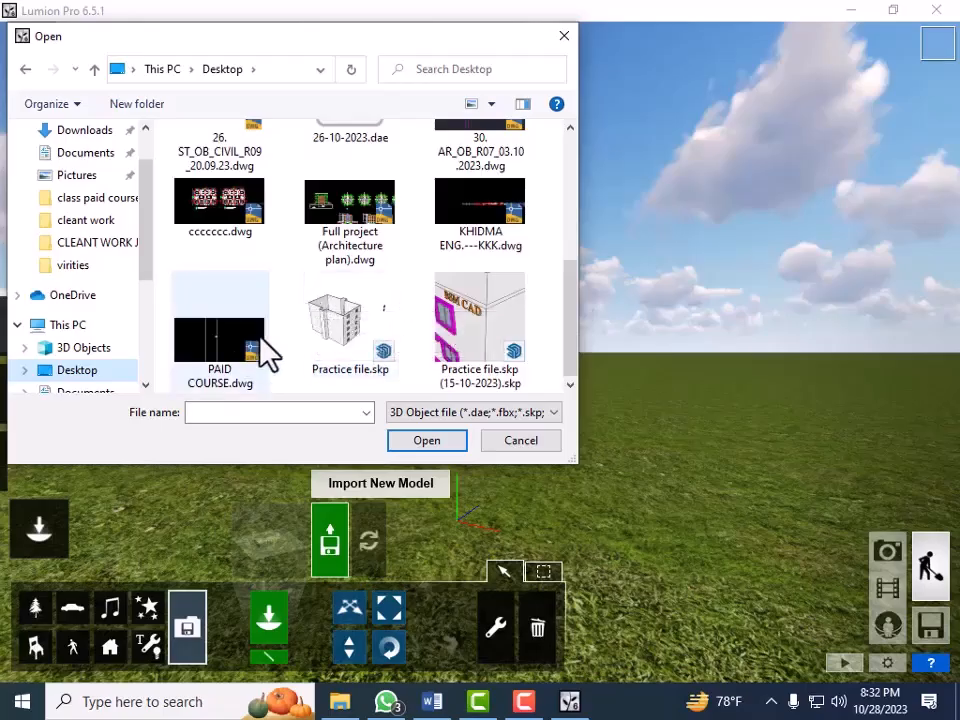
Import the model "final project (28-10-2023).dae" from the Documents folder and place it on the grass
scroll(262, 354, up, 2)
scroll(272, 352, up, 1)
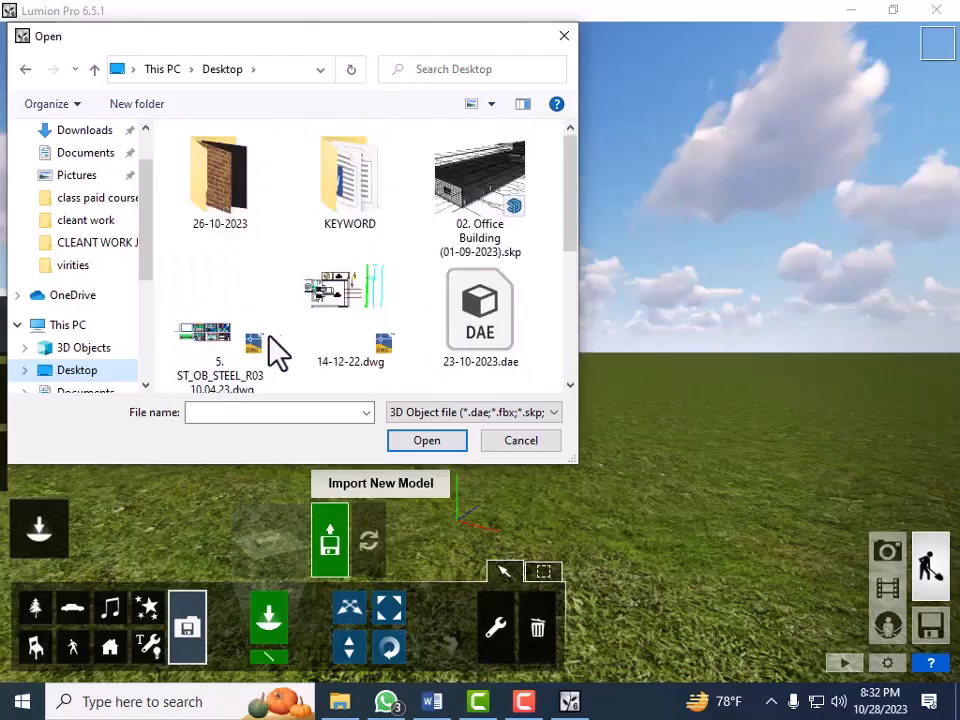
scroll(395, 298, down, 1)
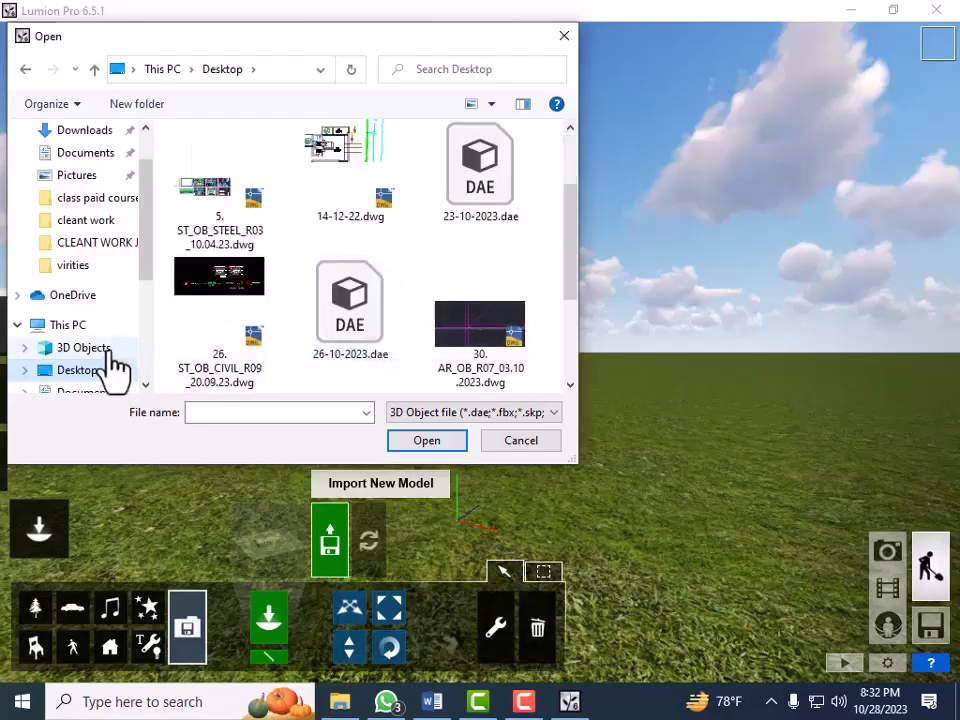
click(45, 132)
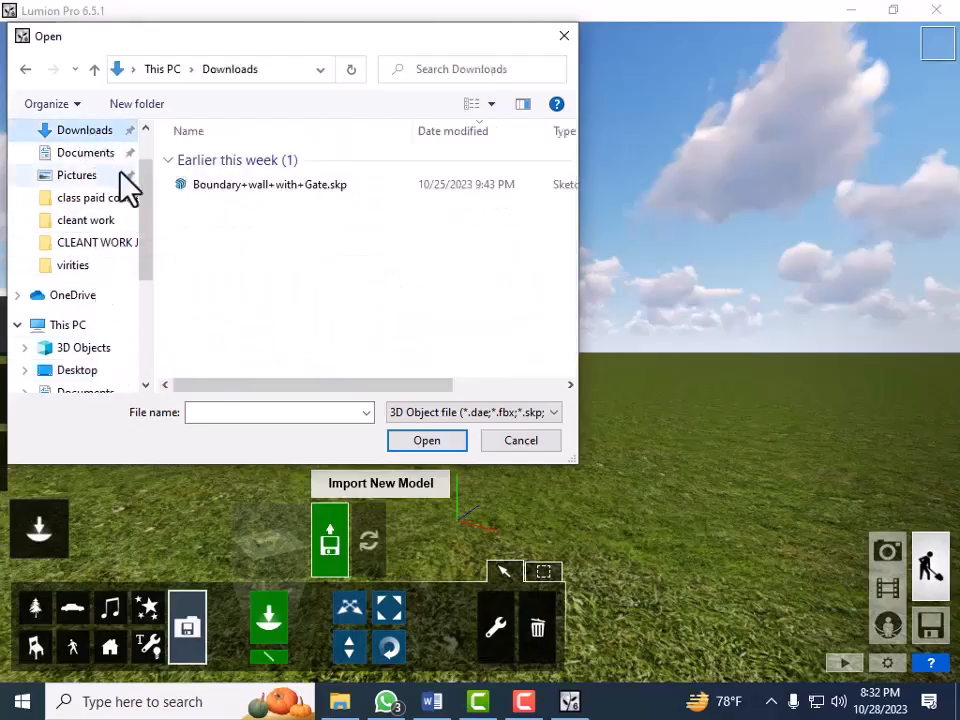
click(64, 156)
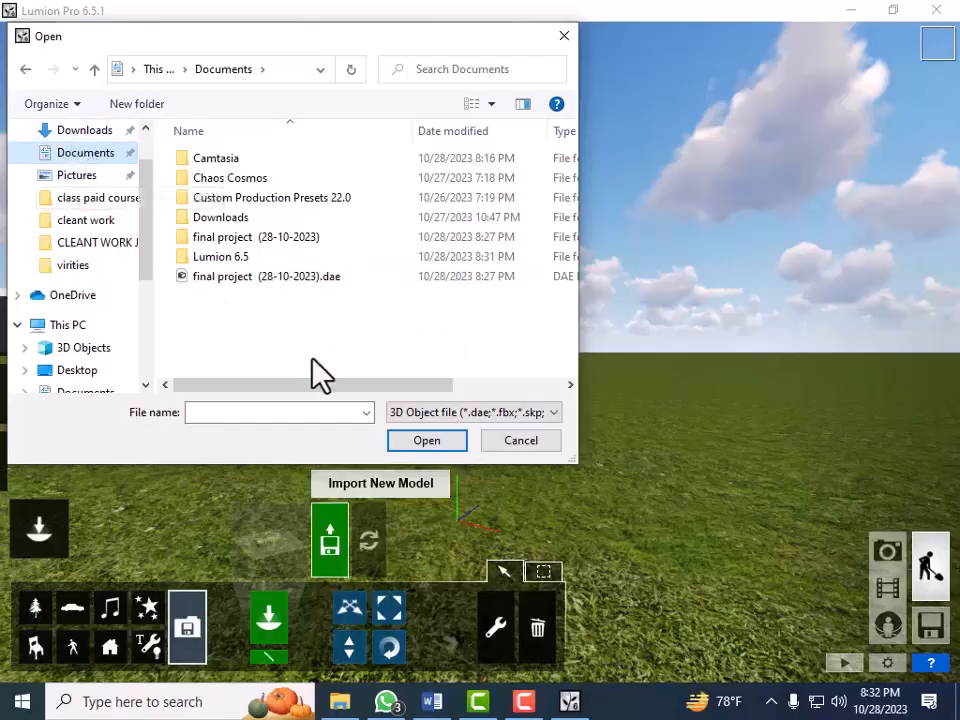
click(281, 277)
click(428, 441)
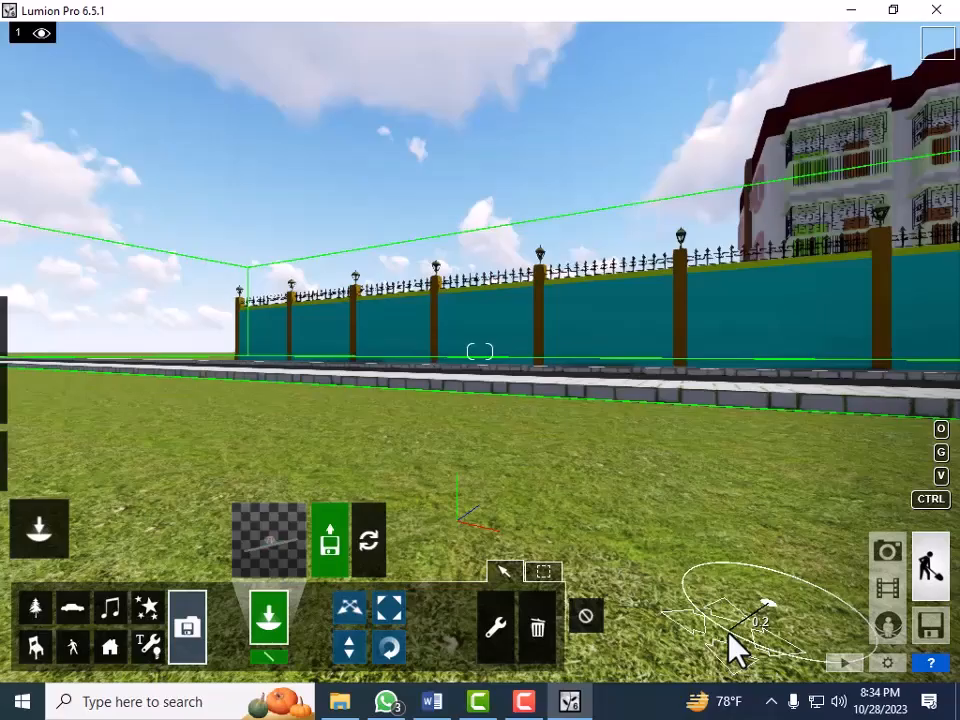
drag(727, 632, 479, 423)
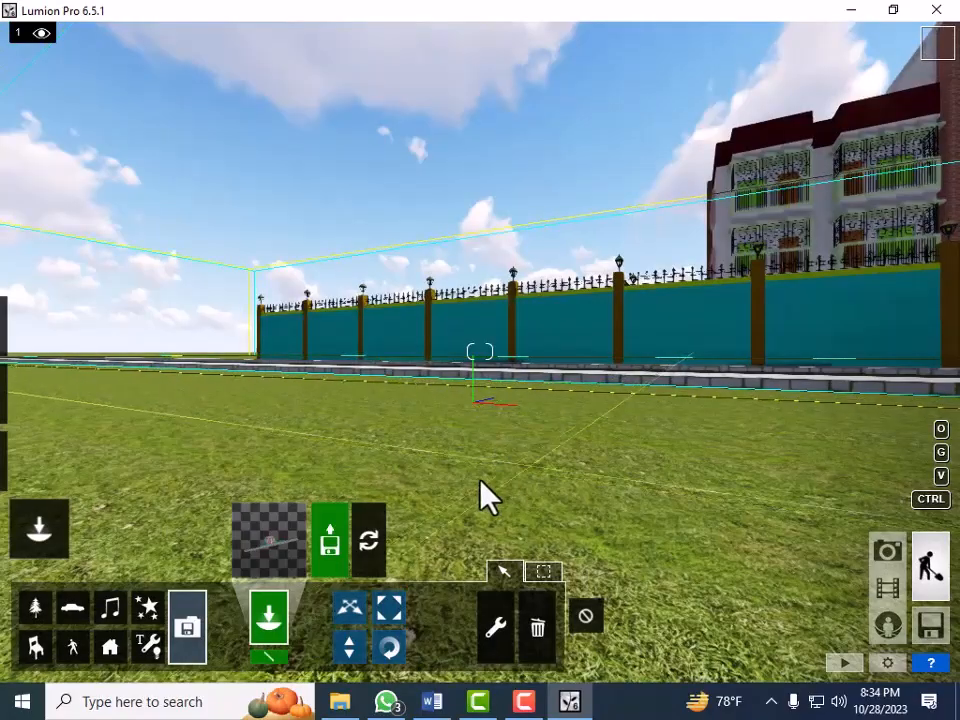
Examine the street side of the compound at ground level, following the boundary wall past the gate
key(s)
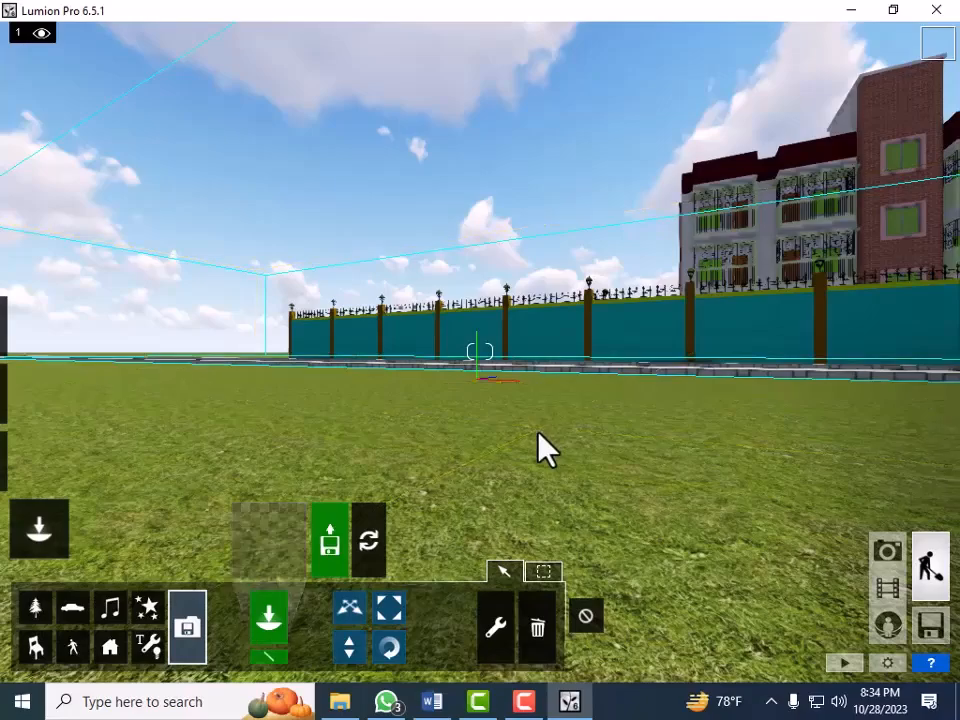
key(s)
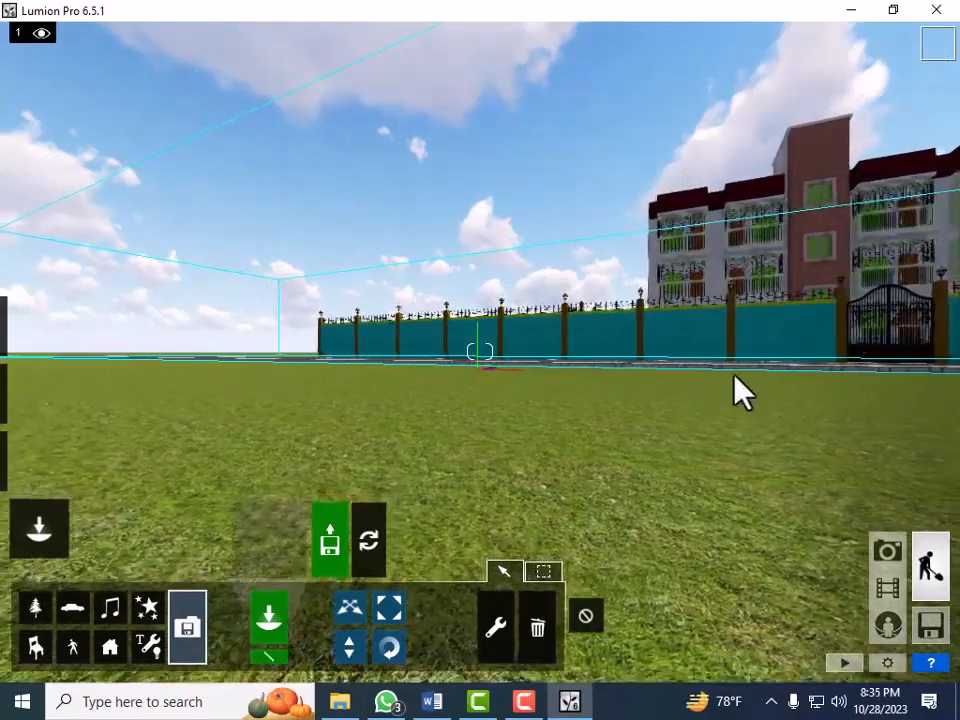
key(d)
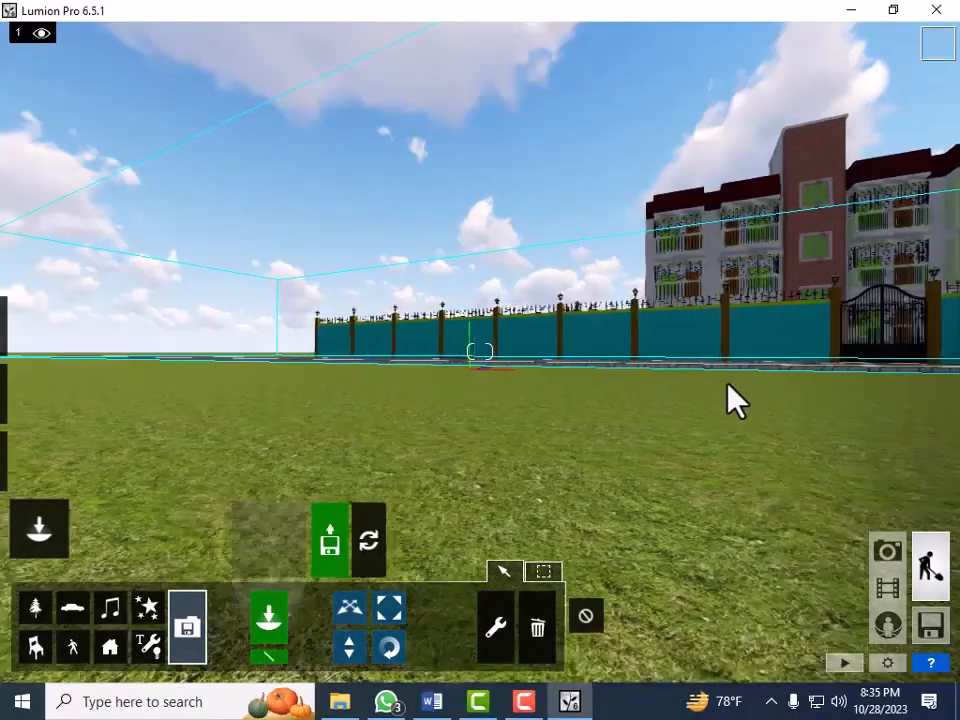
key(d)
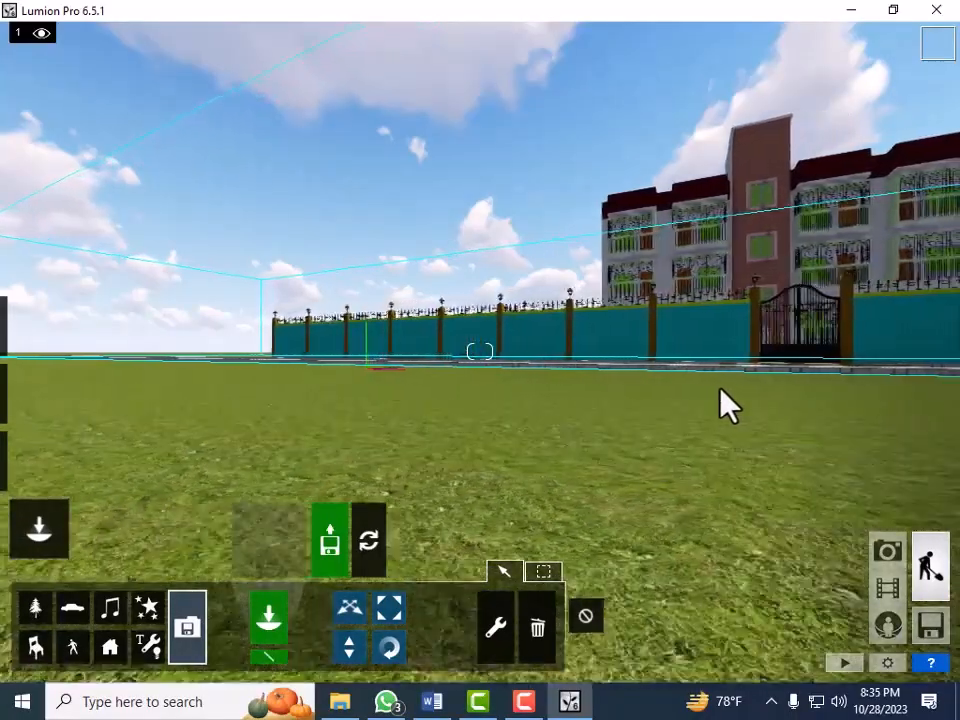
key(d)
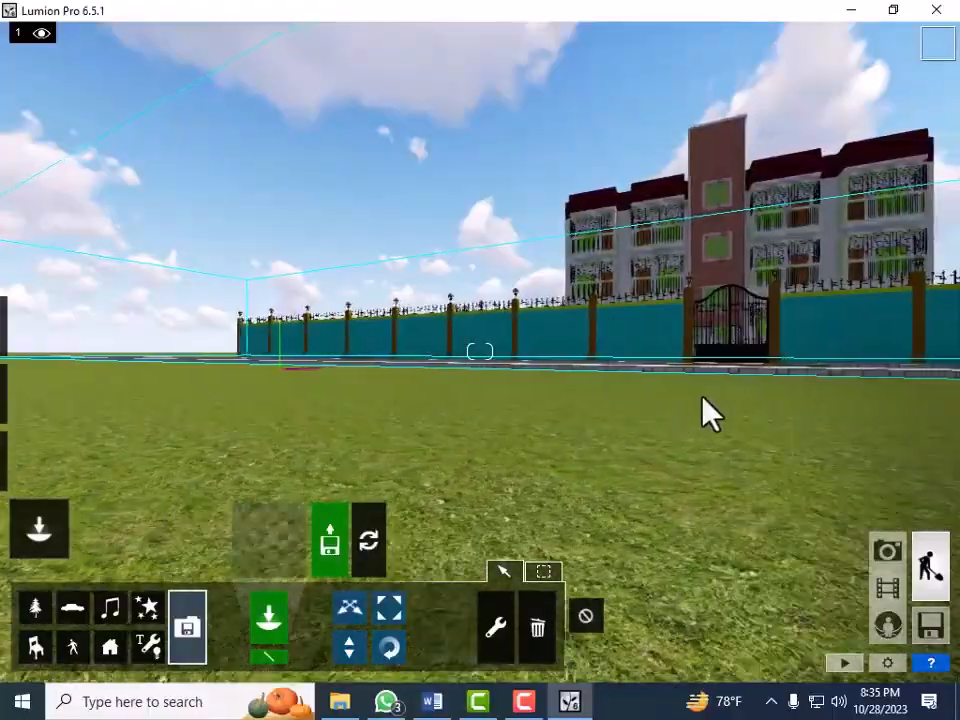
key(d)
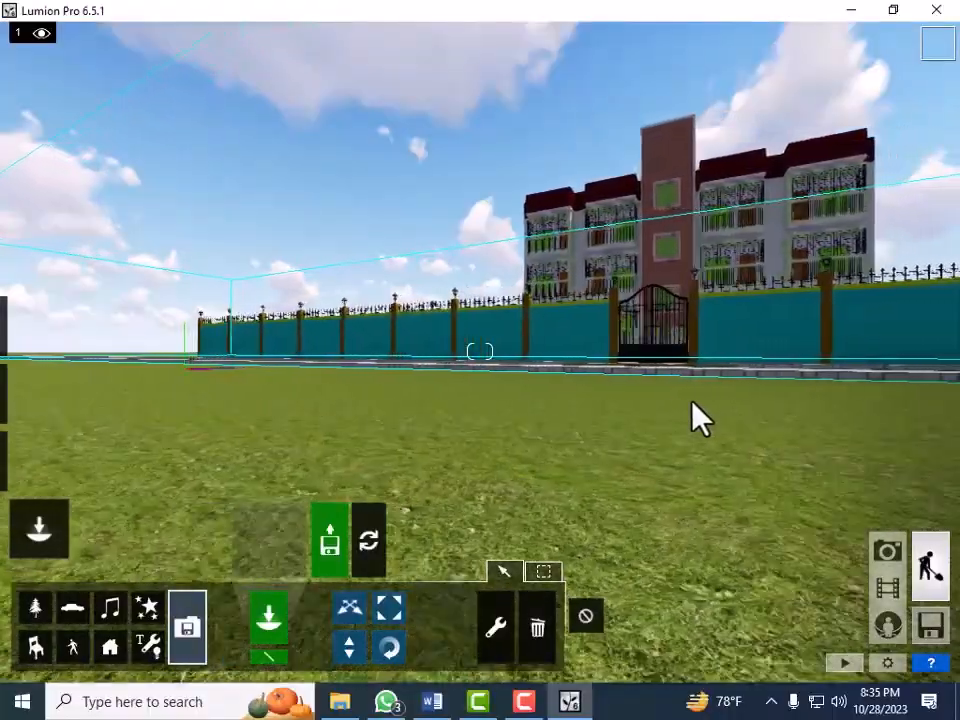
key(d)
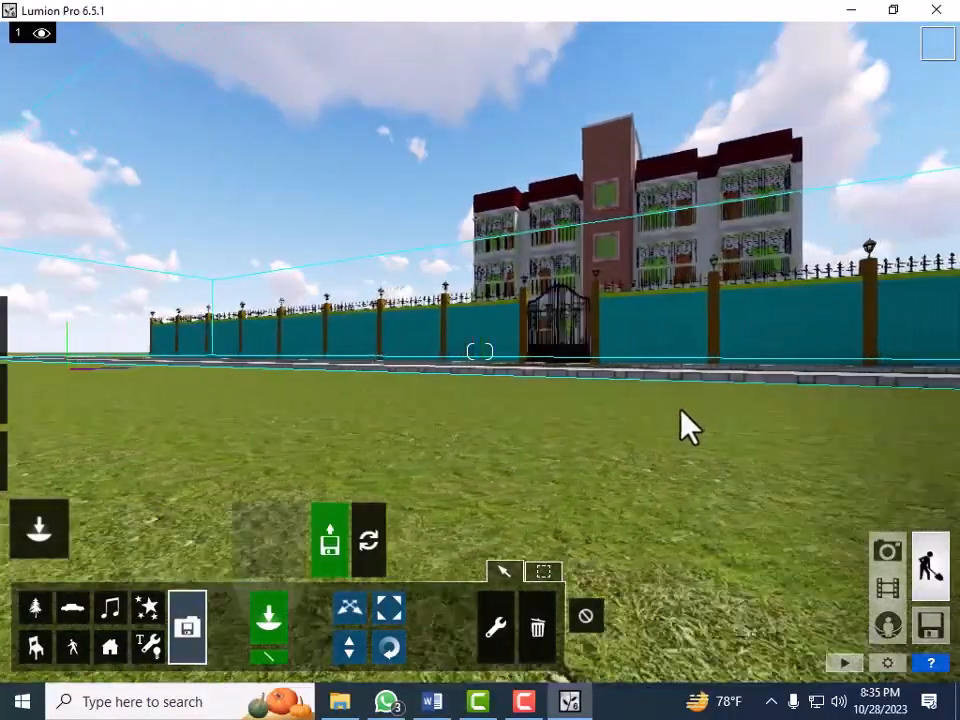
key(d)
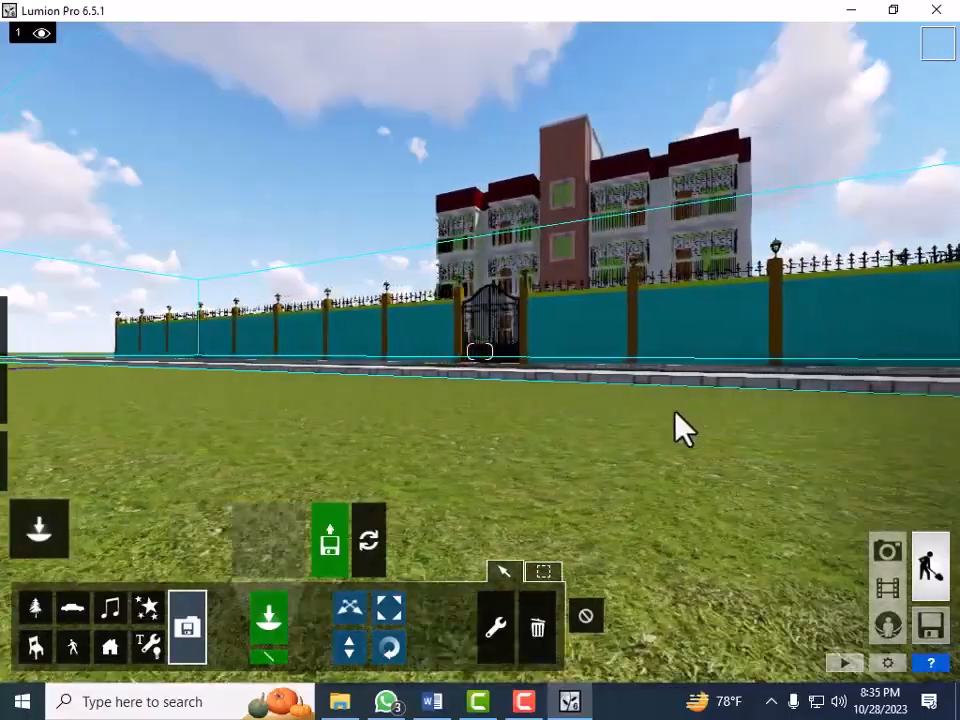
key(d)
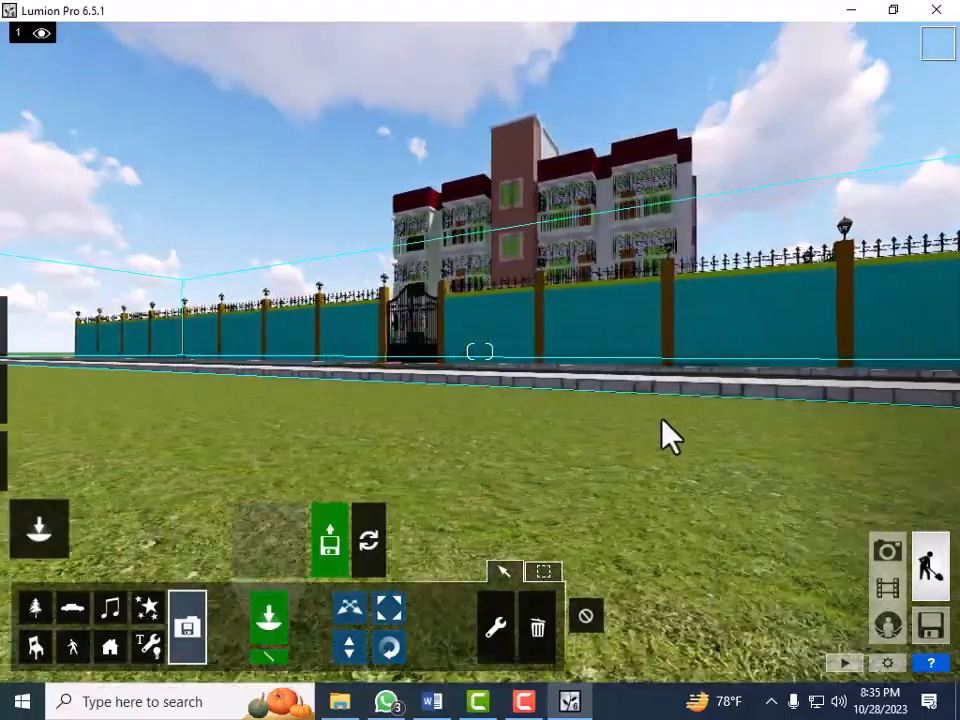
key(d)
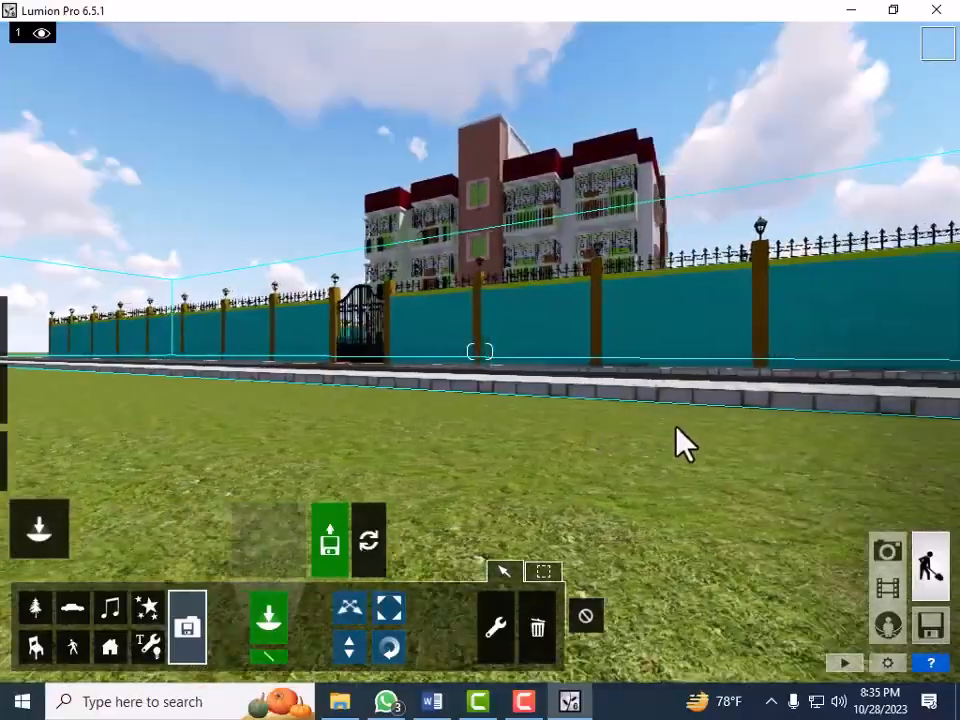
key(d)
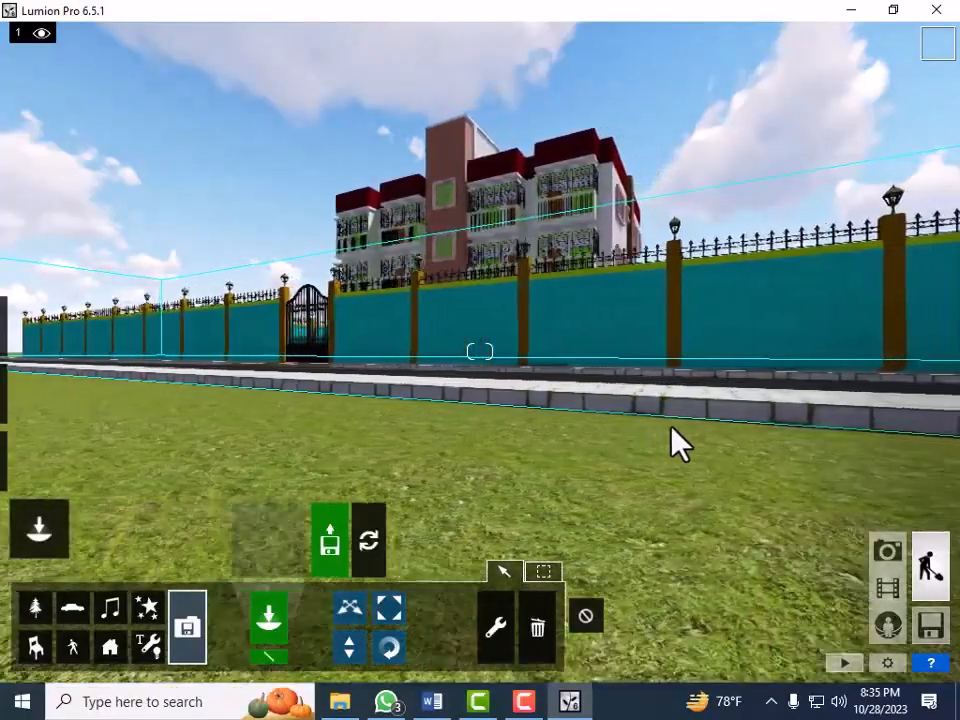
key(d)
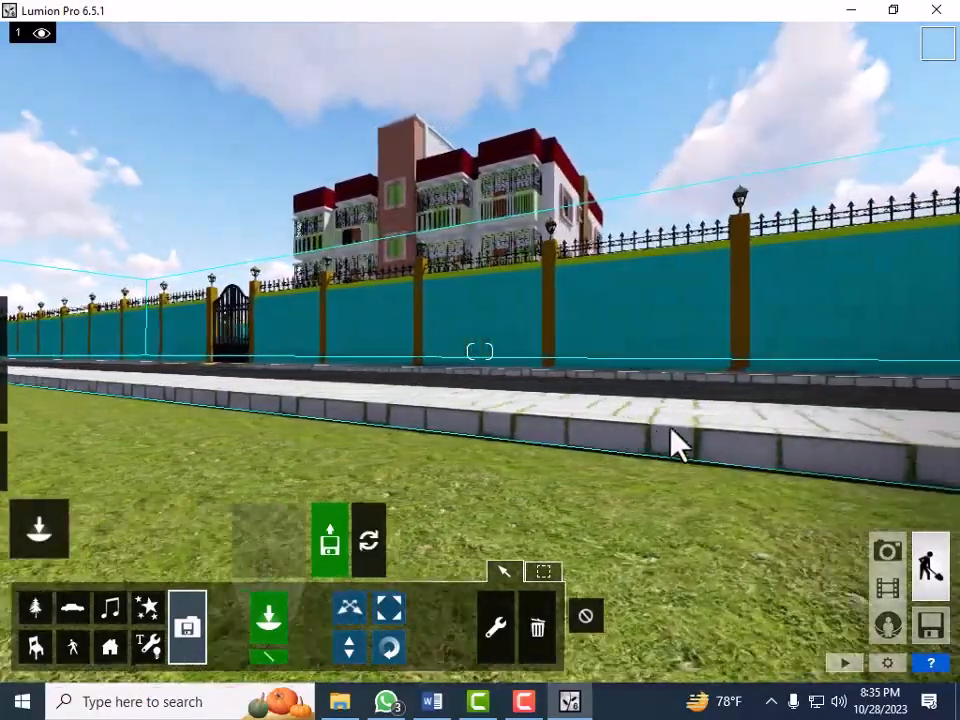
key(d)
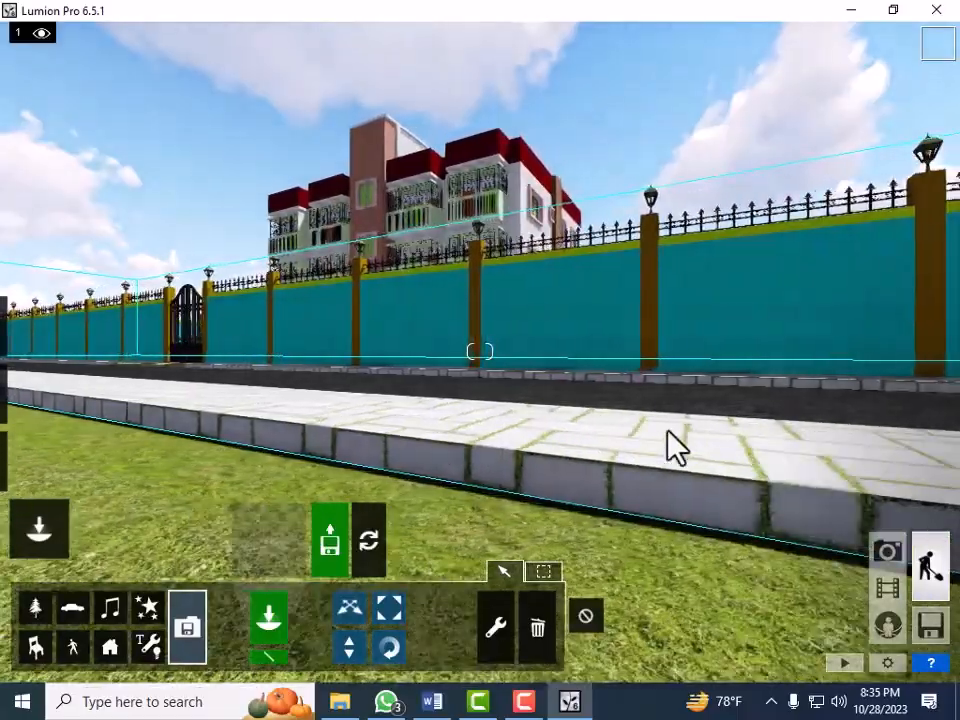
key(d)
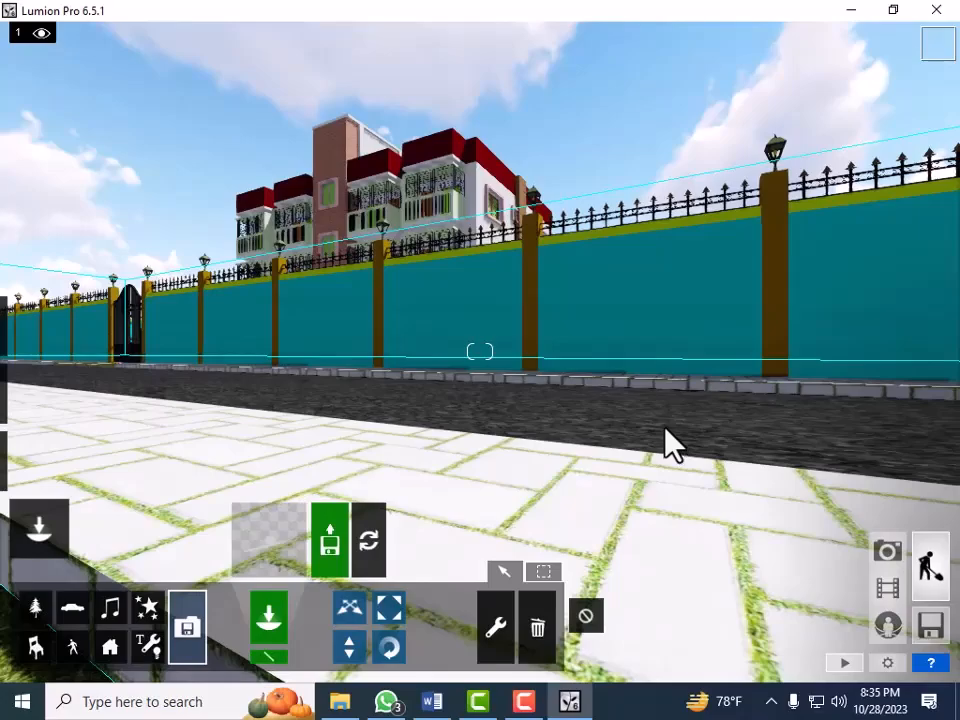
Examine the apartment building and its walled courtyard from a raised viewpoint near the front corner
key(q)
key(q)
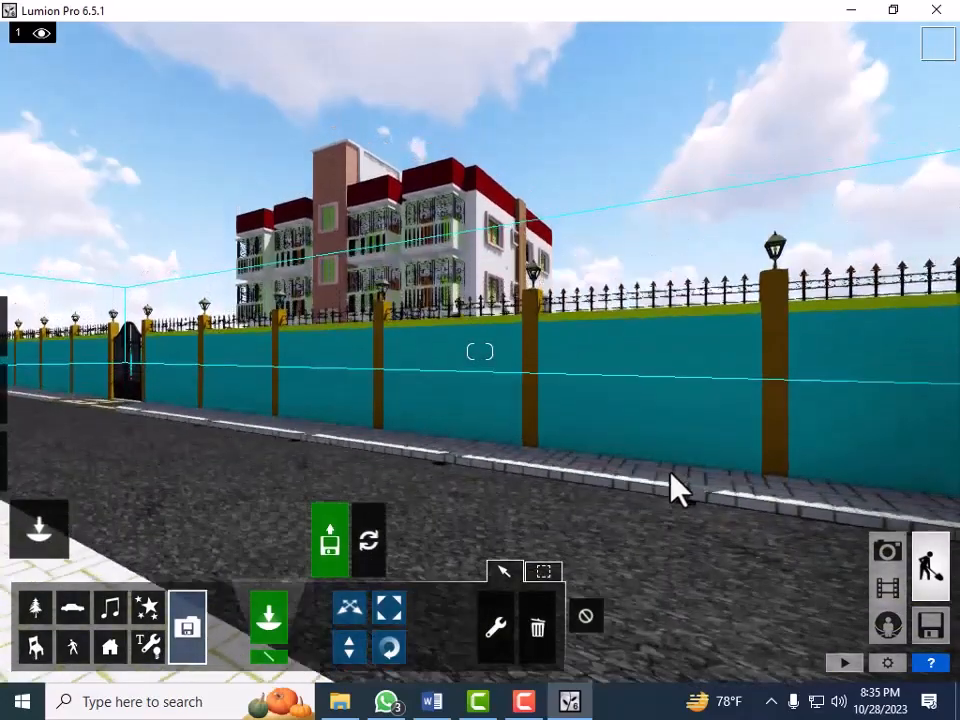
key(q)
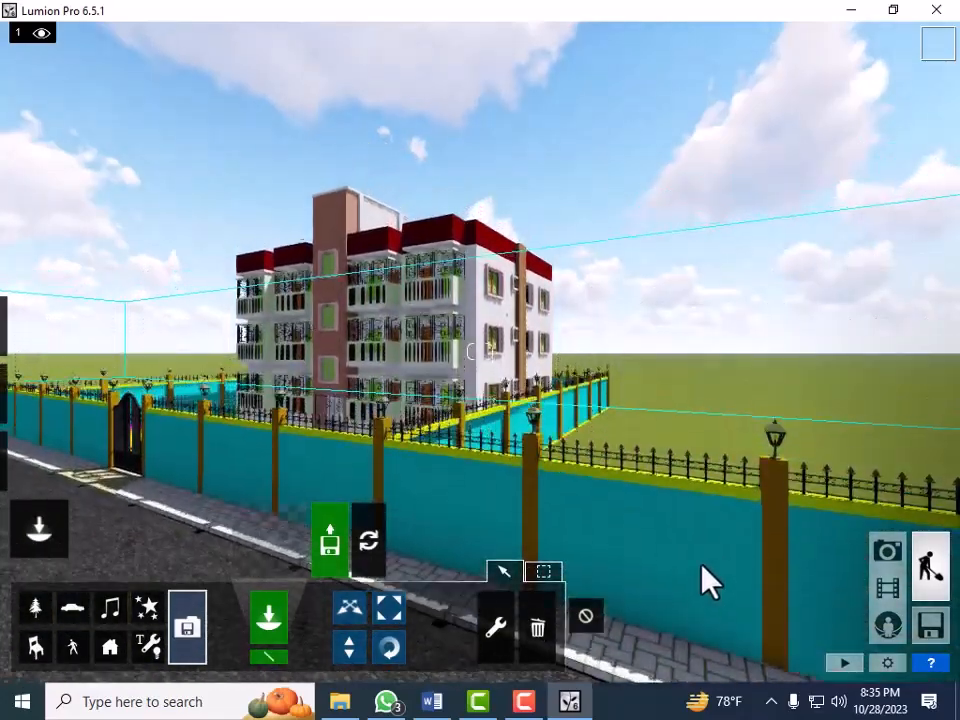
key(q)
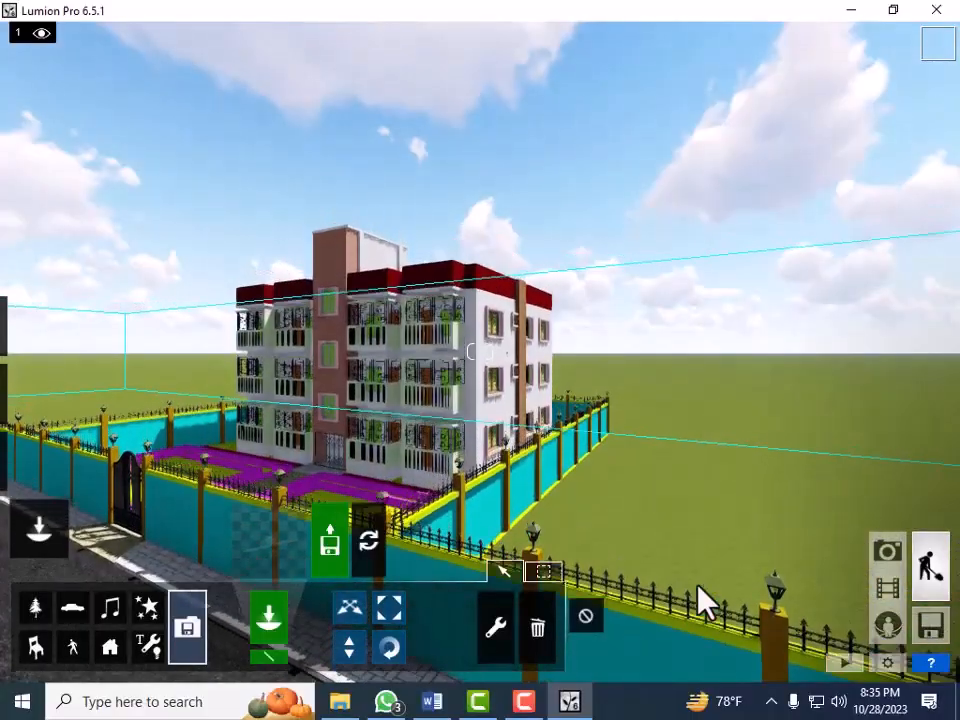
key(q)
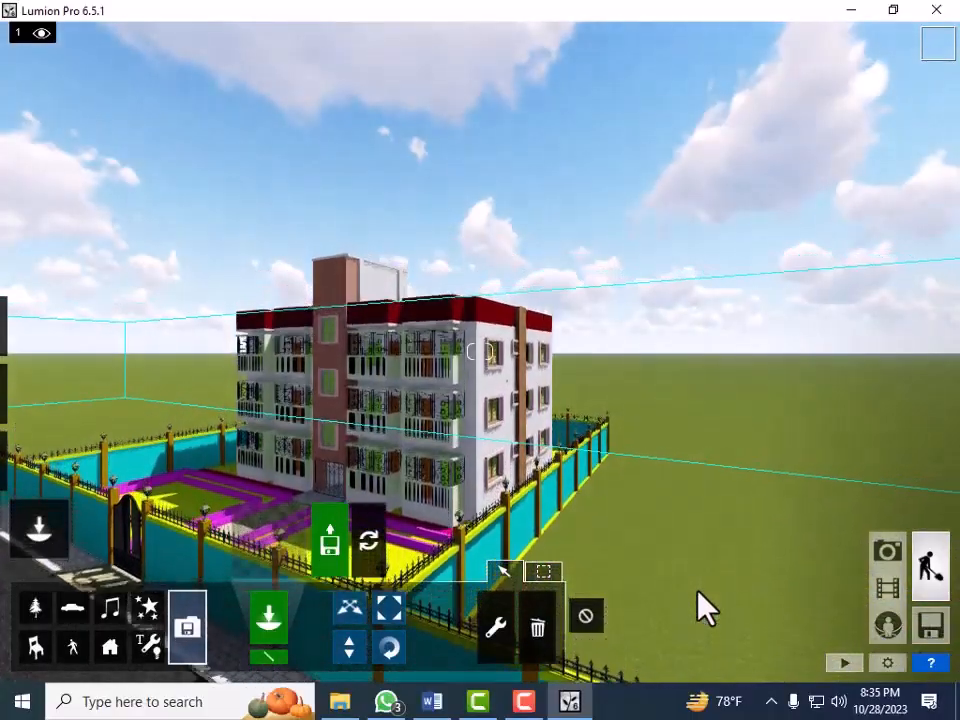
key(s)
right_drag(734, 580, 766, 548)
key(s)
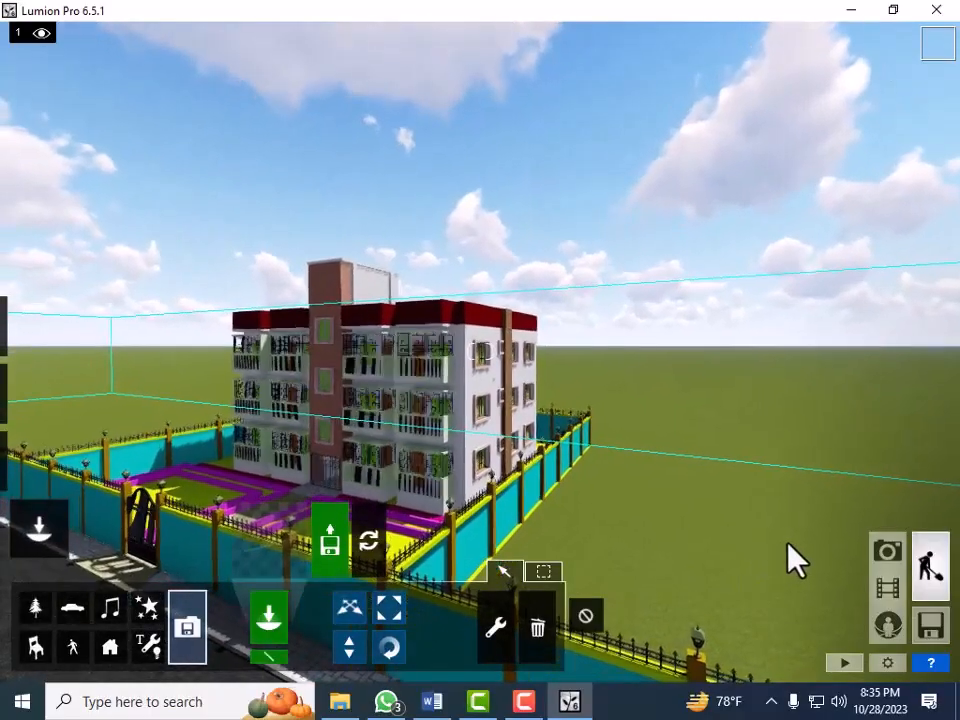
mouse_move(519, 510)
right_down()
mouse_move(513, 516)
mouse_move(506, 486)
right_up()
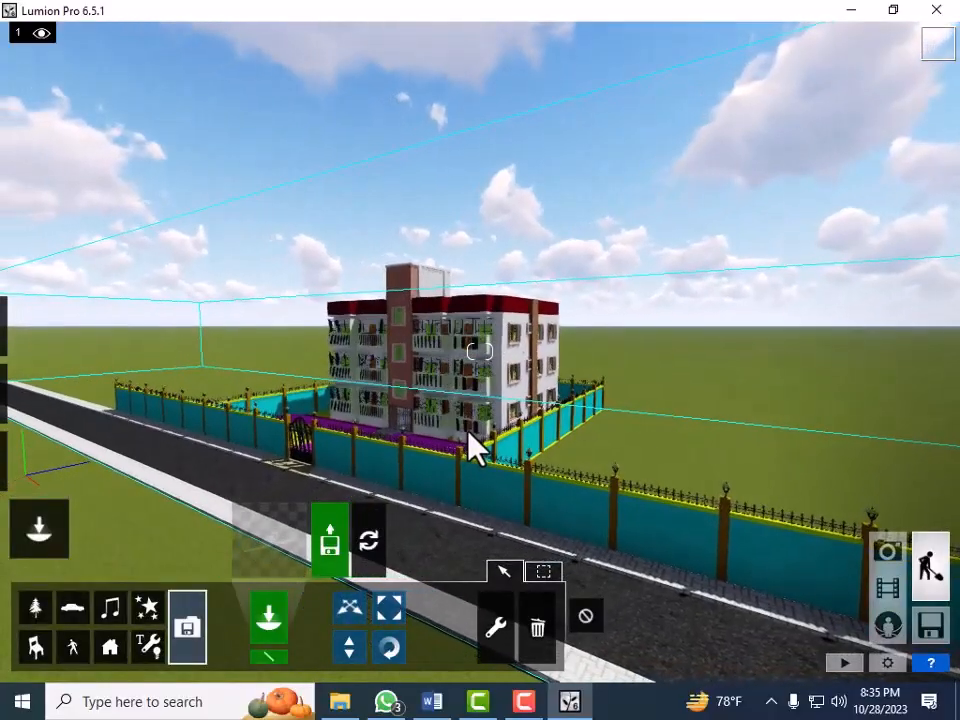
key(w)
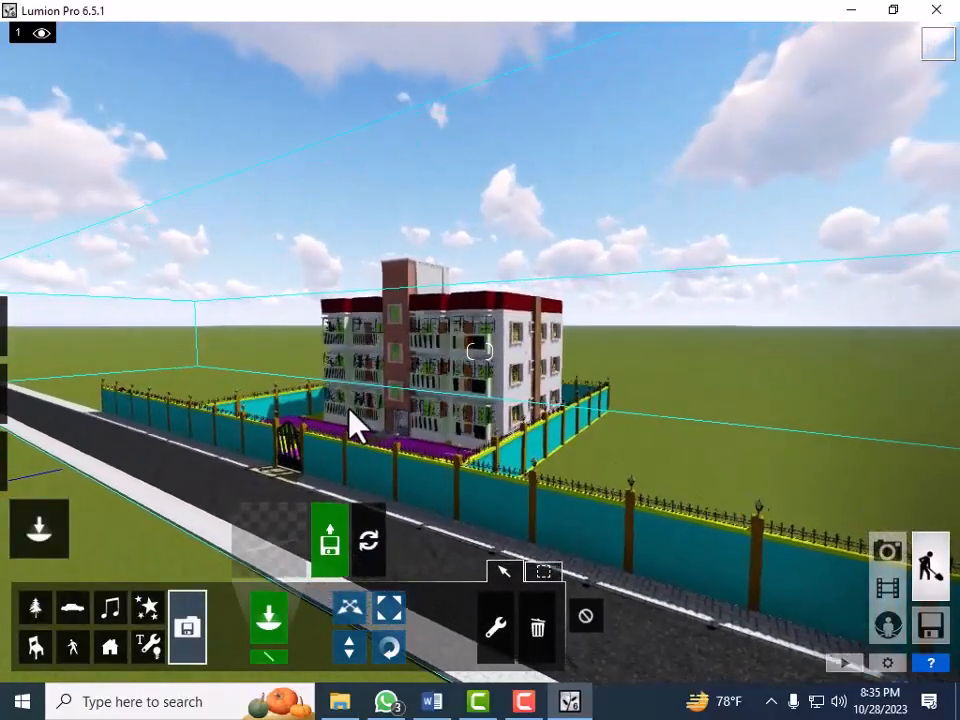
key(w)
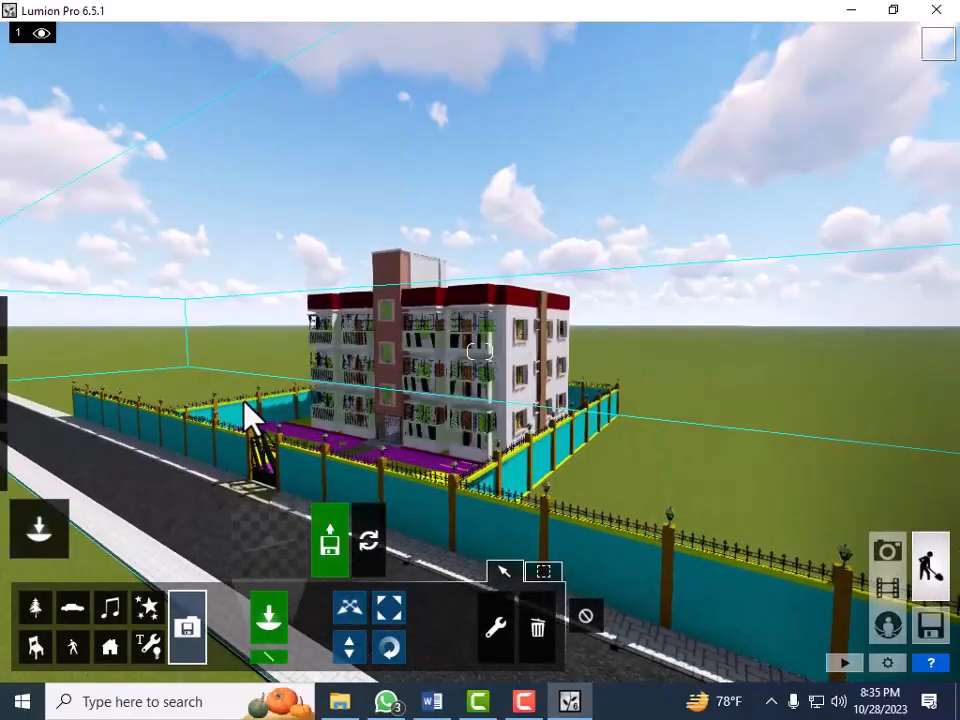
key(w)
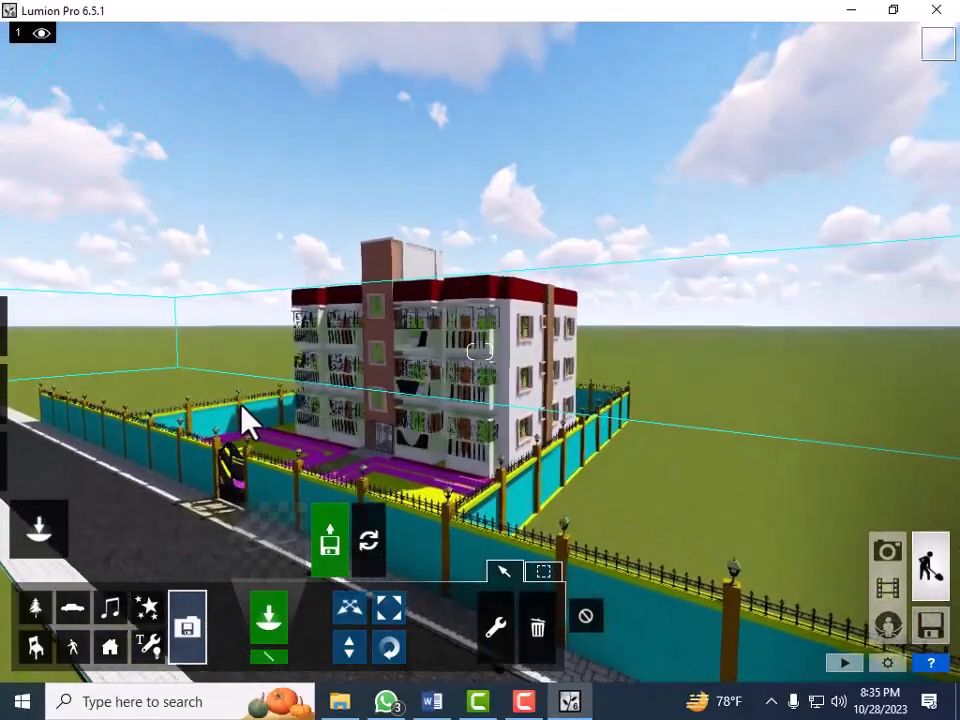
key(w)
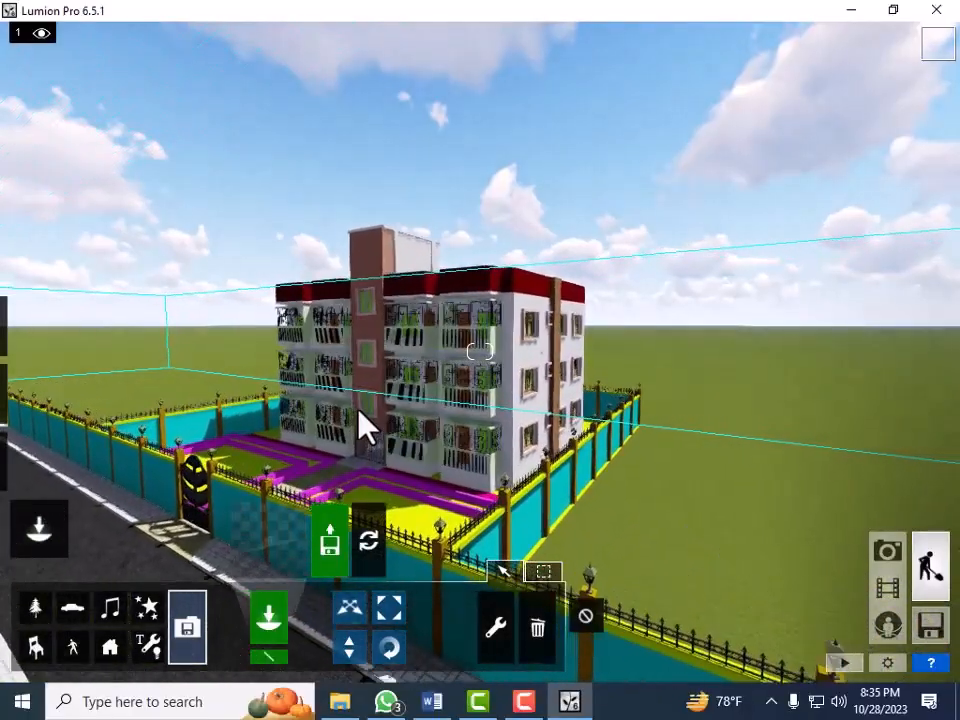
right_drag(388, 419, 387, 422)
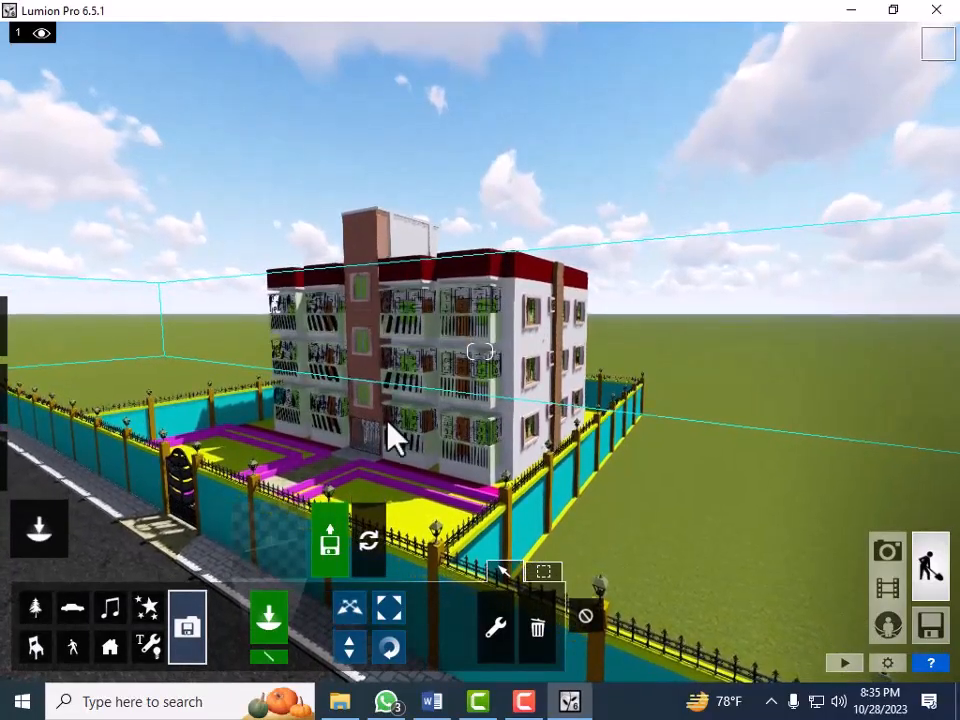
key(w)
key(w)
right_drag(430, 430, 431, 435)
key(w)
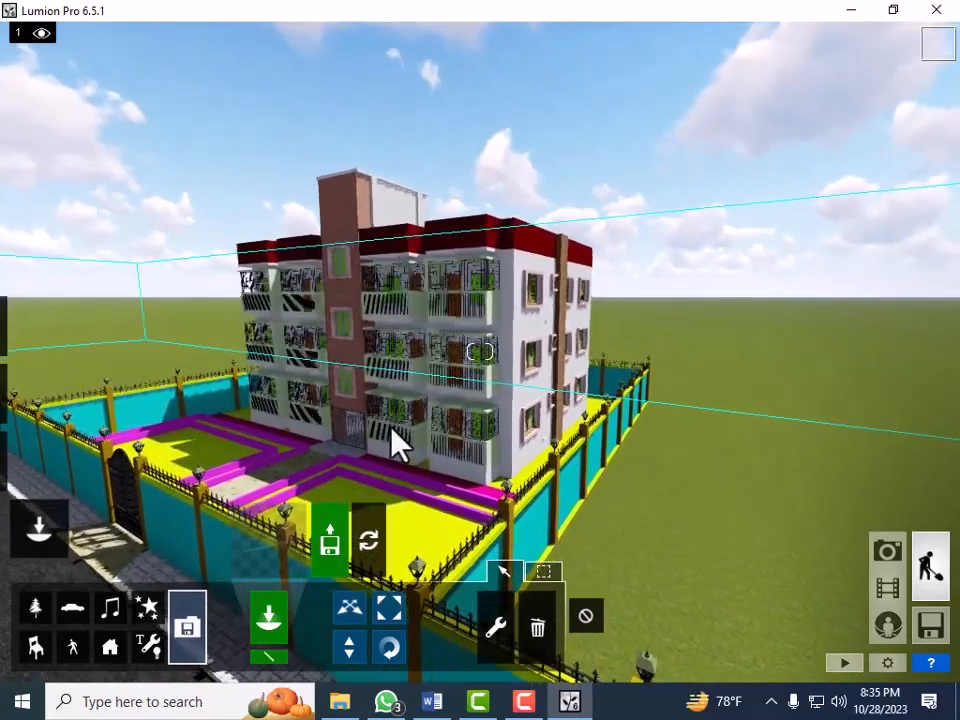
key(a)
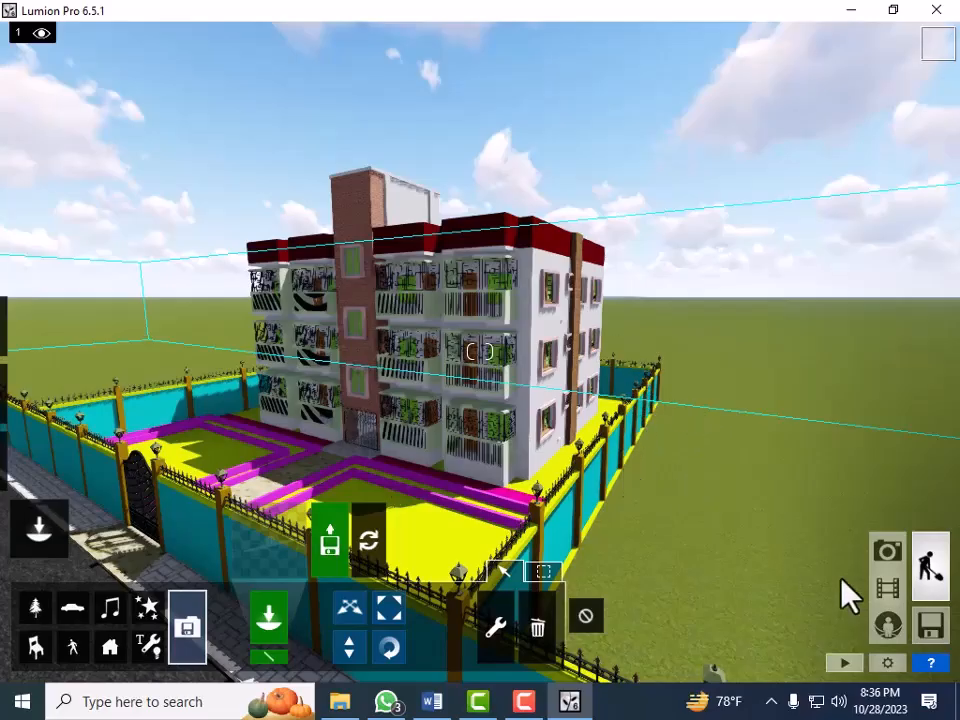
Open Photo mode, add the 2-Point Perspective effect to the first photo and turn Two Point Perspective on
click(890, 562)
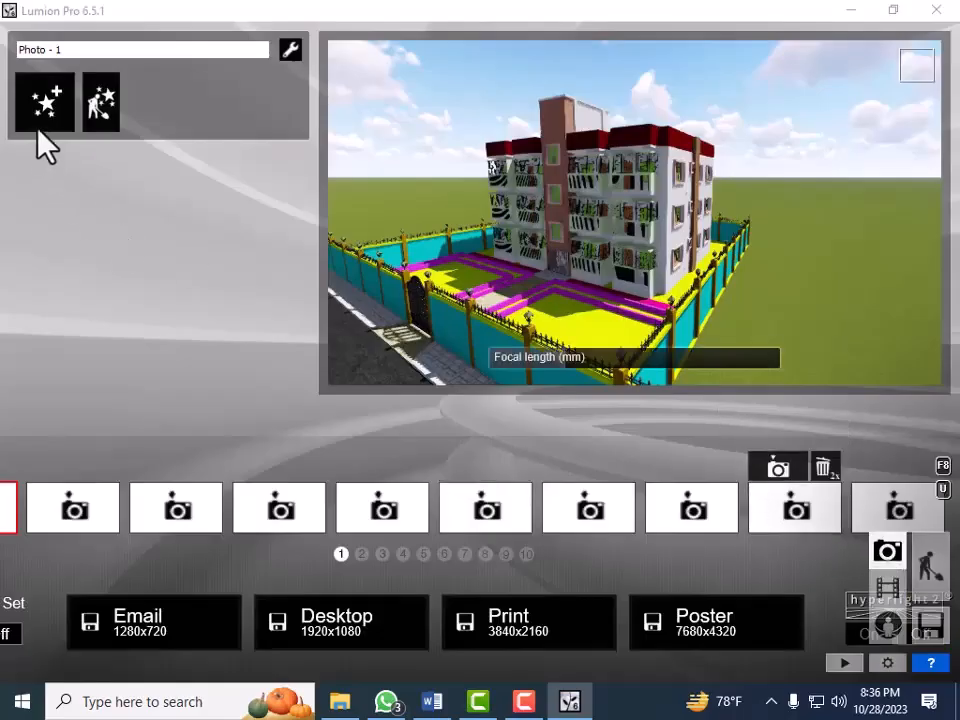
click(45, 103)
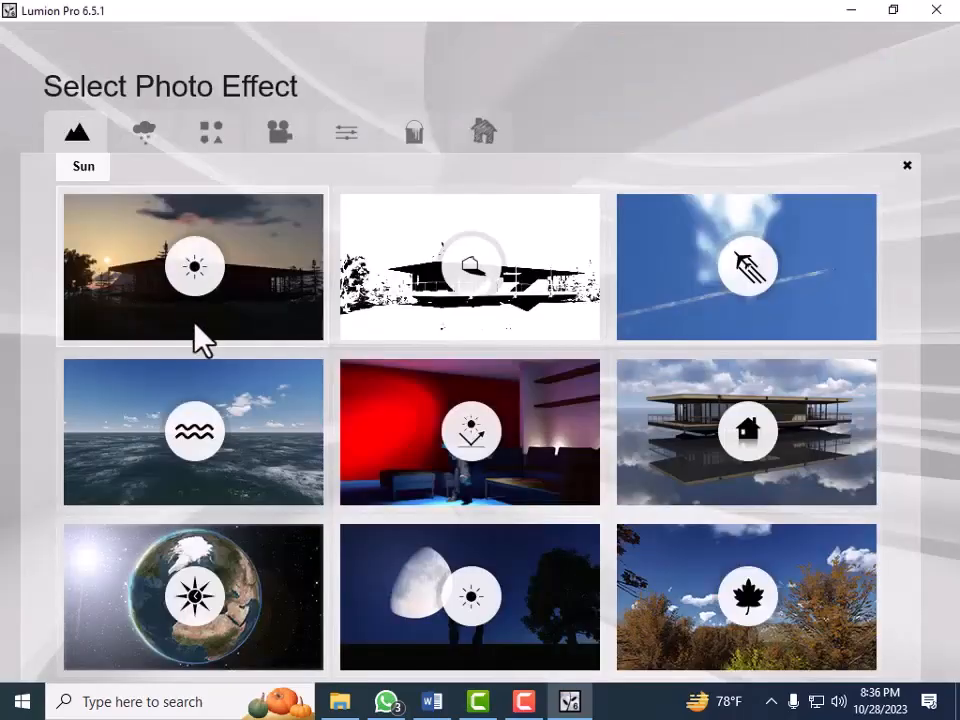
click(284, 140)
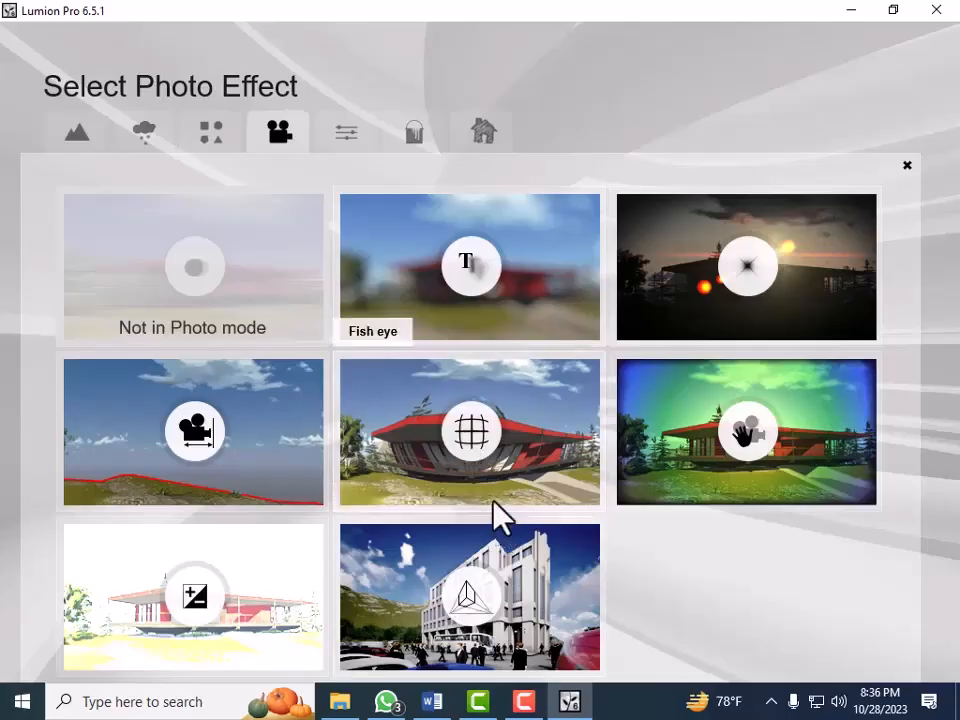
click(504, 521)
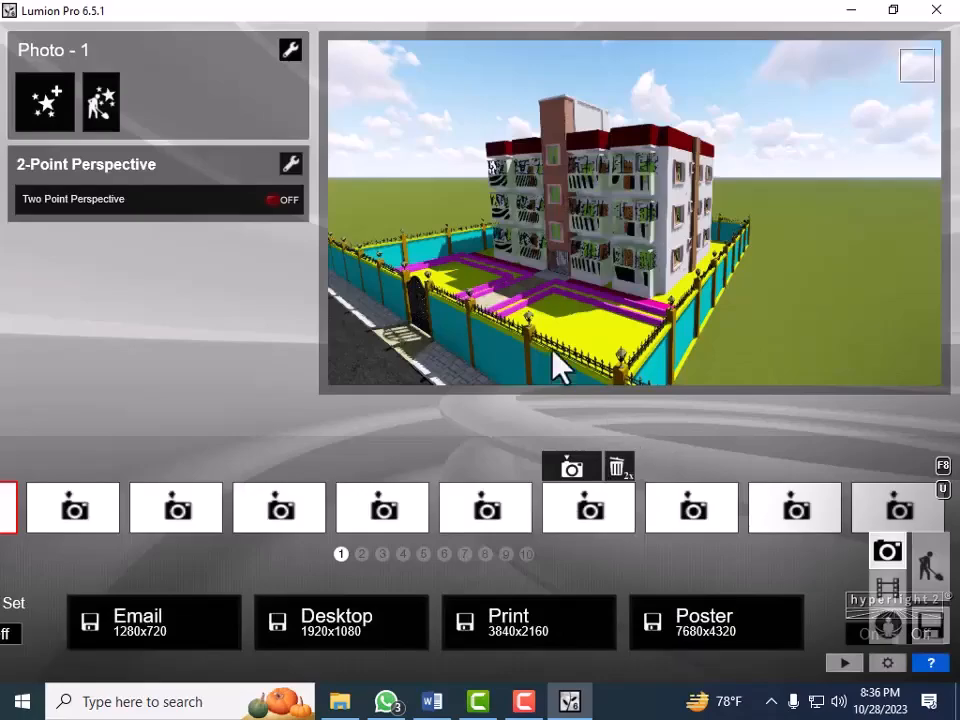
mouse_move(613, 336)
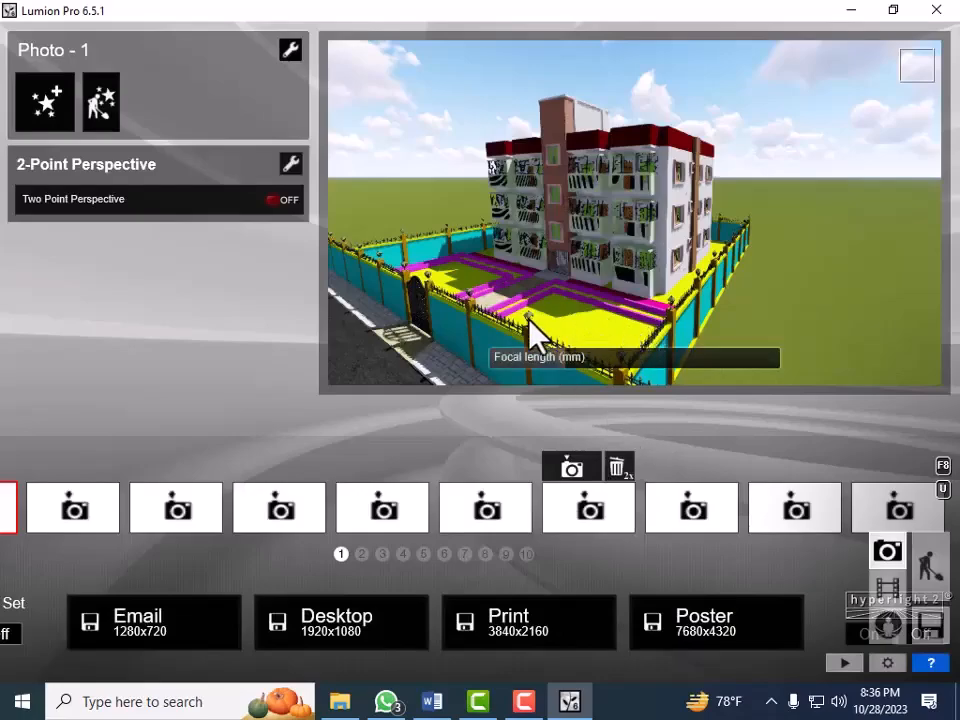
click(289, 205)
click(289, 205)
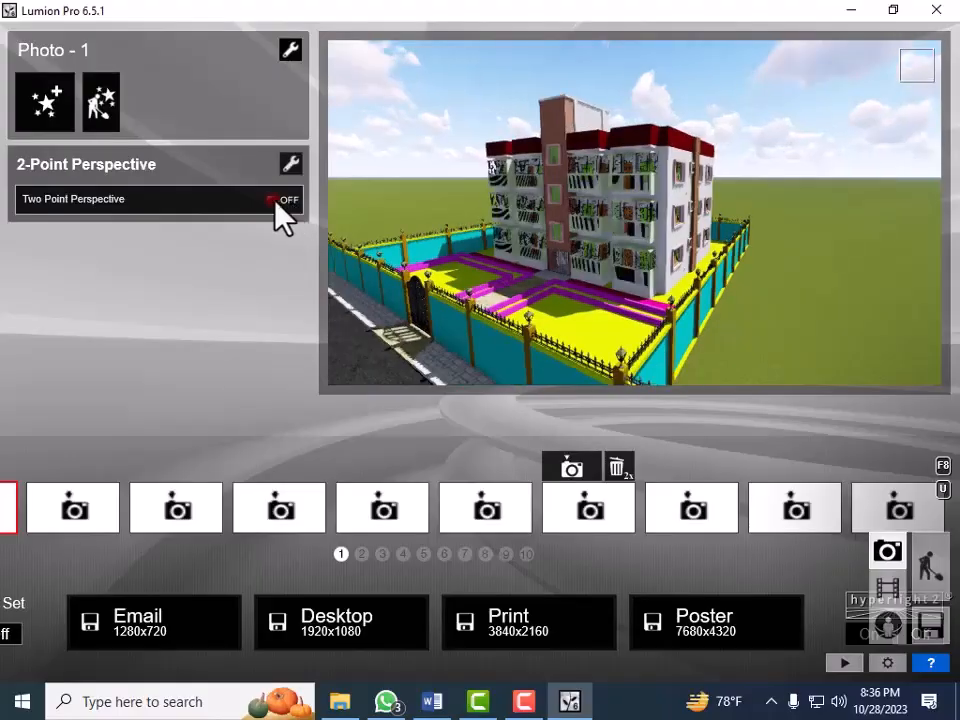
click(287, 203)
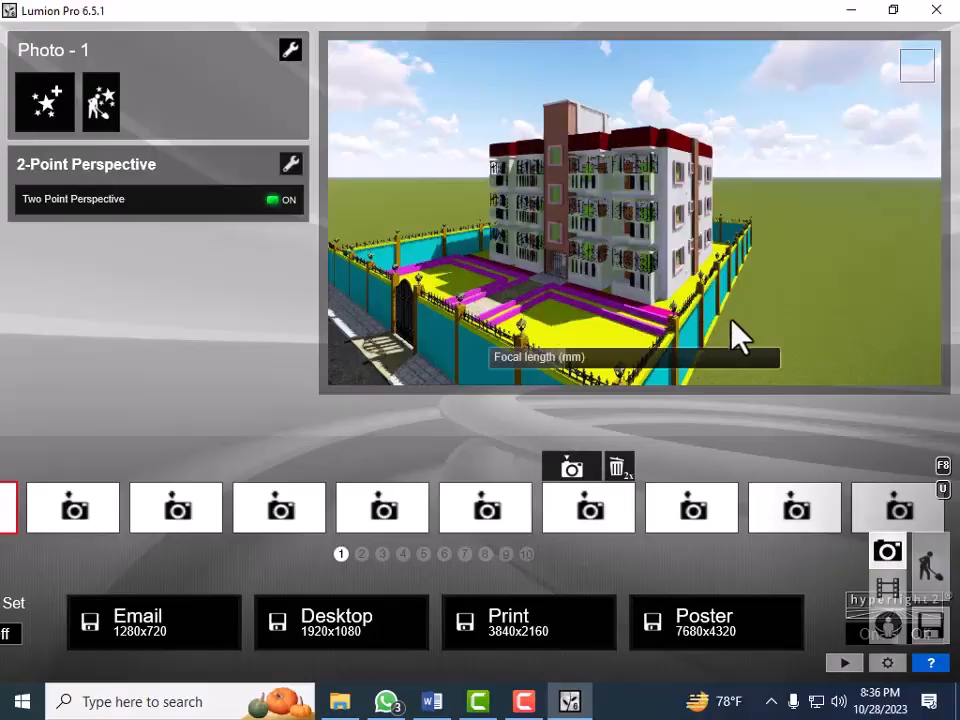
Compare the building's vertical edges from a closer camera position with Two Point Perspective off and on
scroll(733, 321, up, 1)
scroll(633, 299, up, 4)
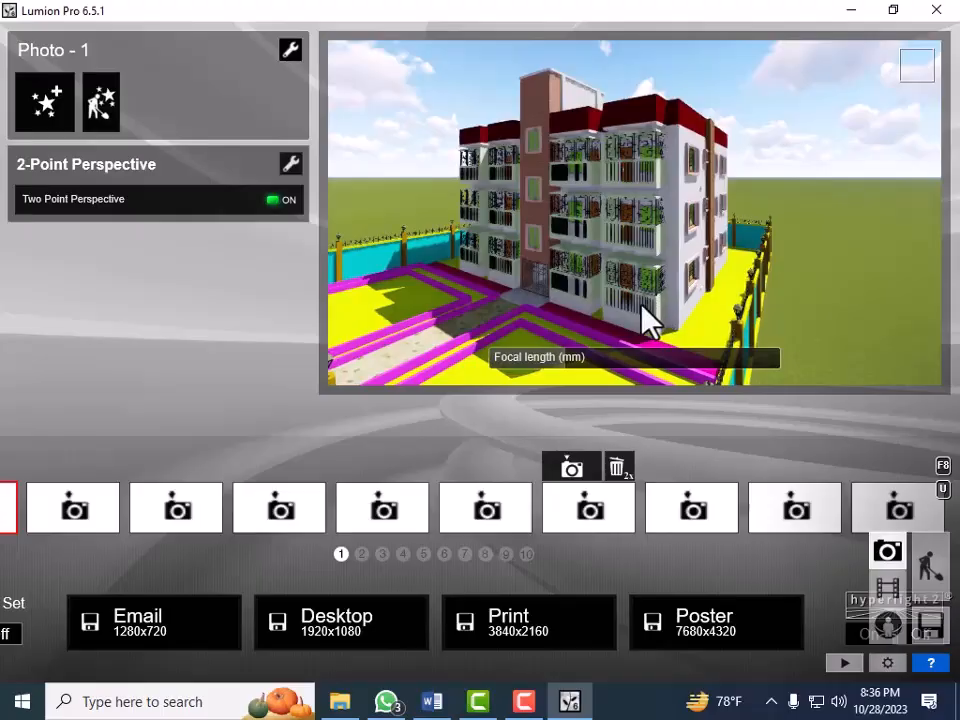
click(274, 207)
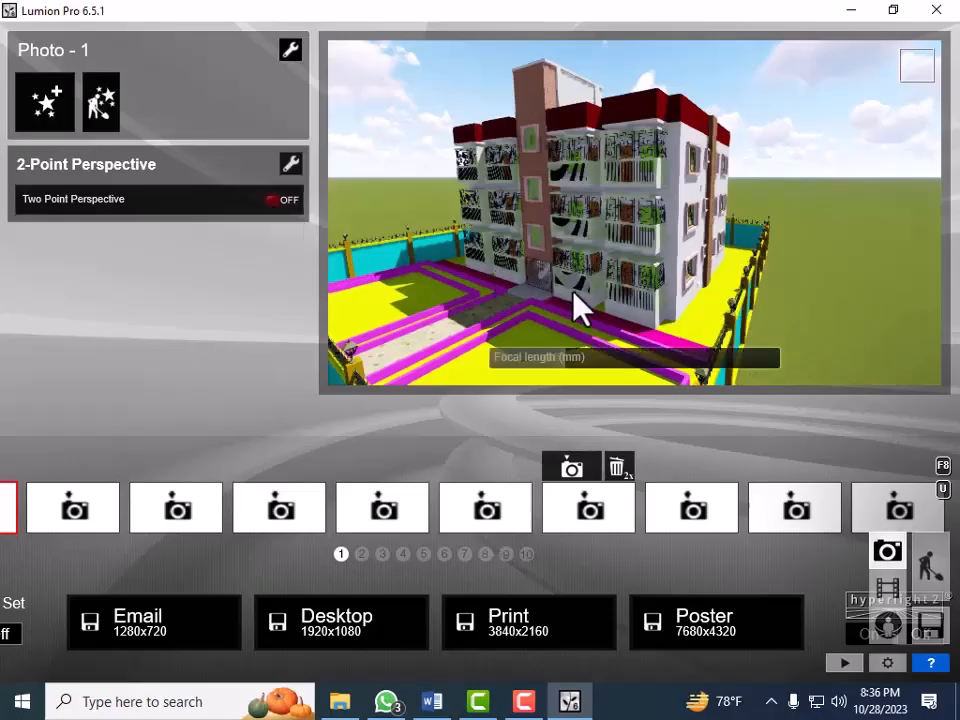
right_drag(576, 295, 598, 326)
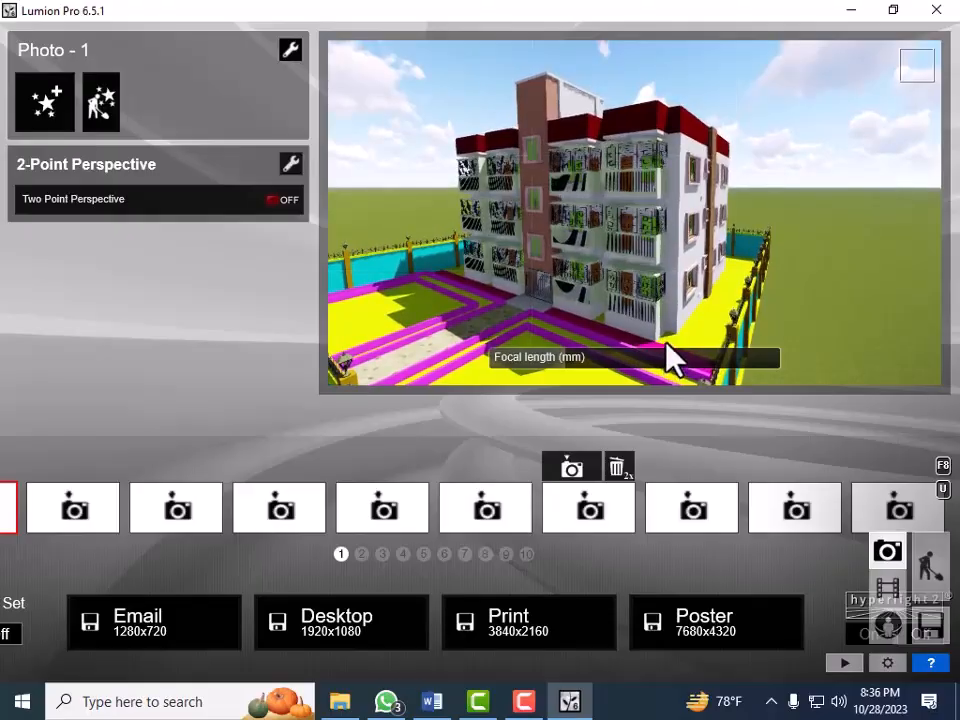
scroll(666, 343, up, 2)
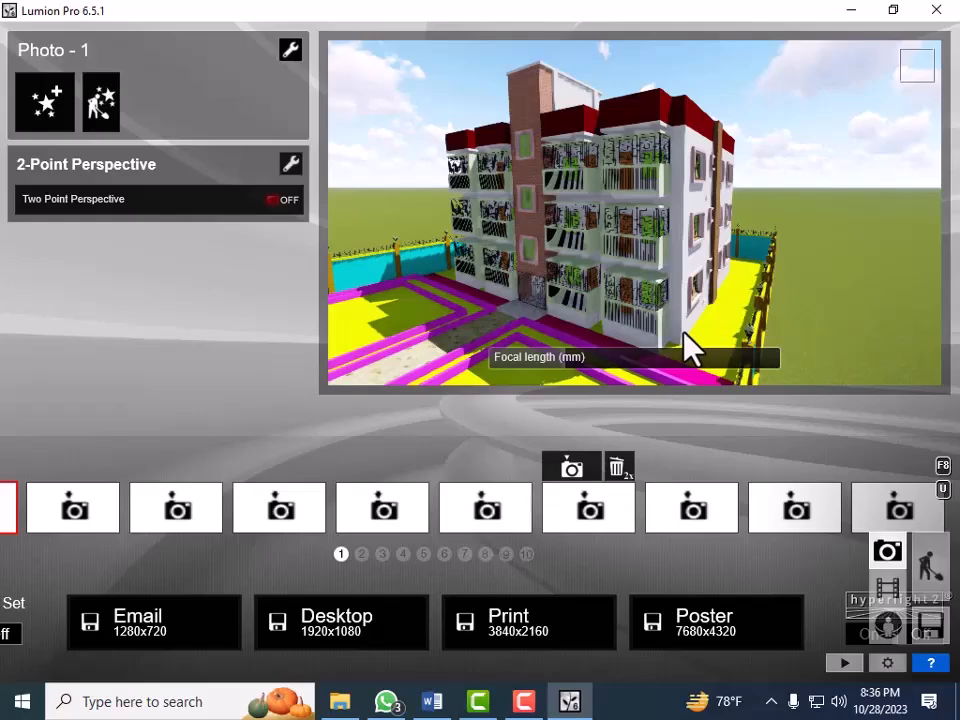
key(a)
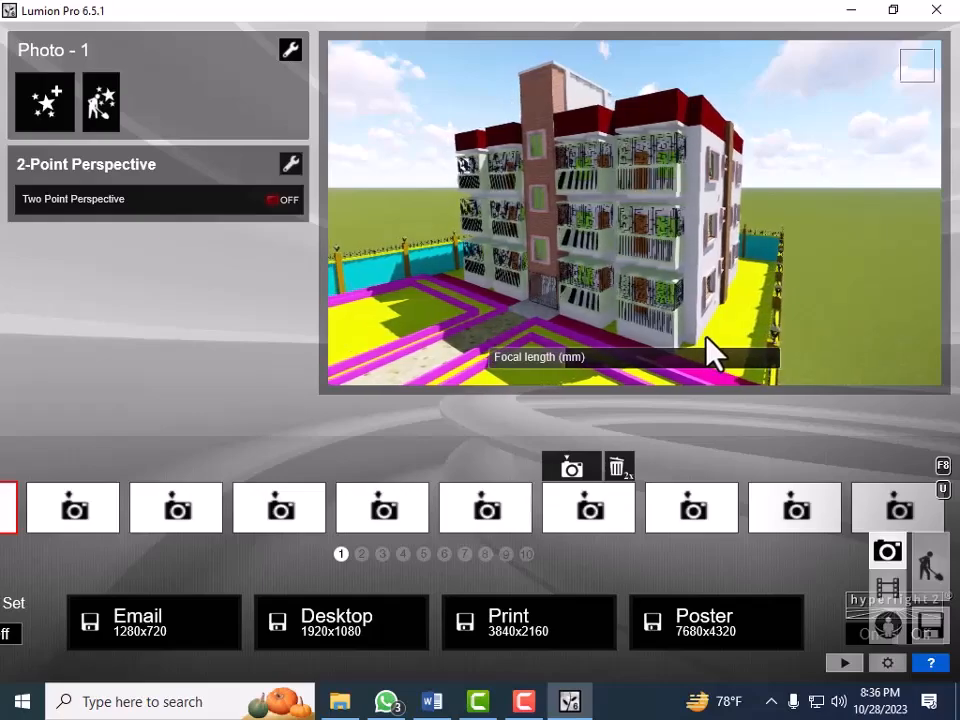
mouse_move(709, 335)
right_down()
mouse_move(709, 326)
mouse_move(740, 347)
mouse_move(716, 333)
right_up()
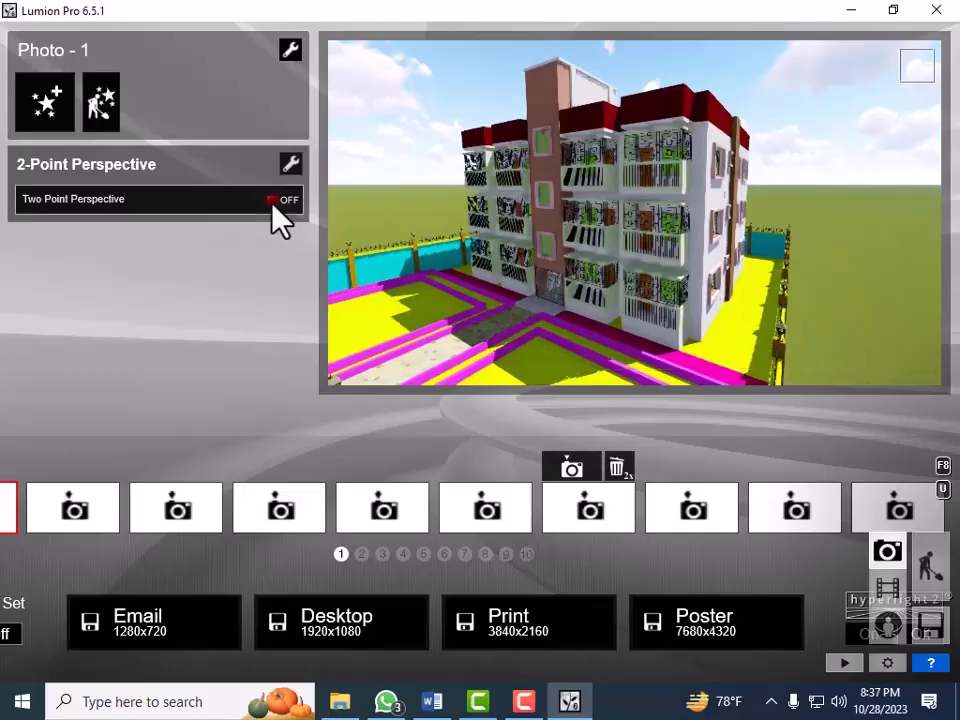
click(273, 202)
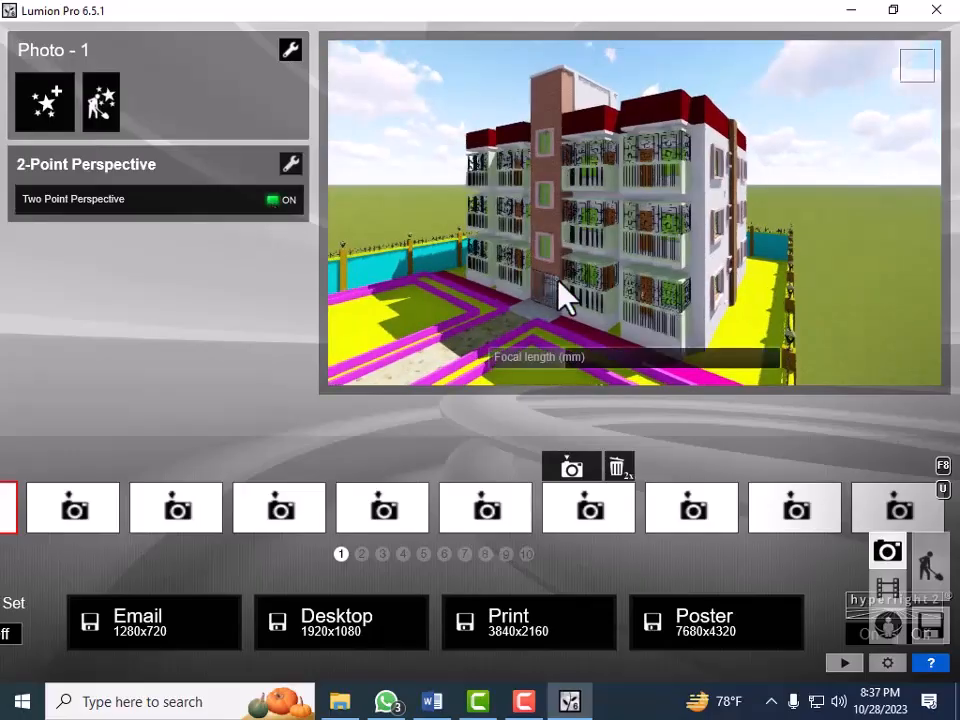
Try the Depth of Field effect with auto focus on and off, and remove it from the photo
click(45, 100)
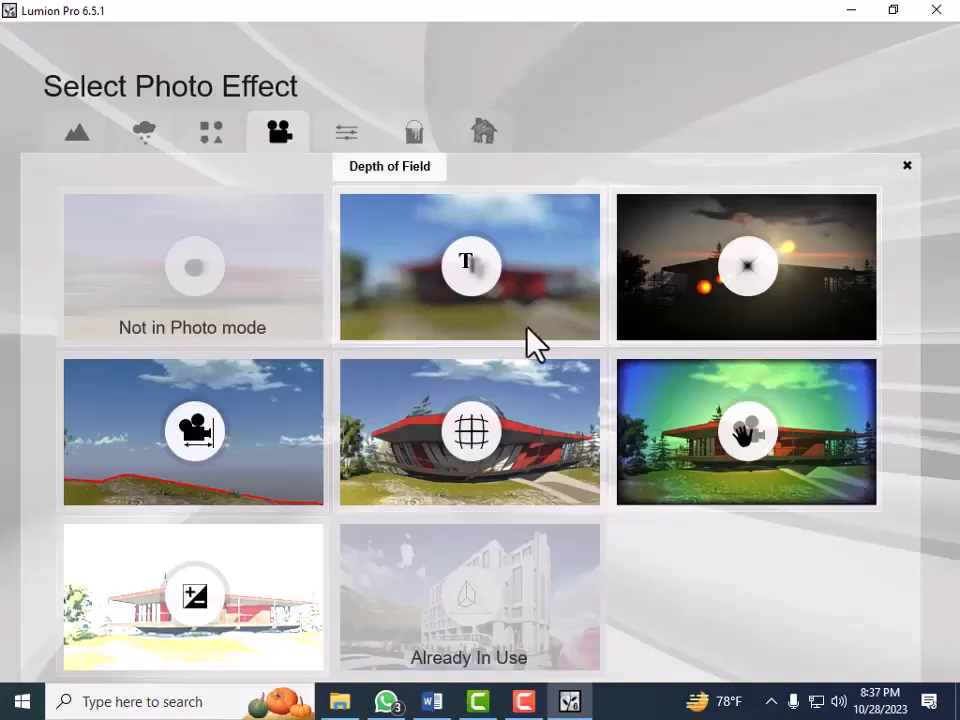
click(553, 334)
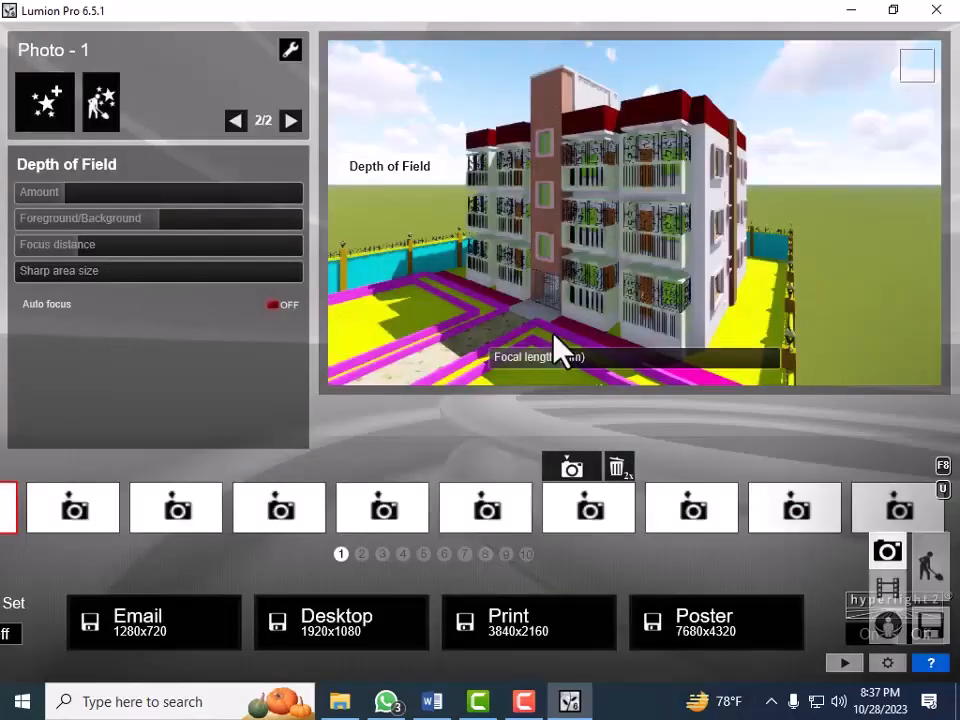
click(270, 307)
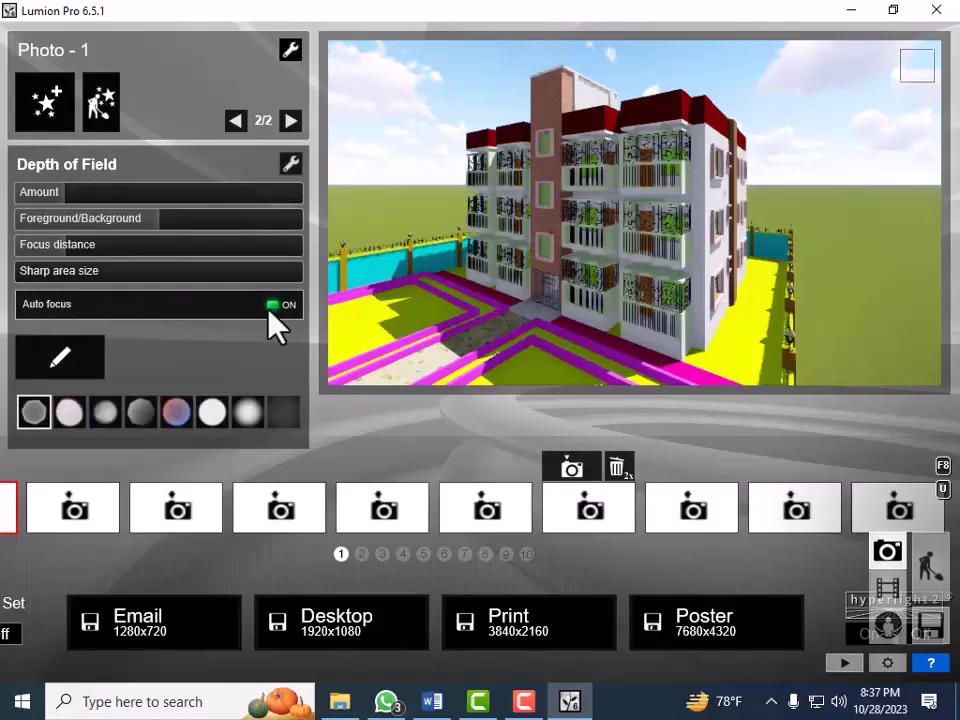
click(276, 306)
click(291, 163)
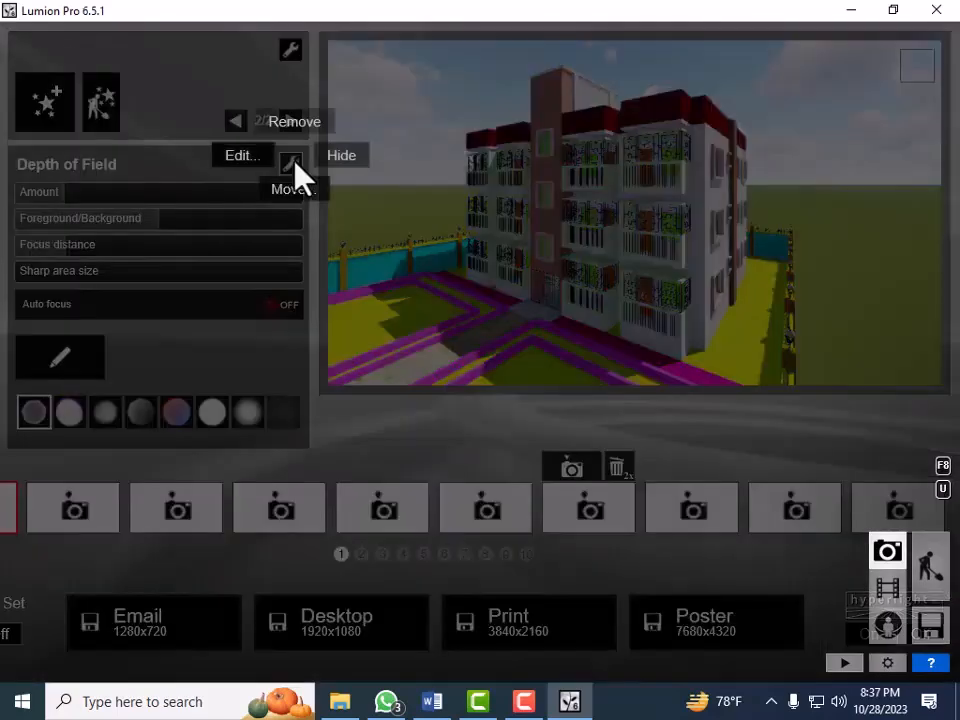
click(292, 128)
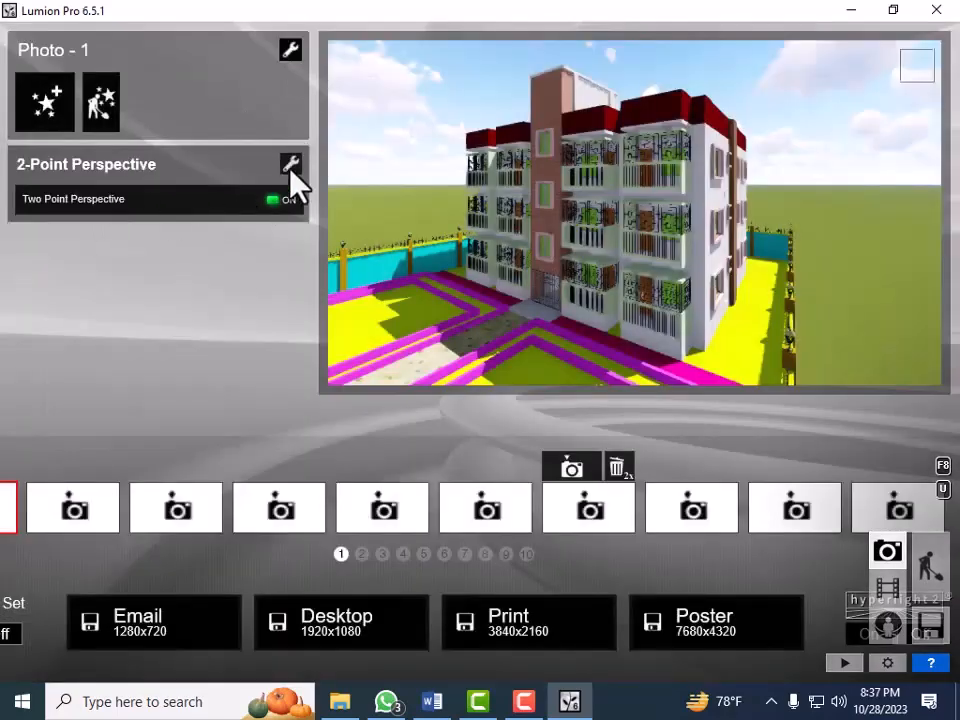
Remove the 2-Point Perspective effect and add it again, switching Two Point Perspective on and off
click(289, 168)
click(281, 138)
click(43, 112)
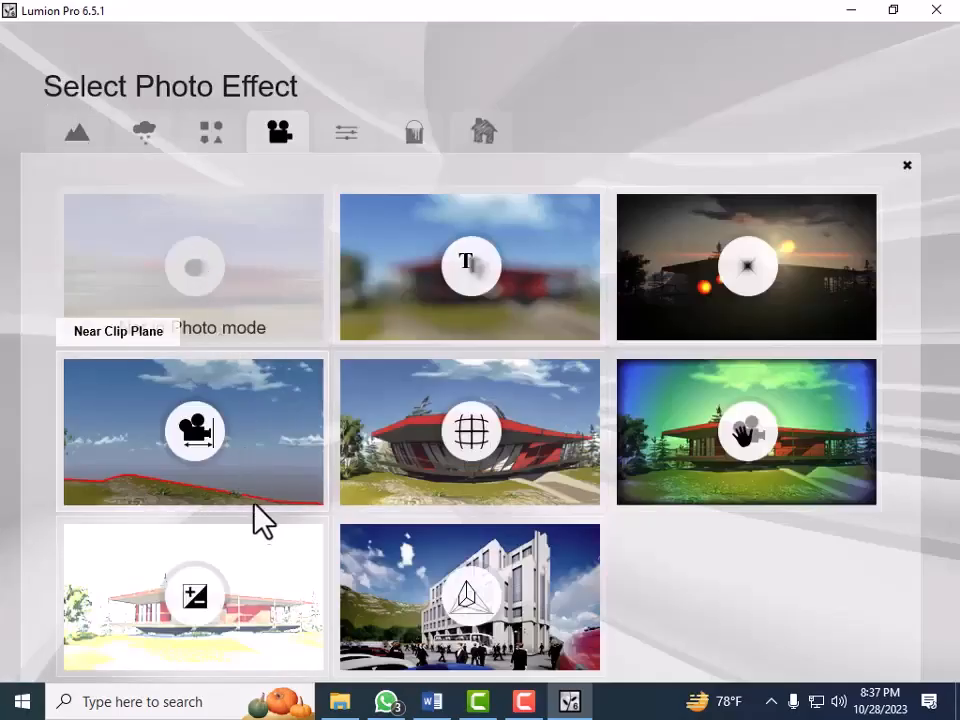
click(426, 514)
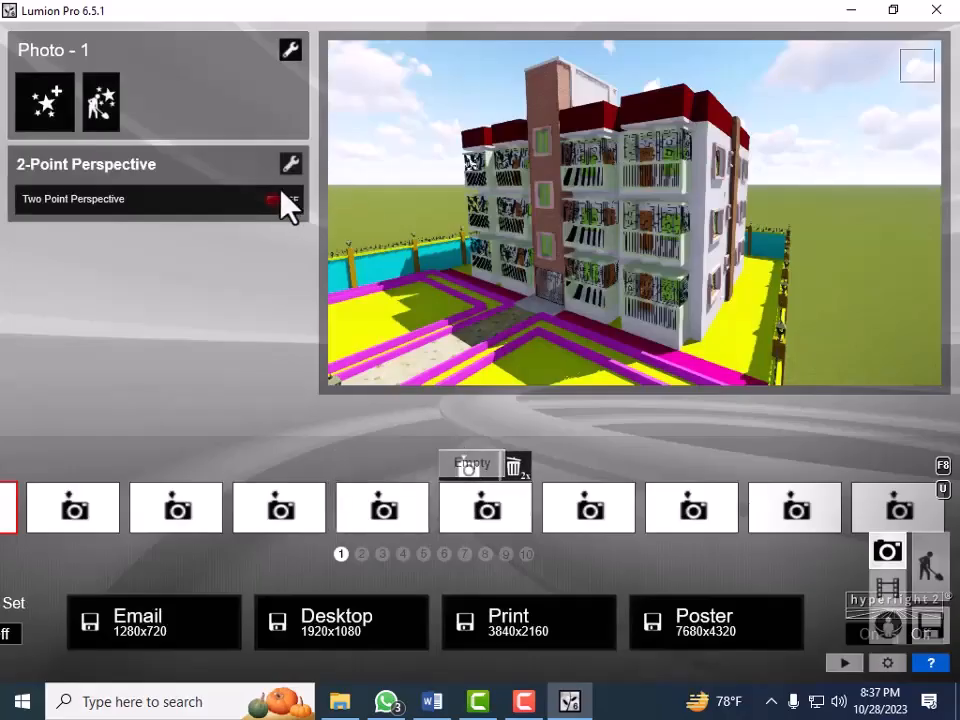
click(272, 199)
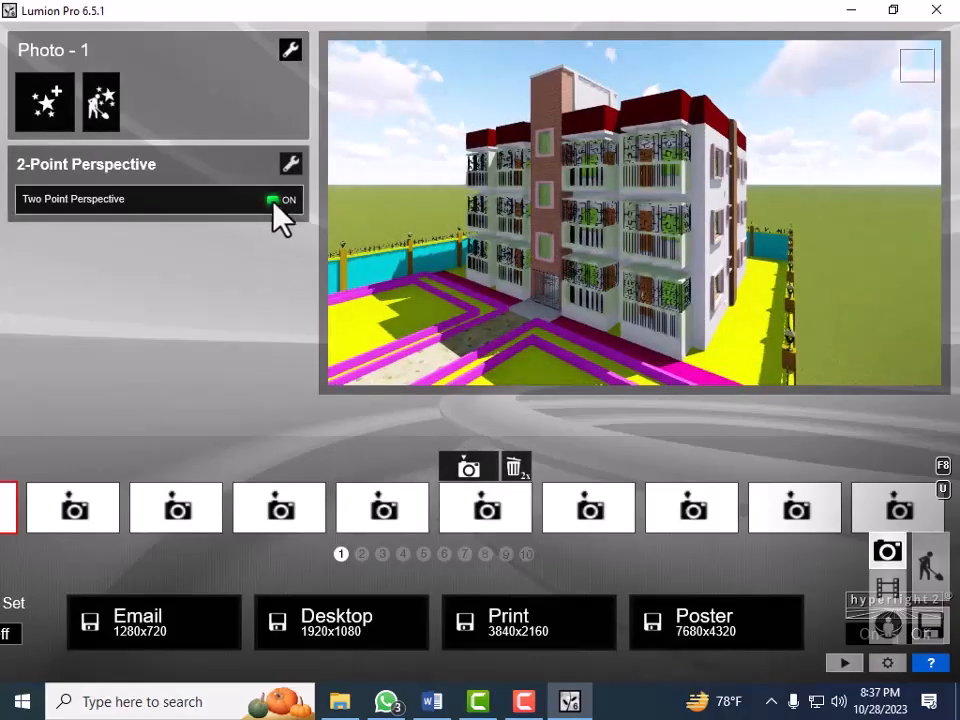
click(273, 201)
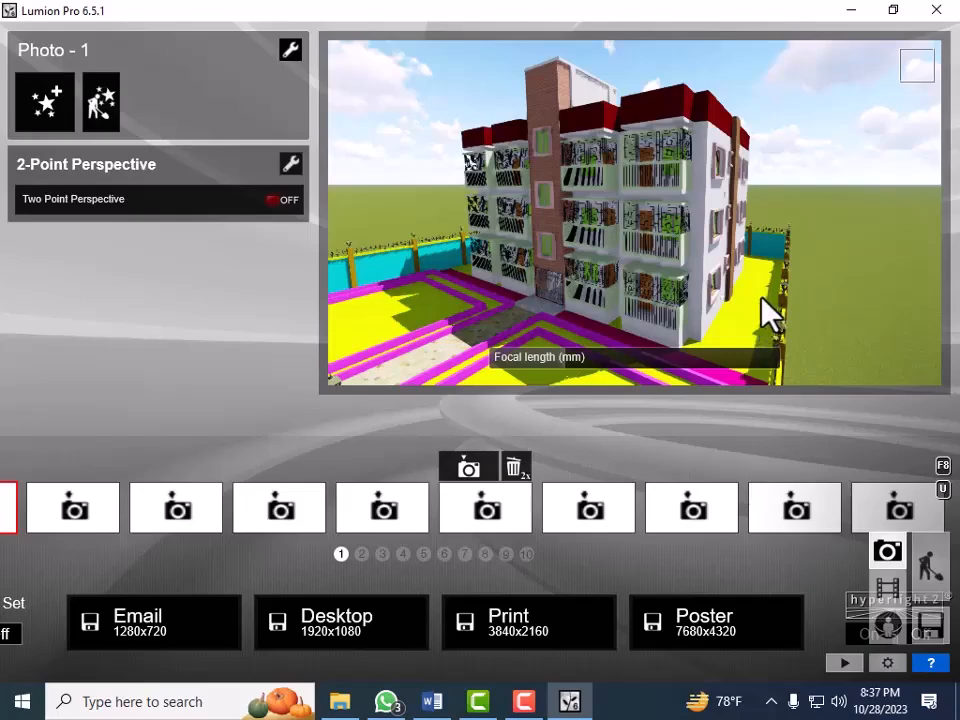
Reframe the photo camera to show the whole building with its courtyard, gate and boundary walls from a raised corner viewpoint
scroll(760, 296, down, 2)
scroll(761, 299, down, 2)
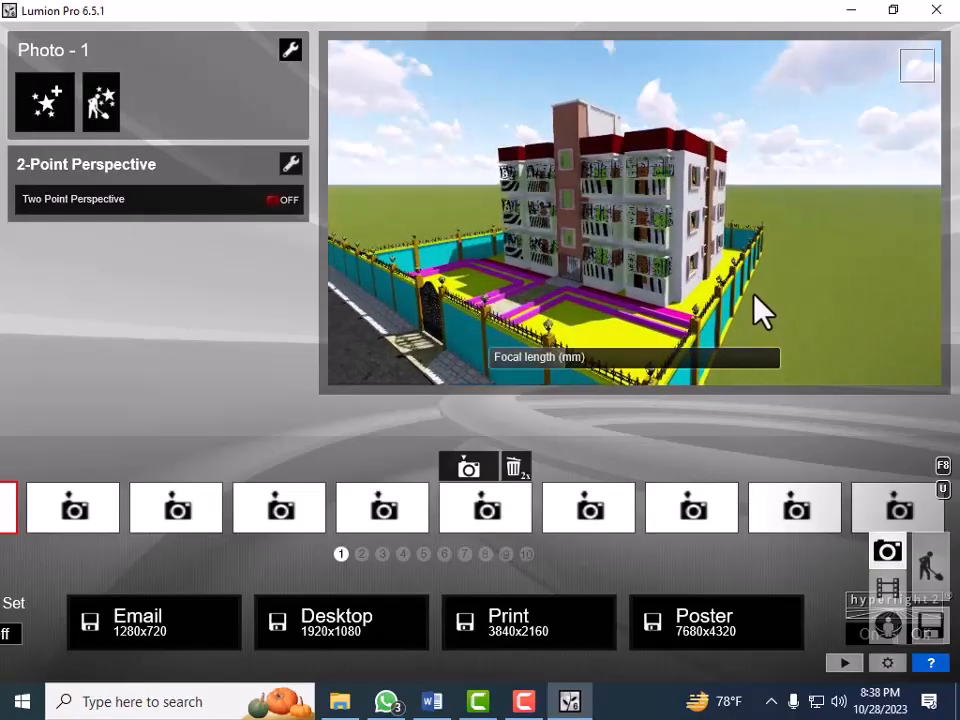
scroll(752, 294, up, 3)
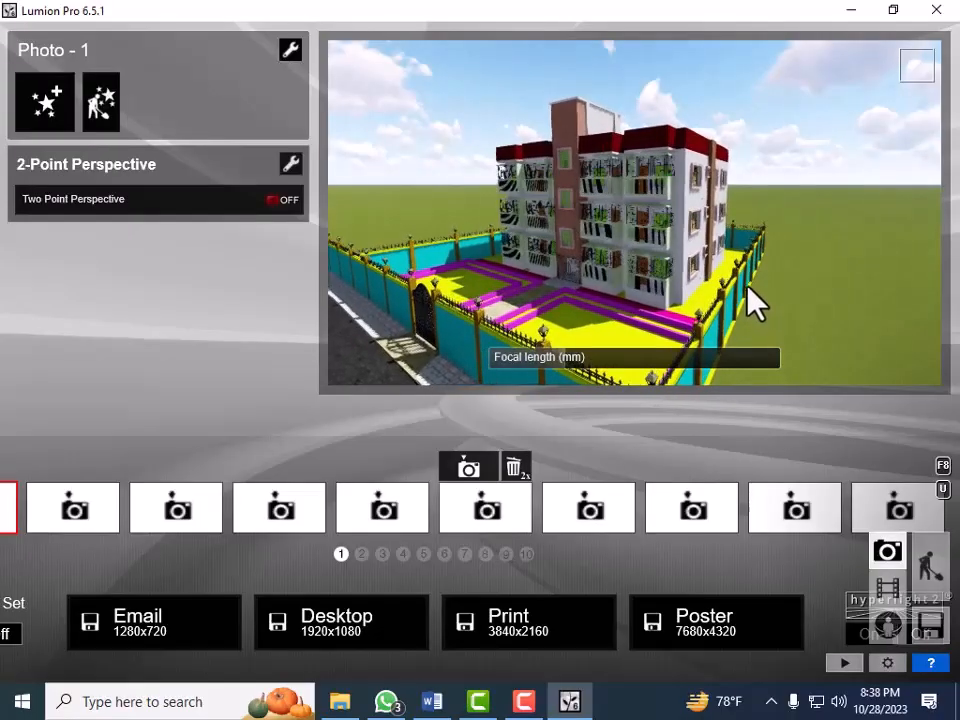
scroll(747, 287, up, 3)
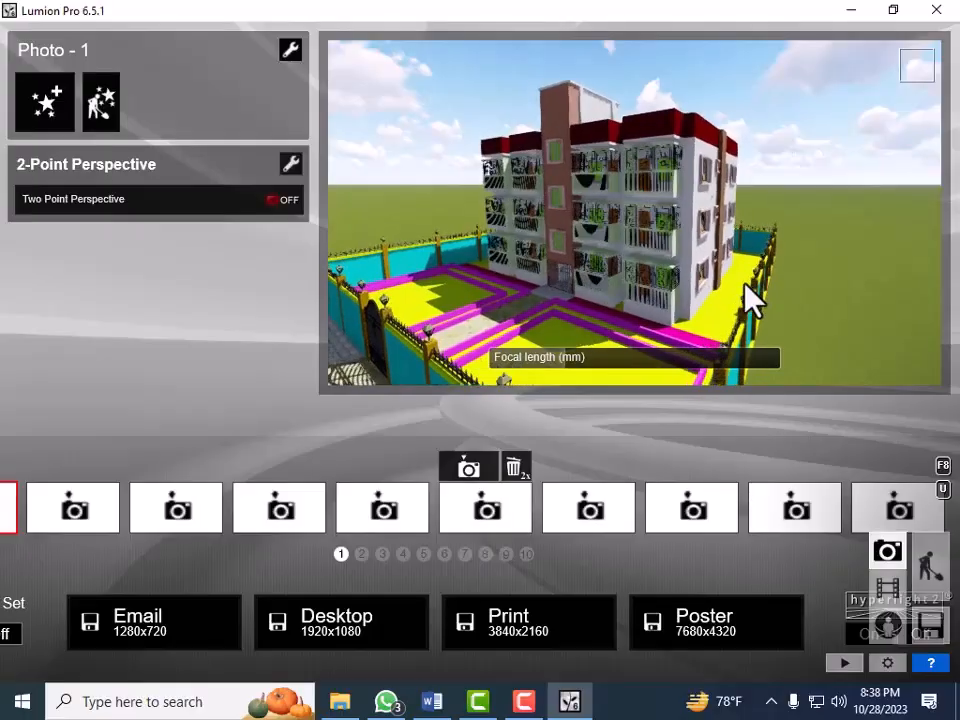
scroll(738, 288, up, 1)
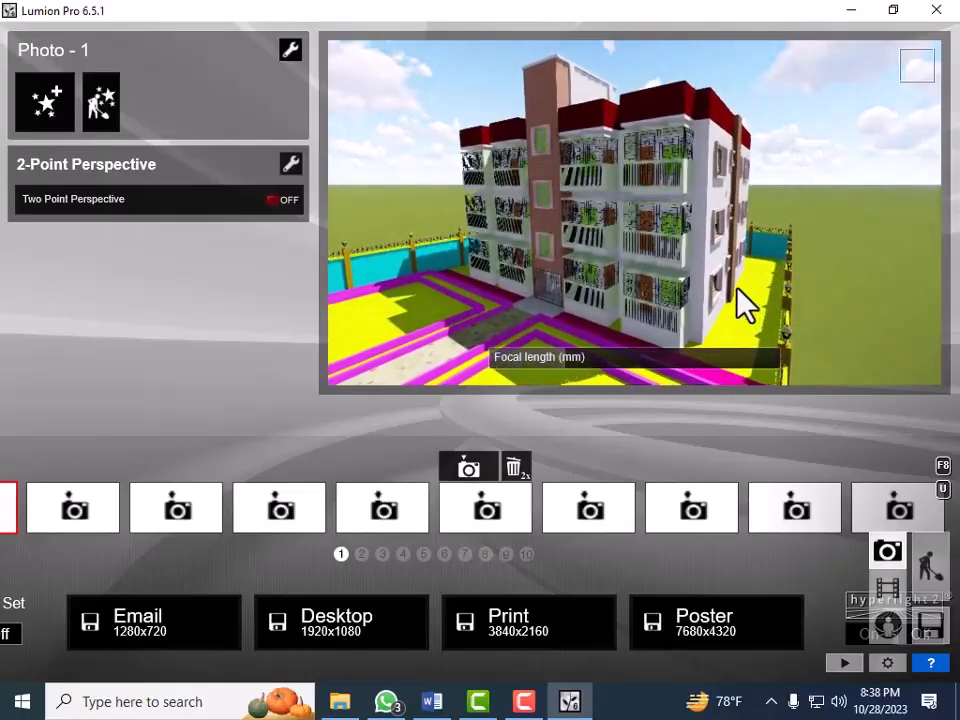
middle_drag(737, 294, 734, 320)
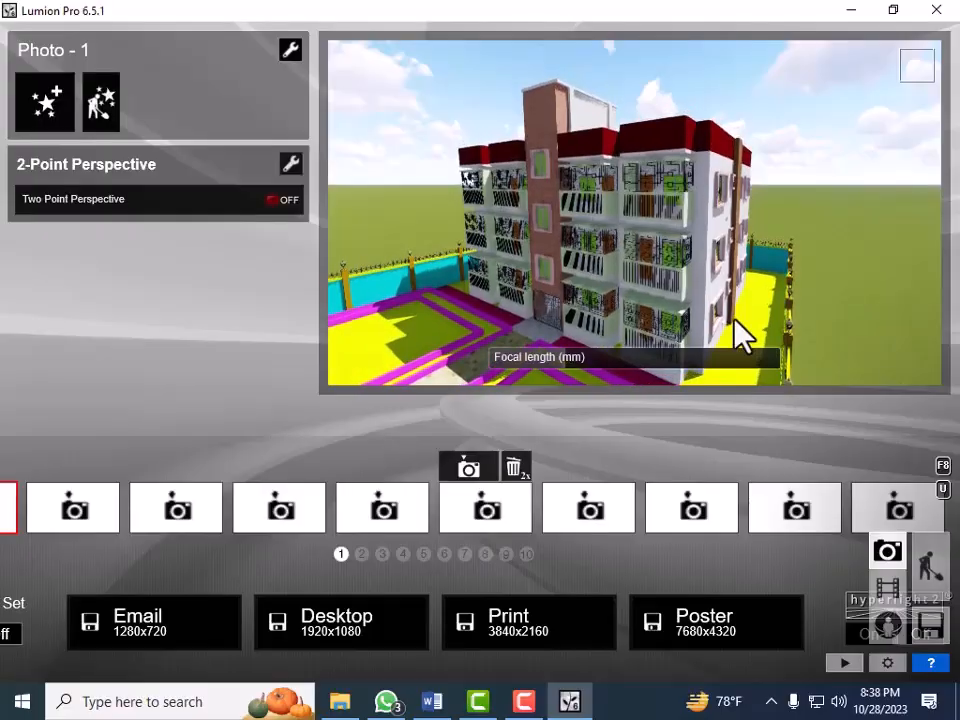
mouse_move(734, 320)
right_down()
mouse_move(725, 309)
mouse_move(735, 322)
right_up()
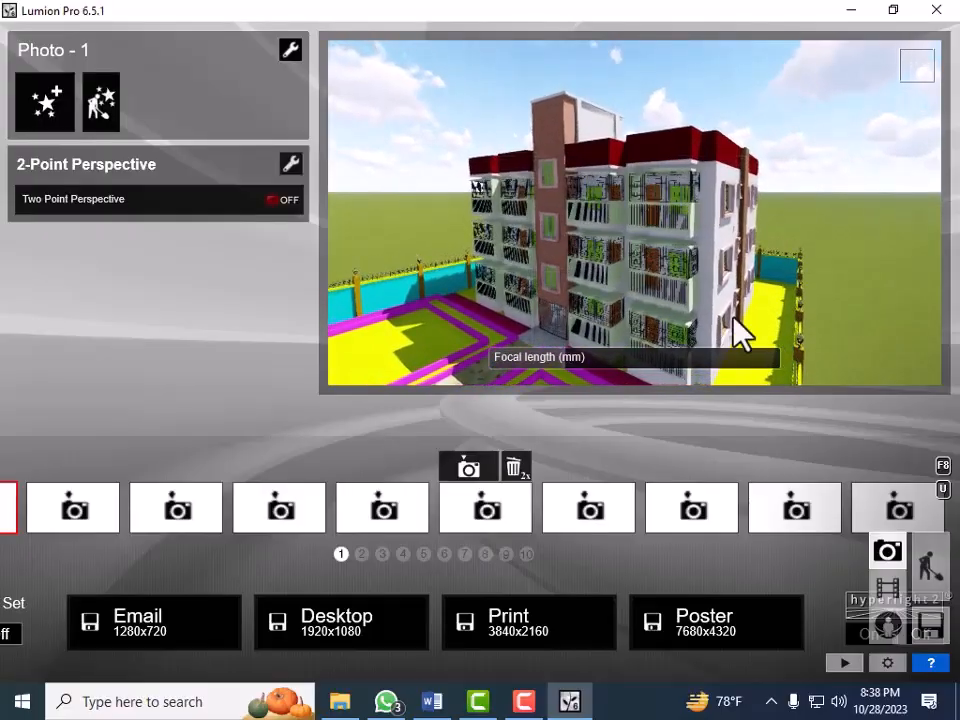
scroll(733, 319, down, 4)
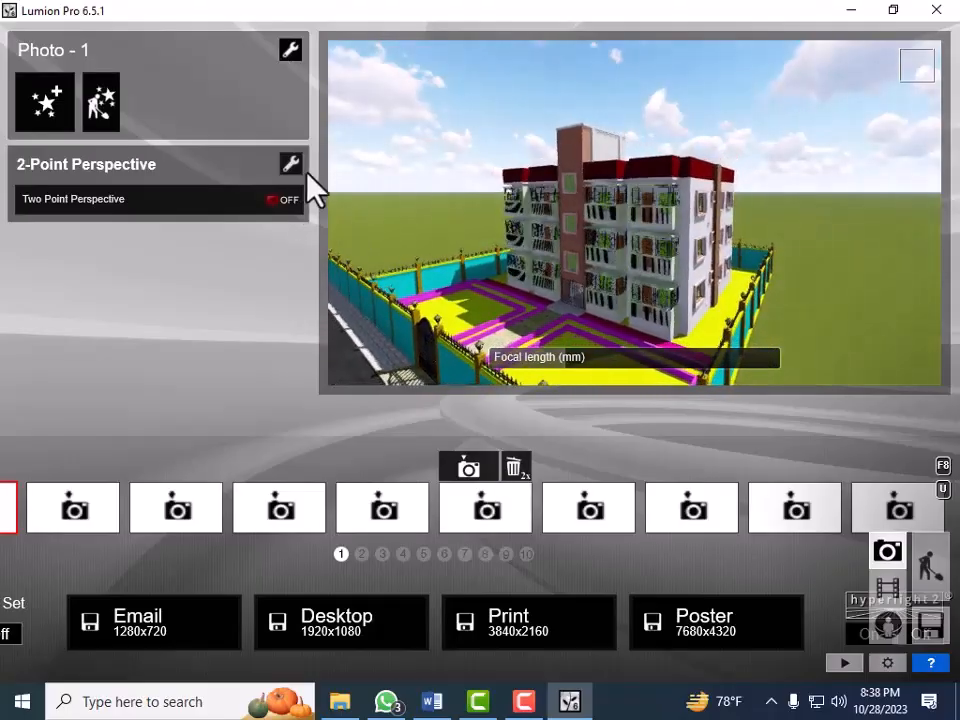
Remove the 2-Point Perspective effect from the photo and return to Build mode
click(292, 165)
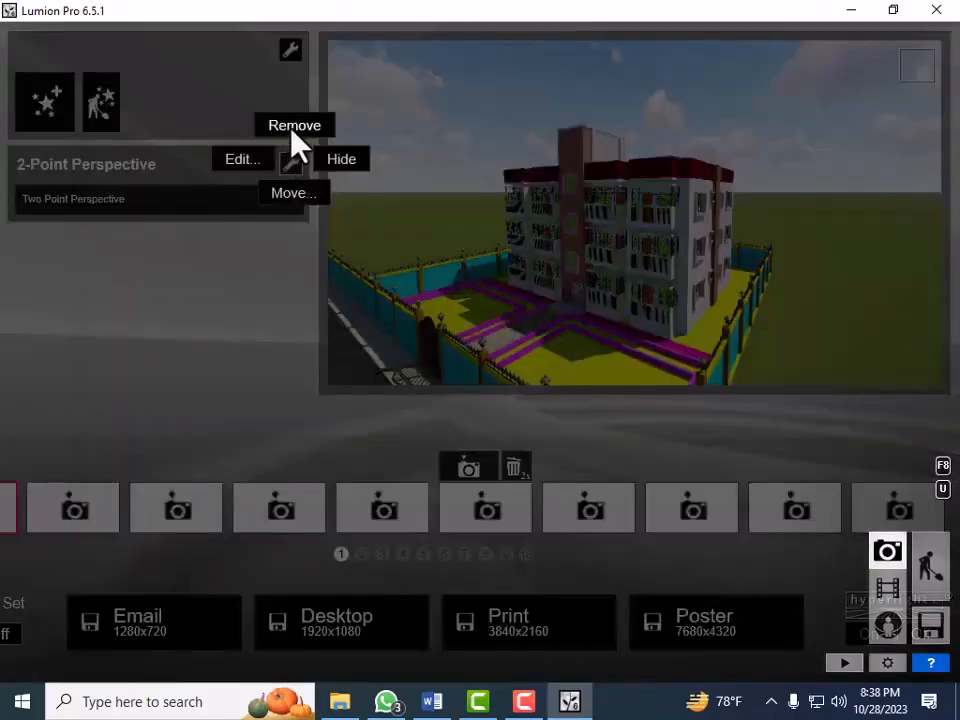
click(292, 131)
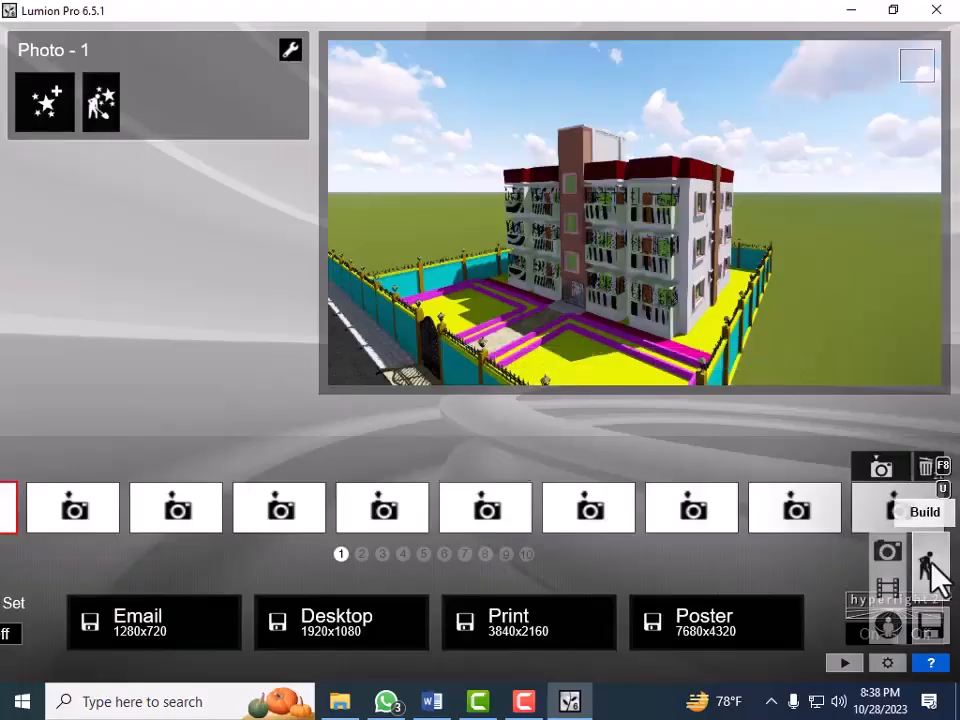
click(932, 565)
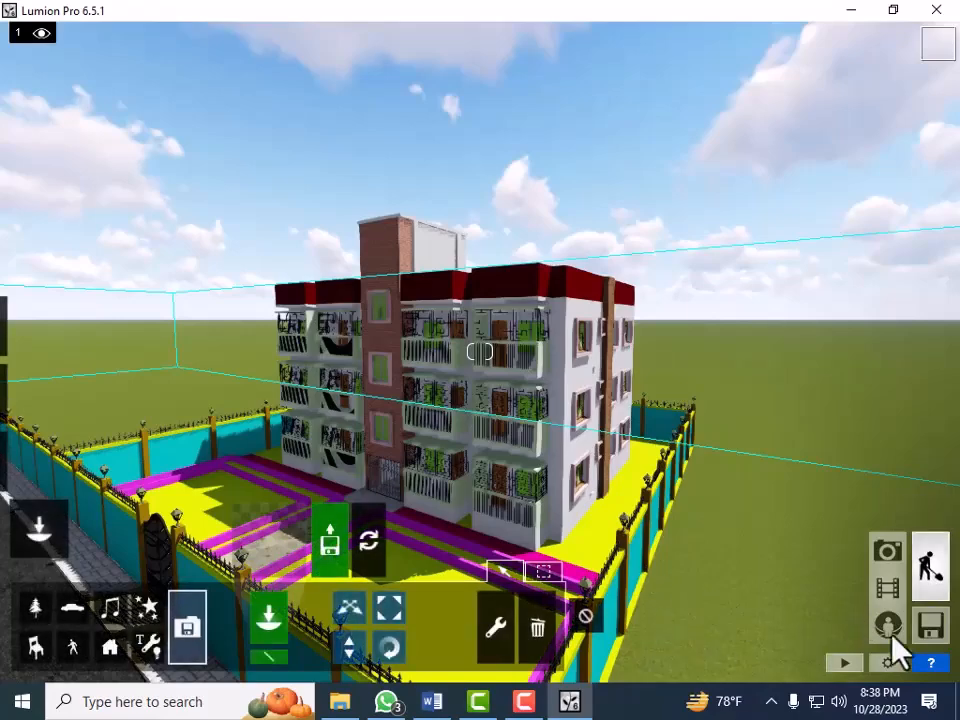
Return to Photo mode and add the Fish eye effect to the photo
click(886, 556)
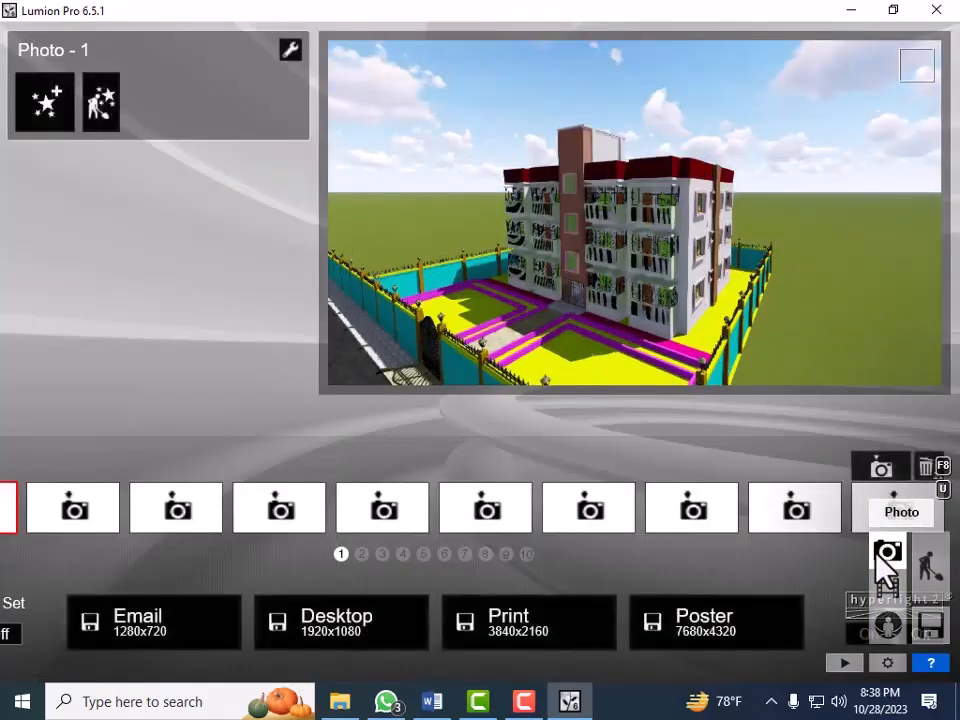
click(36, 98)
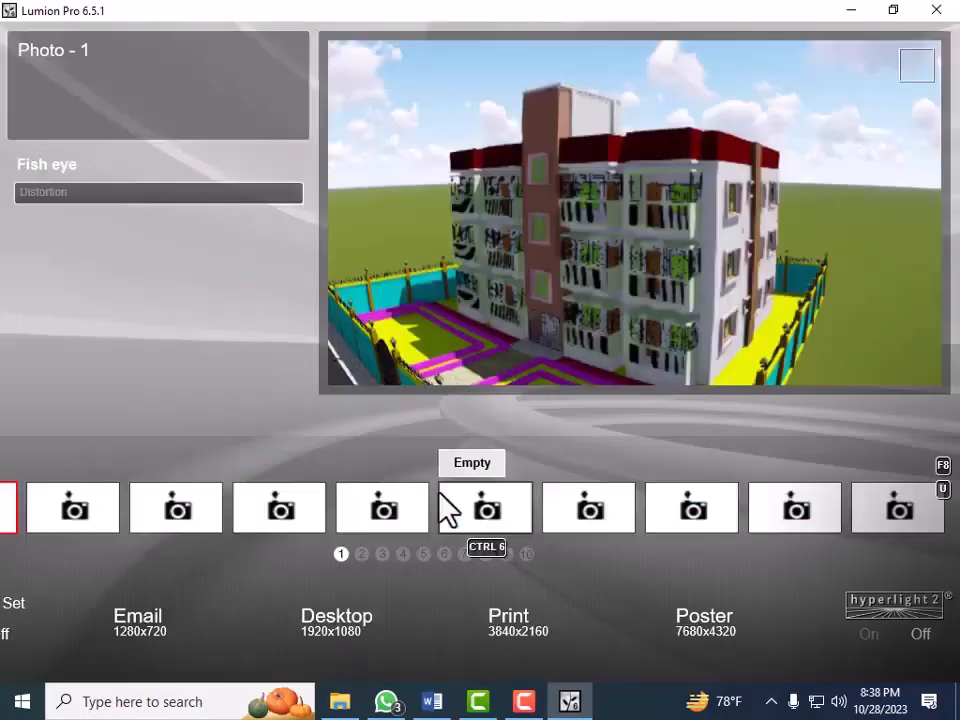
Lower the Fish eye distortion of Photo 1 in stages from 0.8 through 0.4 and 0.1 to nearly zero
click(436, 500)
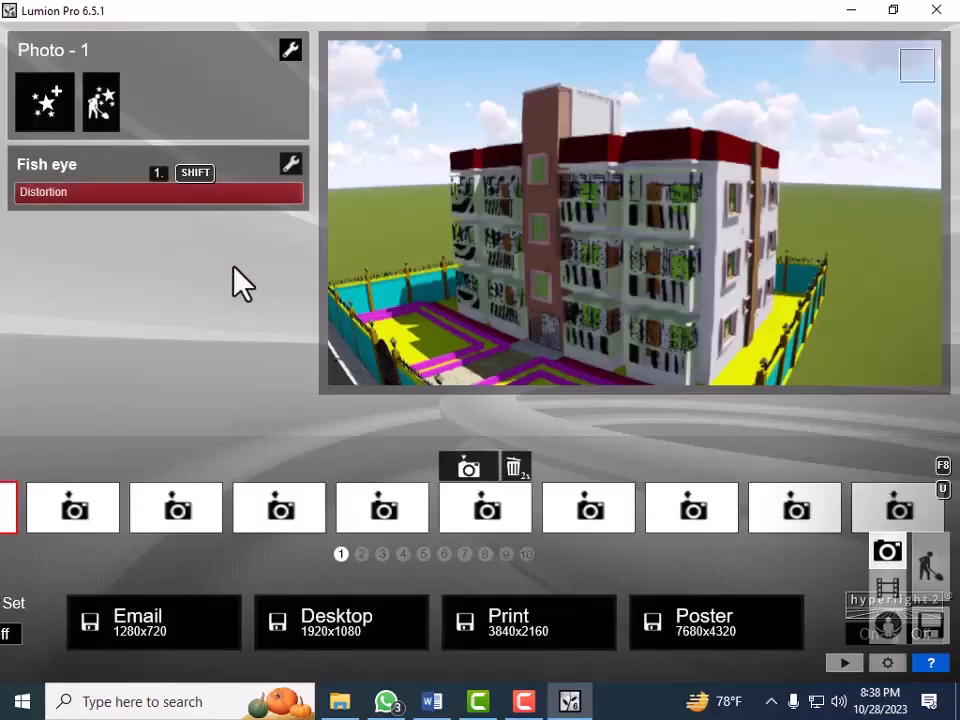
click(289, 167)
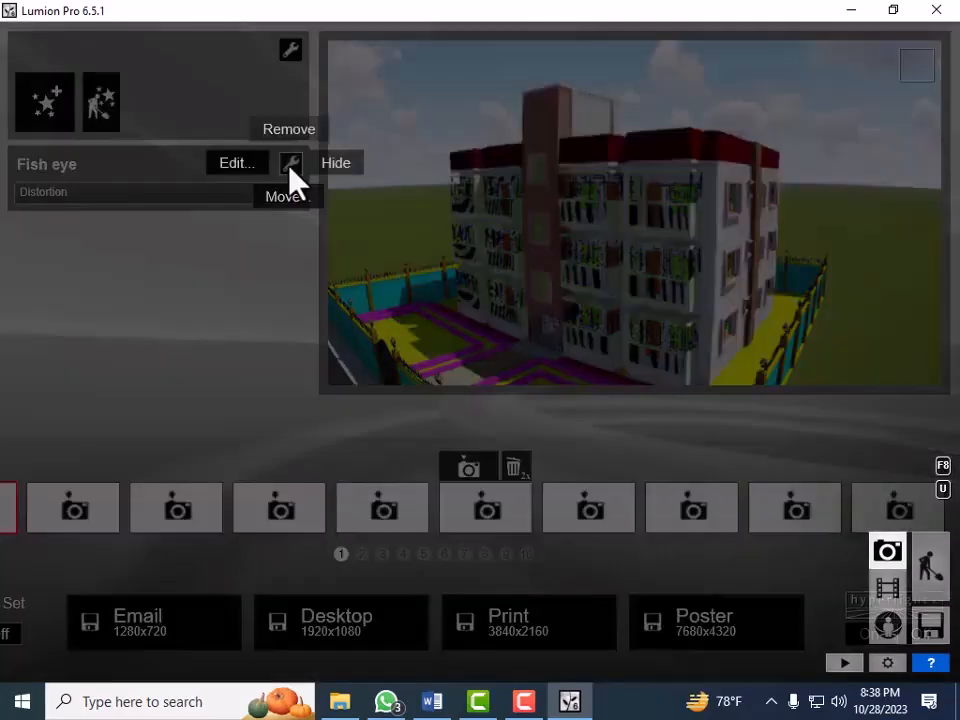
click(228, 222)
click(247, 197)
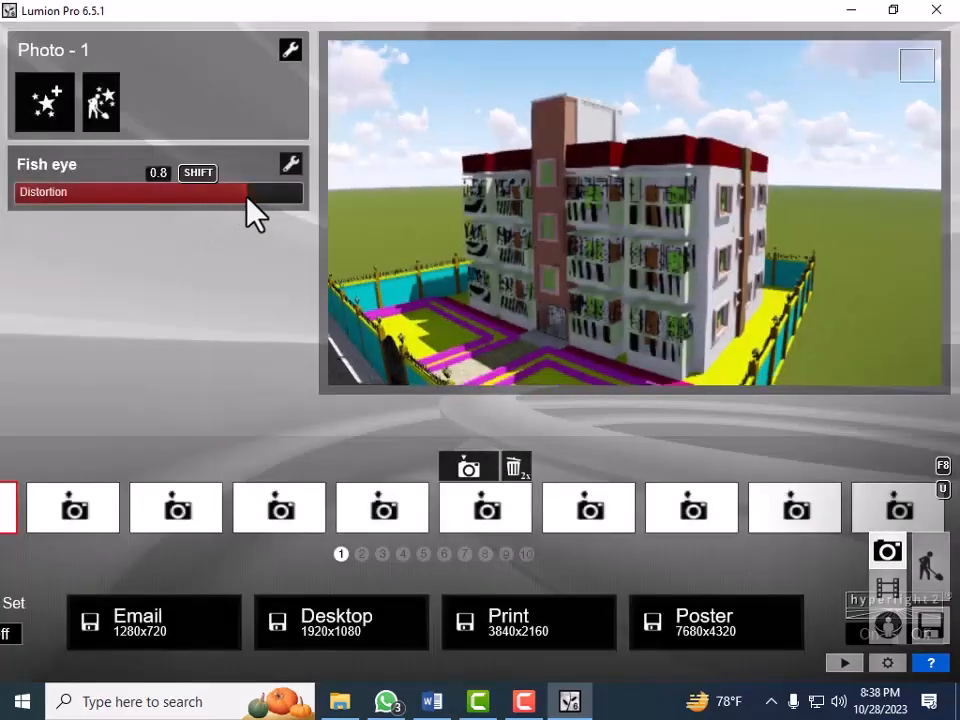
click(222, 197)
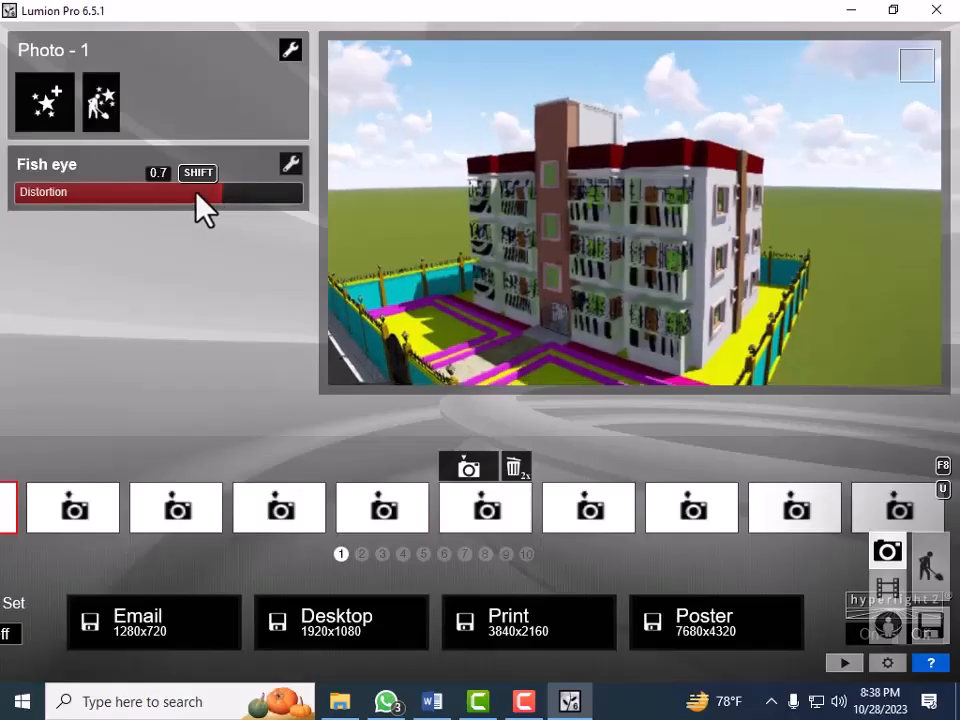
click(197, 199)
click(152, 192)
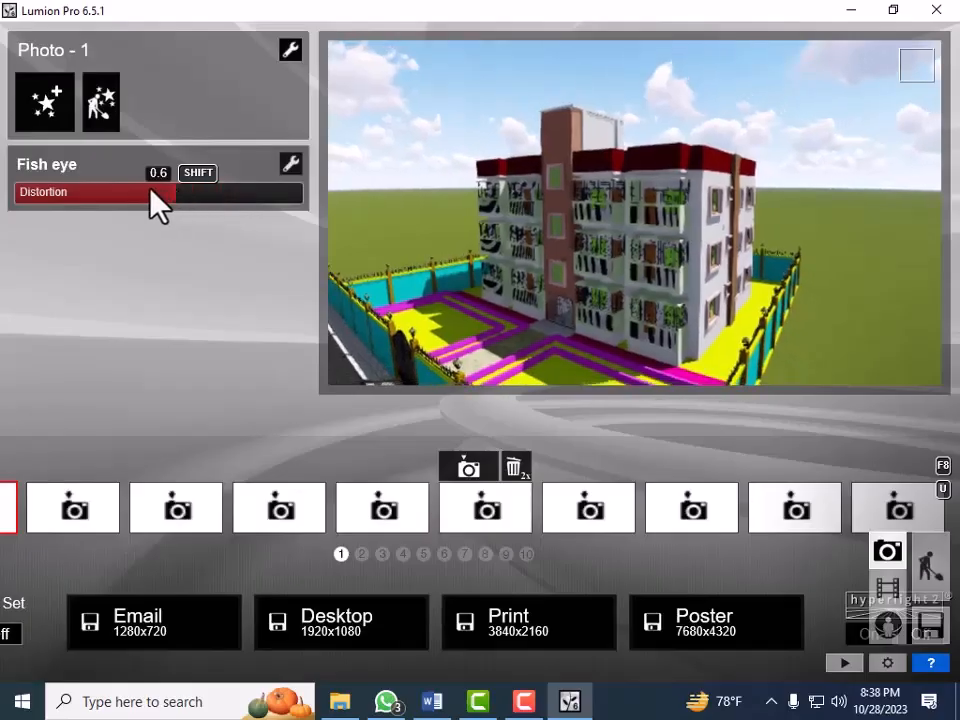
click(115, 193)
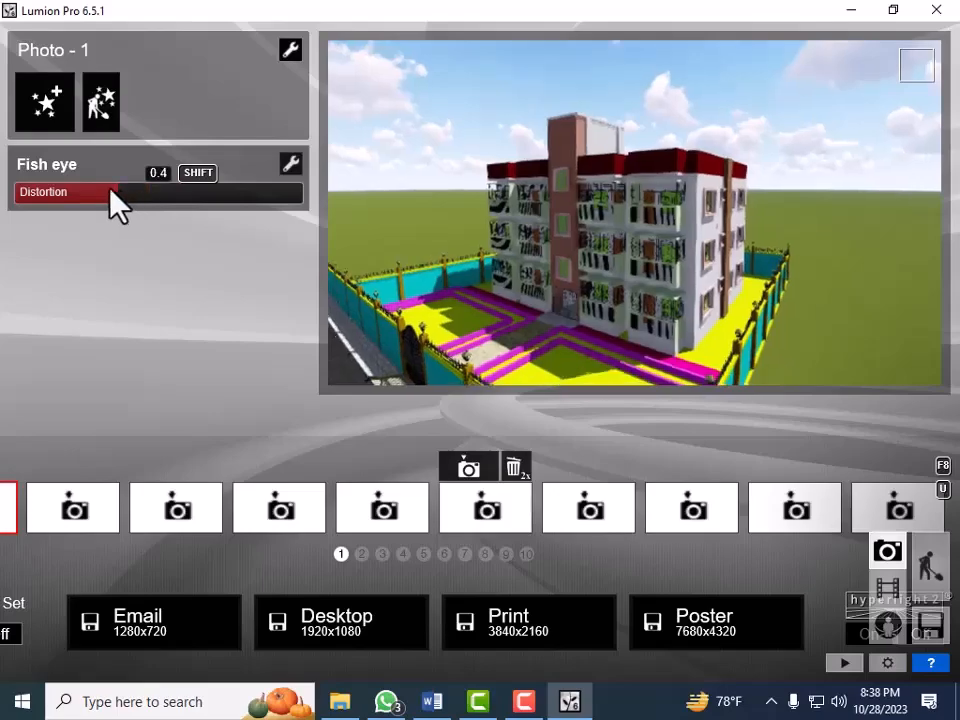
click(110, 193)
click(62, 193)
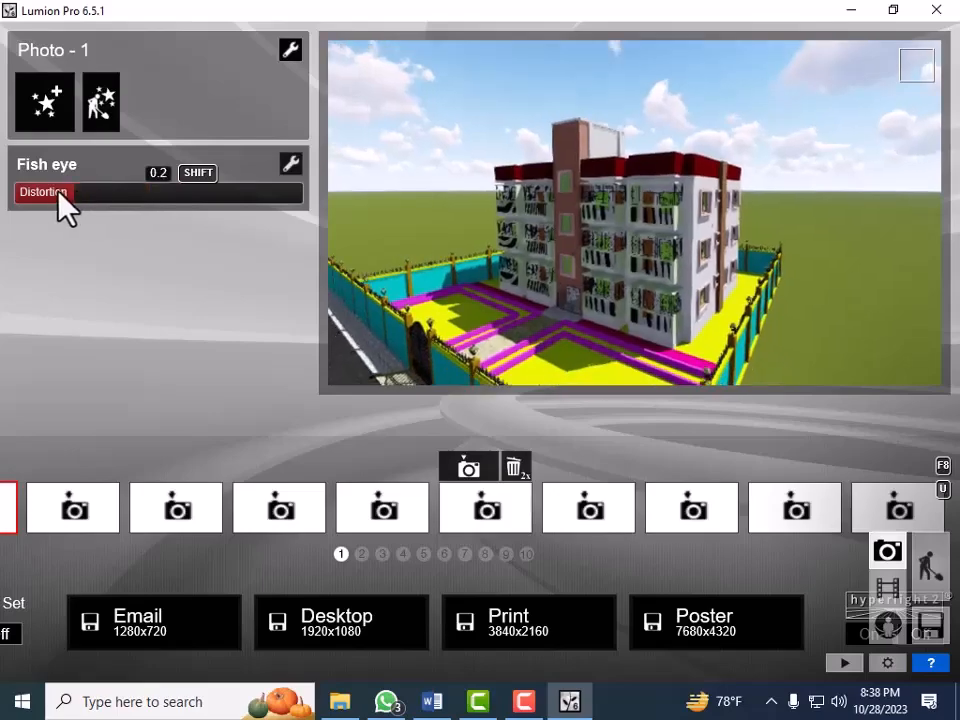
click(45, 195)
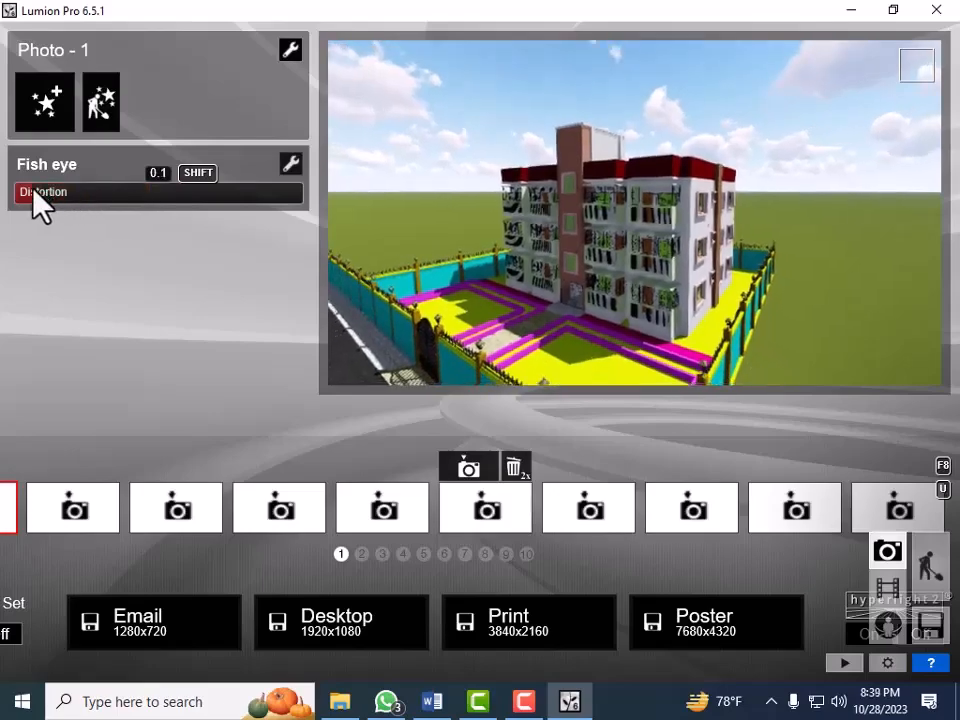
click(22, 194)
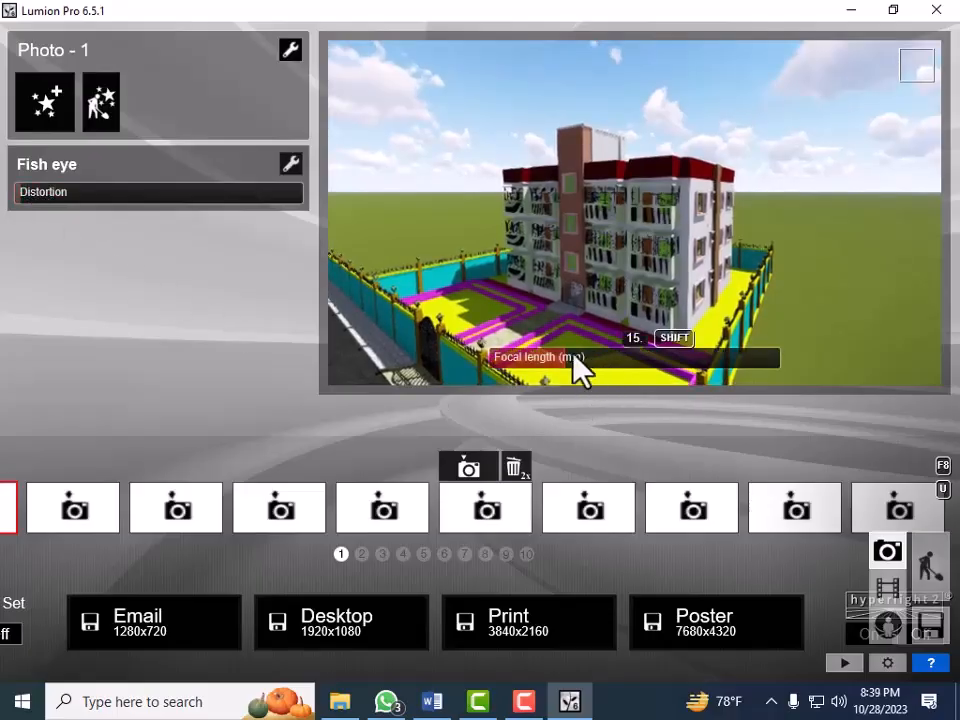
Adjust the focal length to frame the building and its courtyard closely, and store the camera view in the second photo slot
click(580, 370)
click(540, 372)
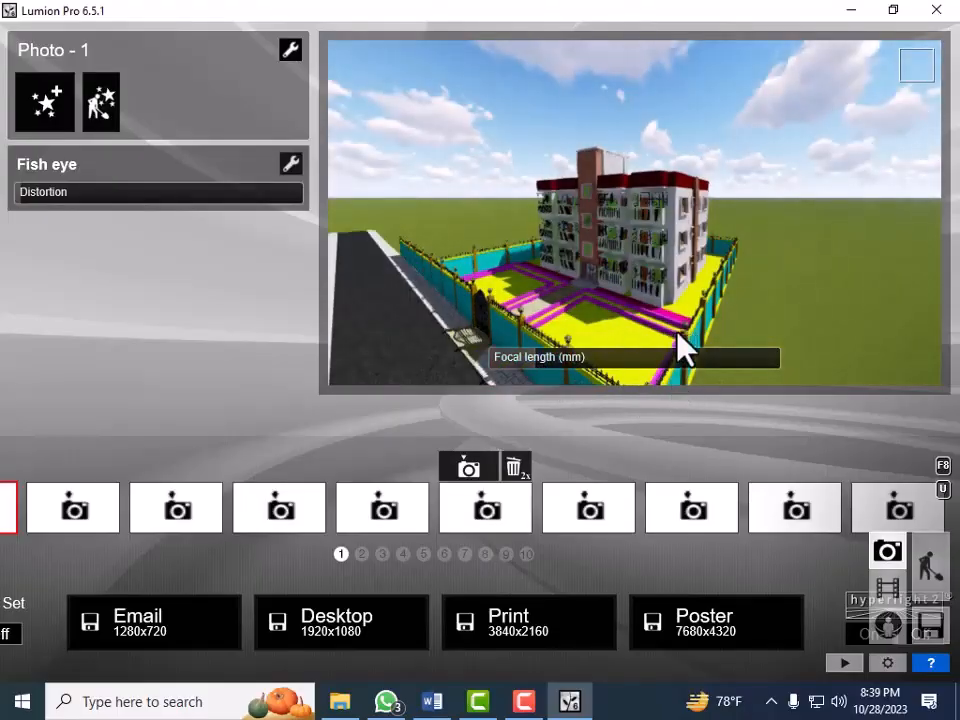
click(569, 363)
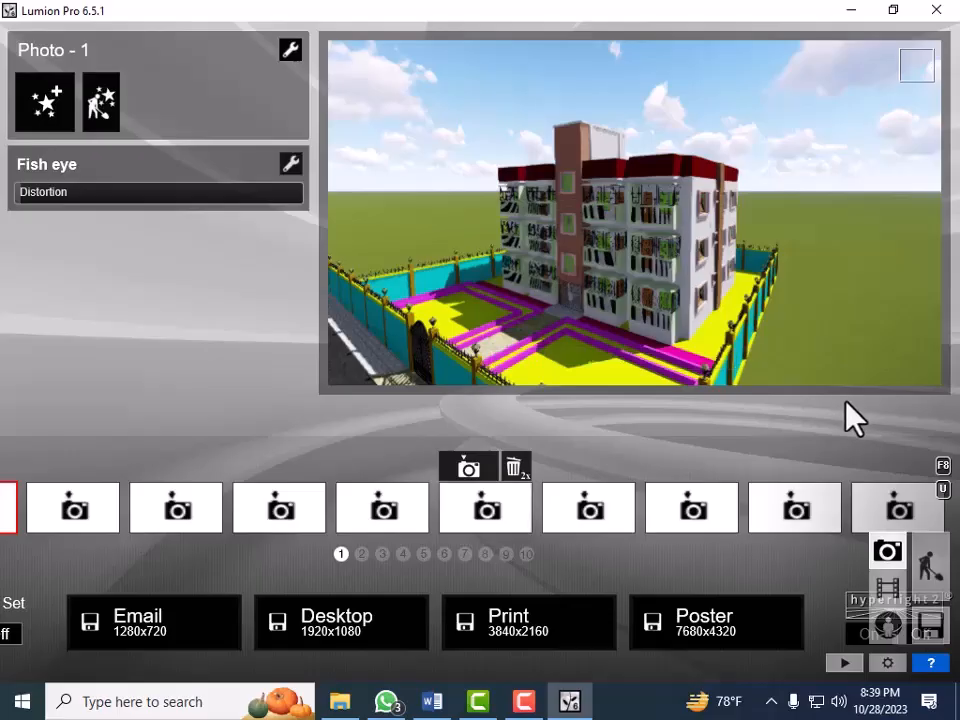
mouse_move(70, 518)
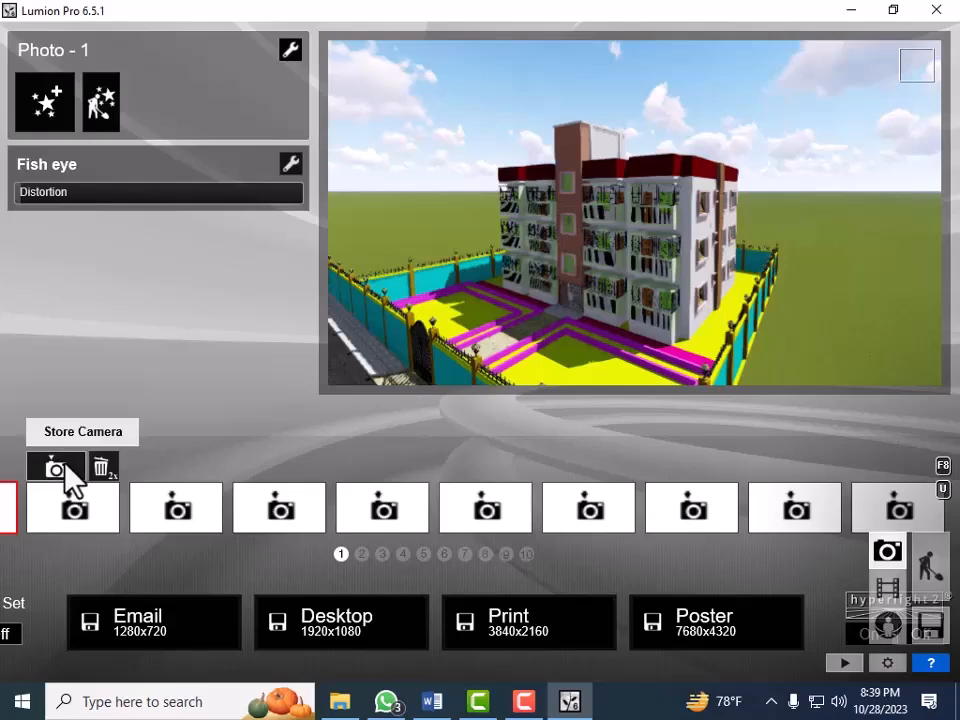
click(64, 464)
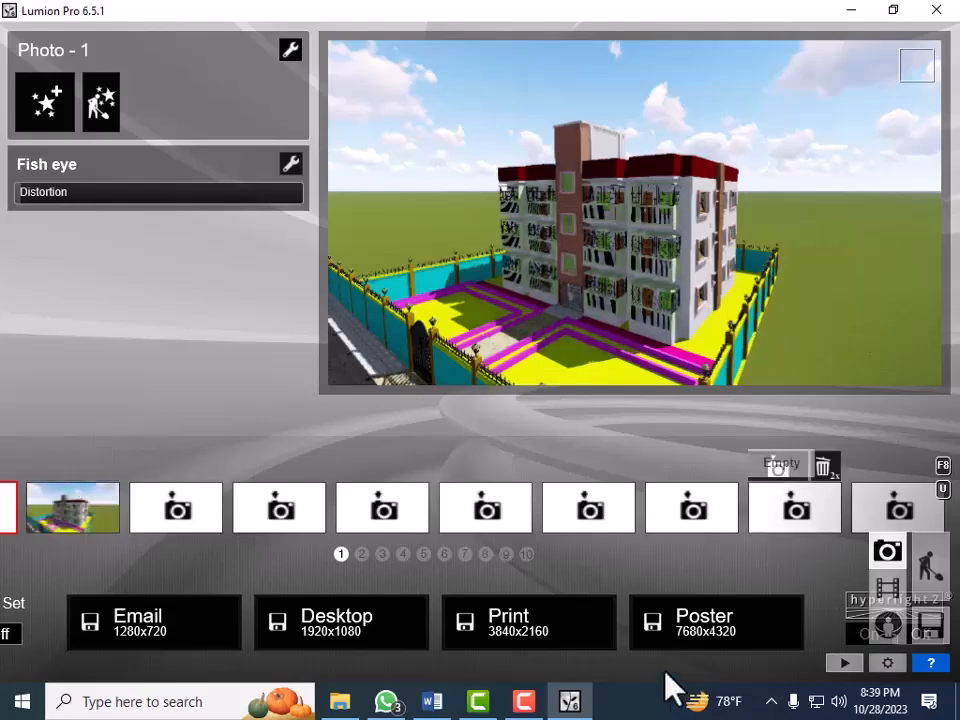
Select the empty third photo slot and try the Lens flare effect on it, removing it again
click(193, 520)
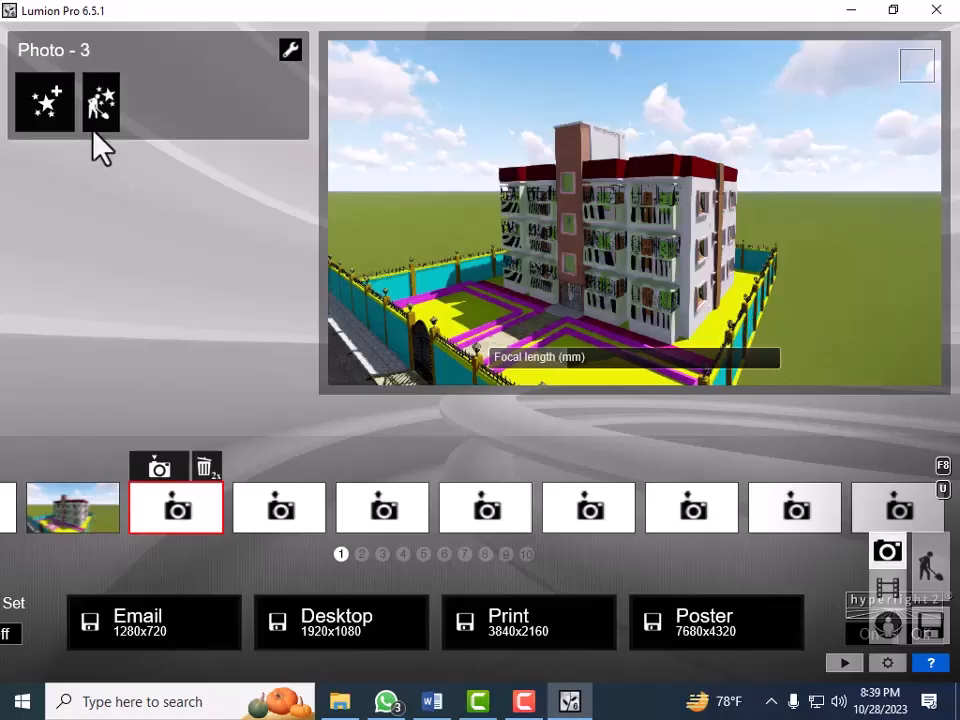
click(45, 100)
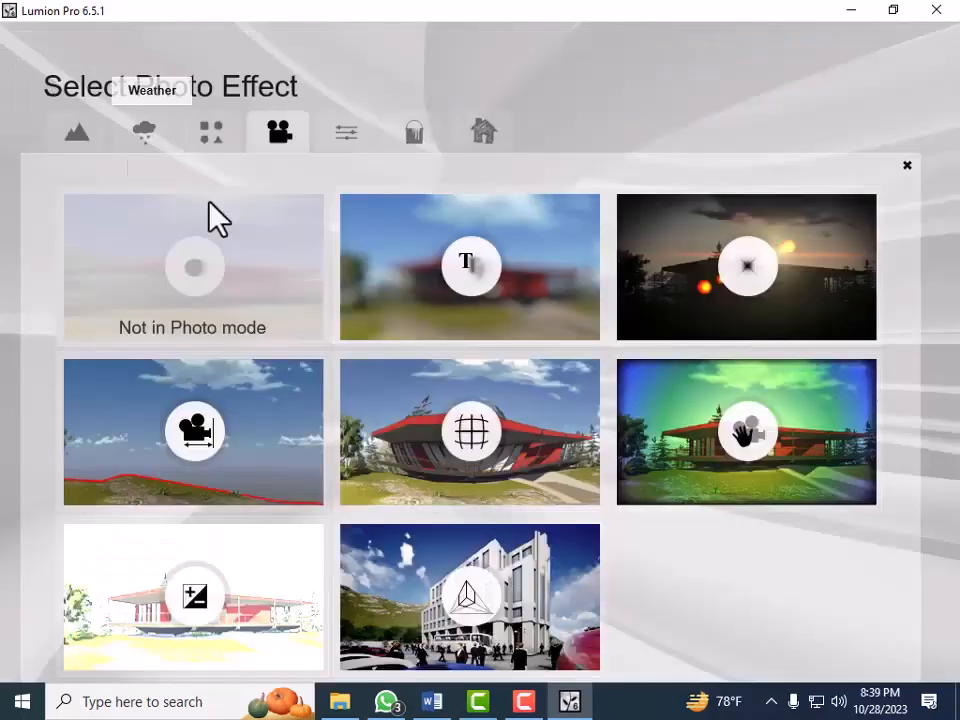
click(668, 322)
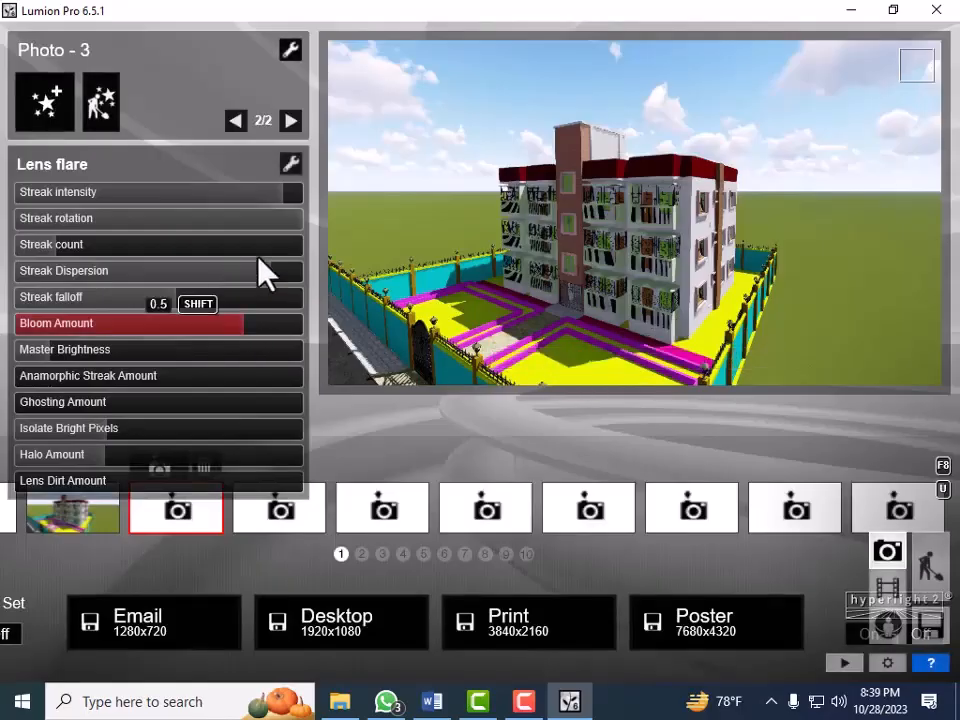
click(290, 164)
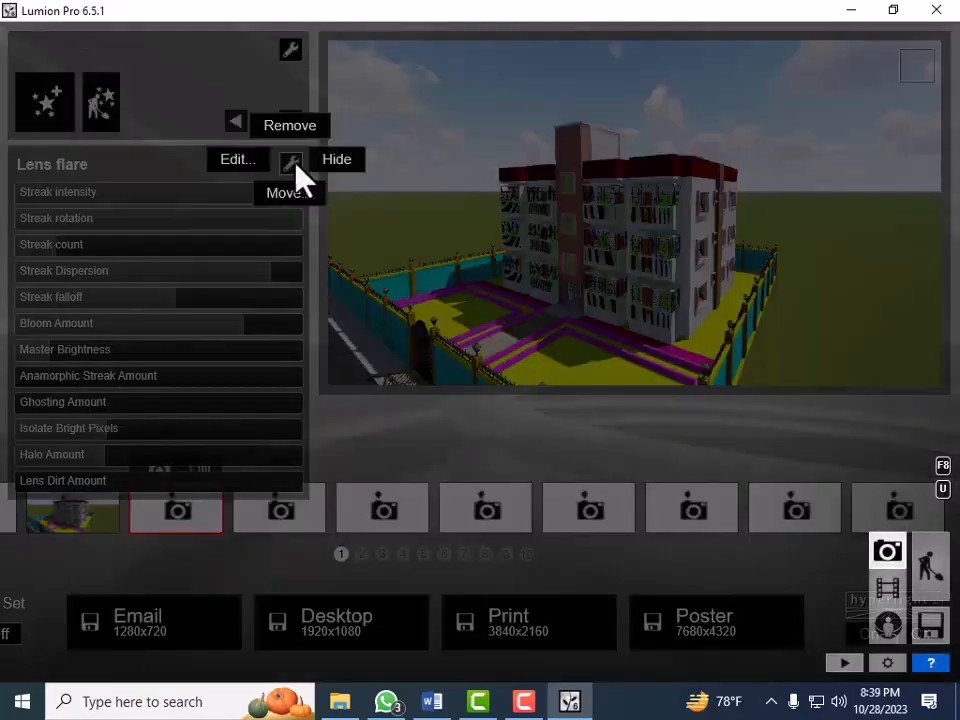
click(289, 127)
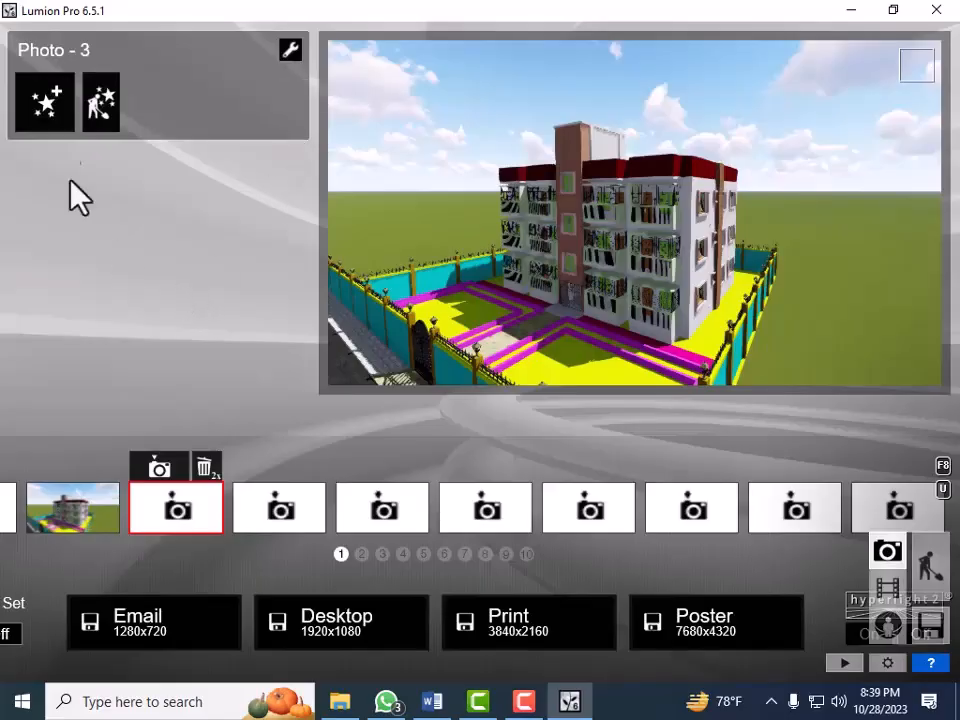
Try the Exposure effect on Photo 3 and remove it again
click(50, 105)
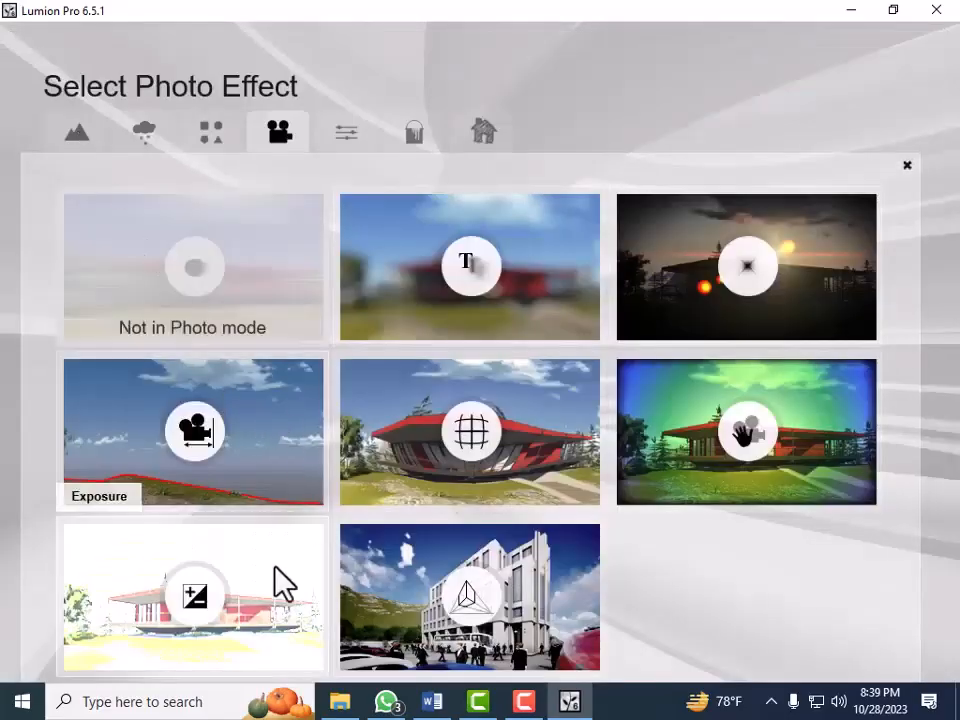
click(258, 595)
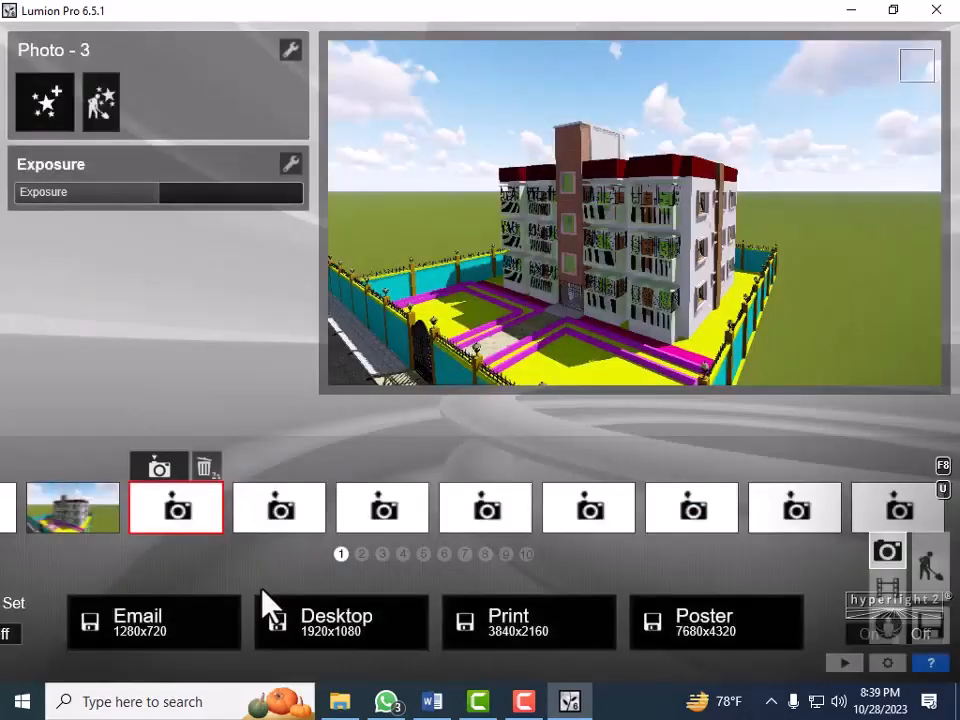
click(292, 168)
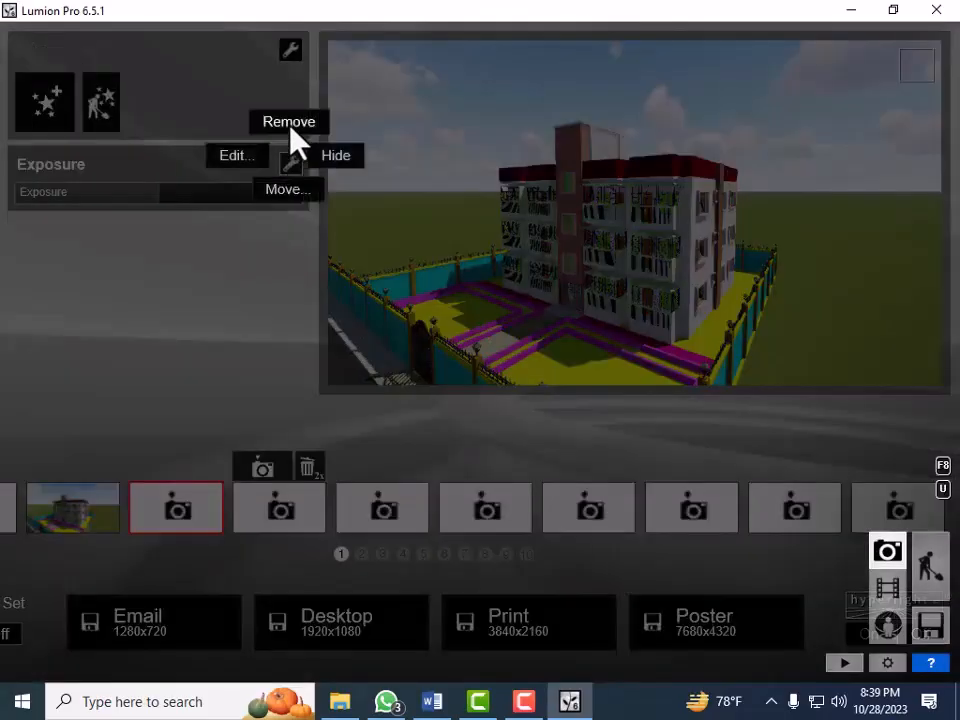
click(290, 126)
Pull the Photo 3 camera back to show the whole building with its gate, boundary walls and adjoining road
mouse_move(370, 372)
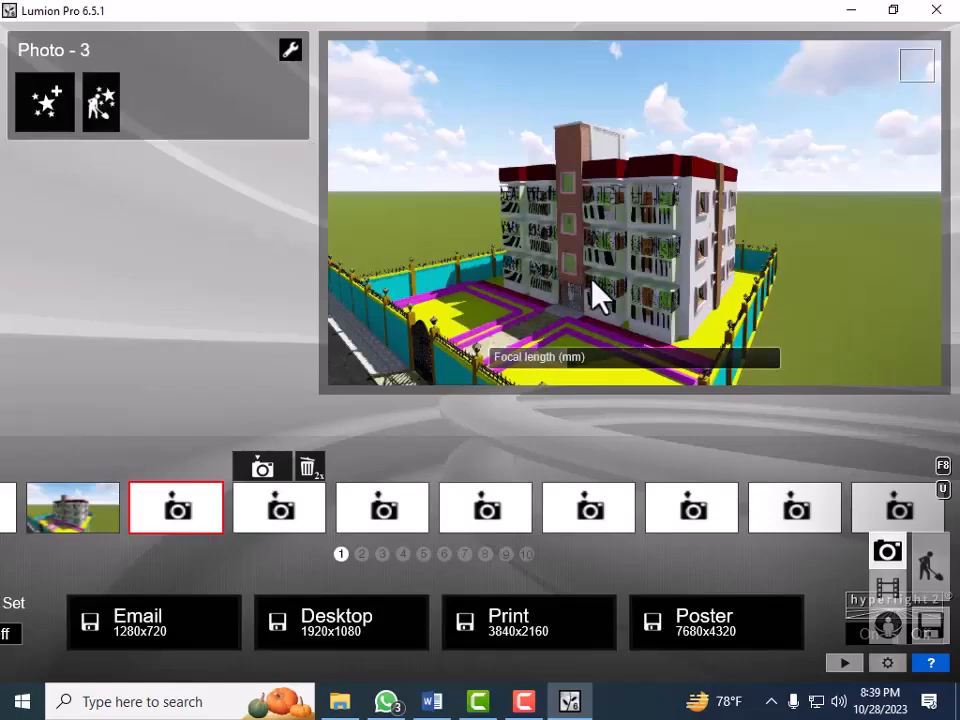
scroll(591, 280, down, 1)
scroll(591, 280, down, 4)
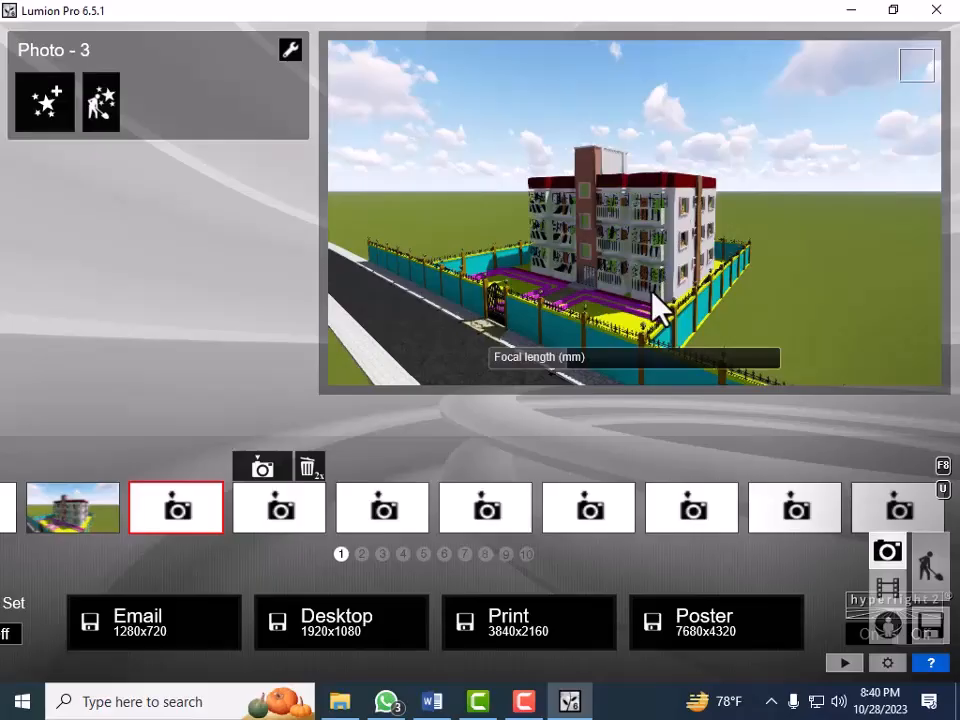
scroll(652, 293, up, 1)
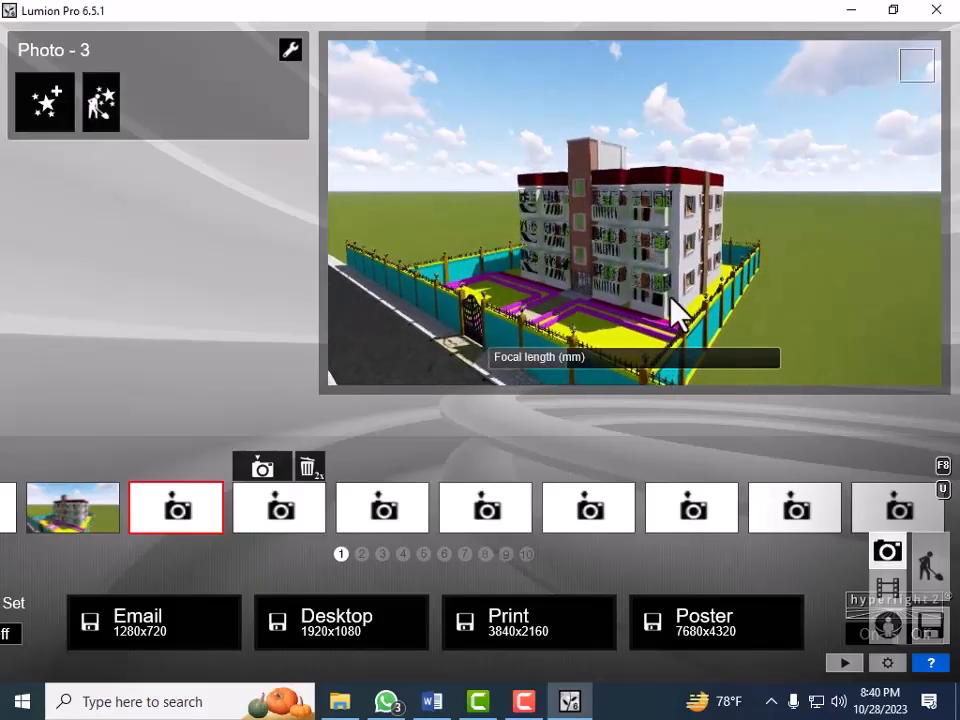
Add the Fish eye effect to Photo 3 with Distortion at about 1, and lengthen the focal length to enlarge the building
click(45, 100)
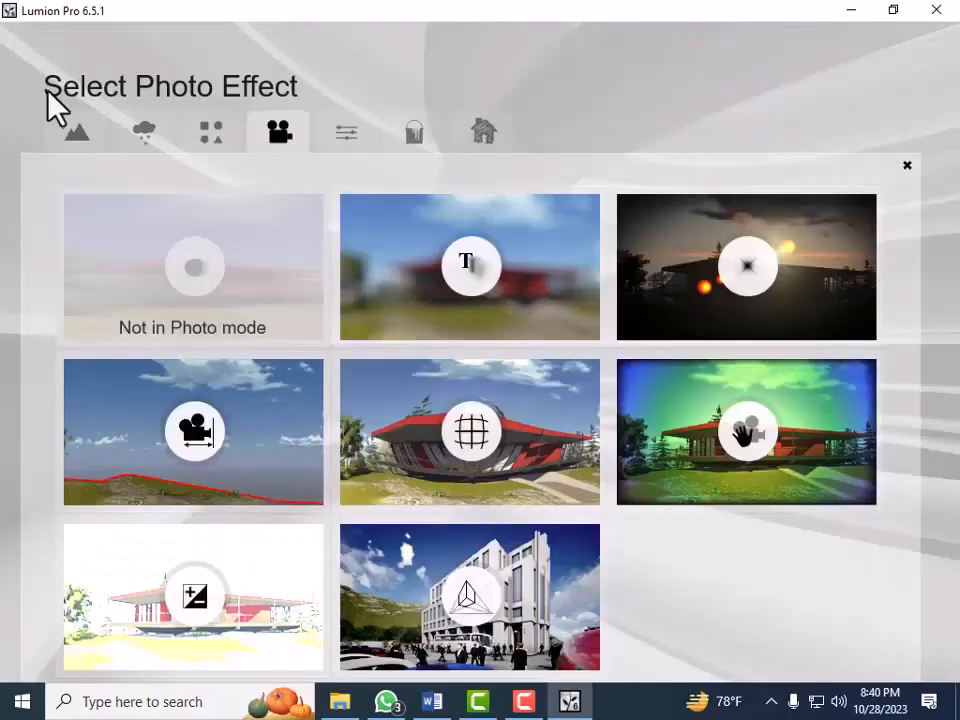
click(432, 465)
drag(258, 195, 287, 205)
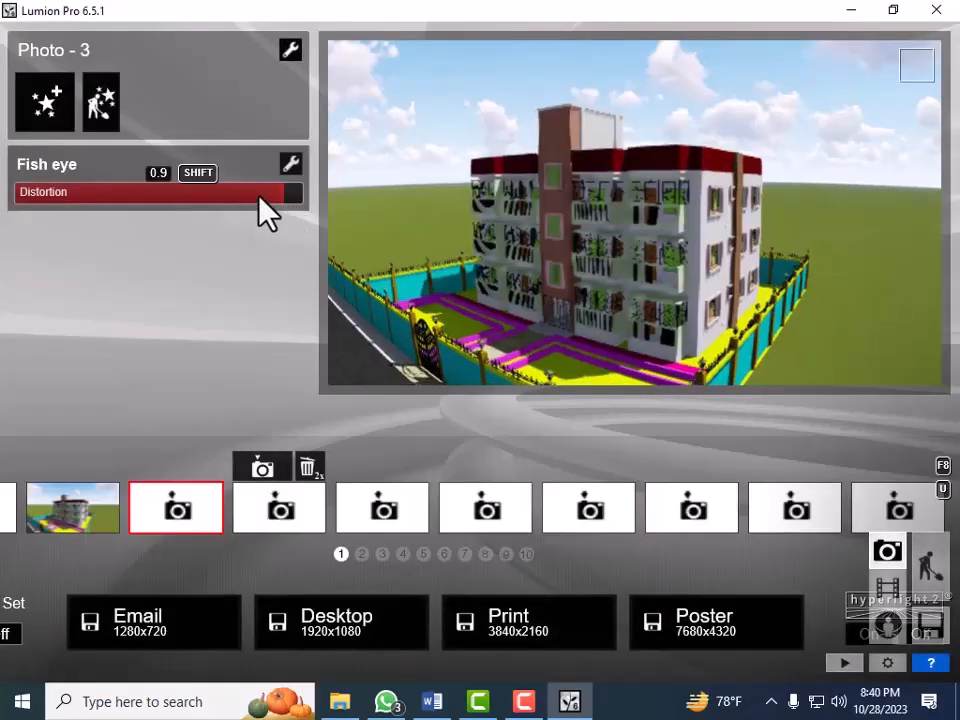
mouse_move(482, 302)
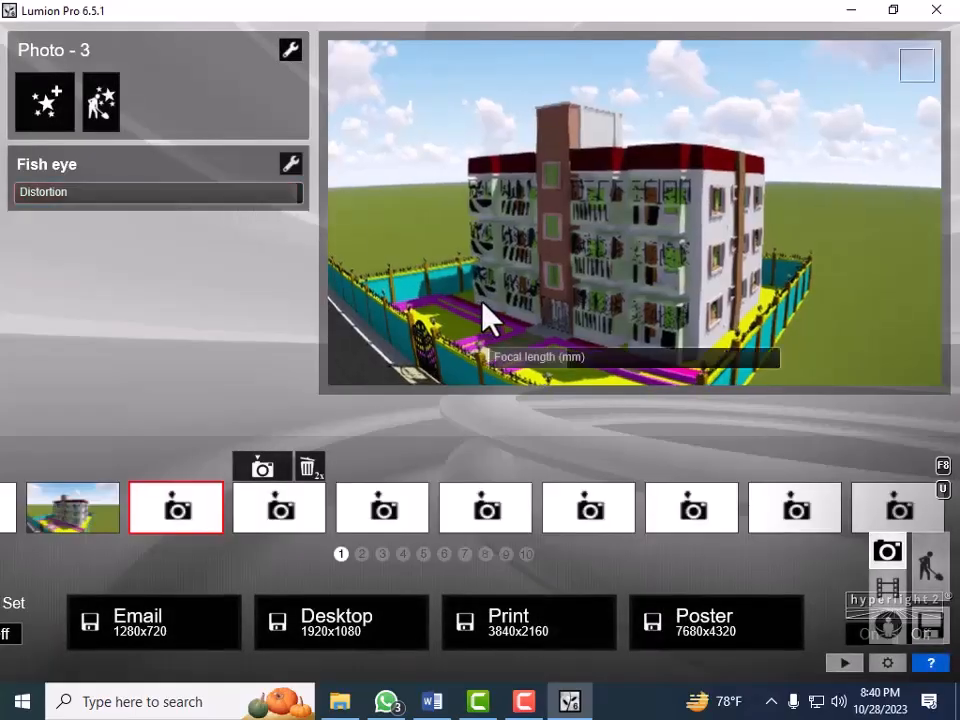
drag(586, 364, 620, 400)
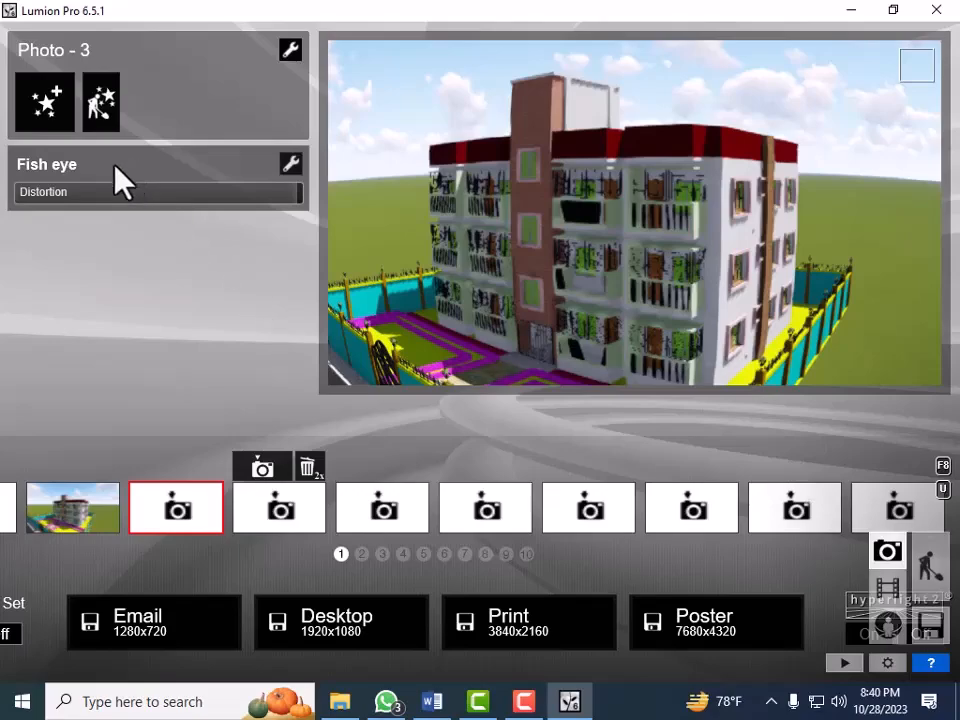
Open the photo's scene in Build mode with effects applied and return to the photo
click(289, 165)
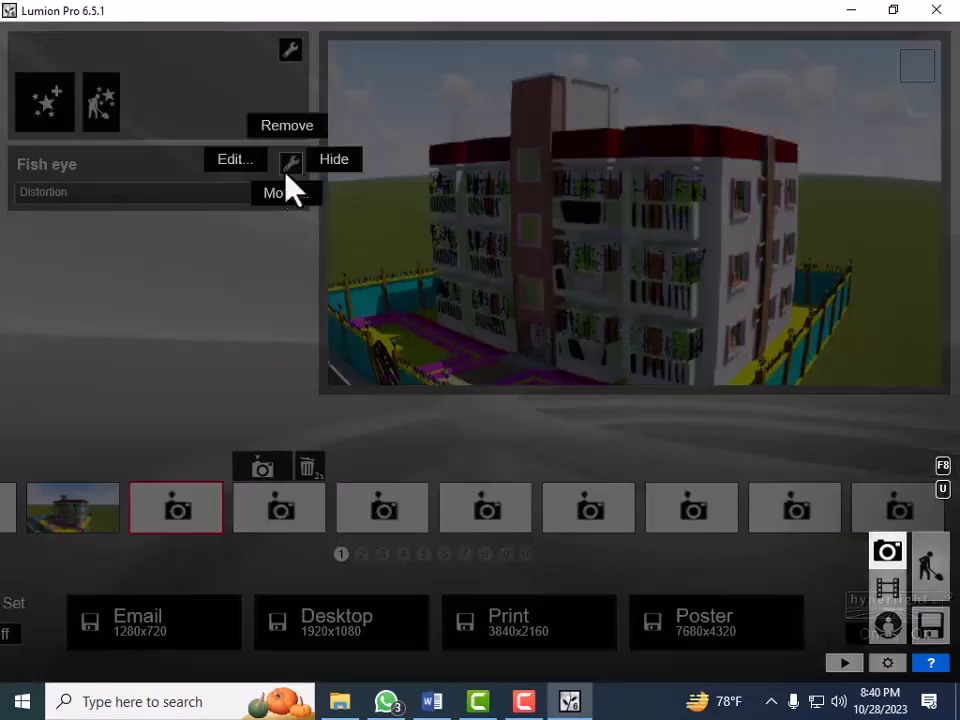
mouse_move(238, 178)
click(289, 165)
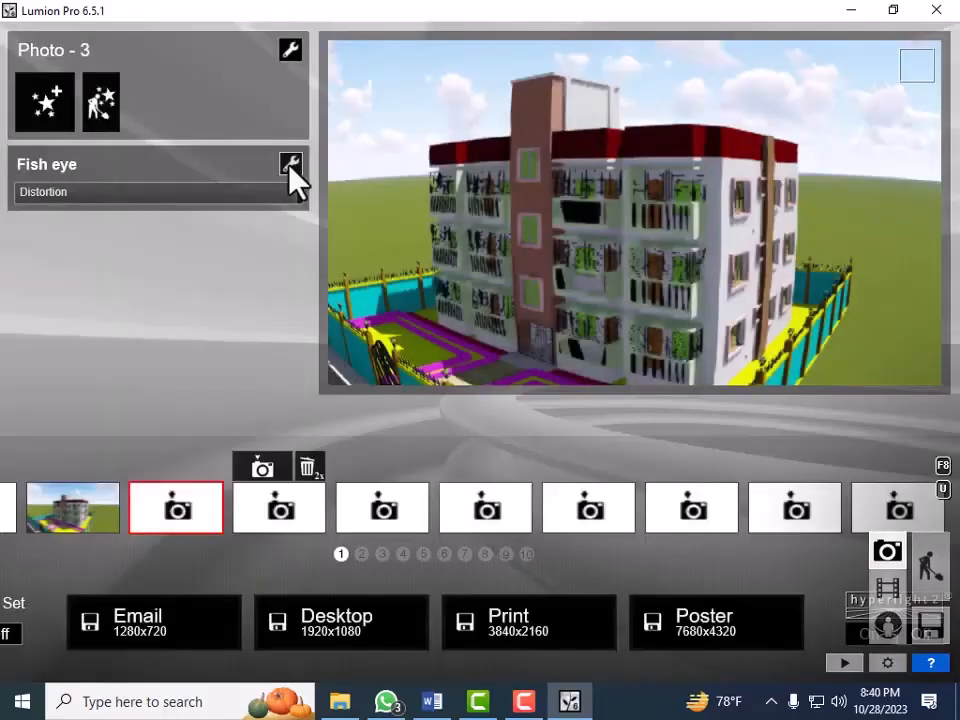
click(105, 111)
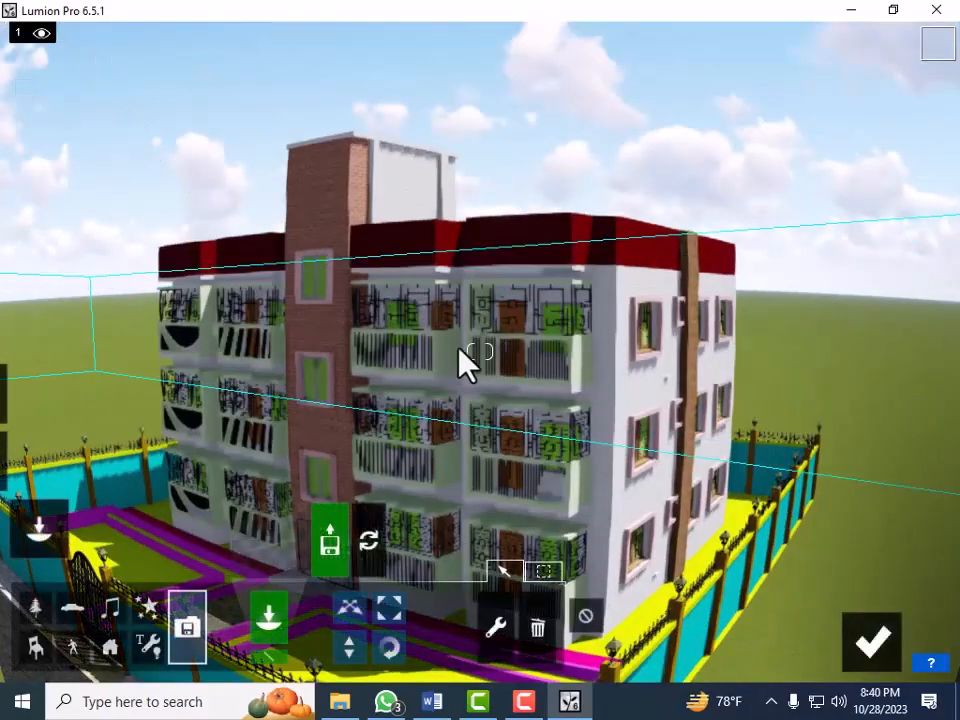
click(873, 643)
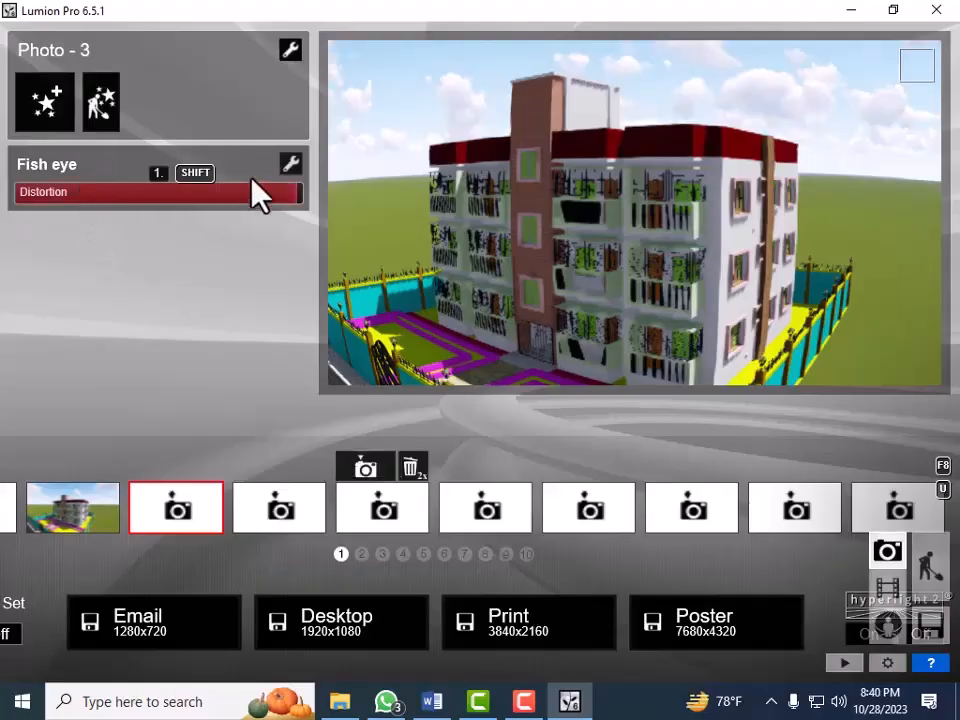
Remove the Fish eye effect from Photo 3 and move the camera closer to the building
click(290, 165)
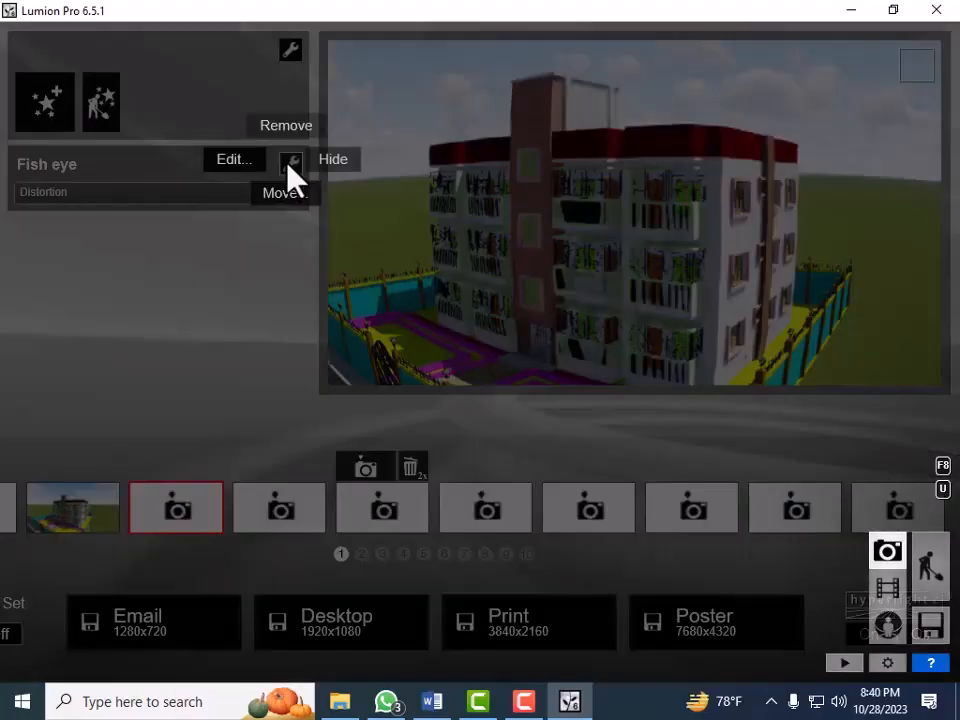
click(276, 128)
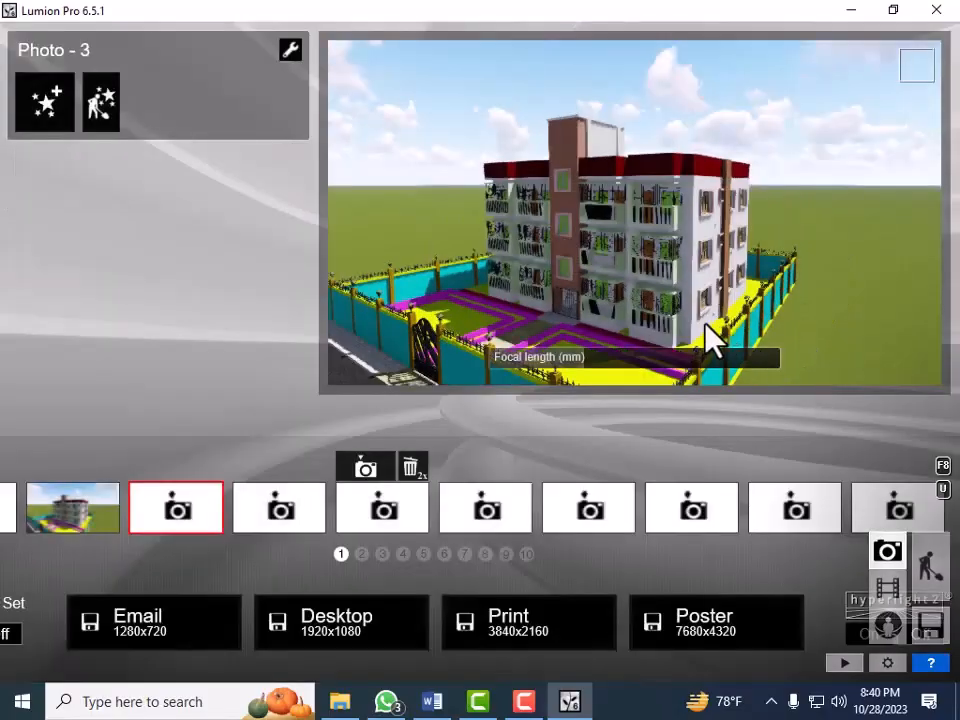
scroll(704, 325, up, 2)
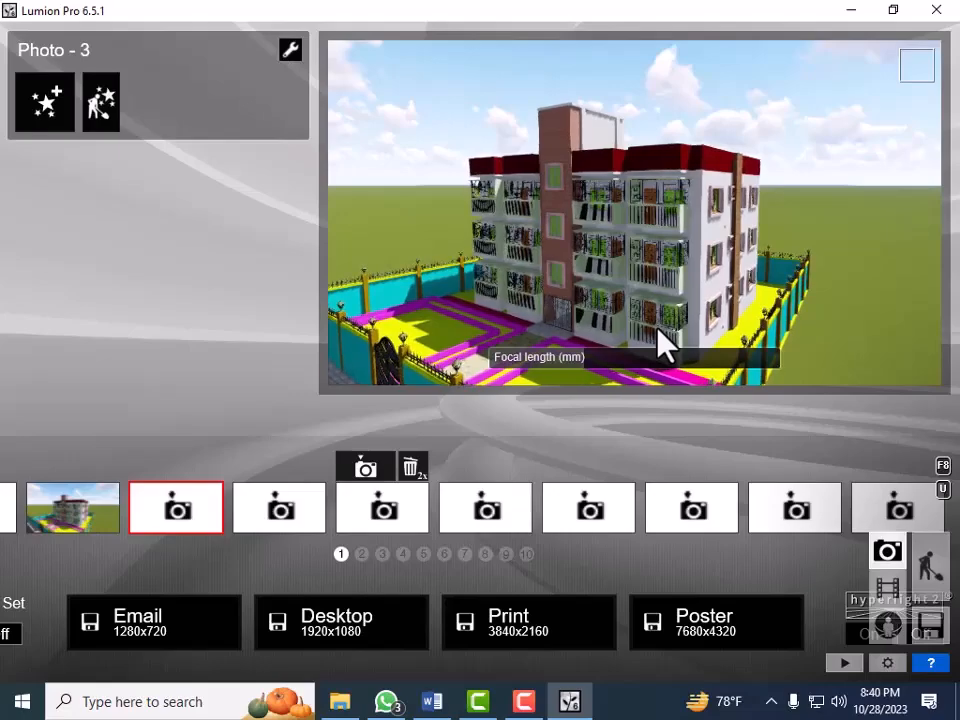
Adjust the Photo 3 camera height, pull back to frame the building with its front yard, and store the view in Photo 3
key(e)
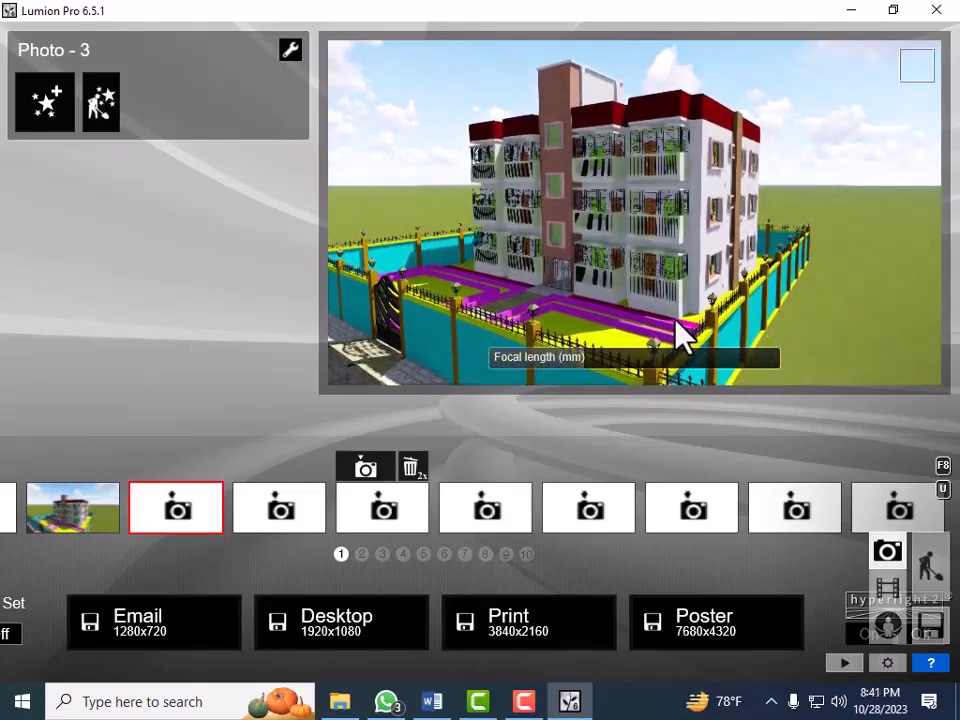
key(e)
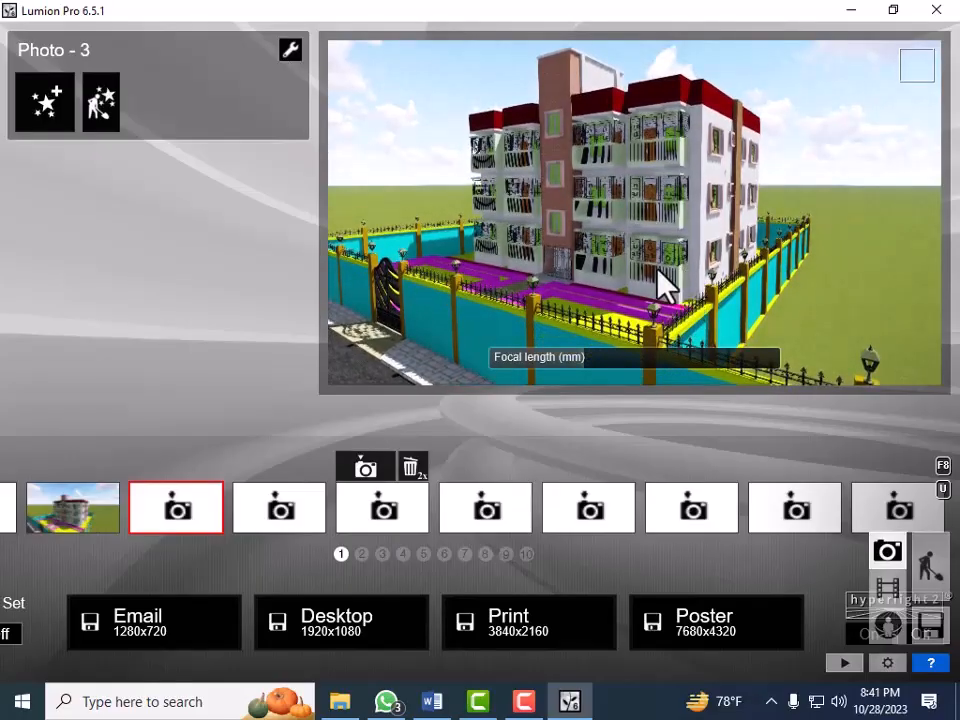
key(e)
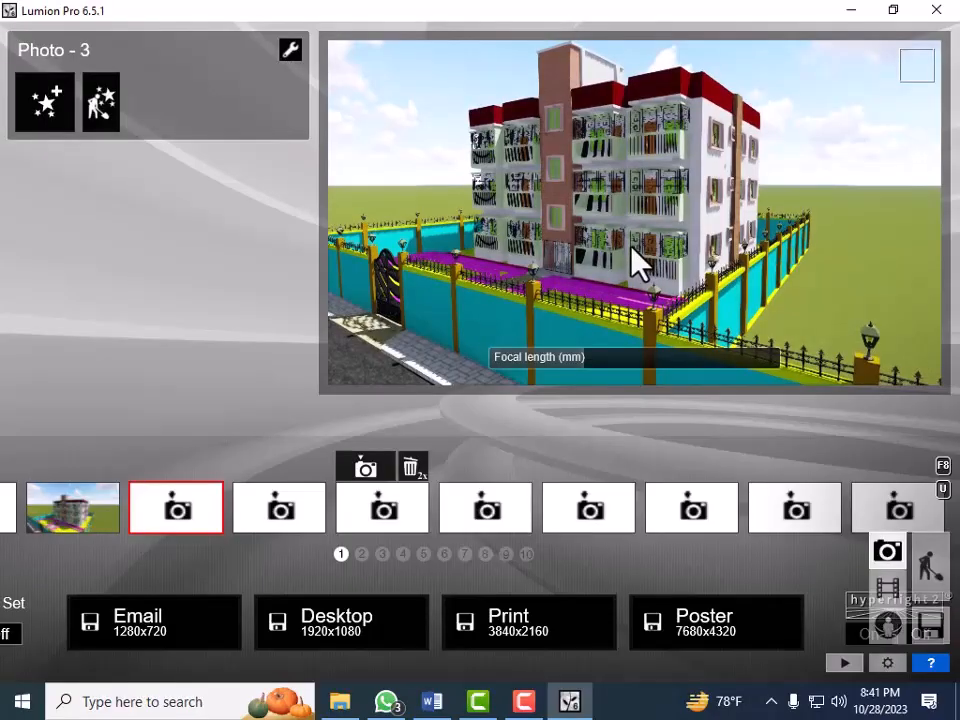
key(q)
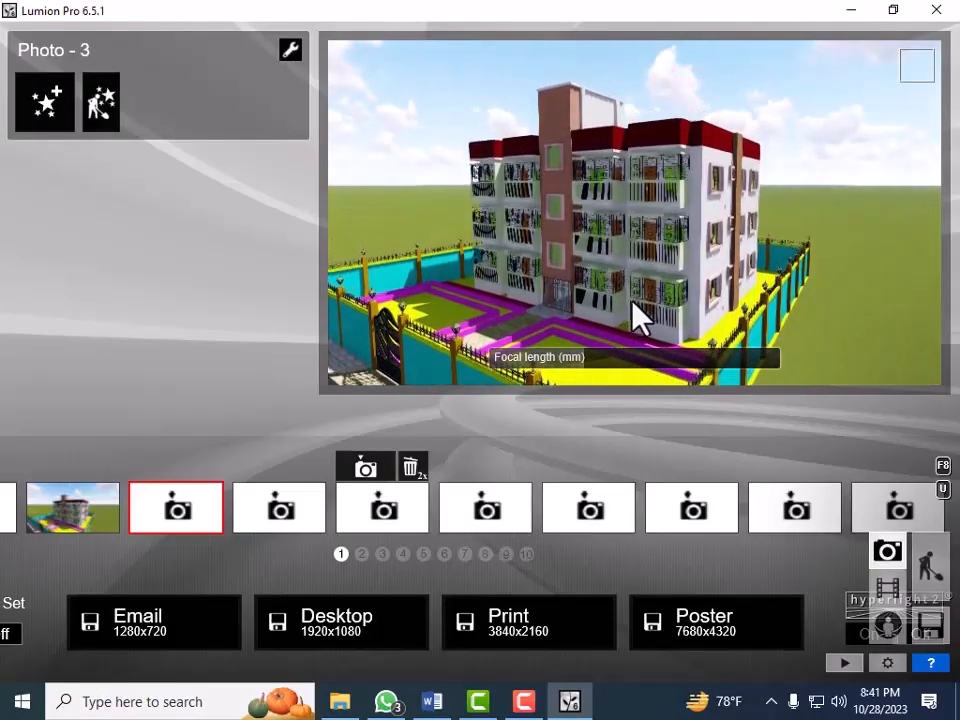
key(q)
right_drag(637, 289, 637, 295)
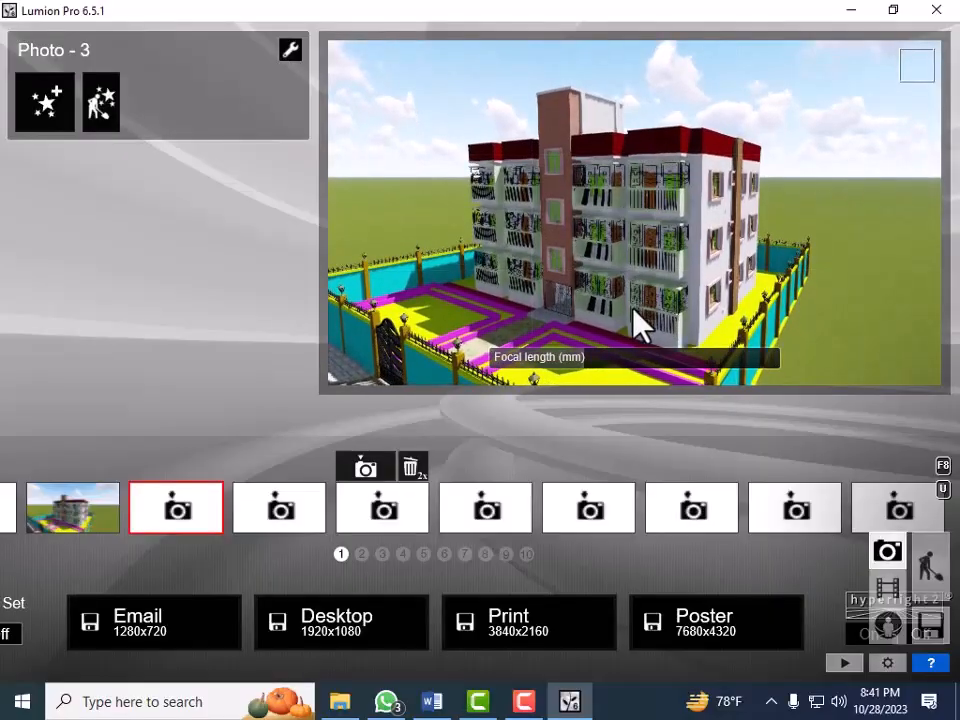
key(s)
key(s)
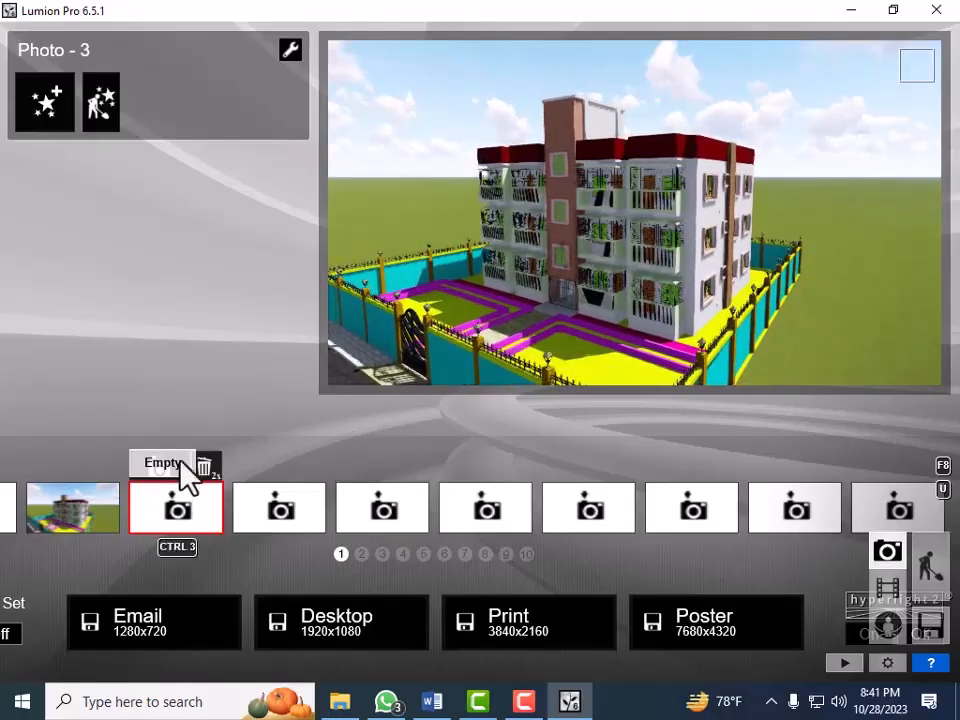
click(160, 468)
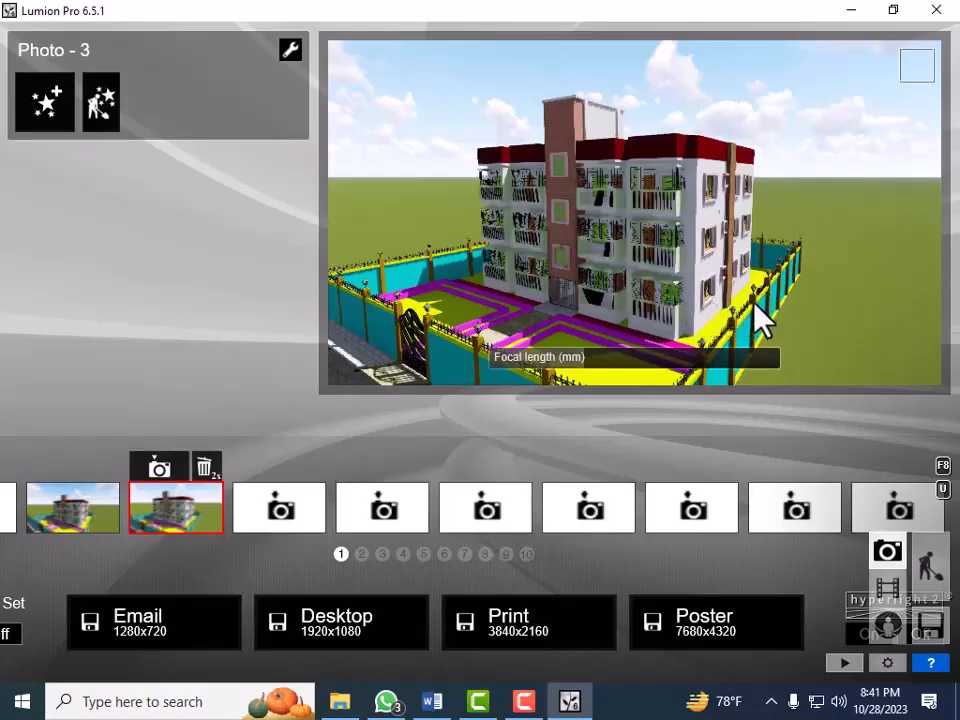
Select the empty Photo 4 slot and swing the camera around to a side-corner view of the building, compound and road
click(305, 515)
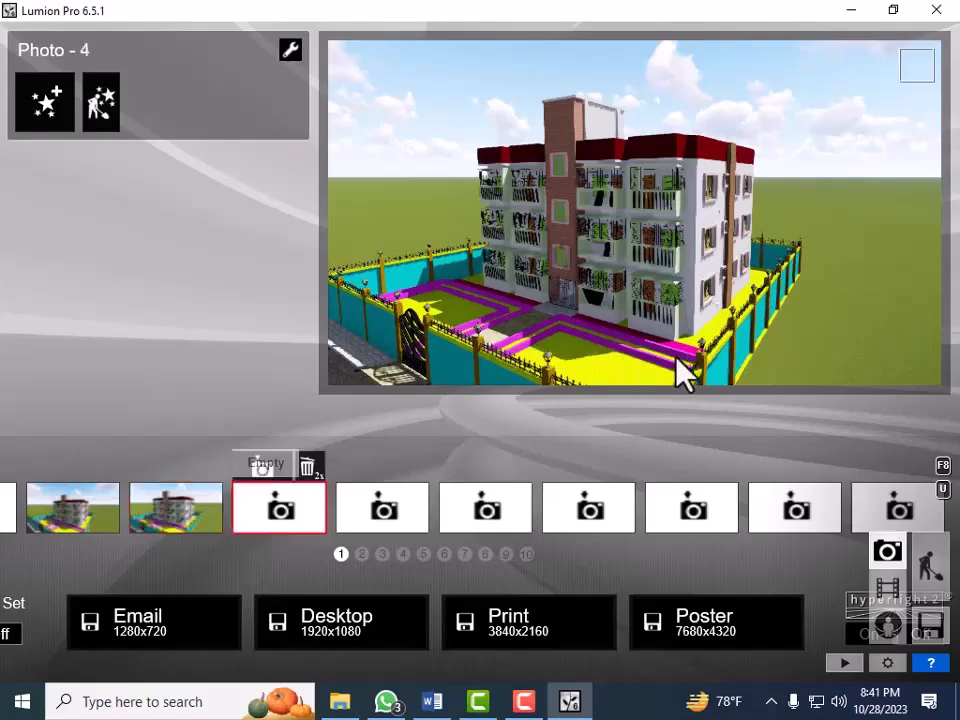
right_drag(784, 302, 853, 349)
key(d)
key(d)
key(d)
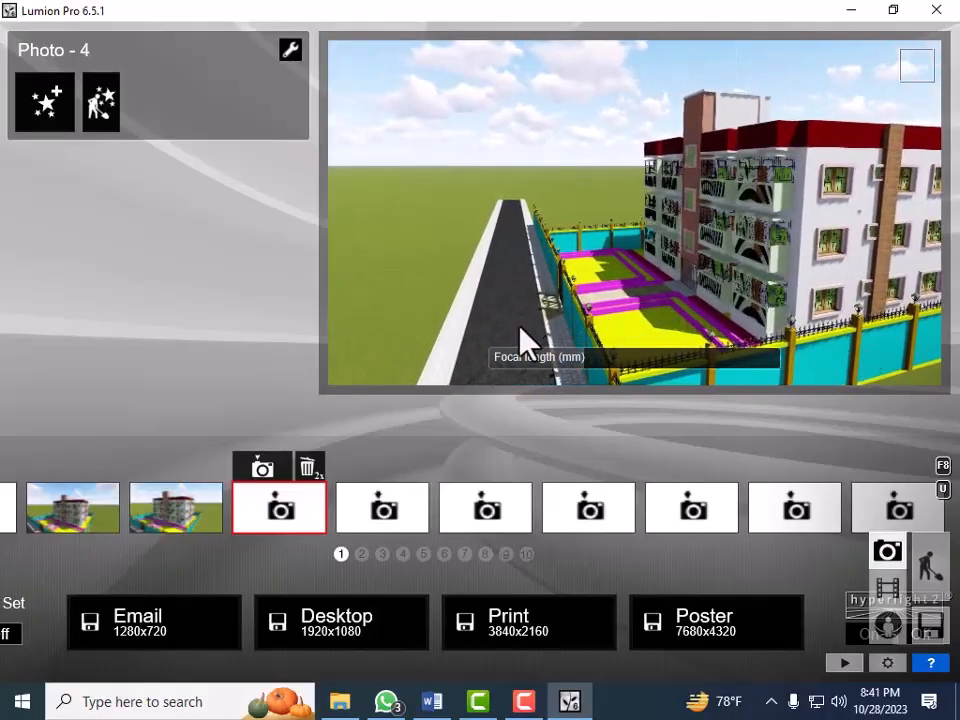
right_drag(527, 333, 518, 336)
key(s)
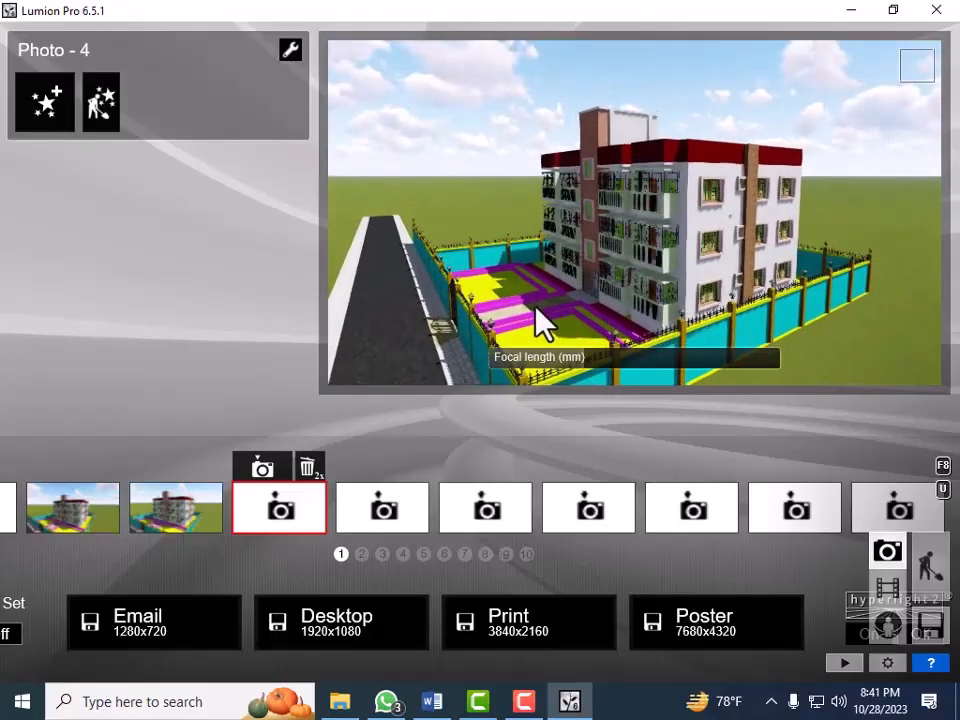
key(s)
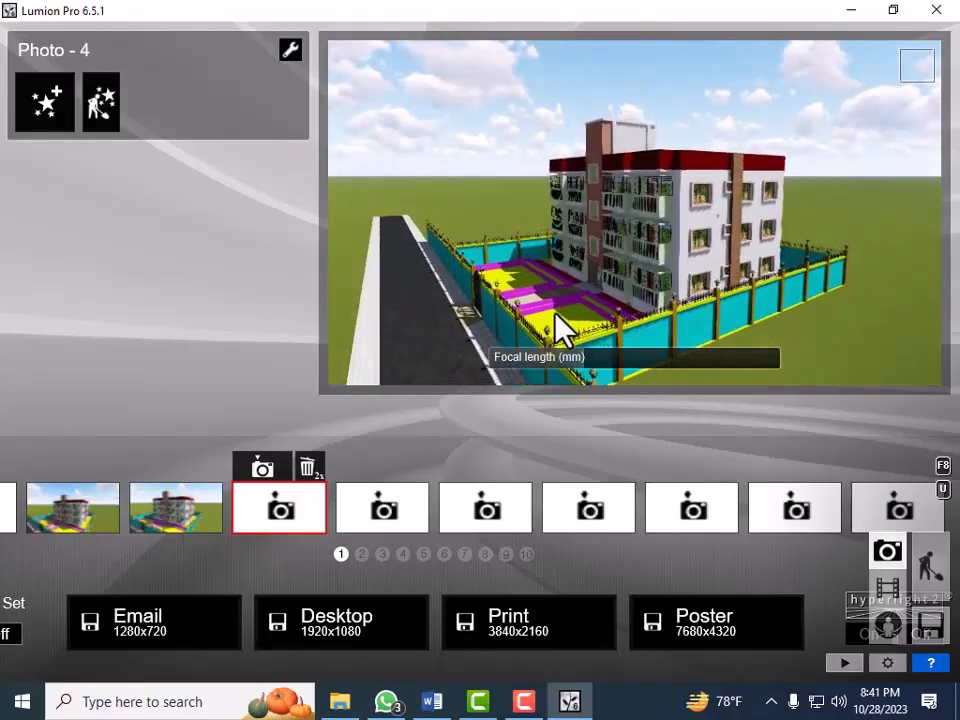
Move the Photo 4 camera around to face the building's front facade and entrance gate straight on
right_drag(473, 330, 447, 333)
key(a)
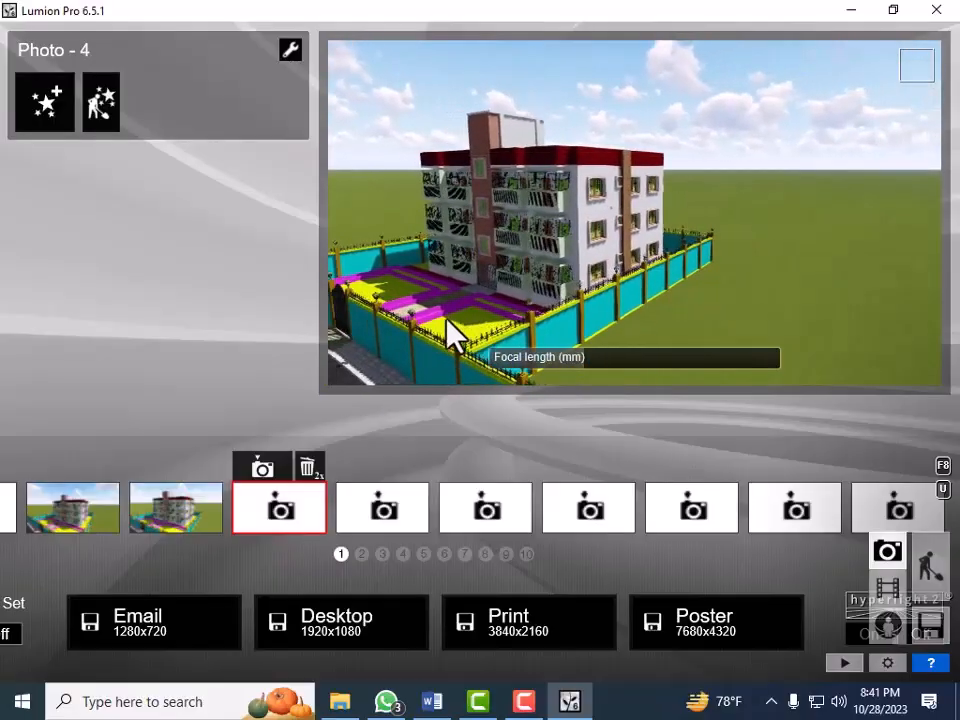
right_drag(409, 305, 491, 320)
key(a)
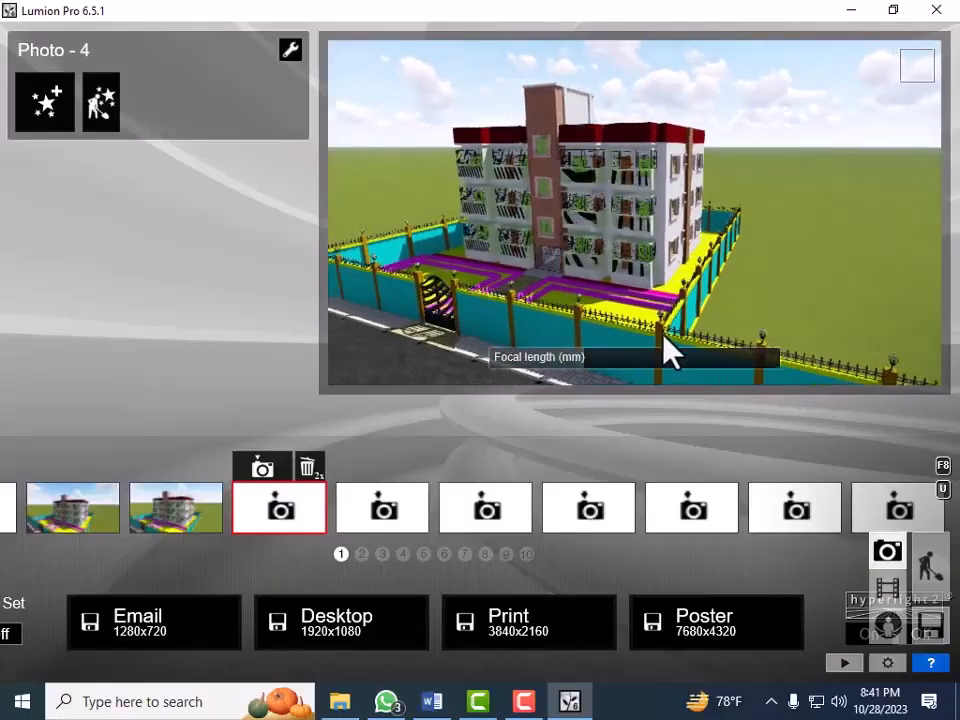
key(a)
right_drag(476, 329, 504, 326)
key(a)
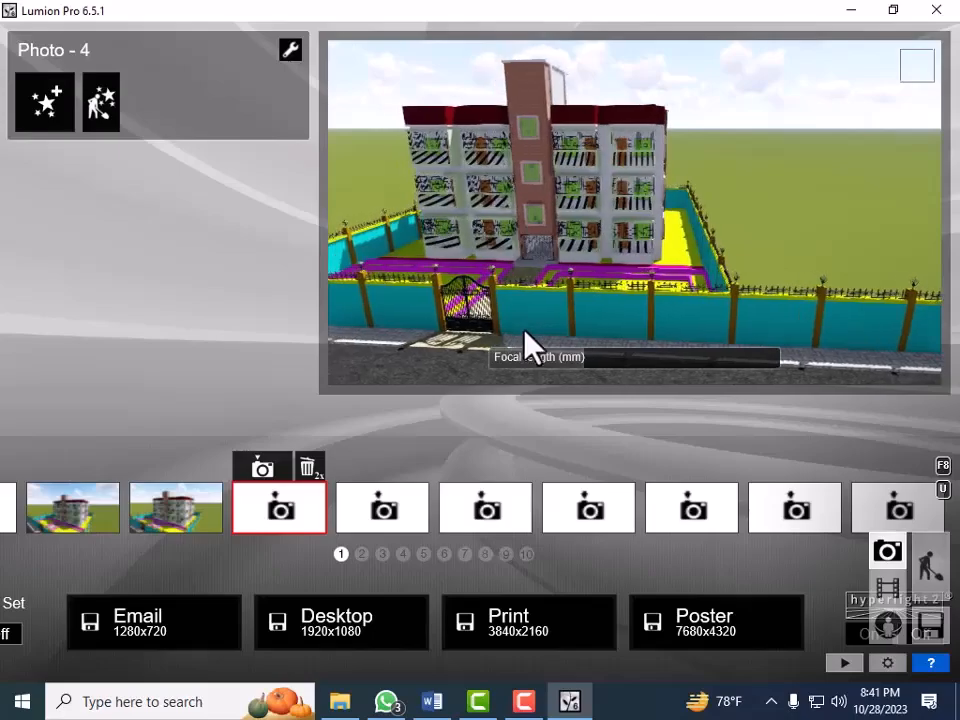
key(a)
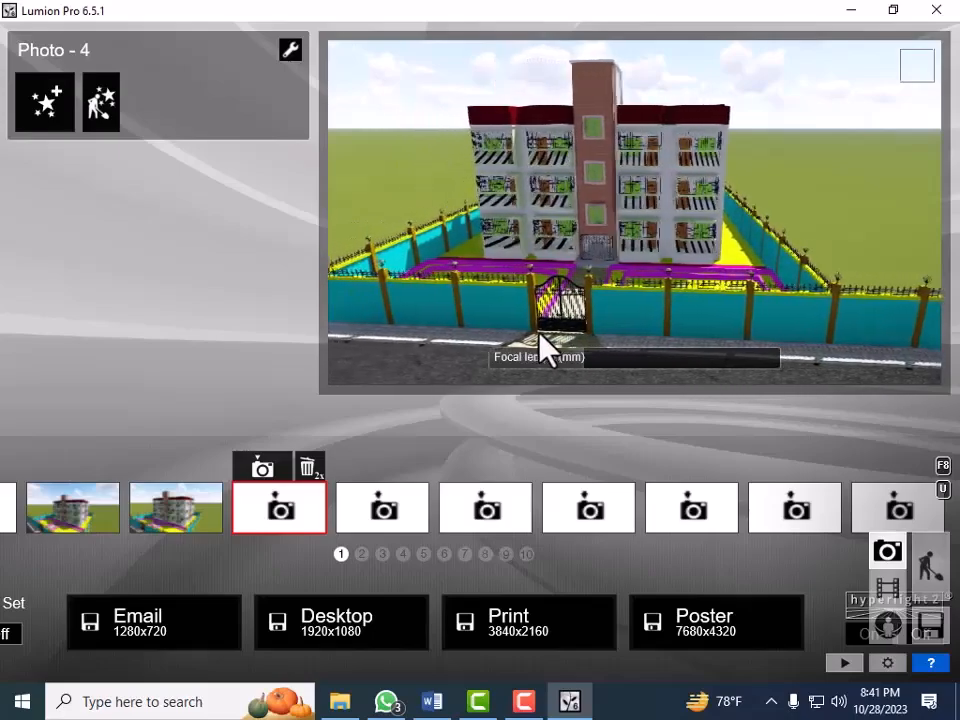
key(a)
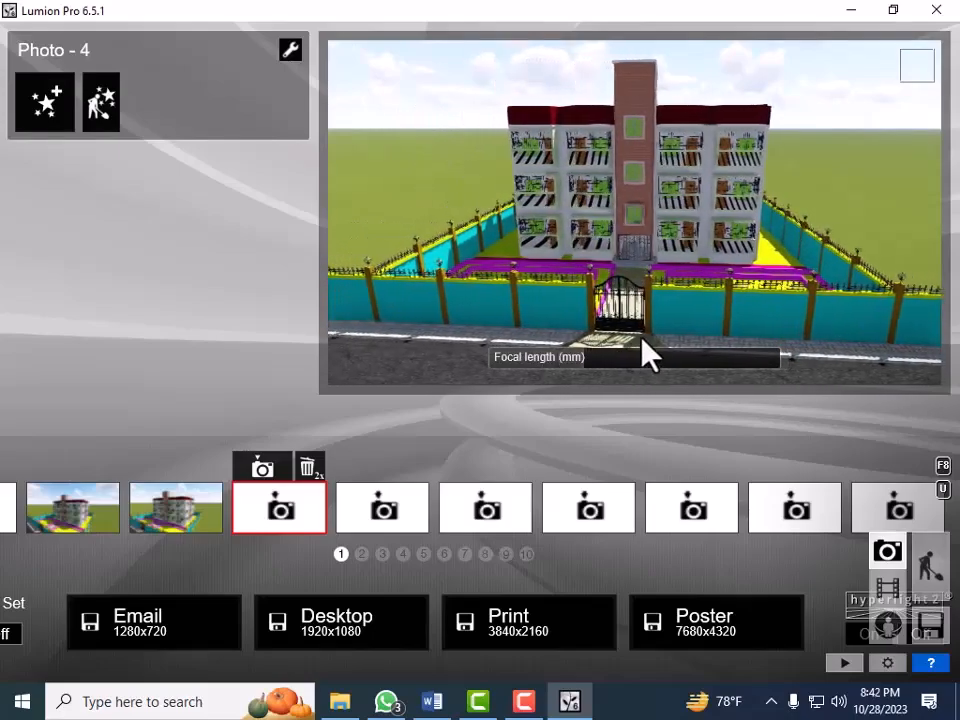
key(a)
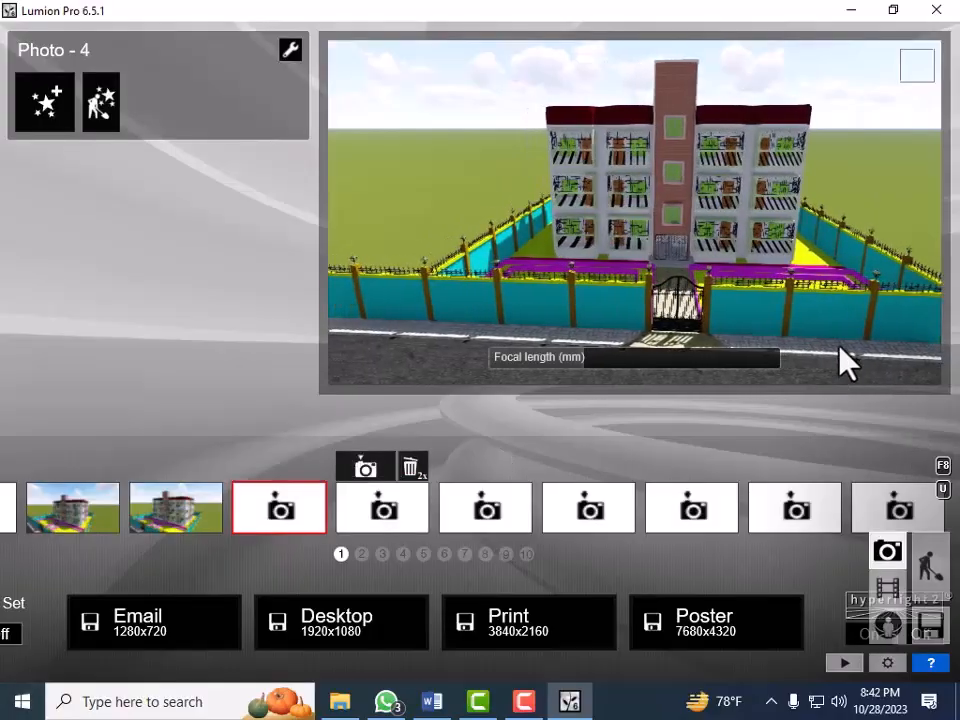
Pull the Photo 4 camera back and tilt it to centre the front facade above the boundary wall and gate
right_drag(841, 341, 843, 346)
key(a)
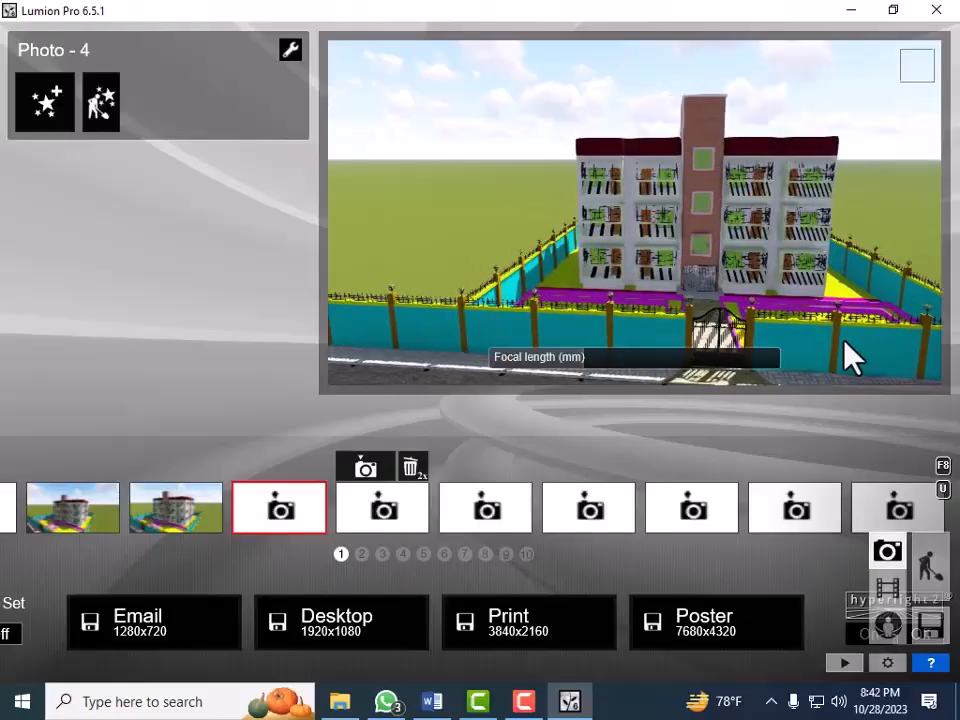
key(d)
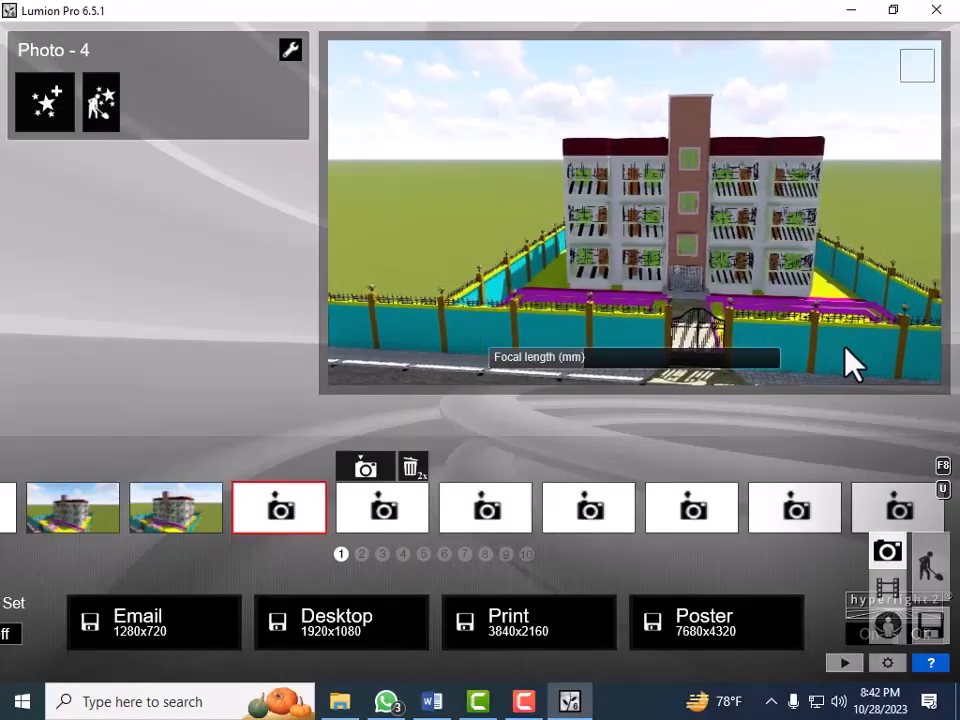
right_drag(848, 366, 848, 370)
key(s)
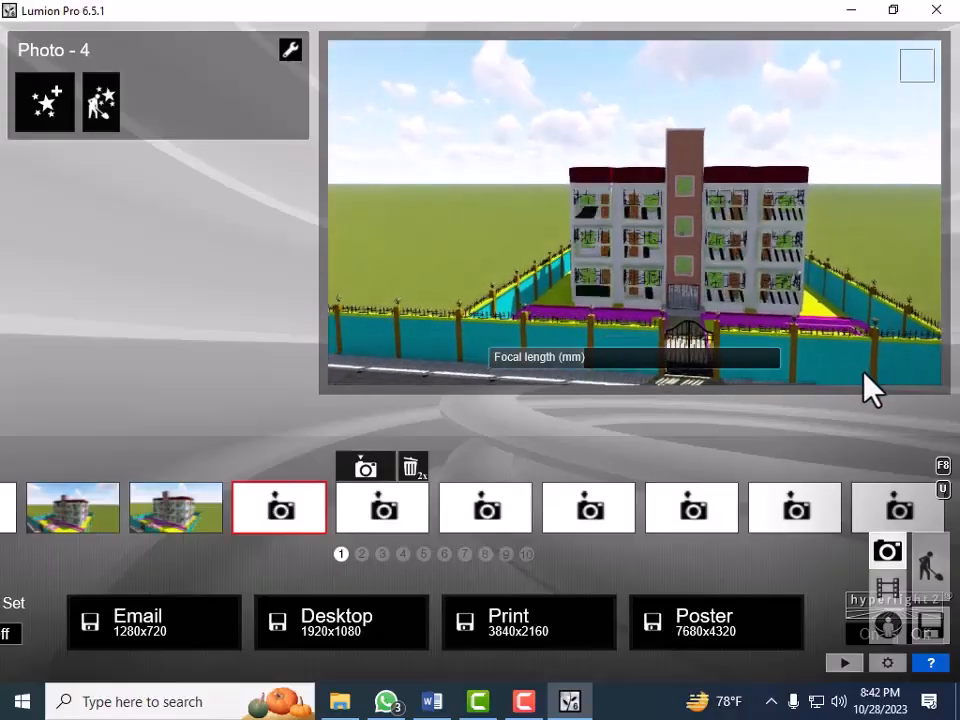
key(s)
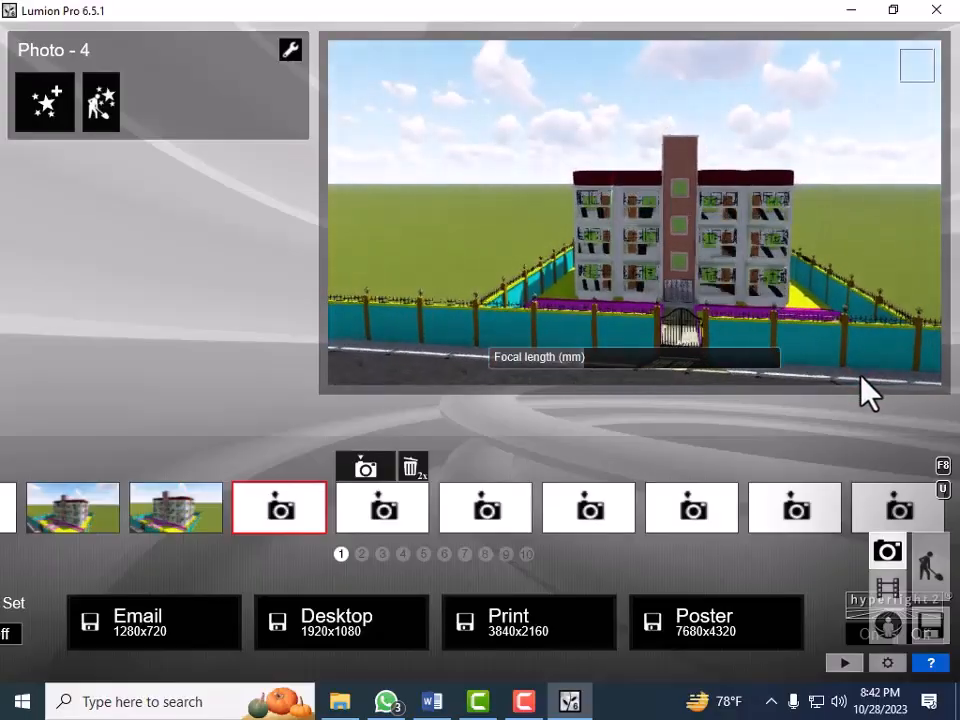
right_drag(795, 371, 797, 372)
key(a)
key(w)
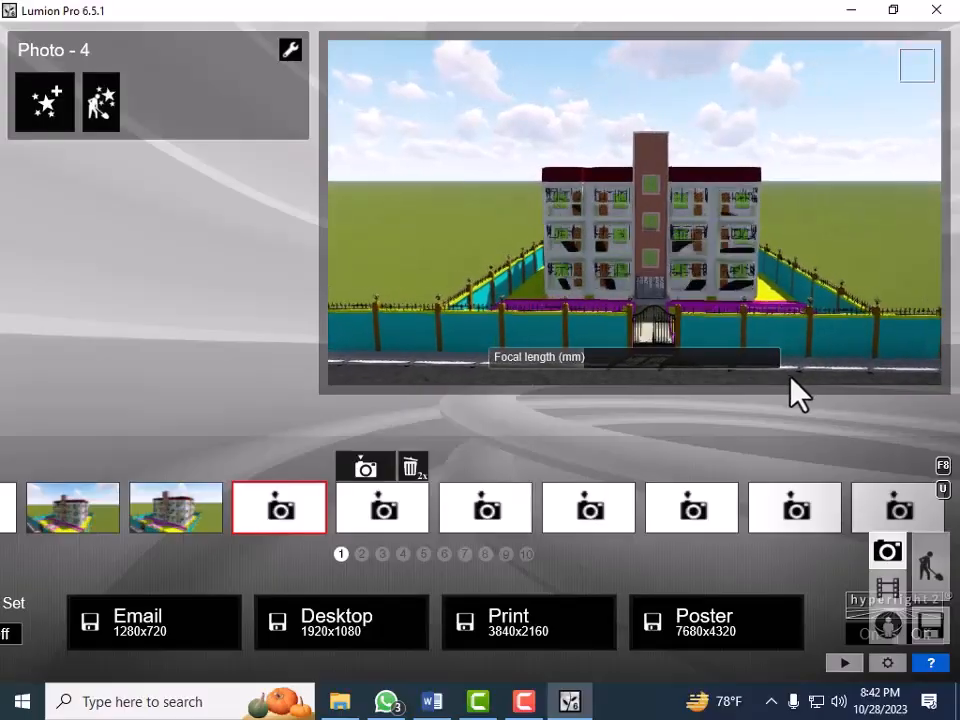
key(w)
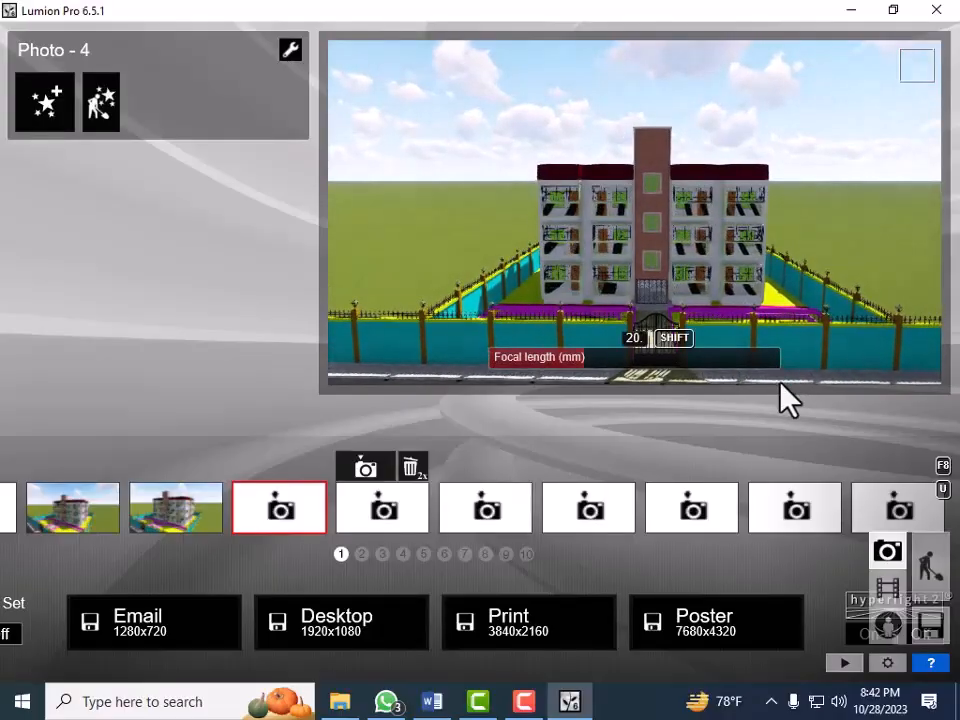
mouse_move(767, 326)
right_down()
mouse_move(764, 352)
mouse_move(761, 321)
mouse_move(776, 334)
right_up()
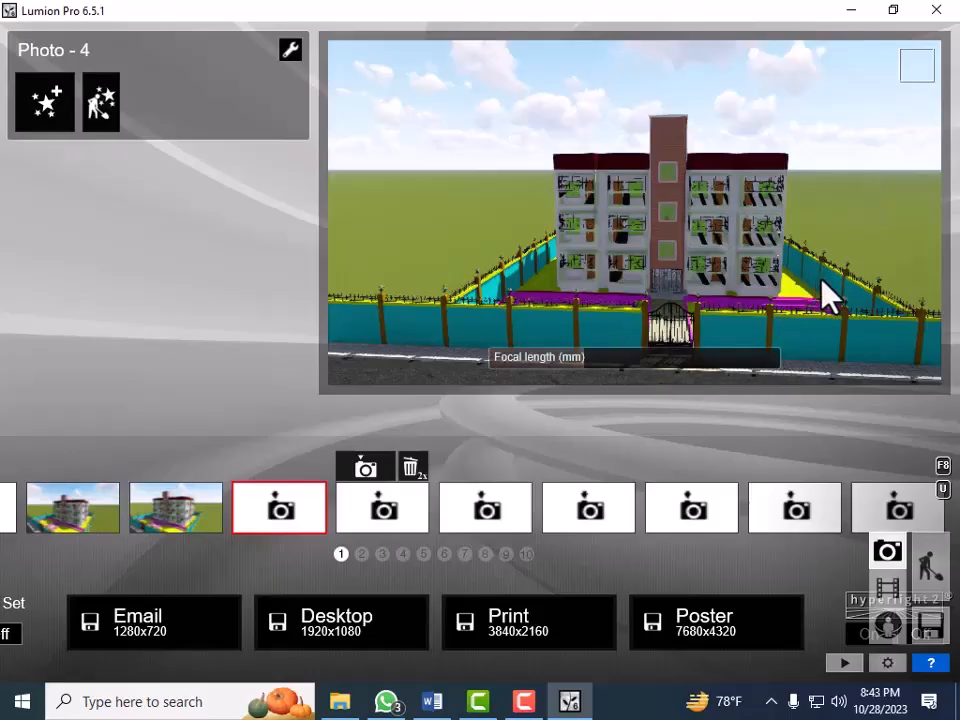
Move the Photo 4 camera closer and adjust its height and tilt to fit the full front facade, gate and road edge
right_drag(821, 281, 821, 274)
key(w)
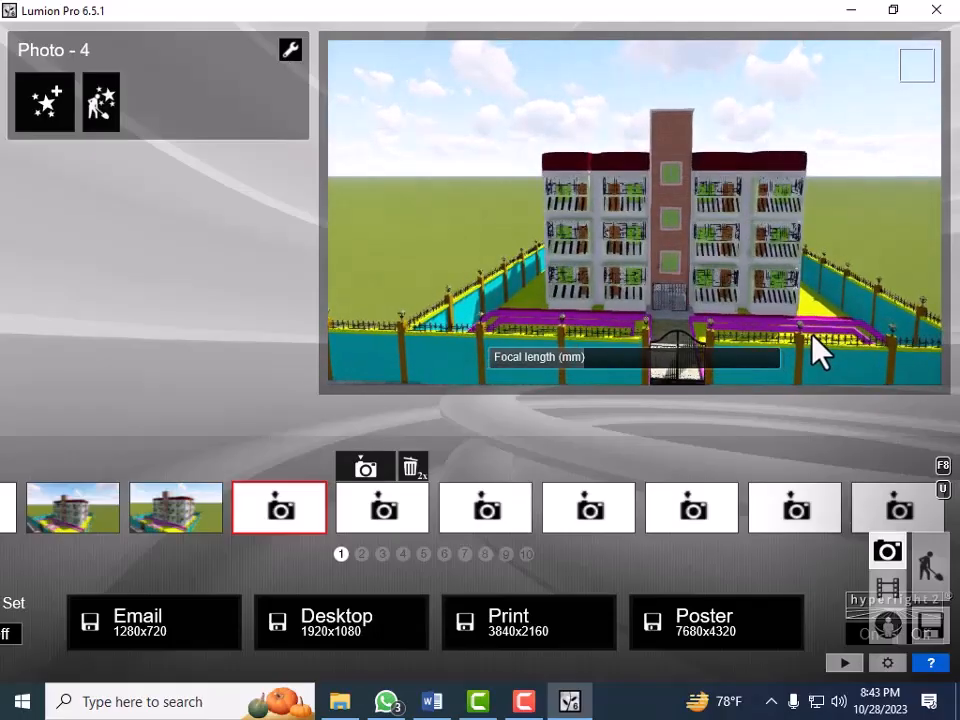
key(e)
key(e)
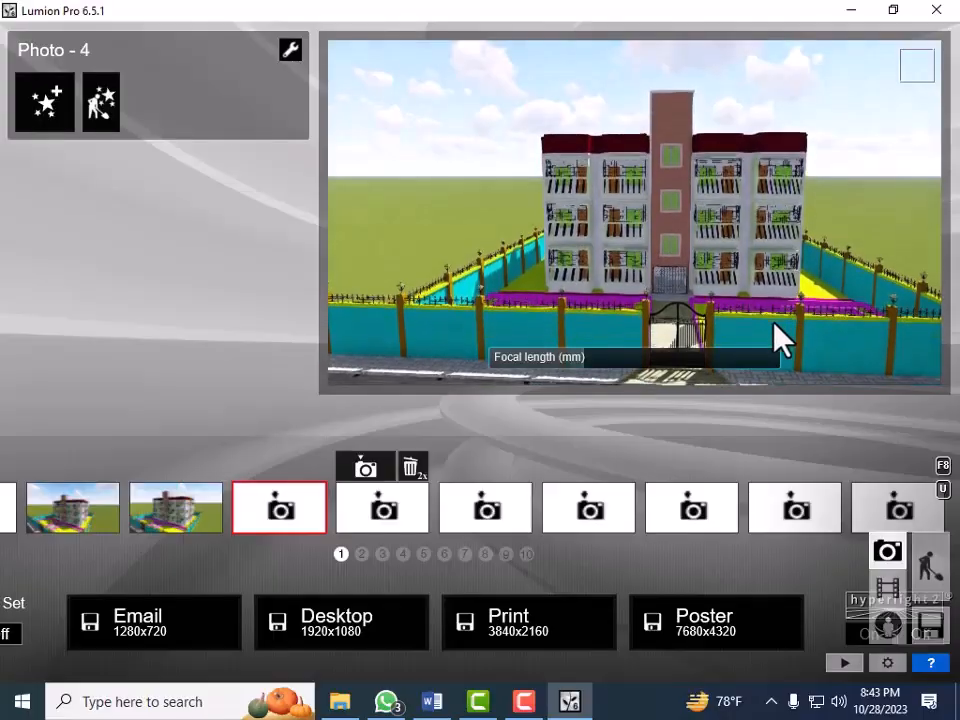
key(e)
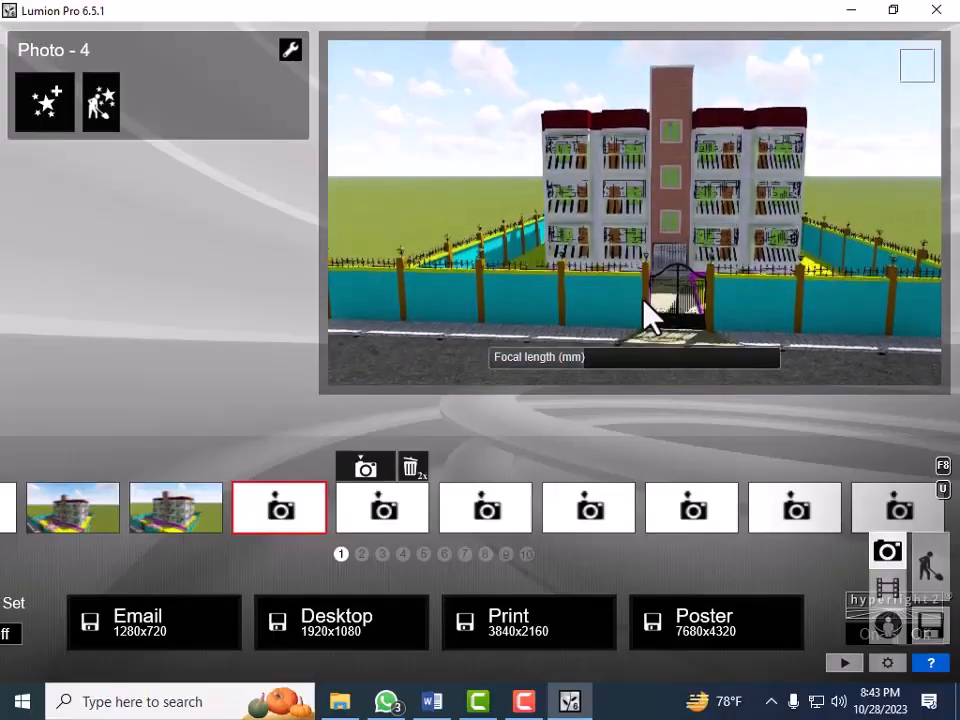
right_drag(643, 302, 712, 320)
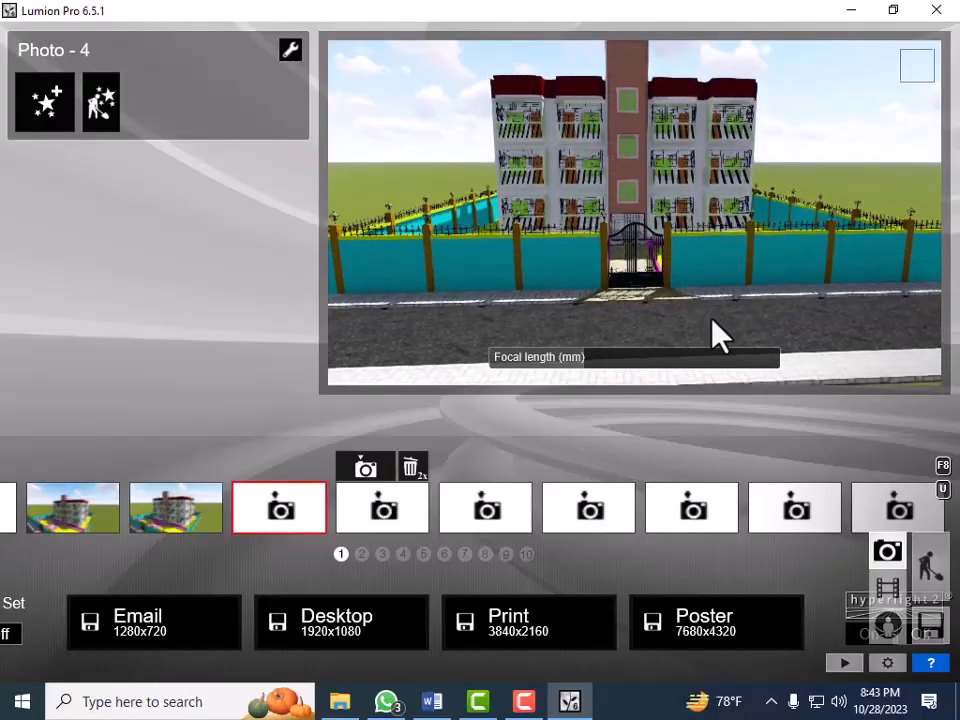
key(a)
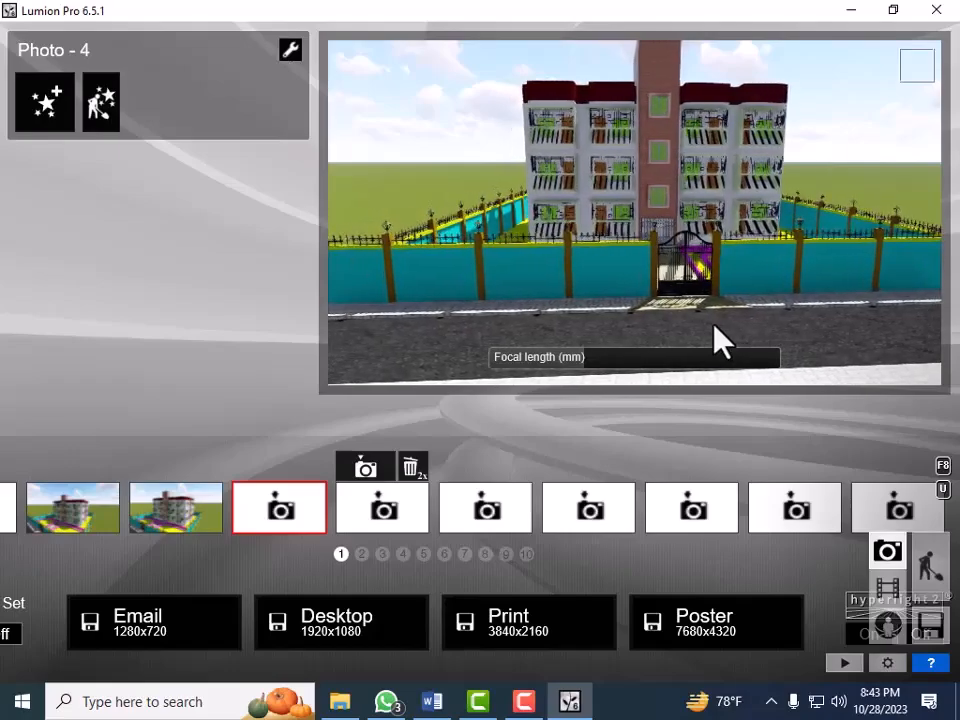
key(w)
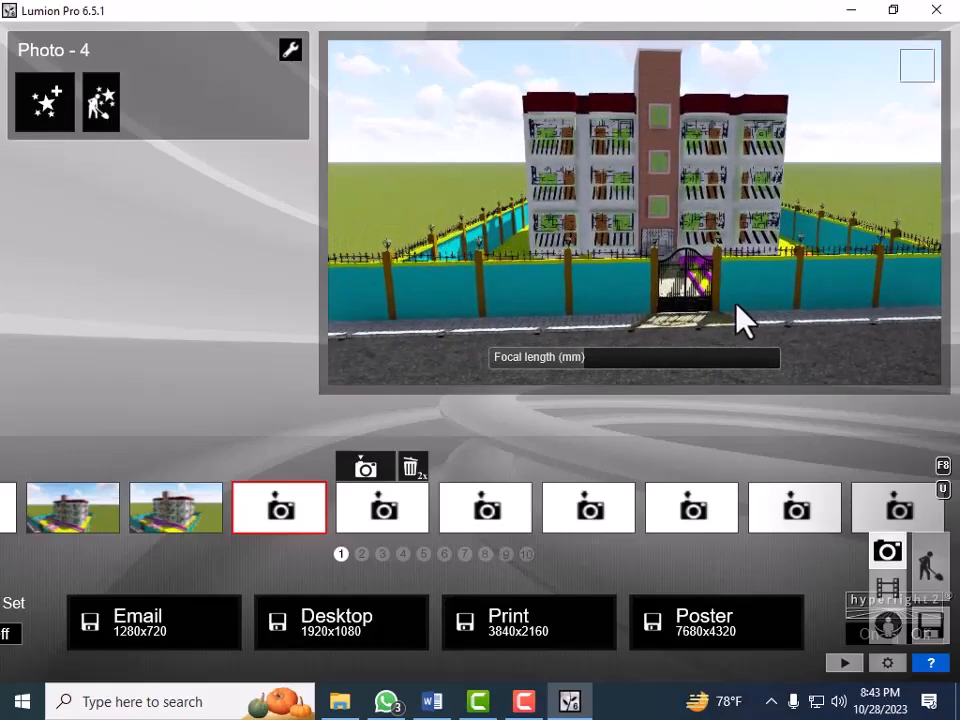
key(q)
right_drag(776, 326, 772, 321)
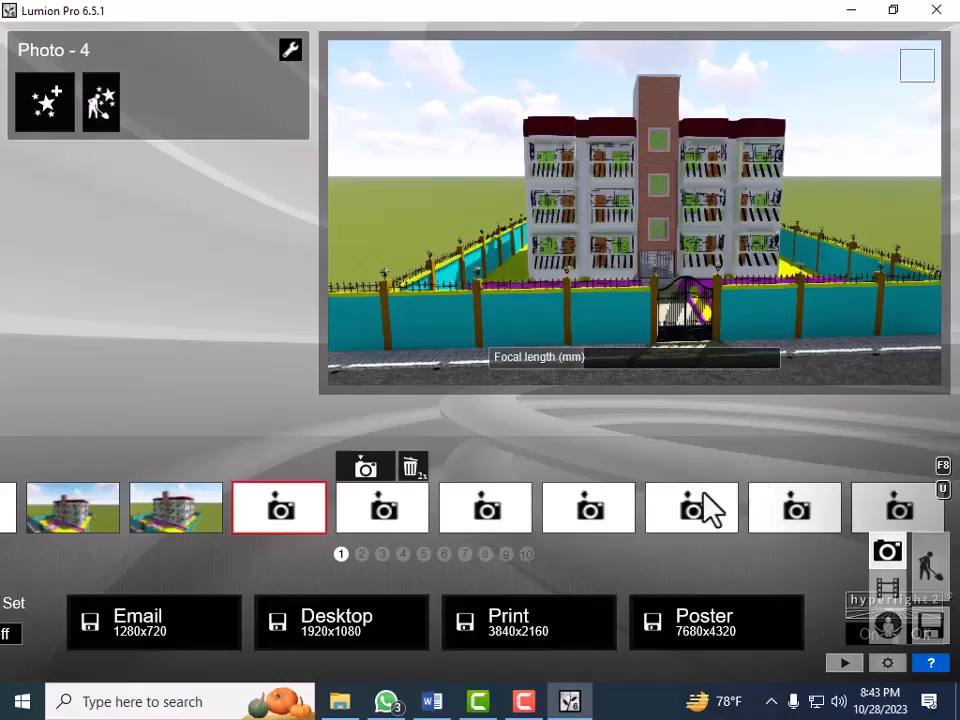
Store the front view in Photo 4 and select the empty Photo 5 slot
mouse_move(300, 504)
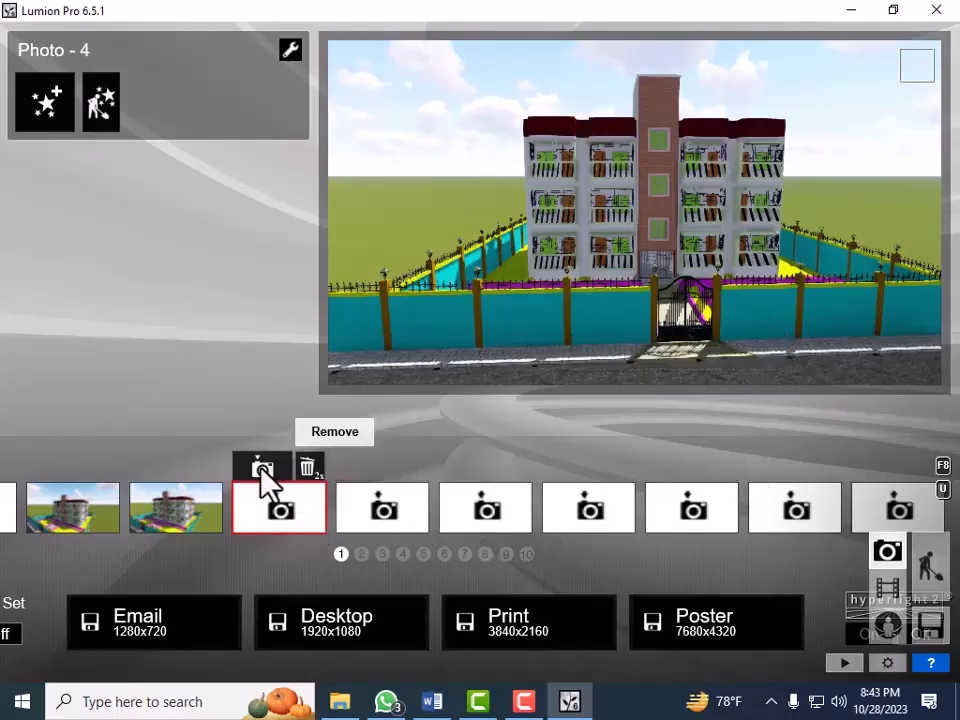
click(270, 466)
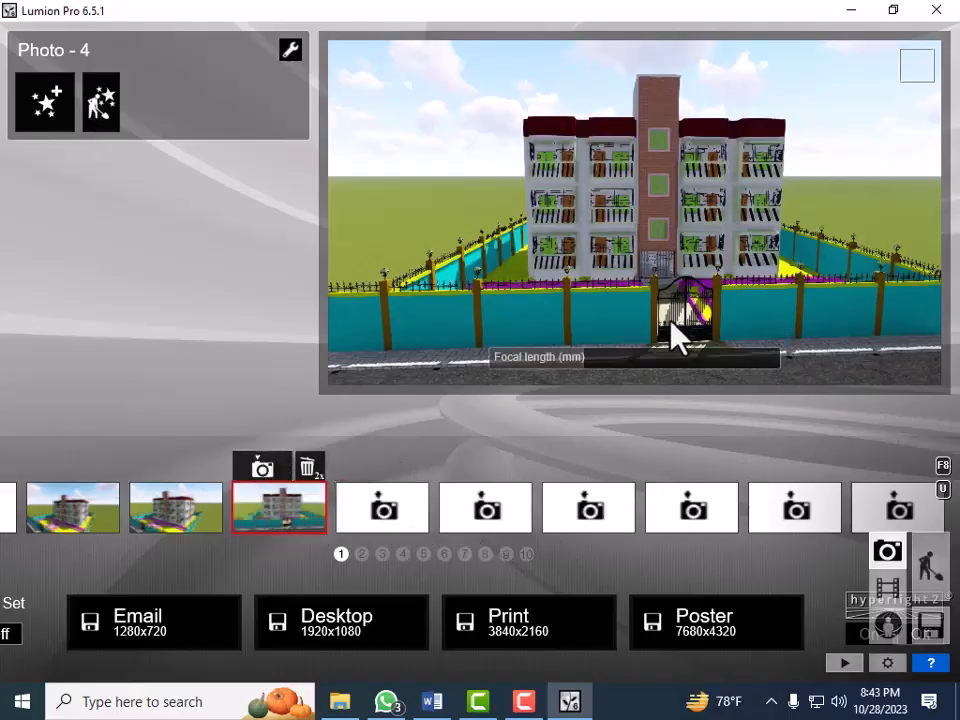
click(391, 520)
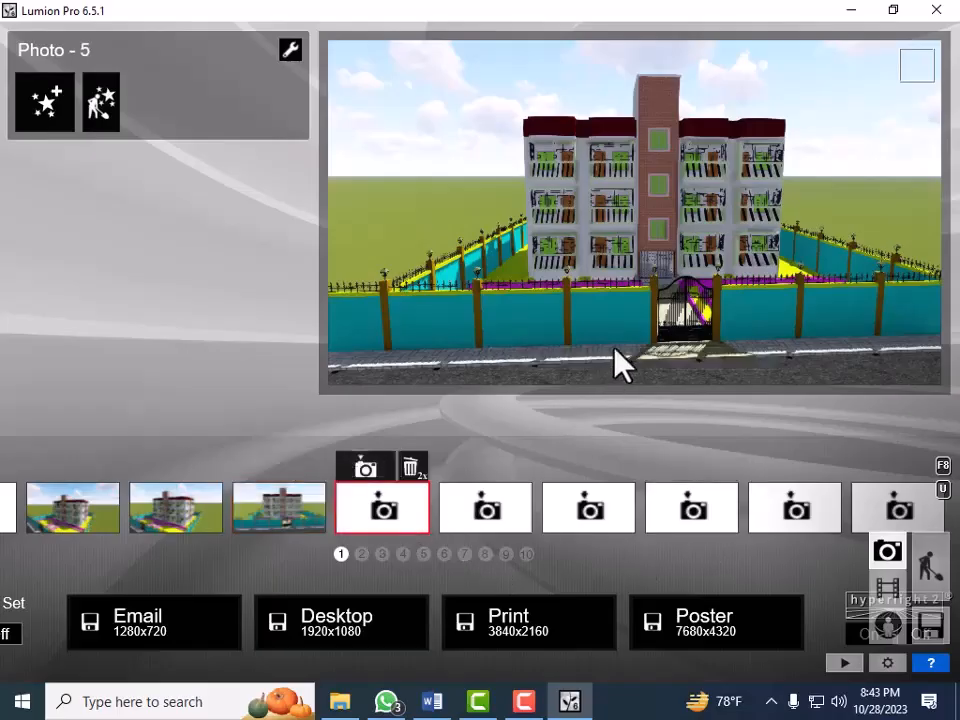
mouse_move(682, 340)
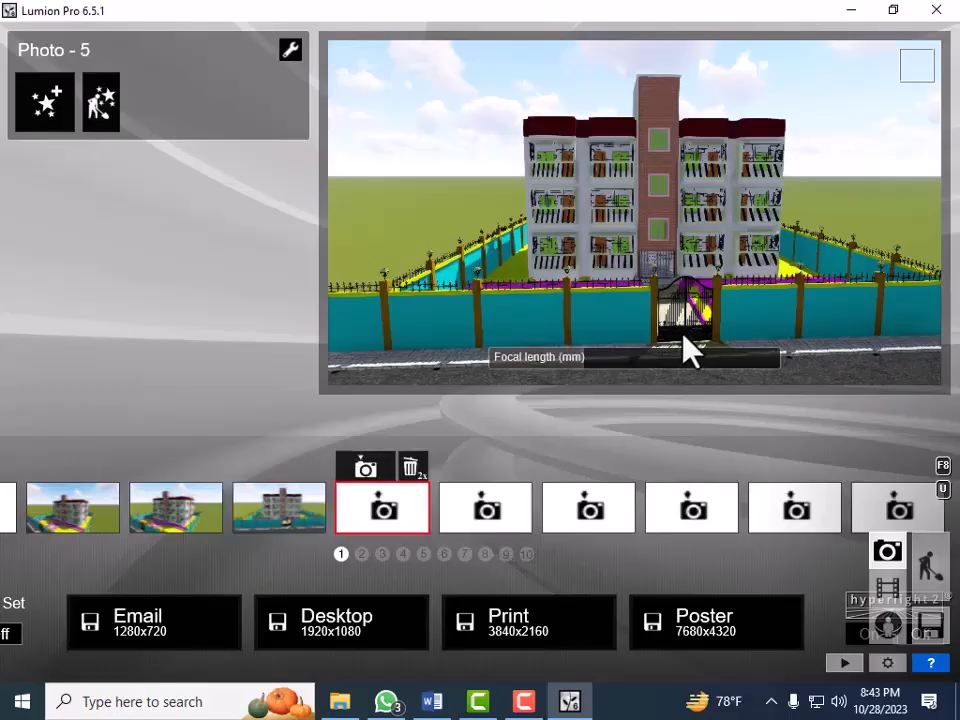
Raise the Photo 5 camera high in front of the building and tilt it down to show the roof and front yard
key(s)
right_drag(716, 311, 716, 379)
key(q)
key(q)
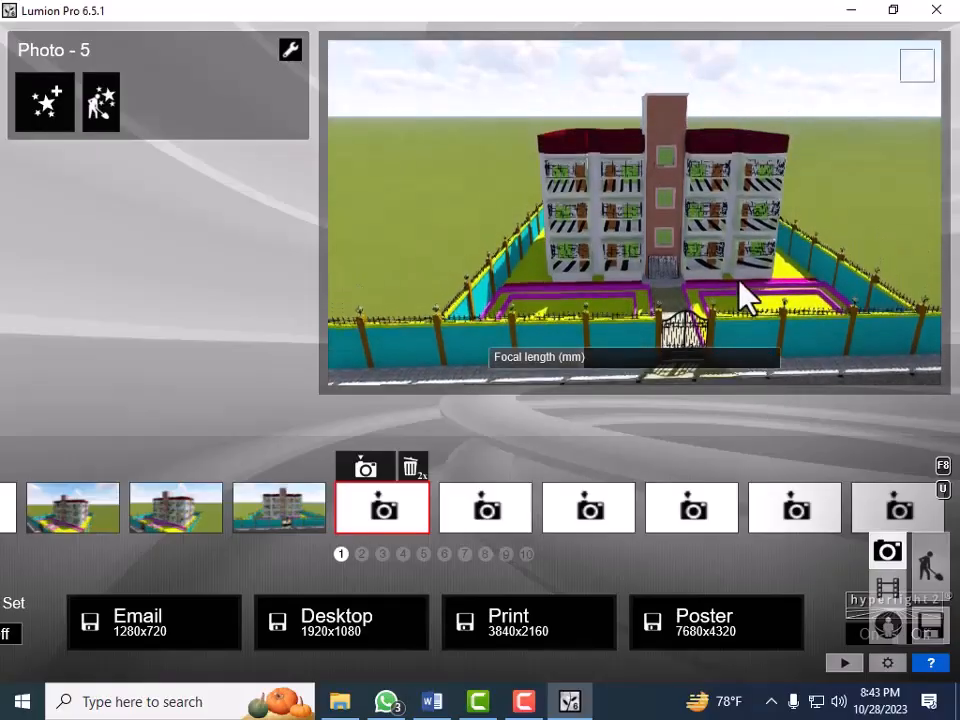
key(q)
key(q)
right_drag(741, 294, 732, 352)
key(q)
right_drag(806, 194, 795, 229)
key(q)
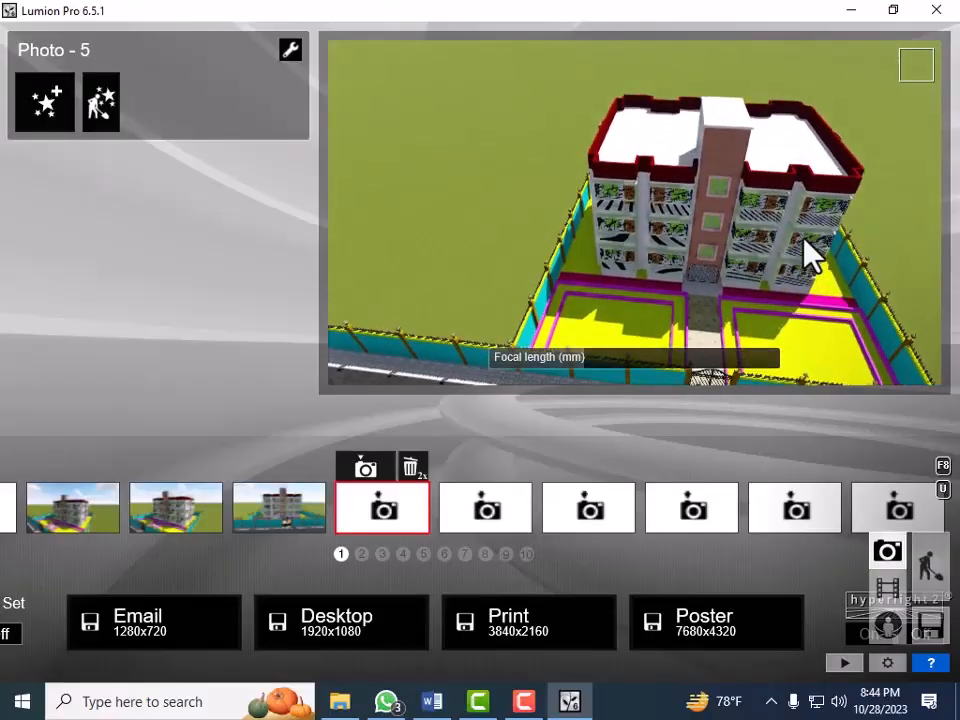
key(q)
Shift the Photo 5 camera sideways and back to fit the whole building, front yard, gate and road in an aerial view
mouse_move(777, 232)
right_down()
mouse_move(777, 262)
mouse_move(773, 238)
right_up()
key(d)
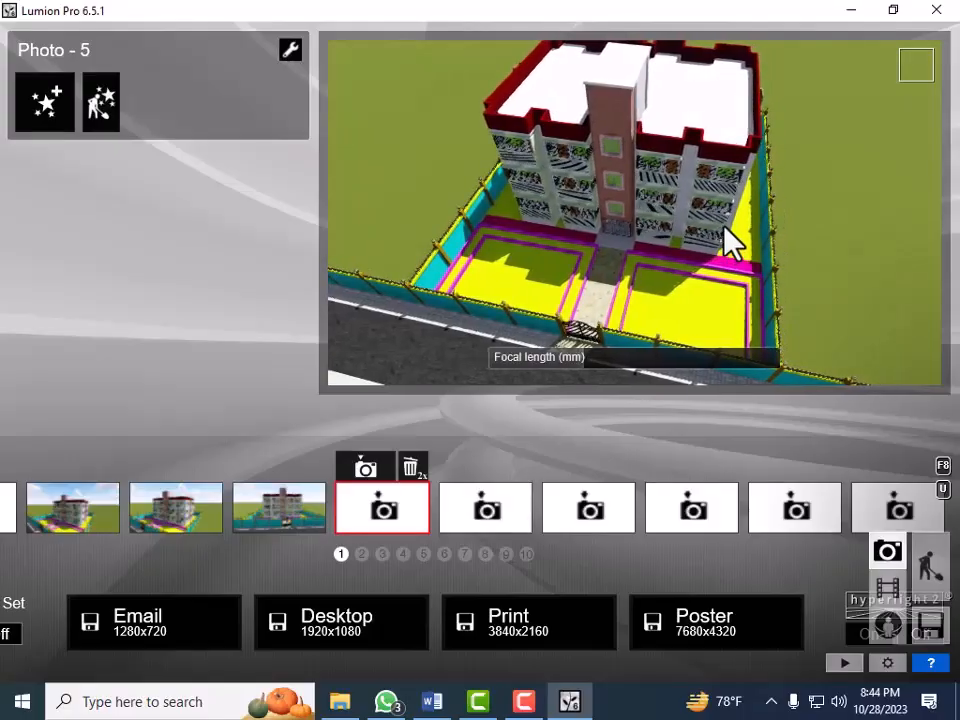
key(q)
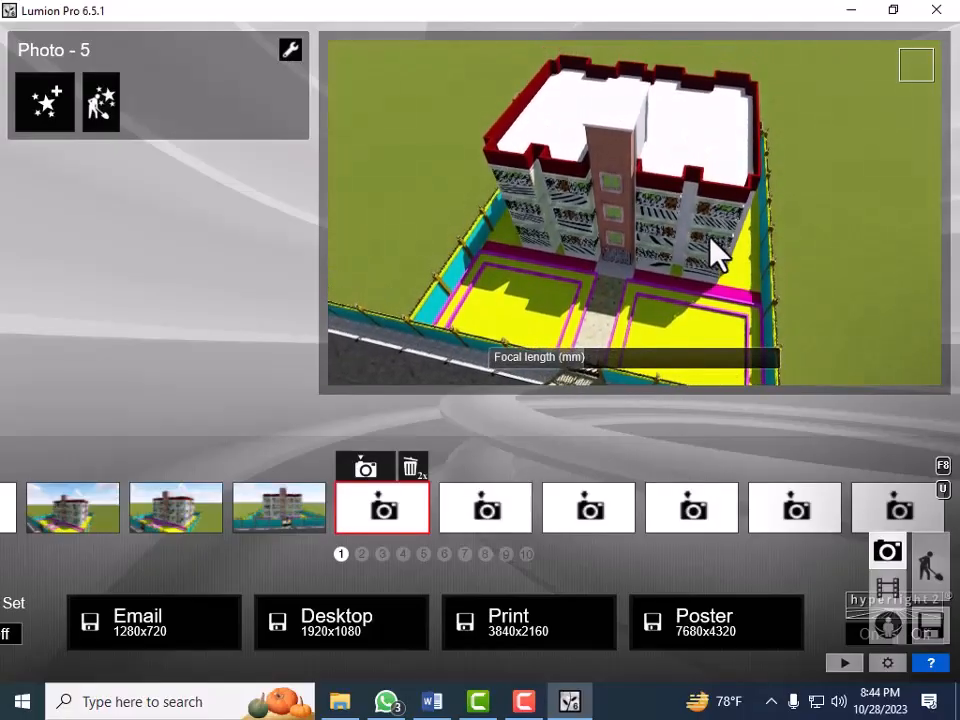
right_drag(710, 238, 711, 253)
key(s)
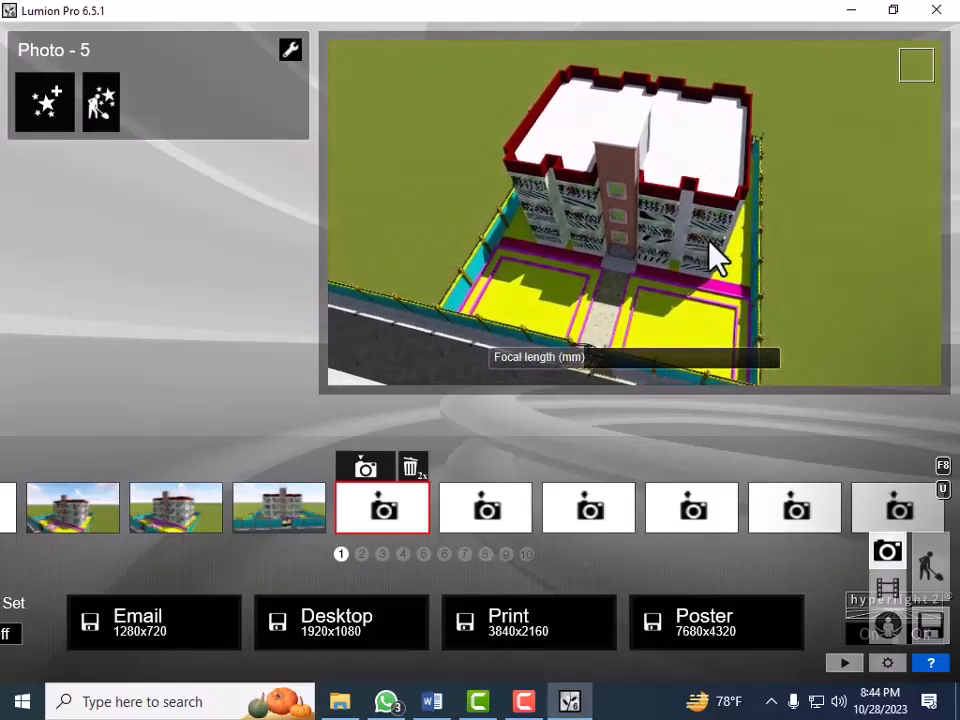
mouse_move(649, 210)
right_down()
mouse_move(649, 219)
mouse_move(650, 210)
right_up()
key(s)
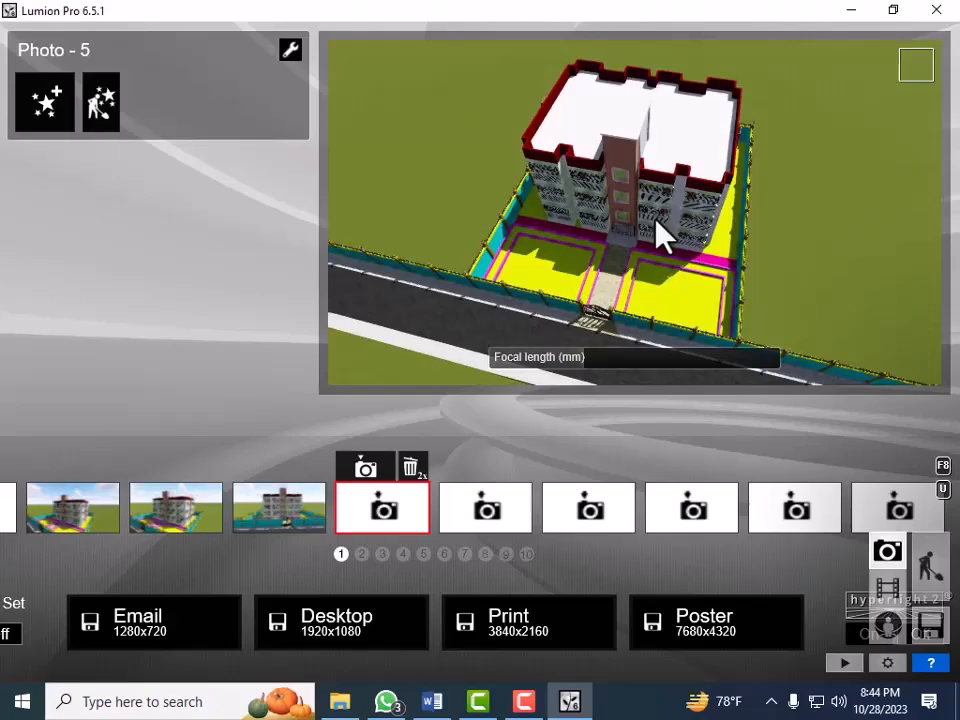
Fine-tune the height and tilt of the aerial view to show the full roof and store it in Photo 5
key(e)
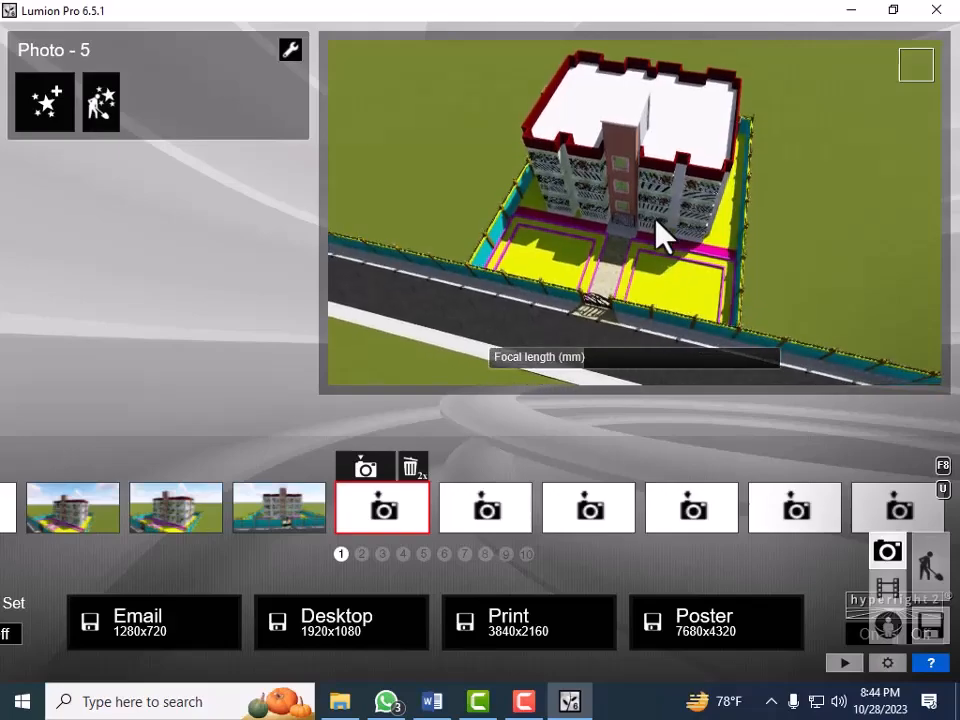
right_drag(652, 195, 652, 198)
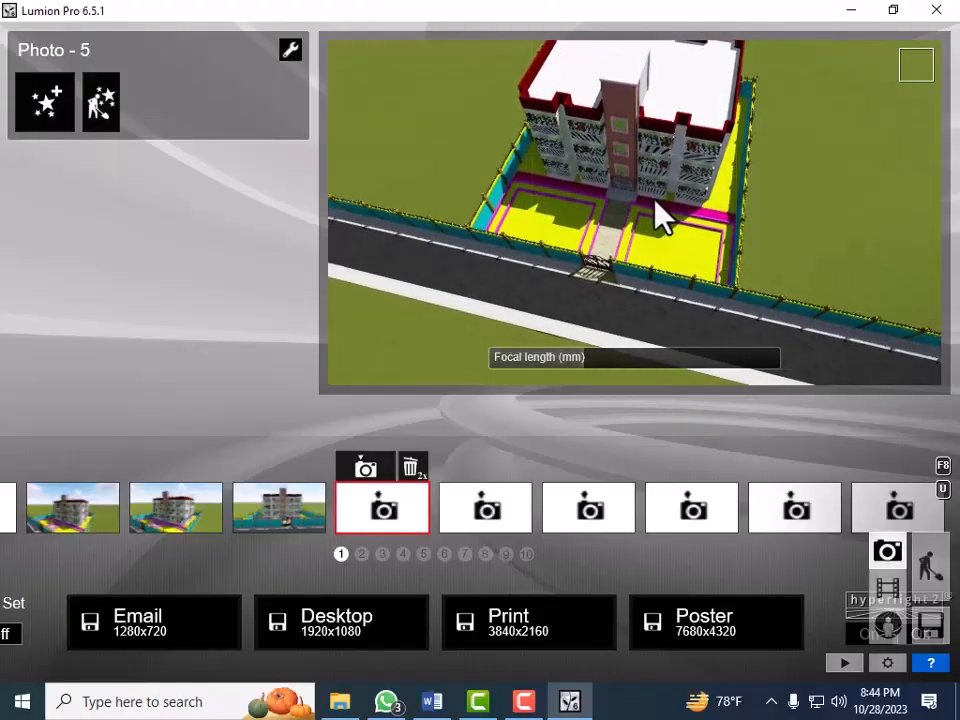
key(q)
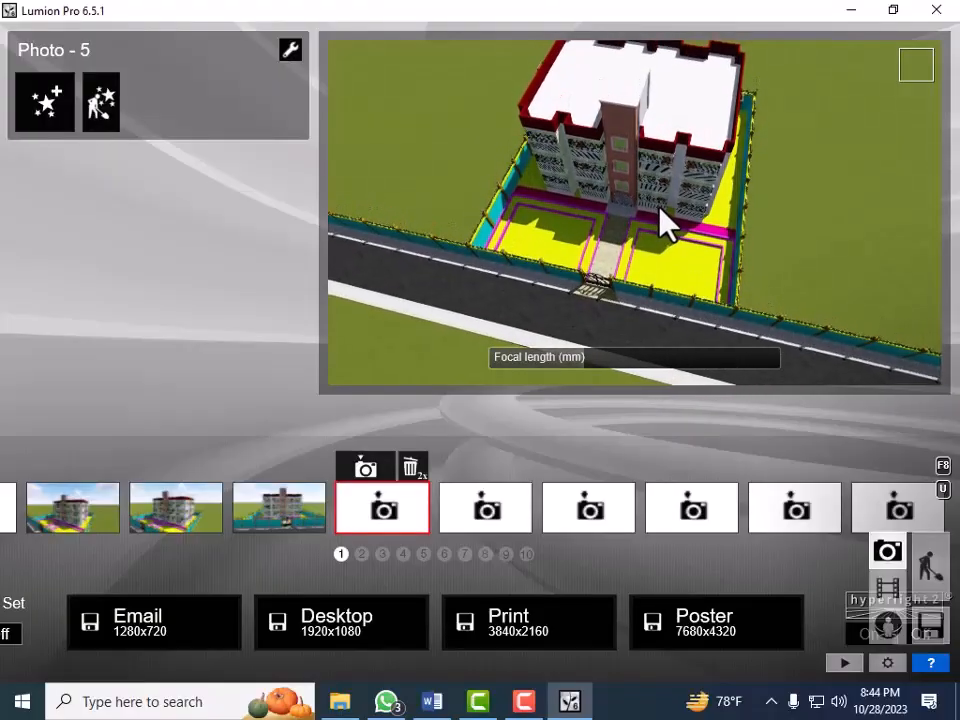
key(q)
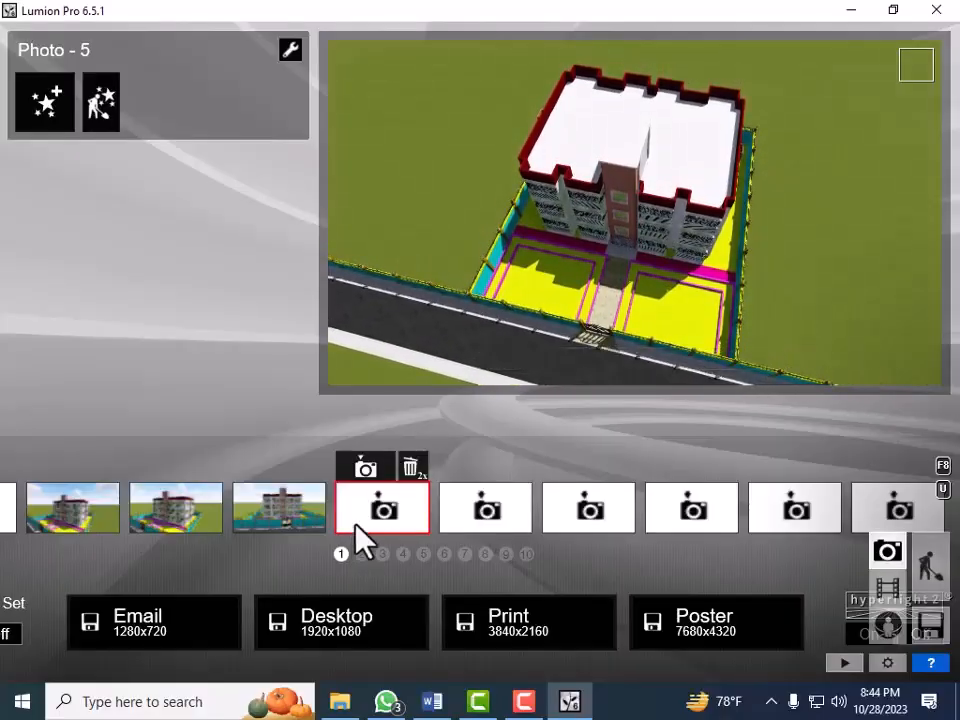
click(373, 477)
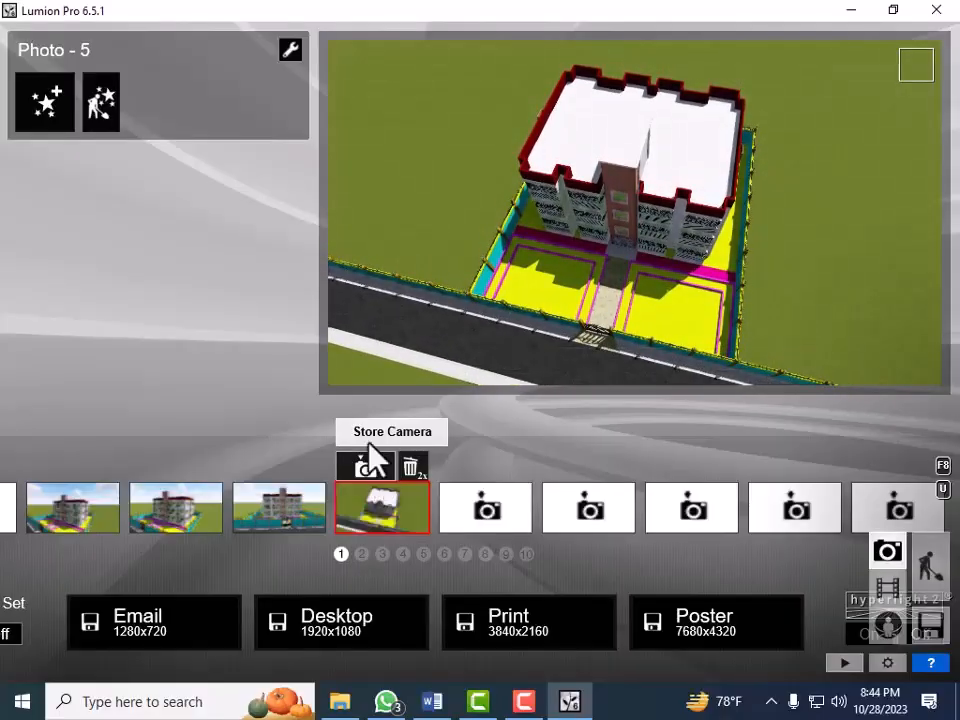
Review the stored camera views of Photos 2 to 5
click(80, 516)
click(162, 519)
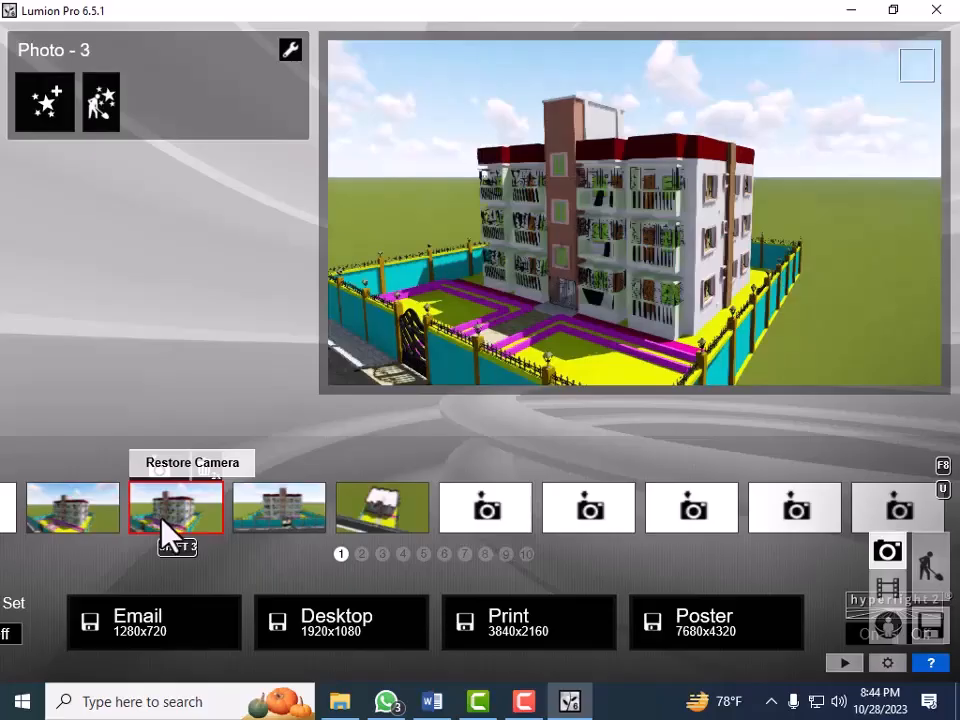
click(275, 521)
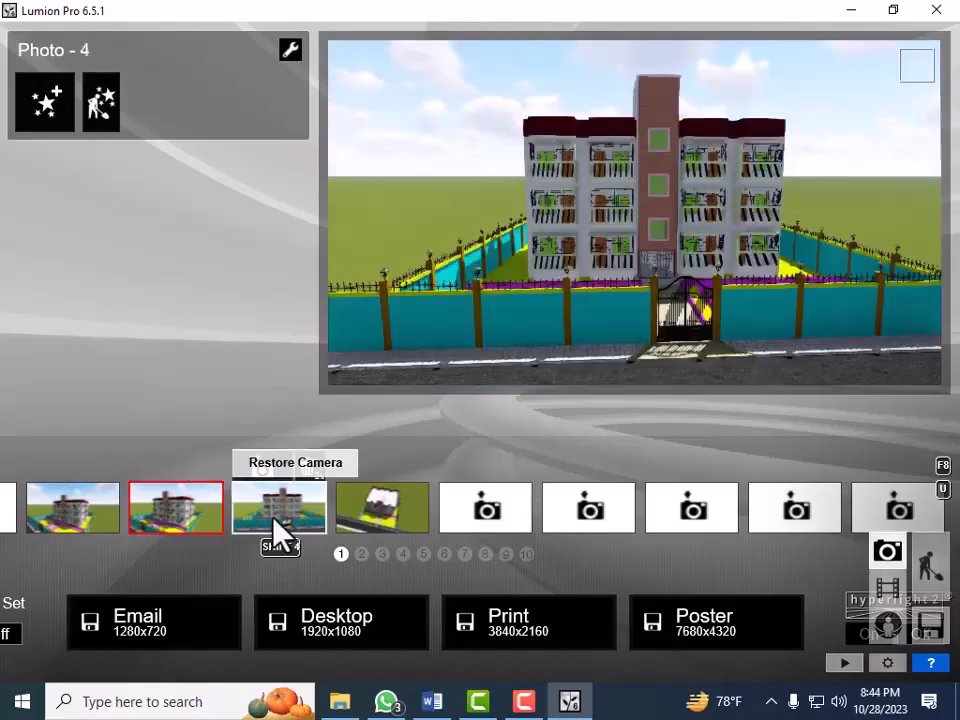
click(383, 521)
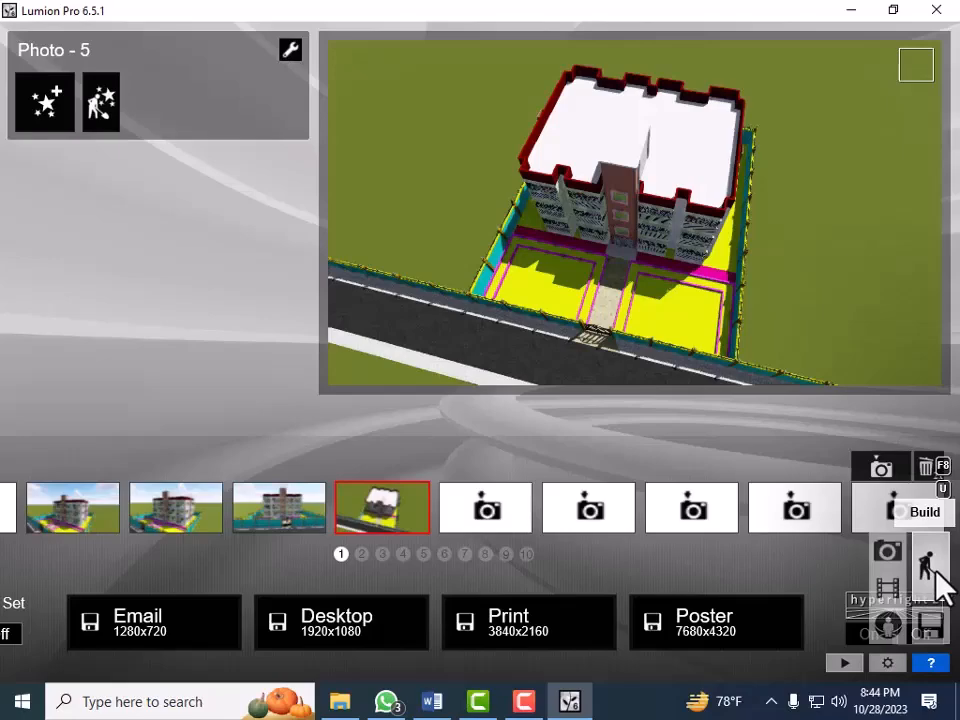
Switch to Build mode and move the camera close to the brick stair tower on the building's front
click(934, 570)
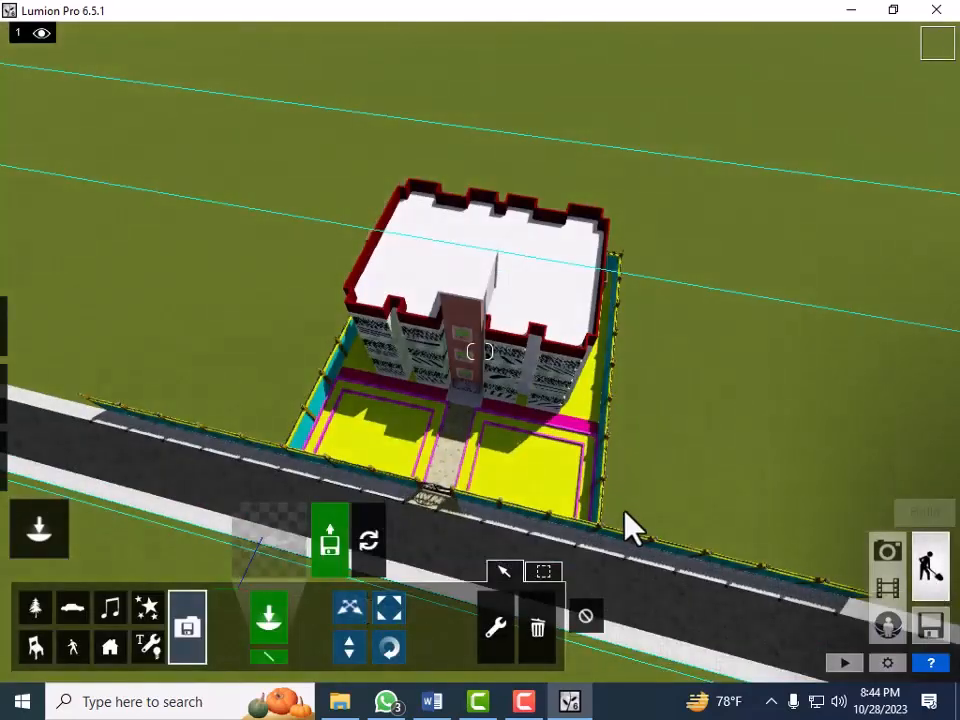
right_drag(606, 525, 574, 581)
scroll(574, 581, up, 3)
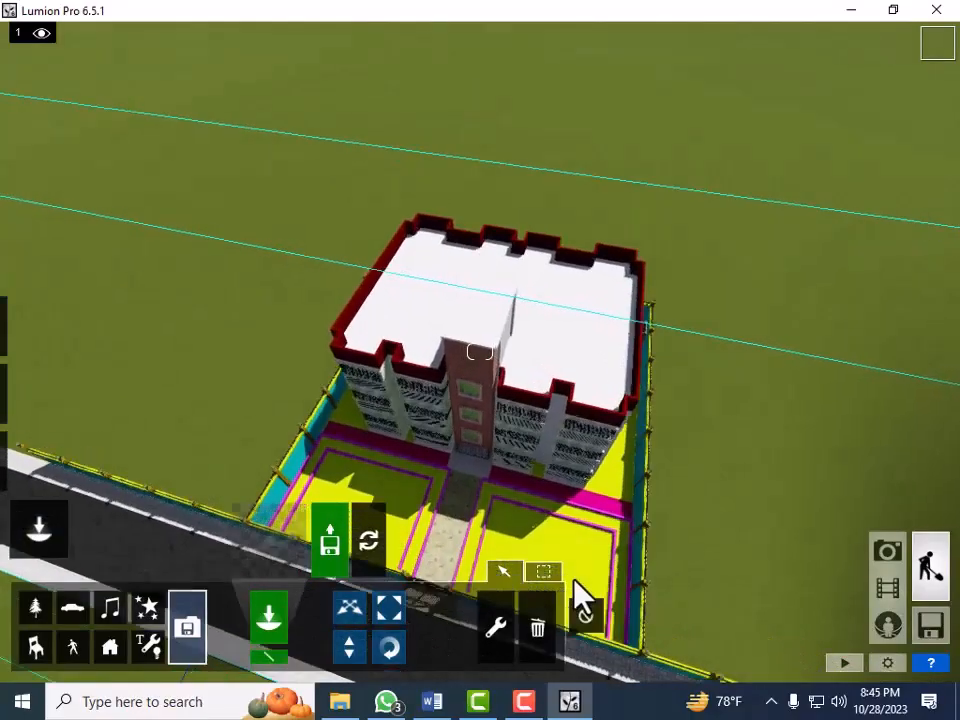
scroll(585, 600, up, 5)
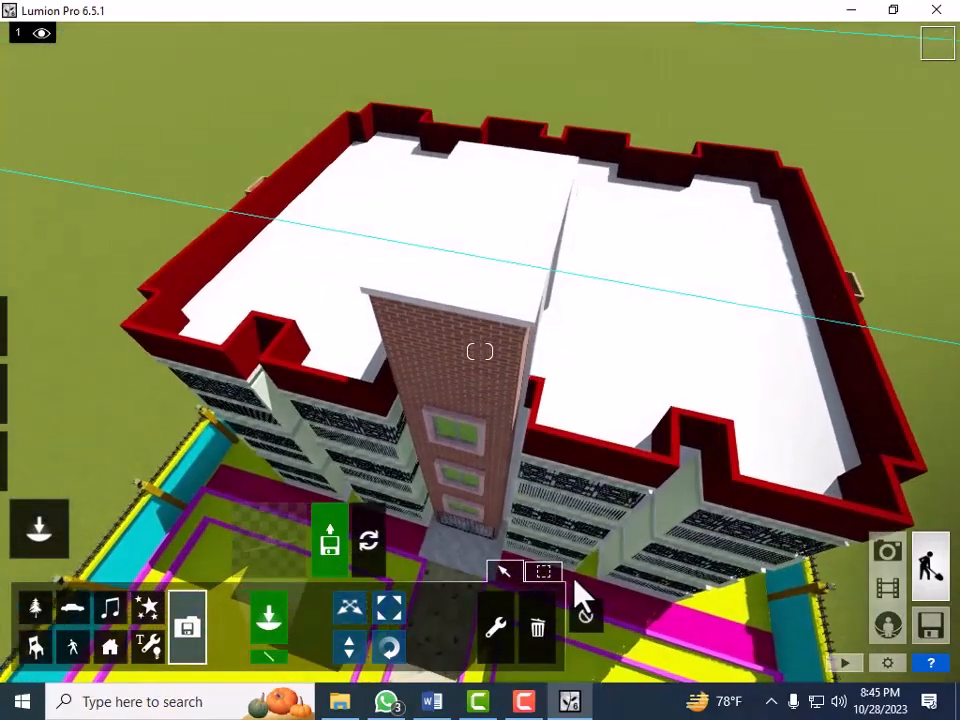
key(e)
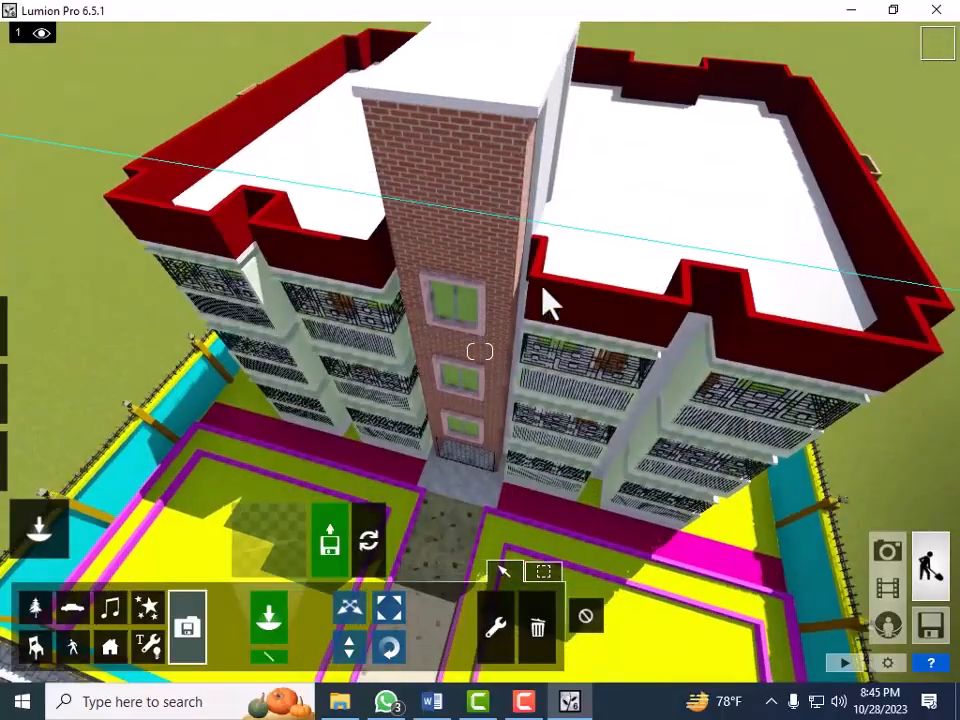
key(e)
key(e)
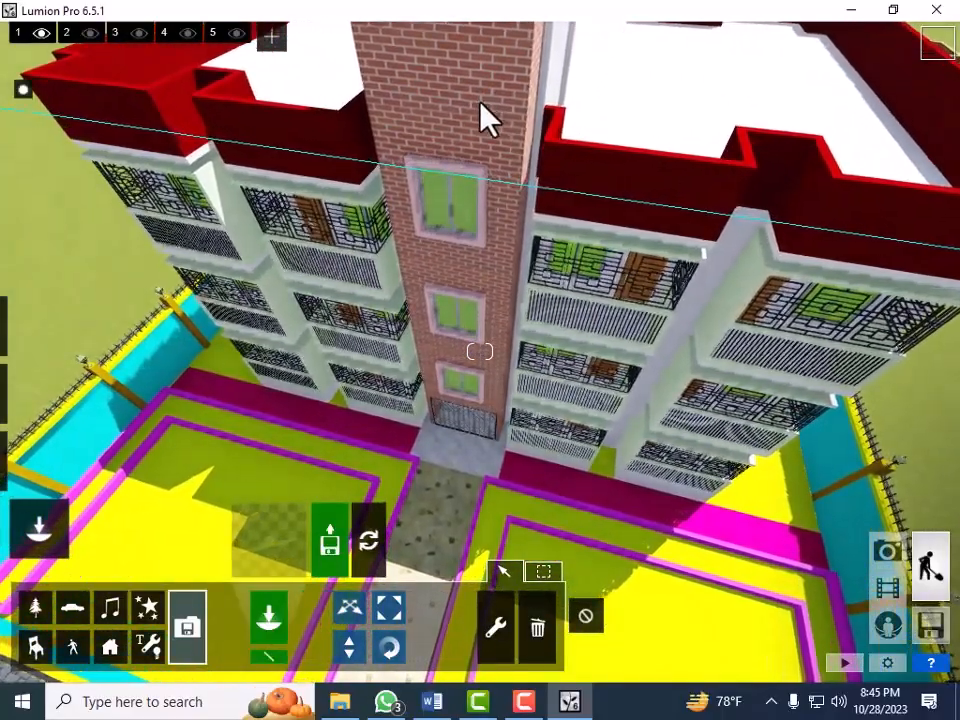
key(q)
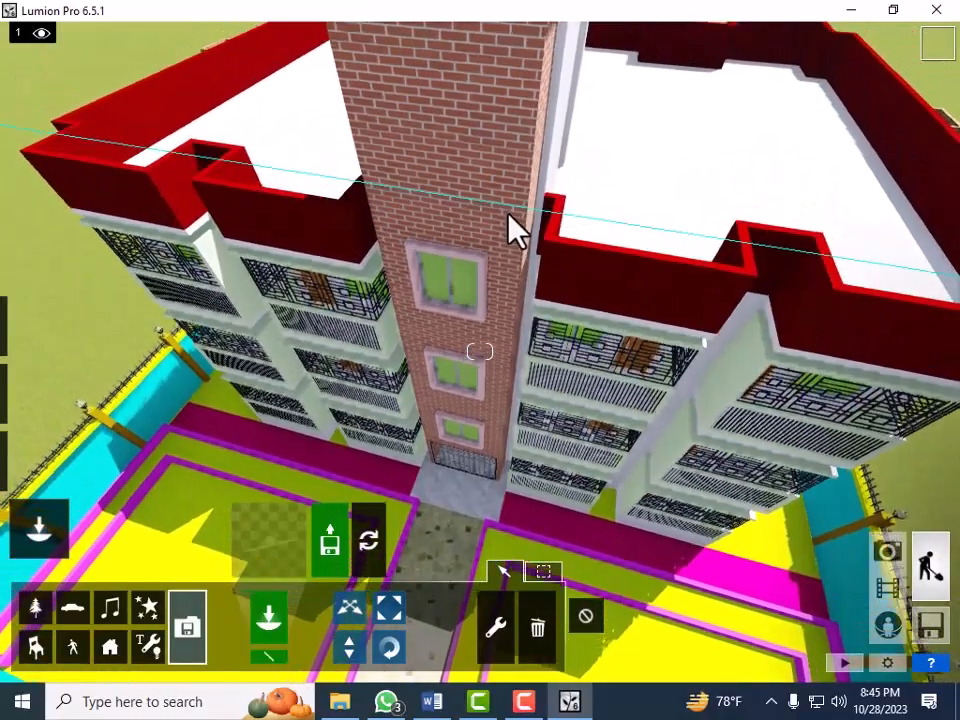
key(q)
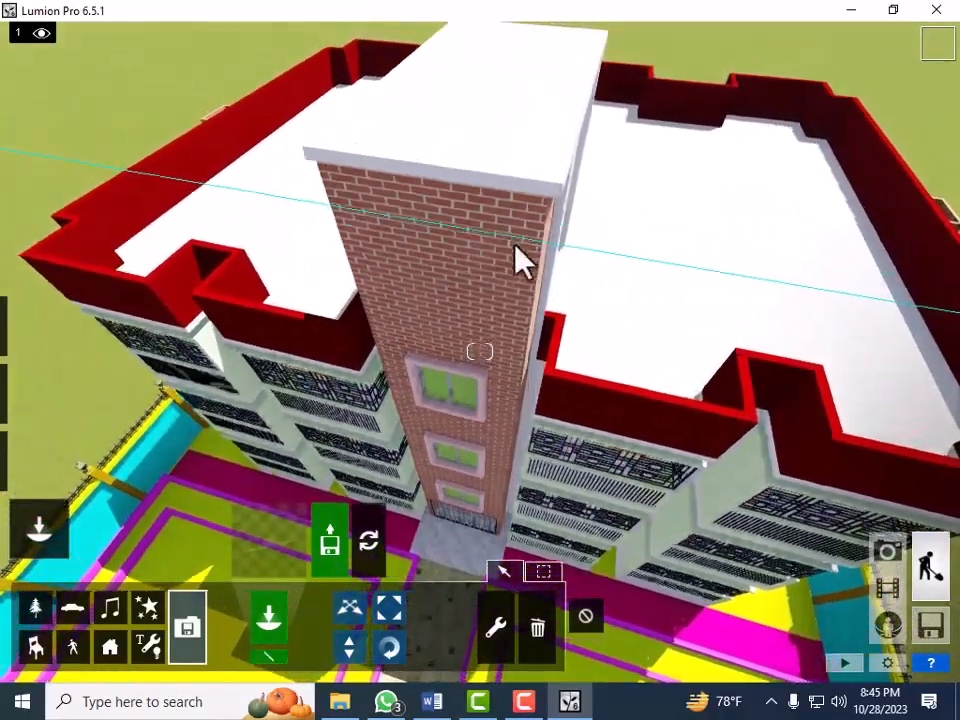
Open the tower's Brick_Rough_Dark material for editing and show the outdoor brick materials
mouse_move(64, 557)
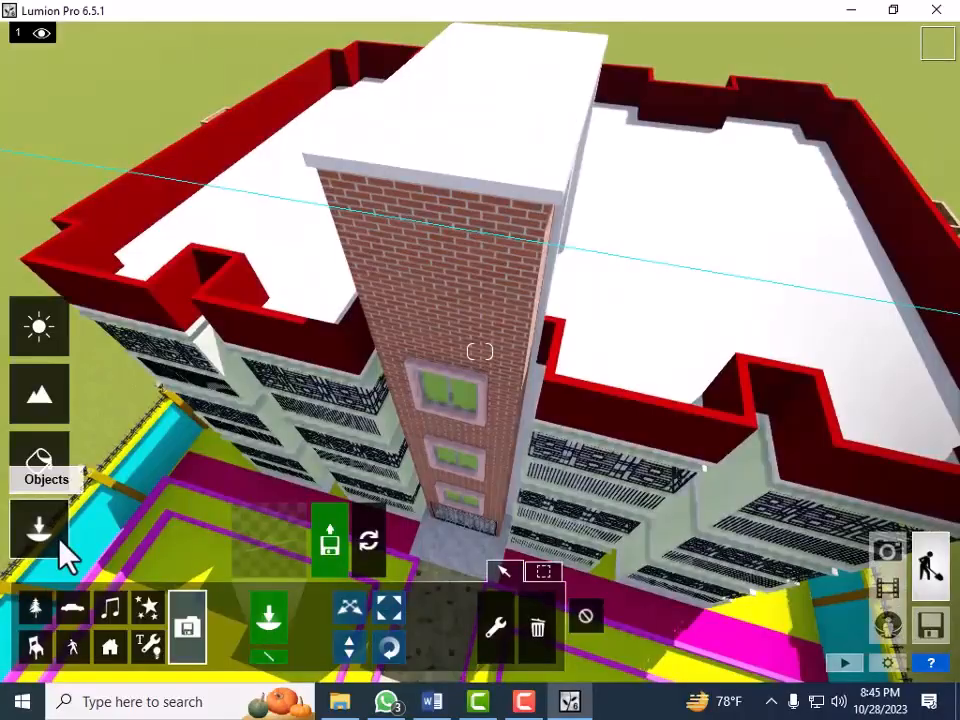
click(37, 460)
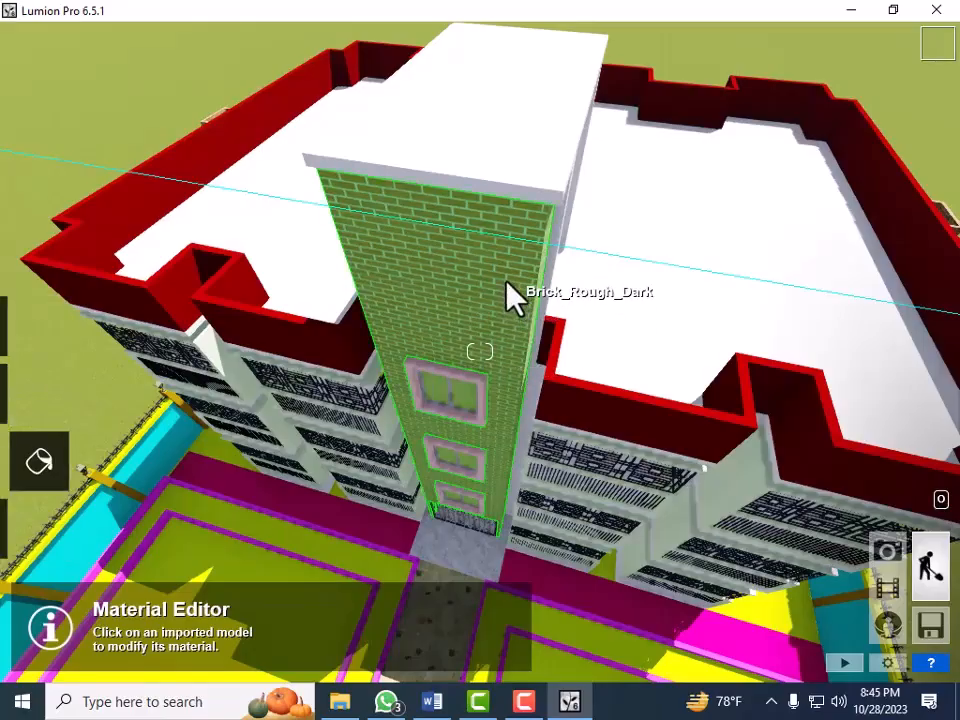
click(509, 287)
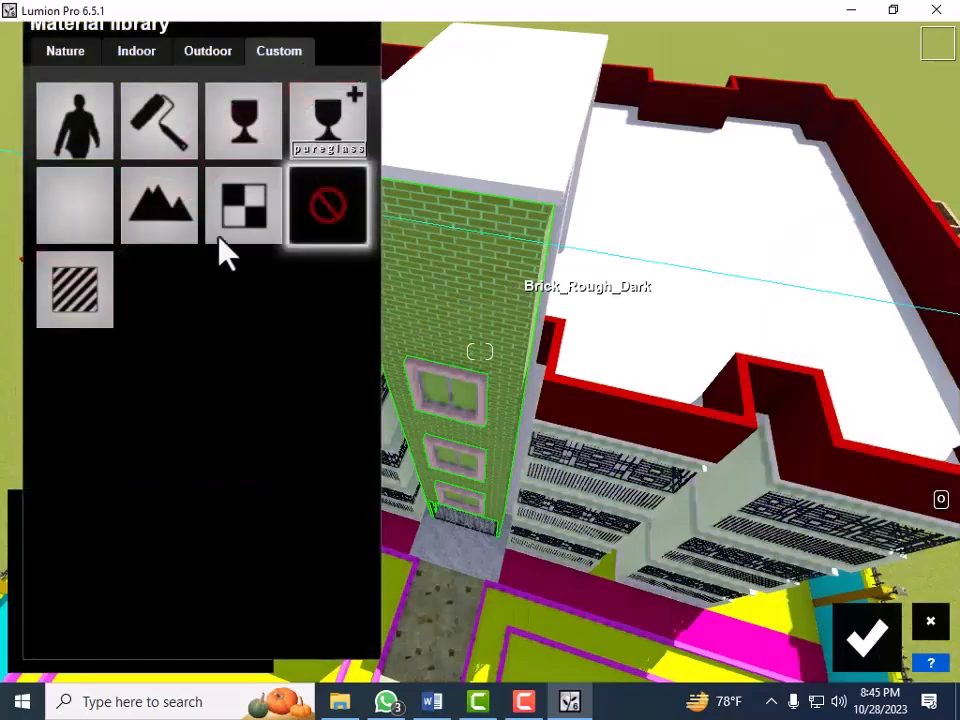
click(209, 60)
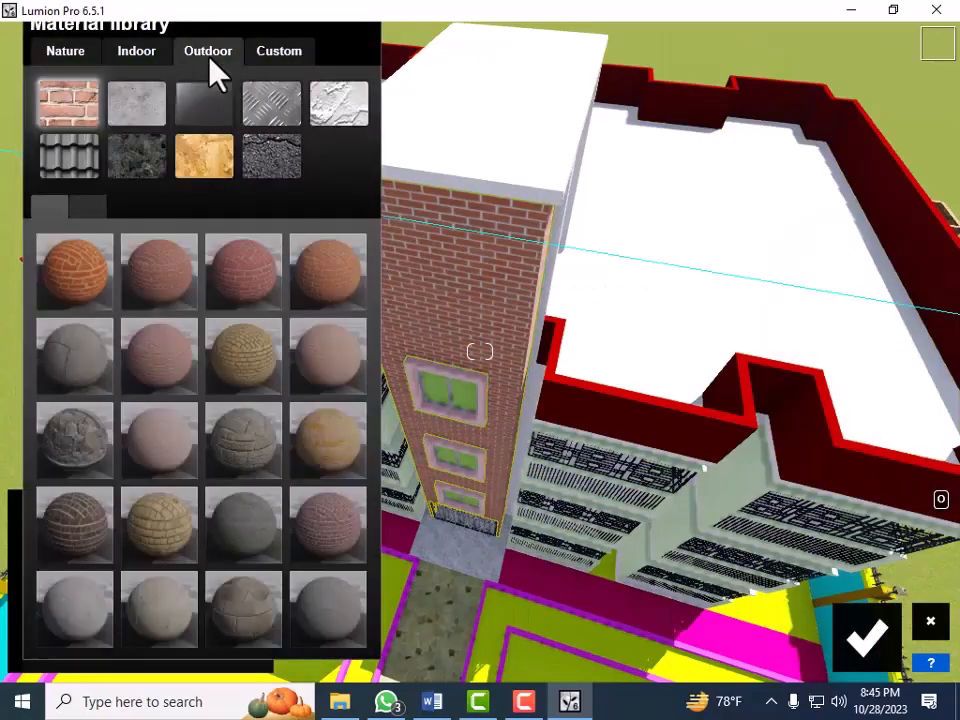
Try Bricks 001 1024, Bricks 002 1024 and Exterior Walls Alt 027 variants 011, 003, 004 and 010 on the tower
click(90, 272)
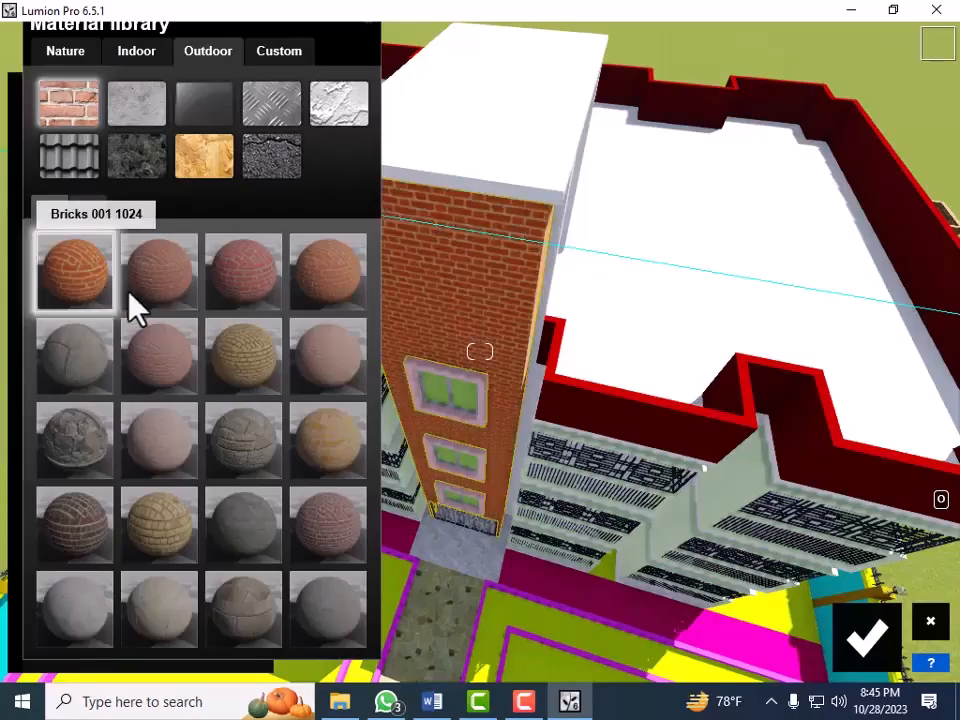
click(162, 290)
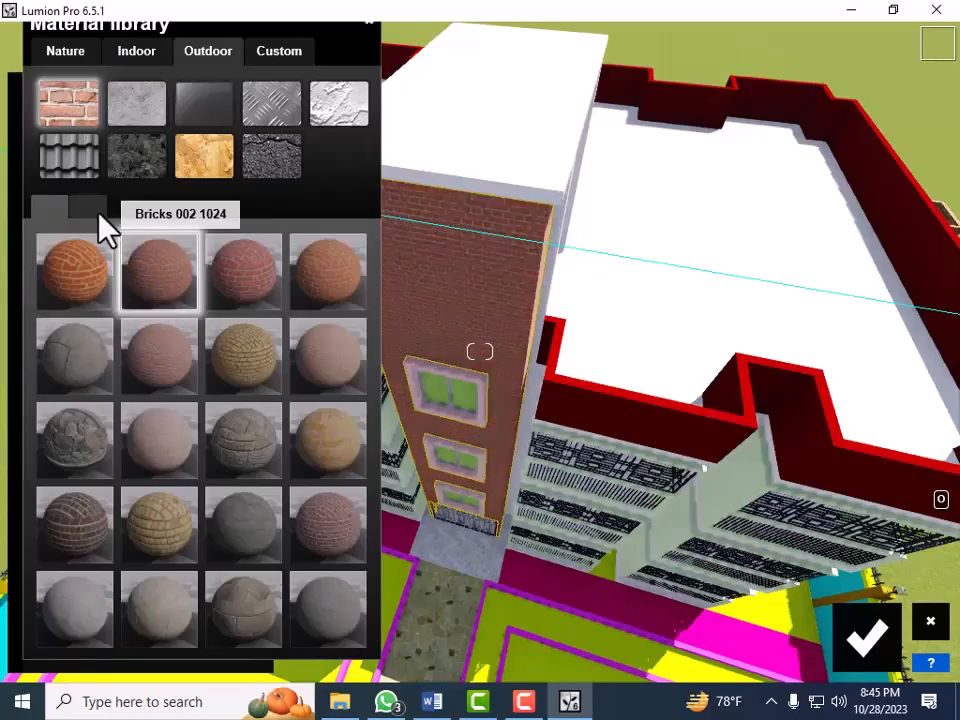
click(95, 212)
click(178, 292)
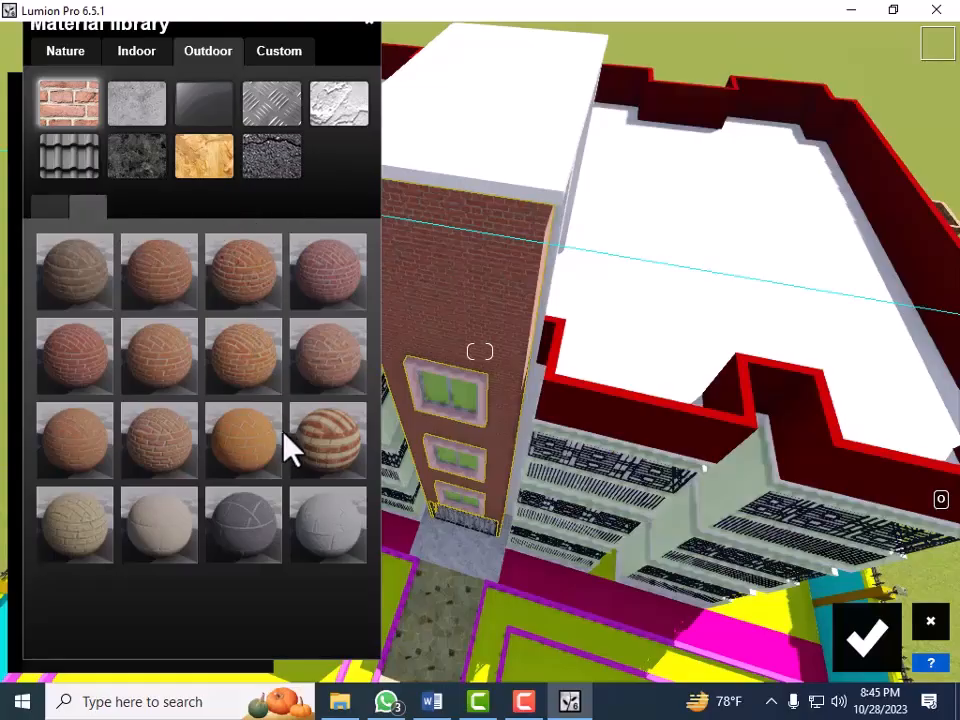
click(340, 448)
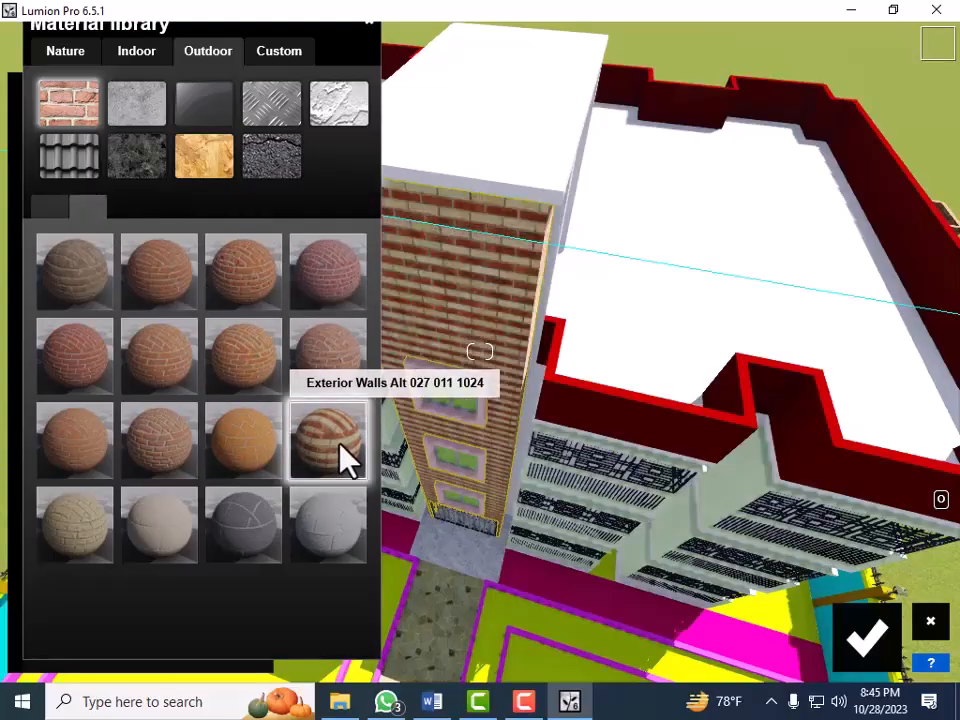
click(332, 298)
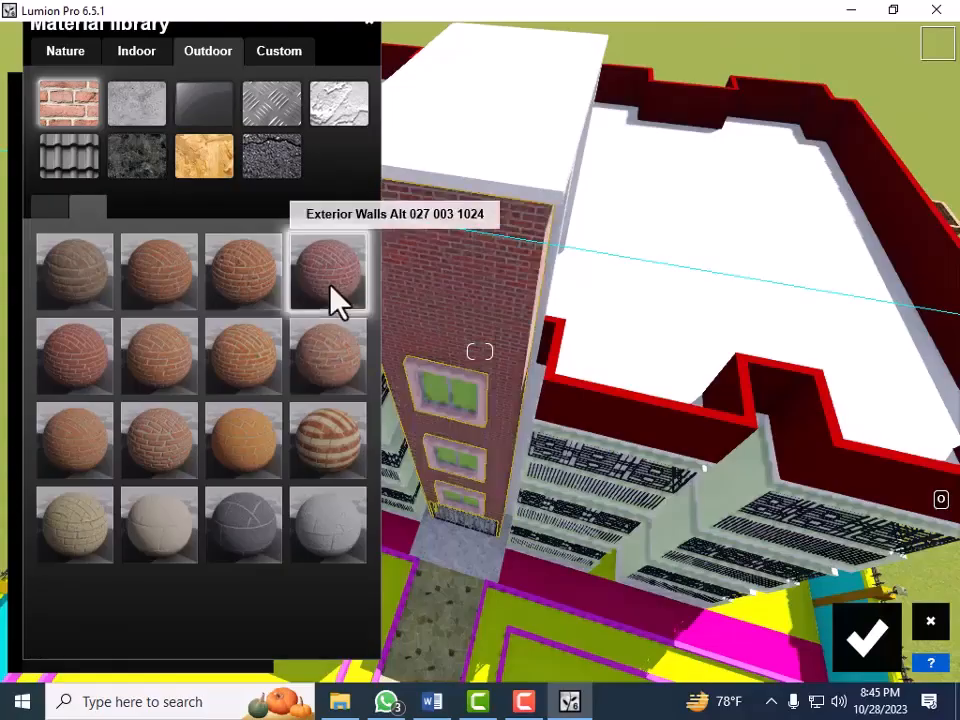
click(60, 368)
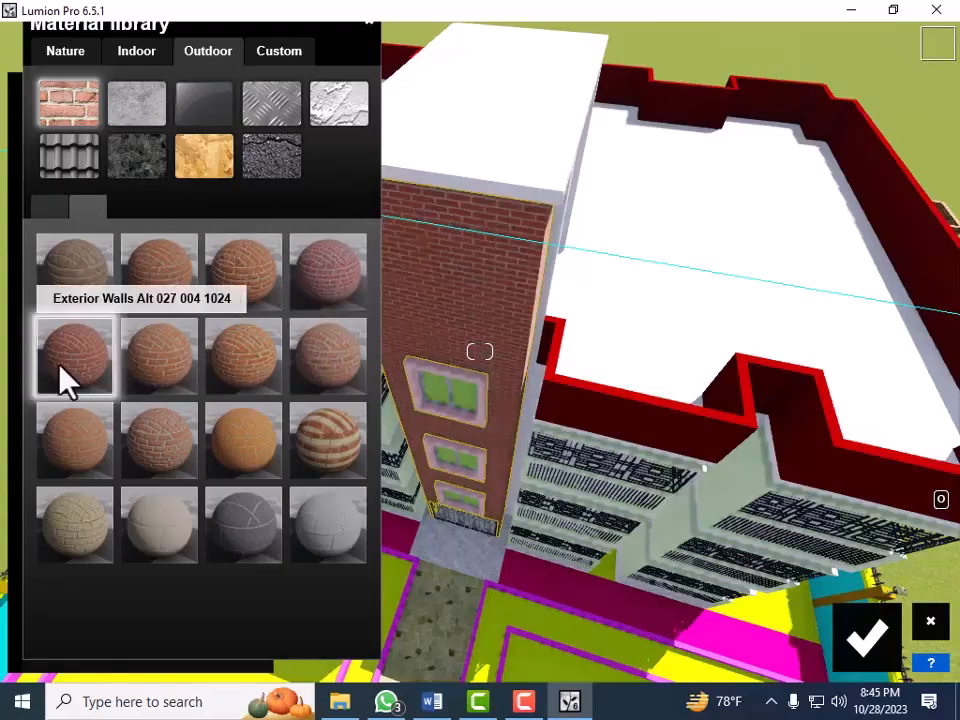
click(245, 442)
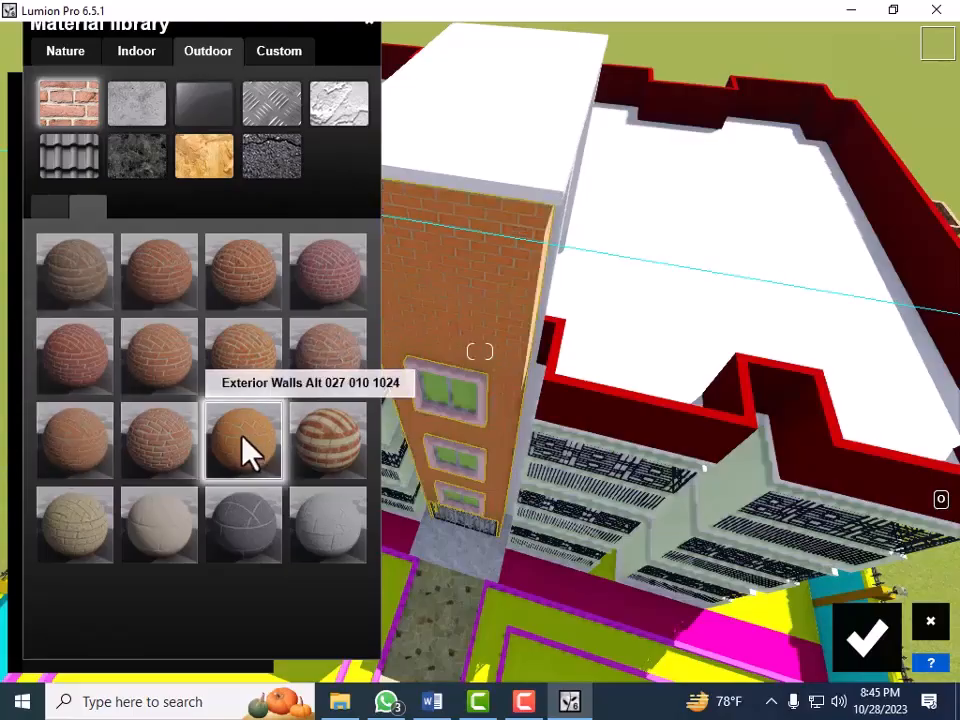
Apply the Bricks 001 1024 material to the tower wall and save the material change
click(55, 212)
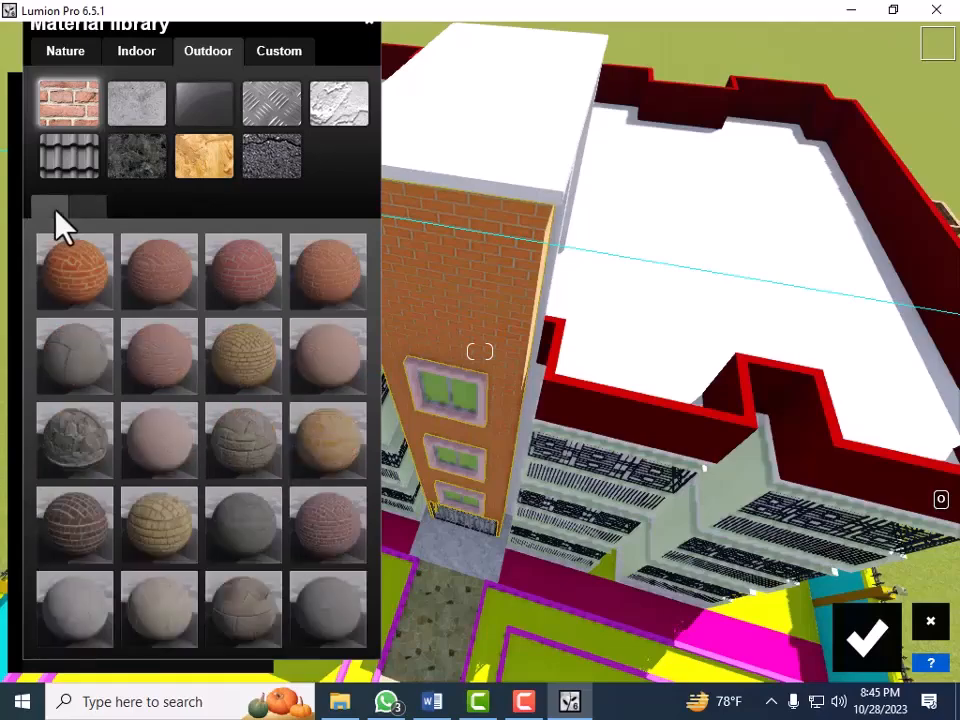
click(82, 275)
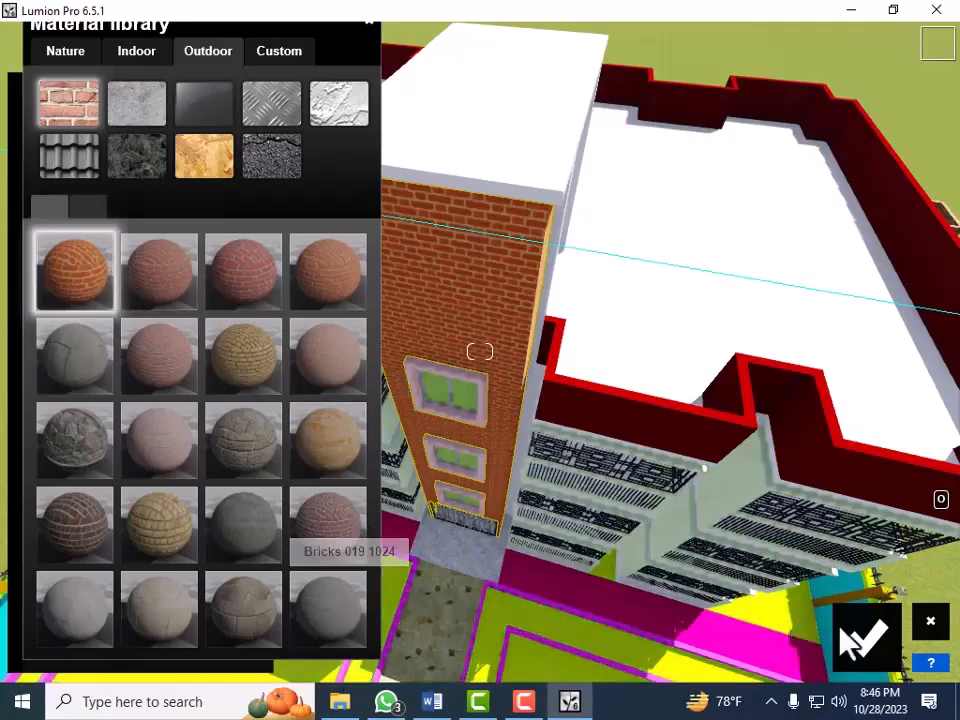
click(882, 648)
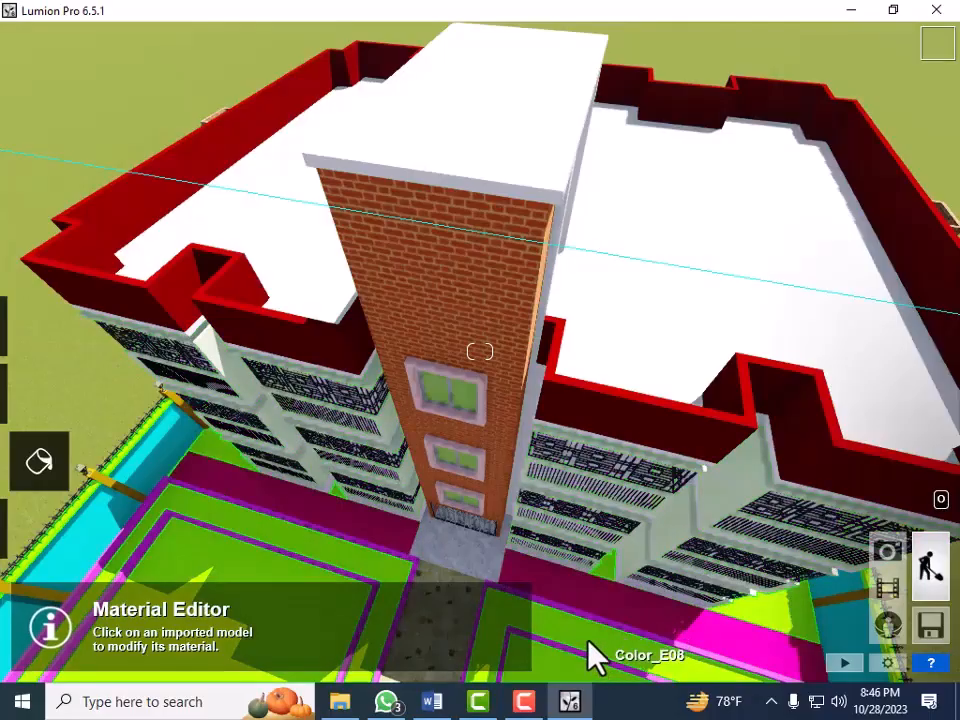
Lower the camera from above the roof to balcony height, facing the building's front and its brick stair tower
right_drag(586, 640, 545, 548)
scroll(542, 534, down, 3)
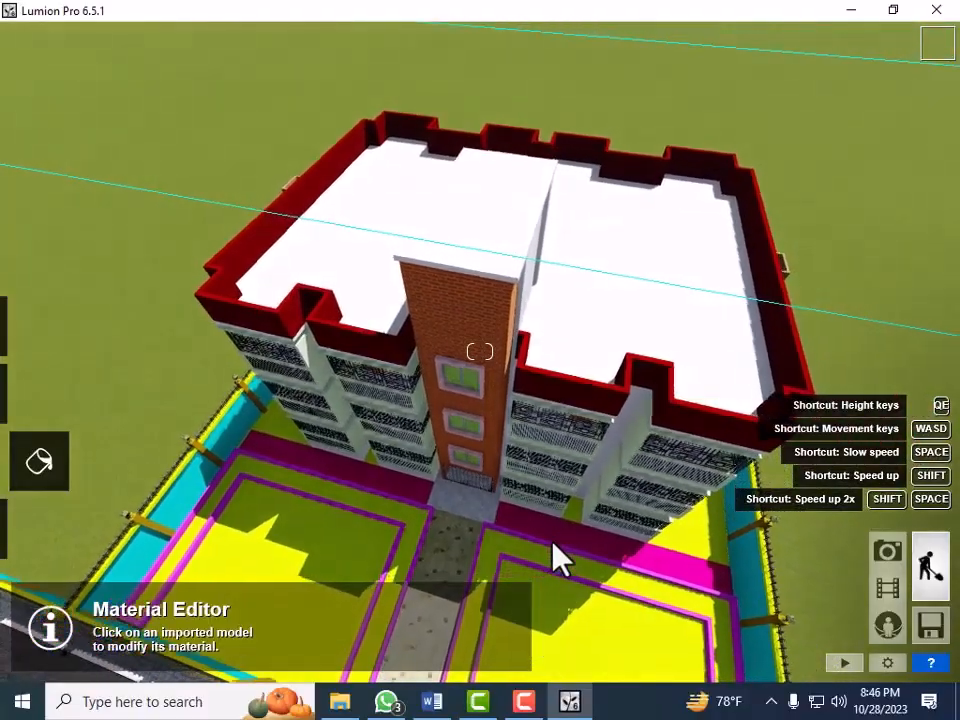
key(e)
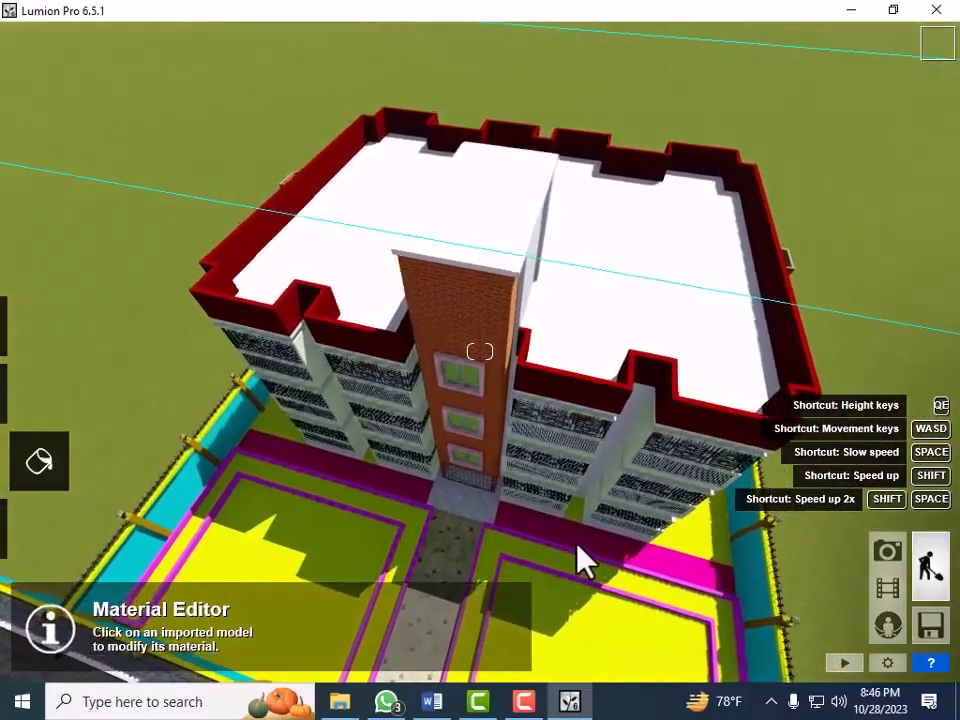
right_drag(671, 649, 671, 551)
key(e)
key(e)
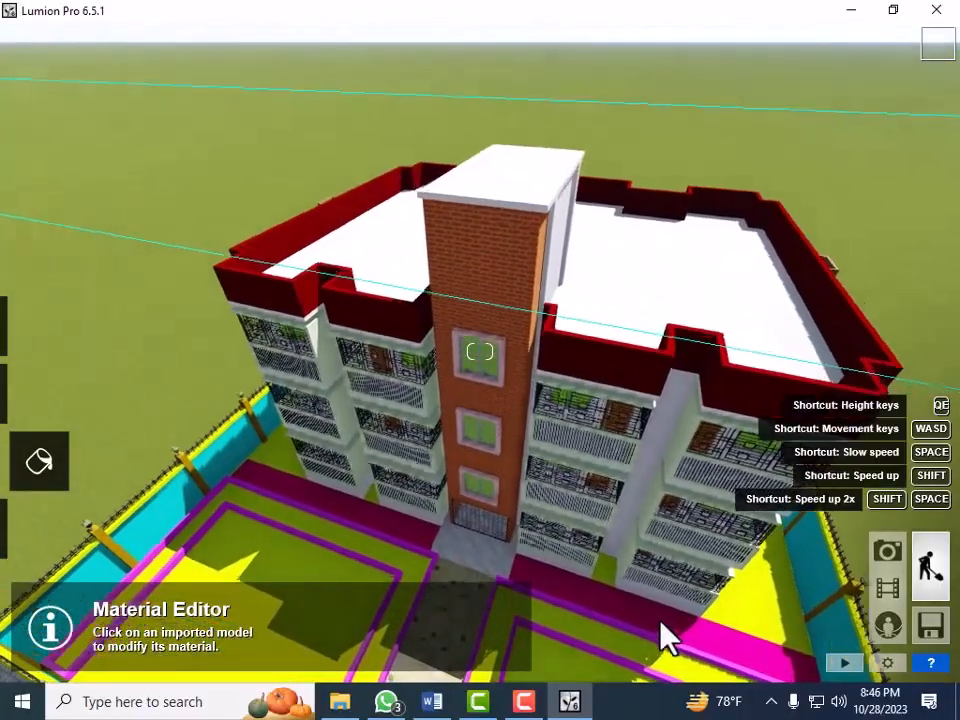
key(e)
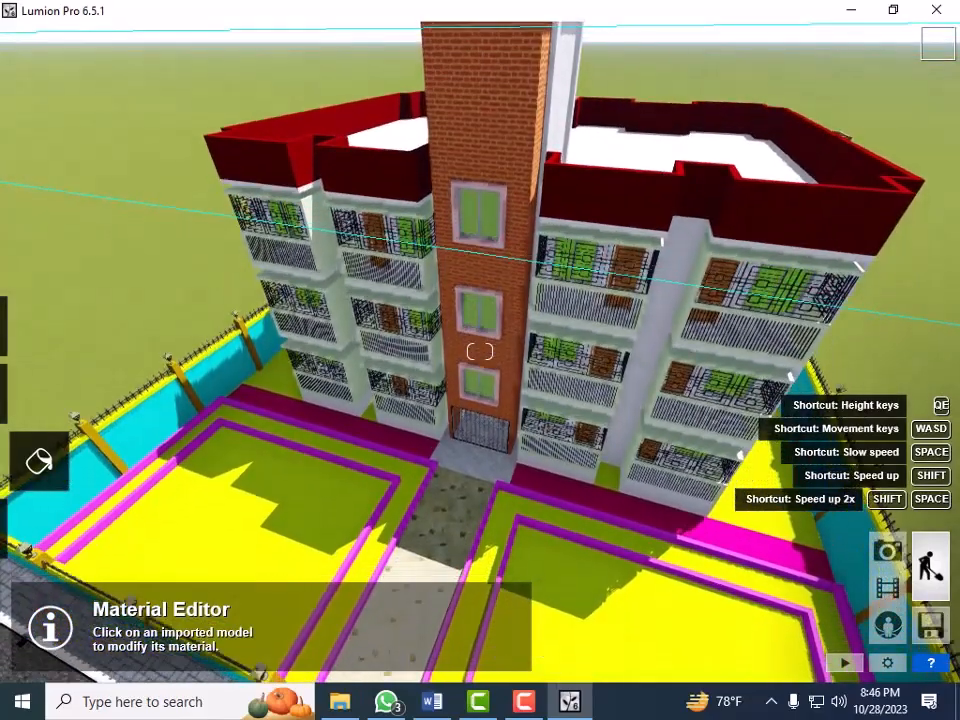
key(e)
right_drag(771, 568, 759, 536)
key(e)
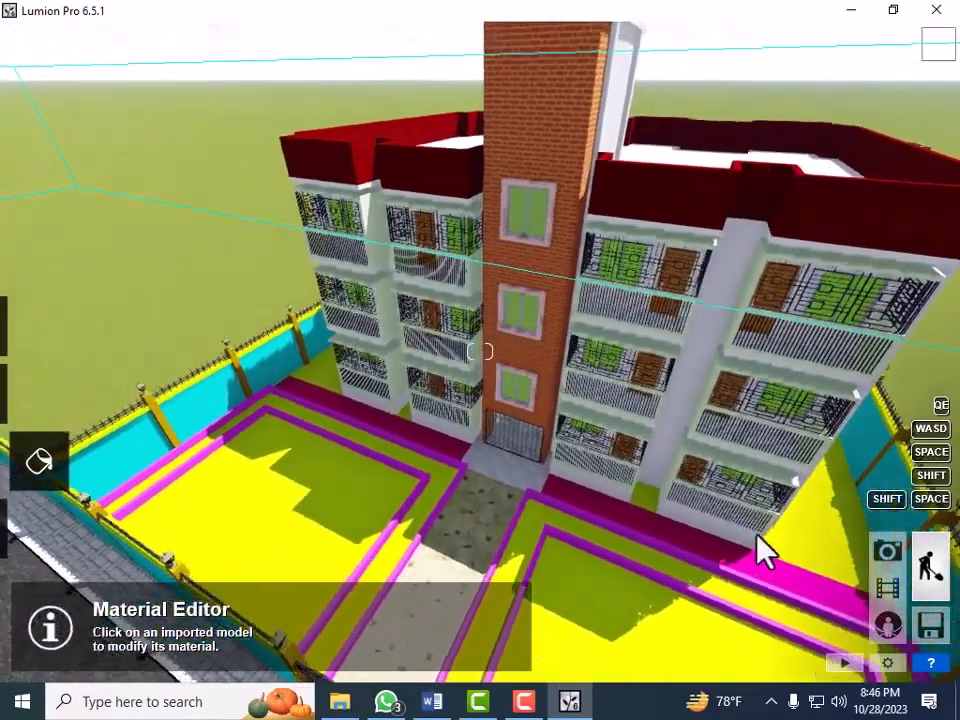
key(e)
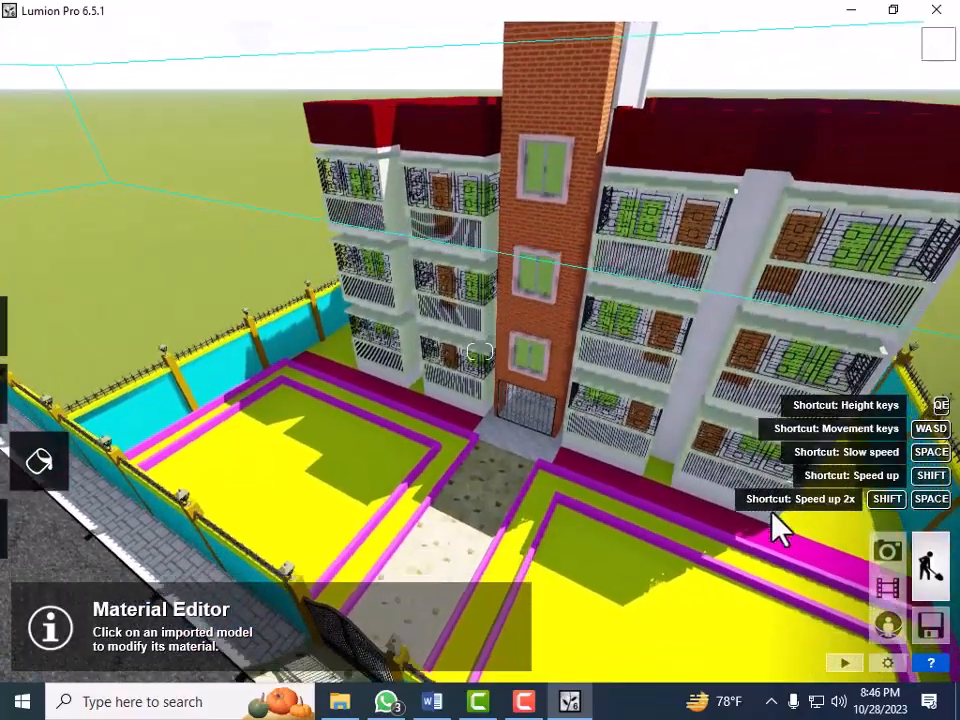
Move the camera around to the building's corner so the front balconies and the windowed side wall are both in view
middle_drag(769, 512, 735, 516)
key(d)
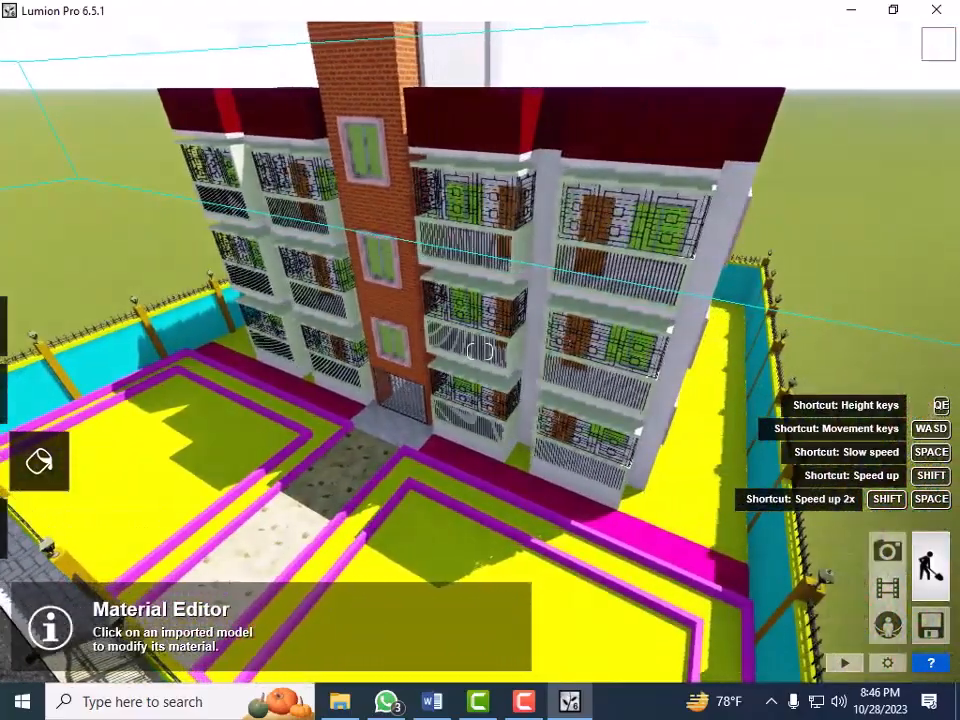
key(d)
right_drag(630, 510, 793, 636)
key(d)
key(d)
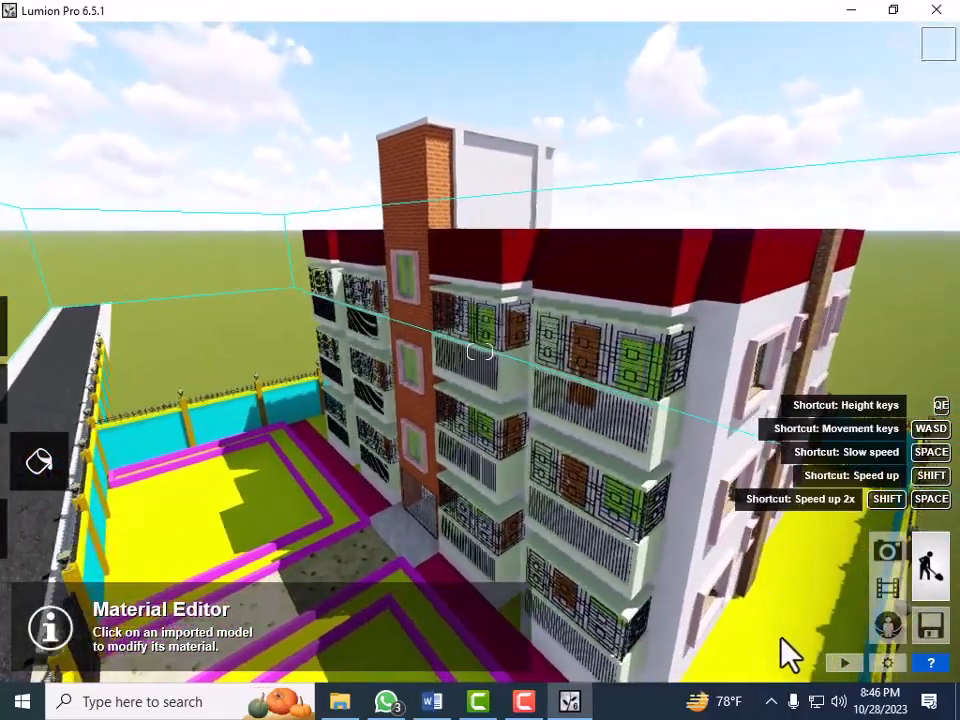
key(d)
right_drag(690, 610, 746, 664)
key(d)
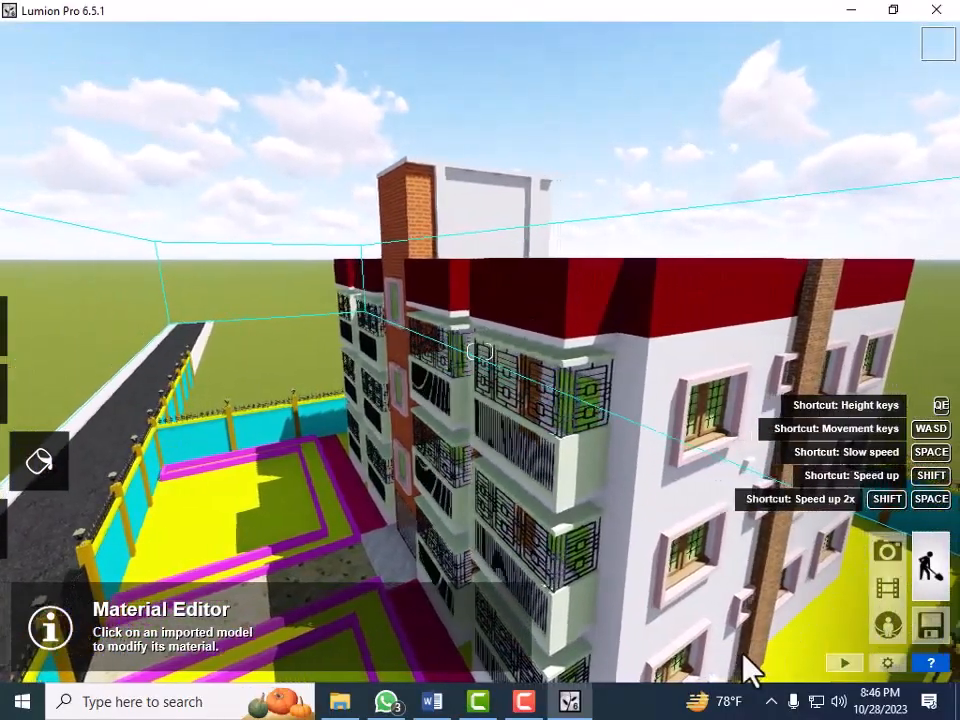
key(e)
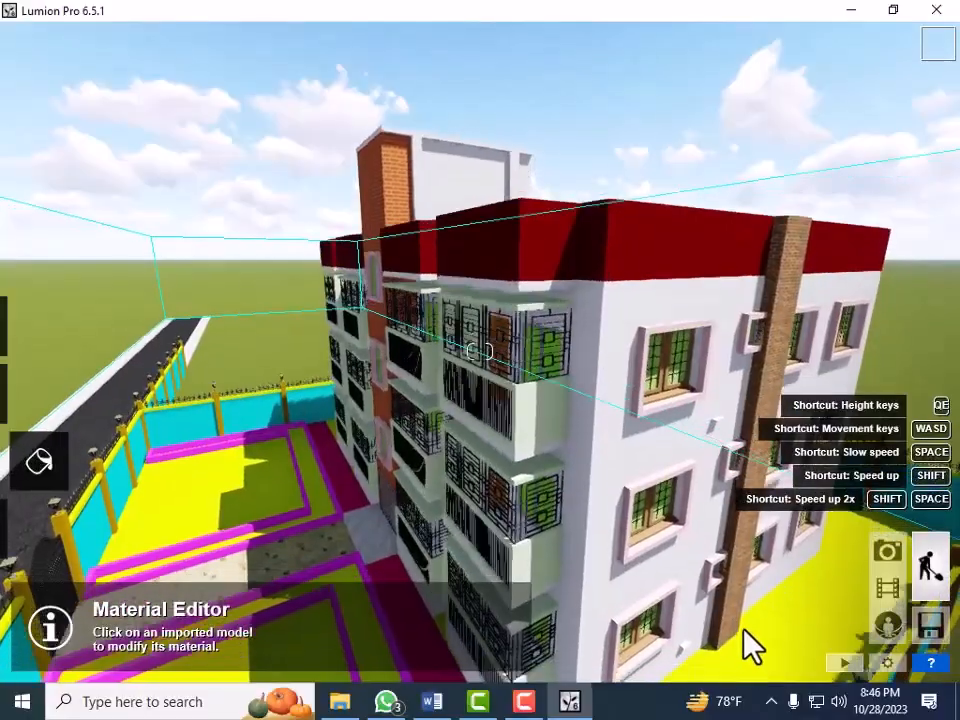
key(e)
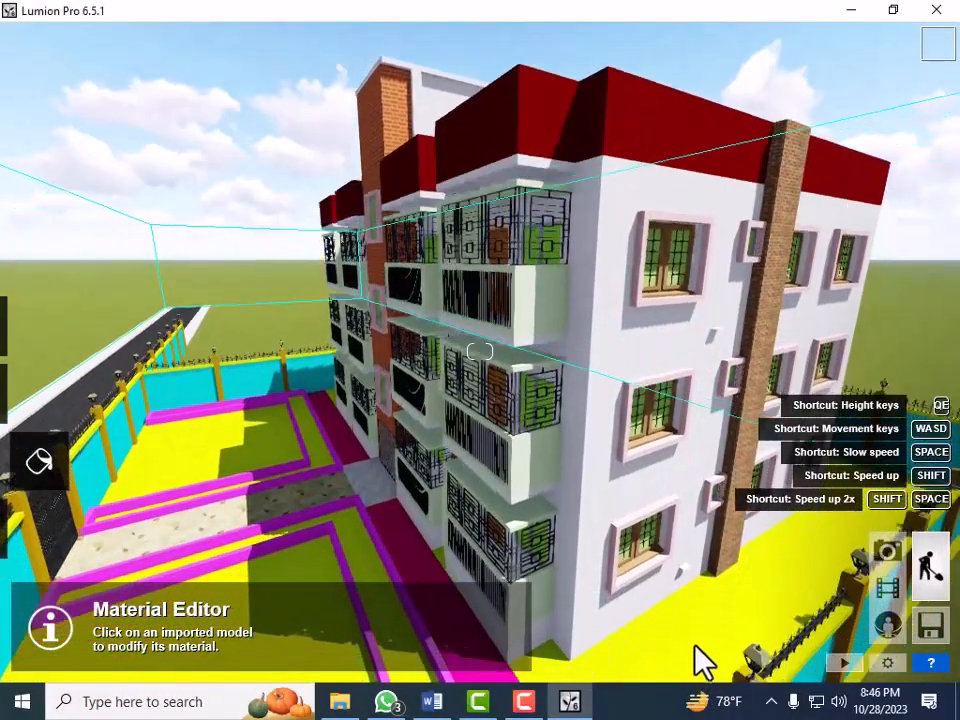
mouse_move(692, 648)
right_down()
mouse_move(685, 672)
mouse_move(696, 662)
mouse_move(692, 647)
right_up()
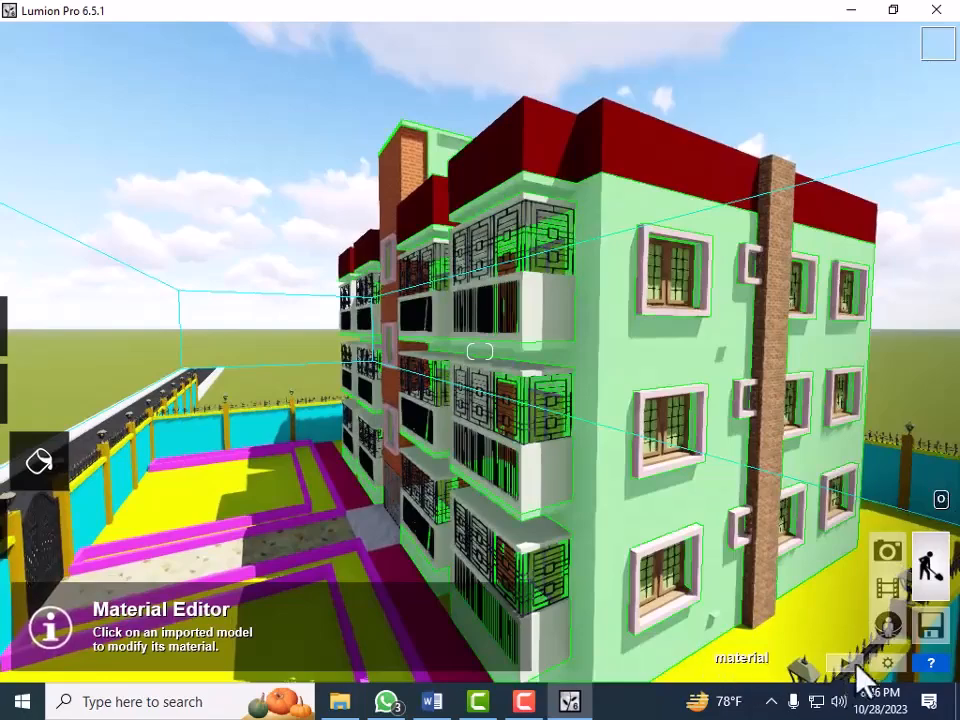
Switch to Photo mode, pull the camera back from the building's corner, and store the view as Photo 6
click(887, 553)
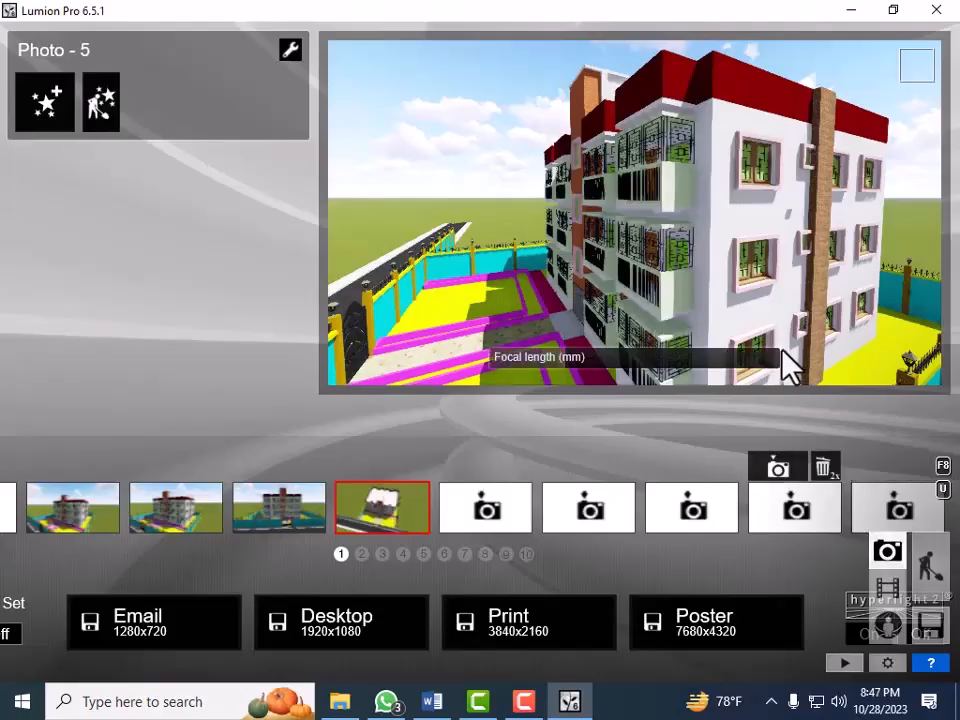
key(s)
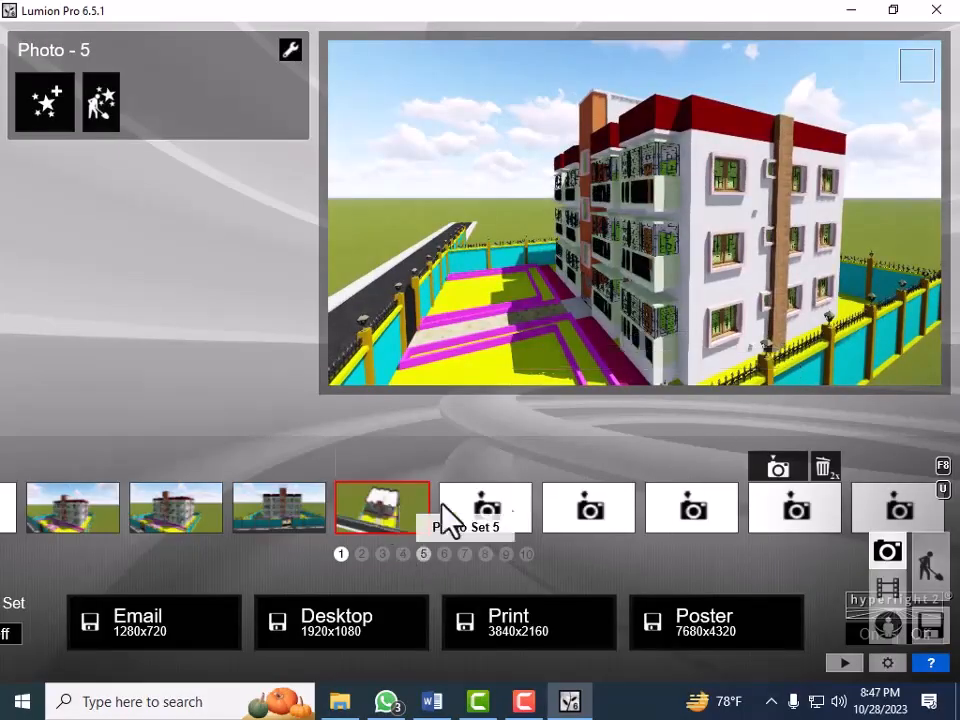
click(500, 510)
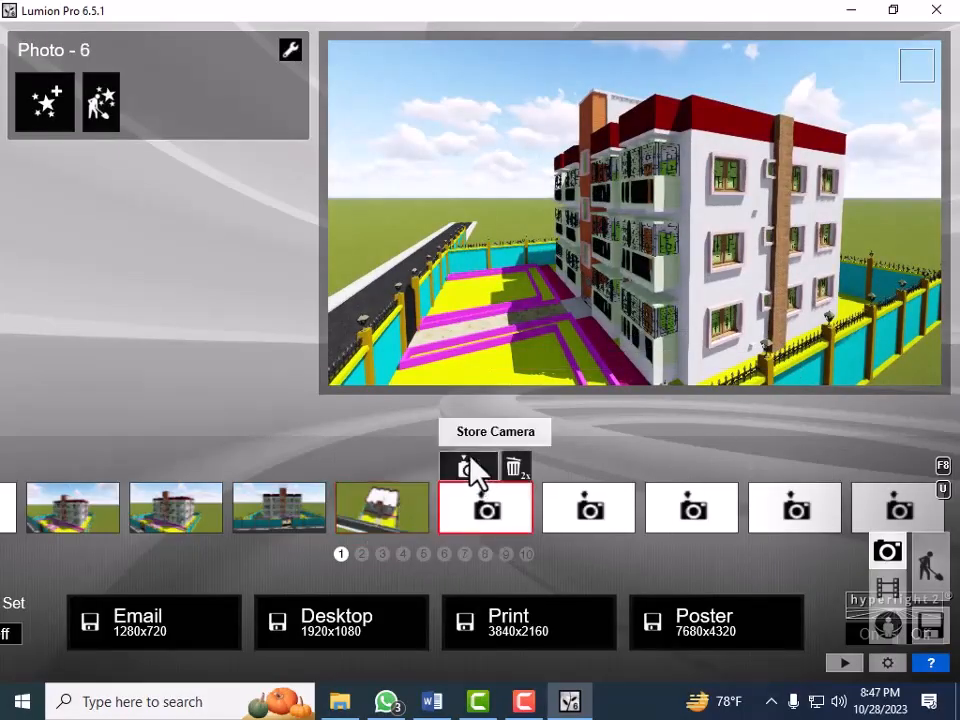
click(468, 467)
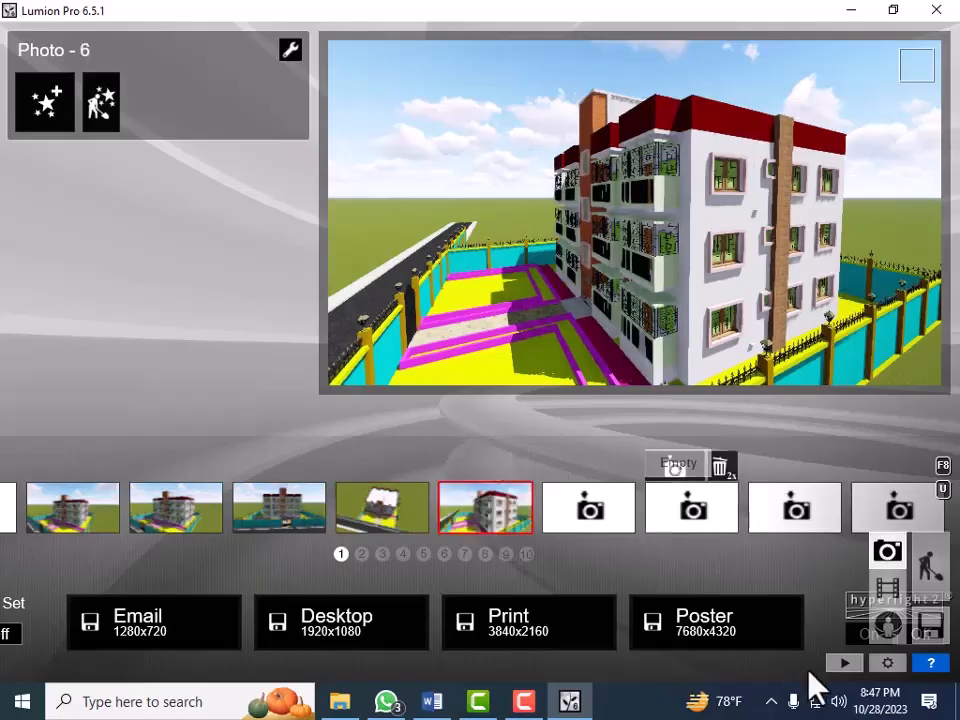
Return to Build mode, open the balconies' Color_F01 material for editing, and show the outdoor stone materials
click(930, 575)
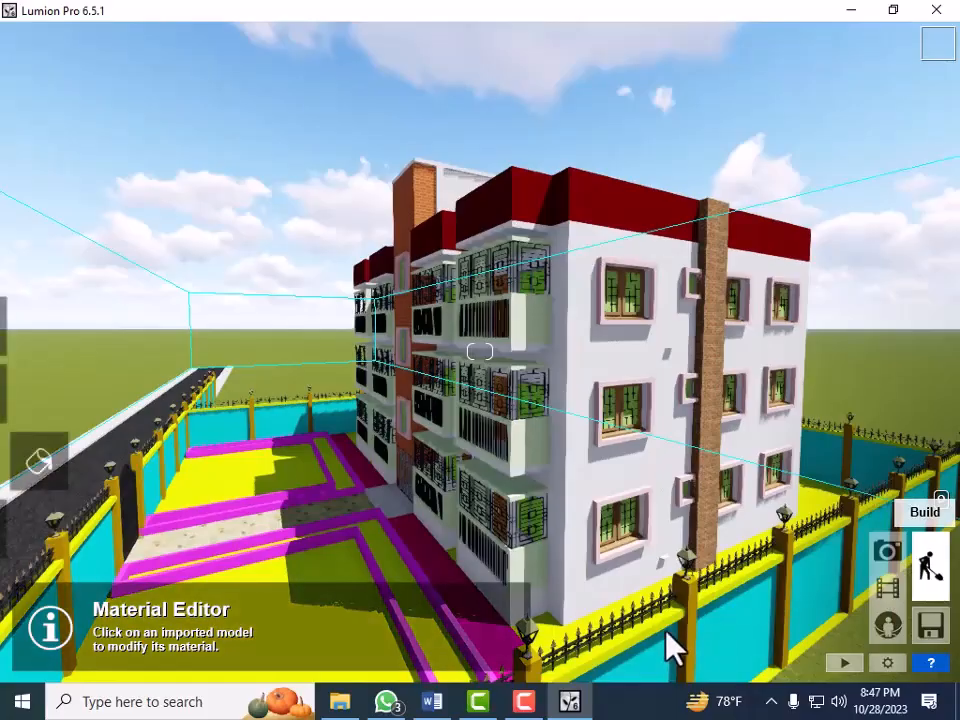
key(w)
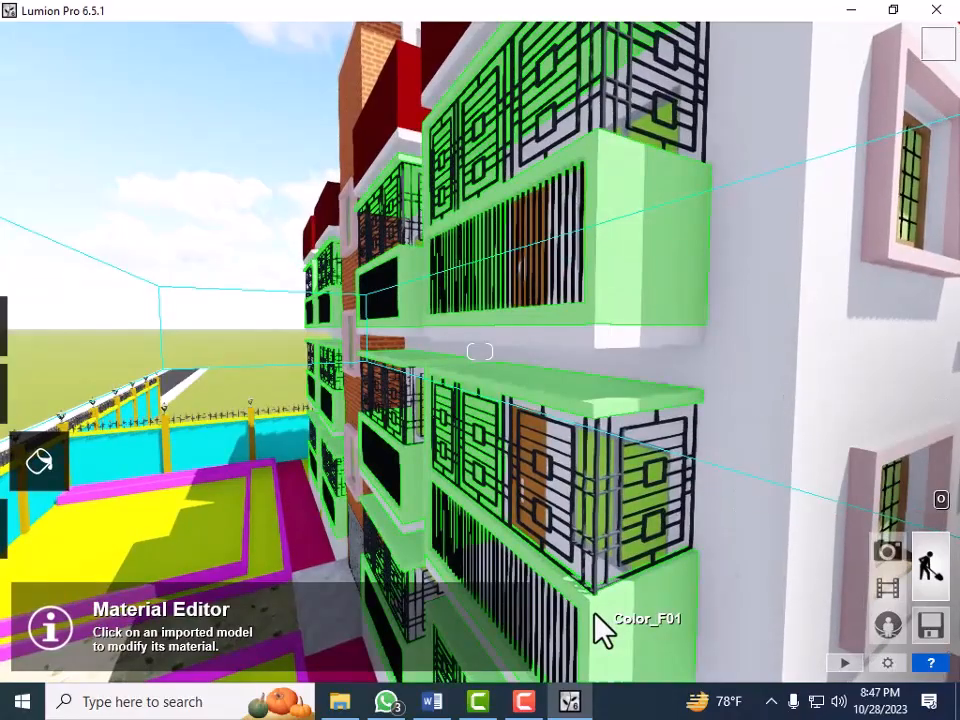
click(594, 614)
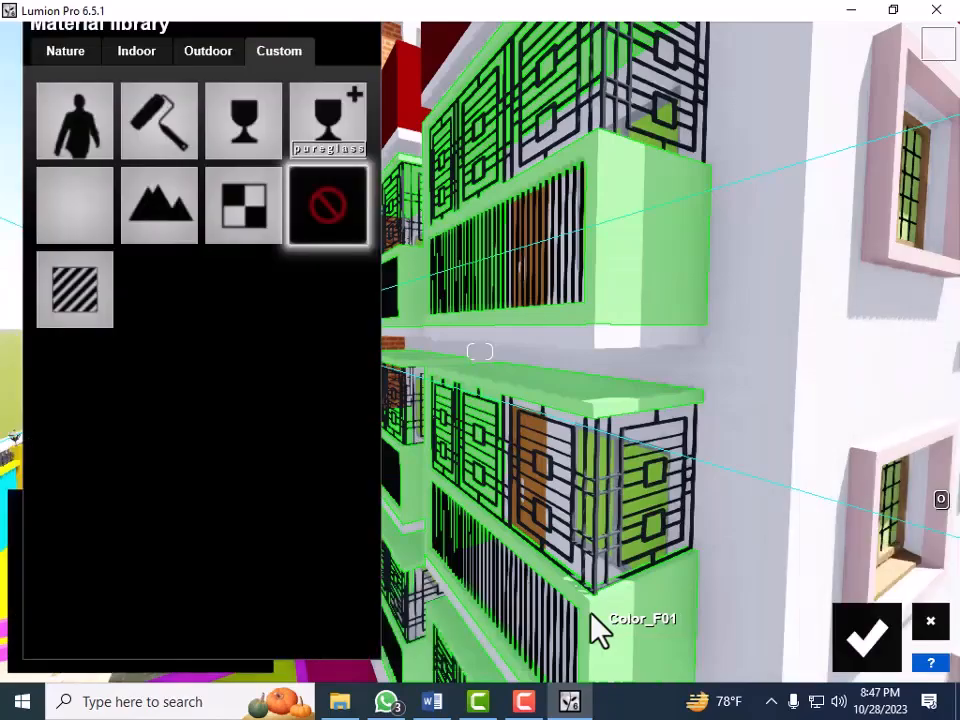
click(216, 57)
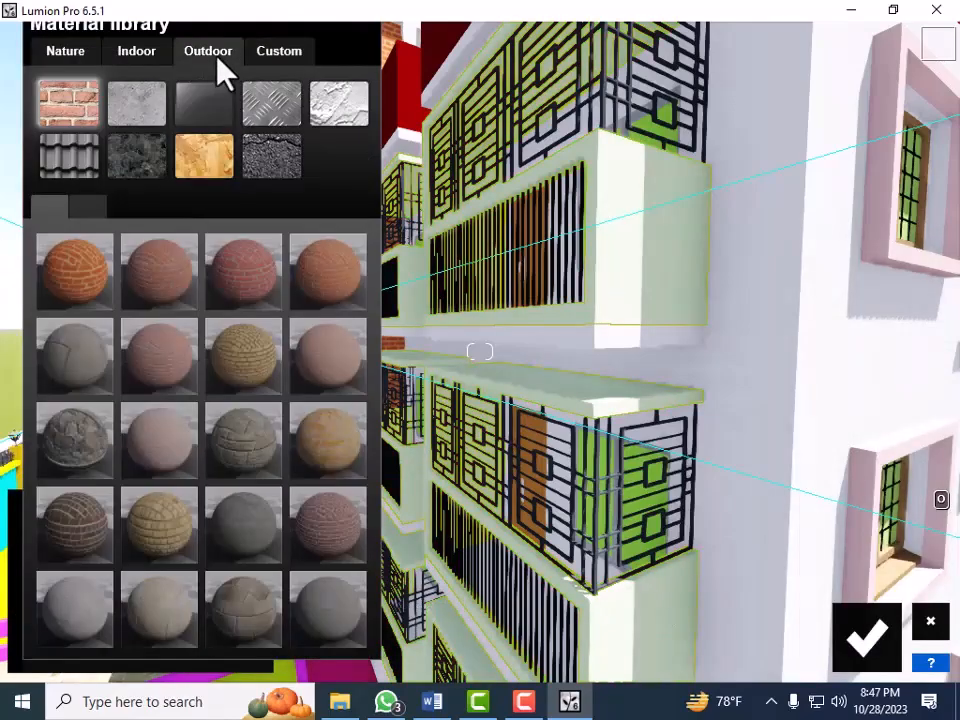
click(135, 163)
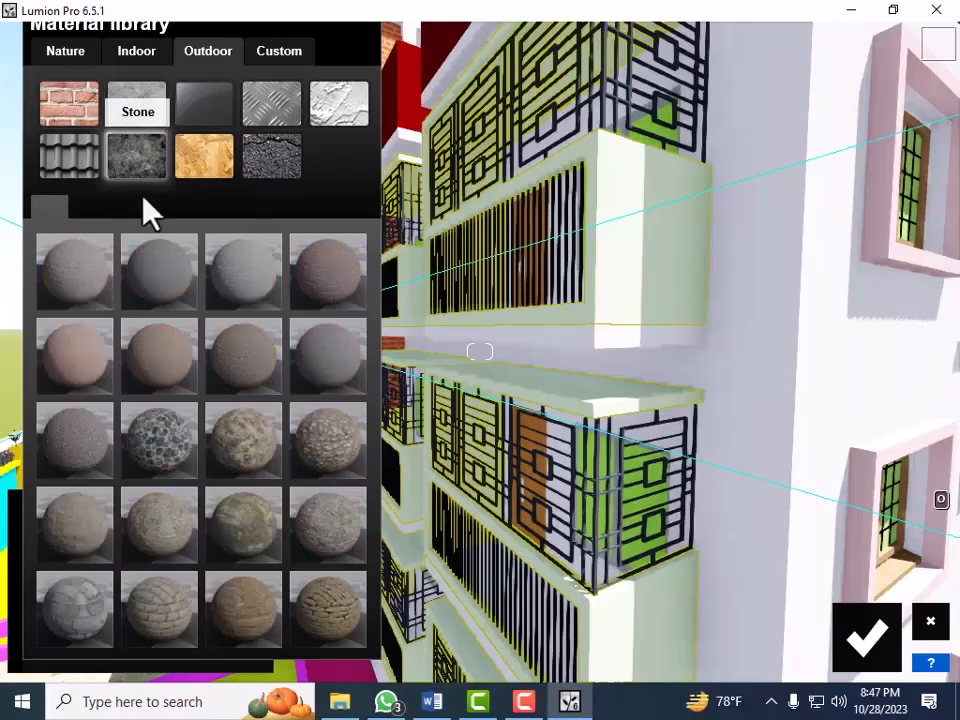
Try several stone materials on the balconies, including Pavement Stone 004 1024, 005 1024 and 008 1024
click(241, 283)
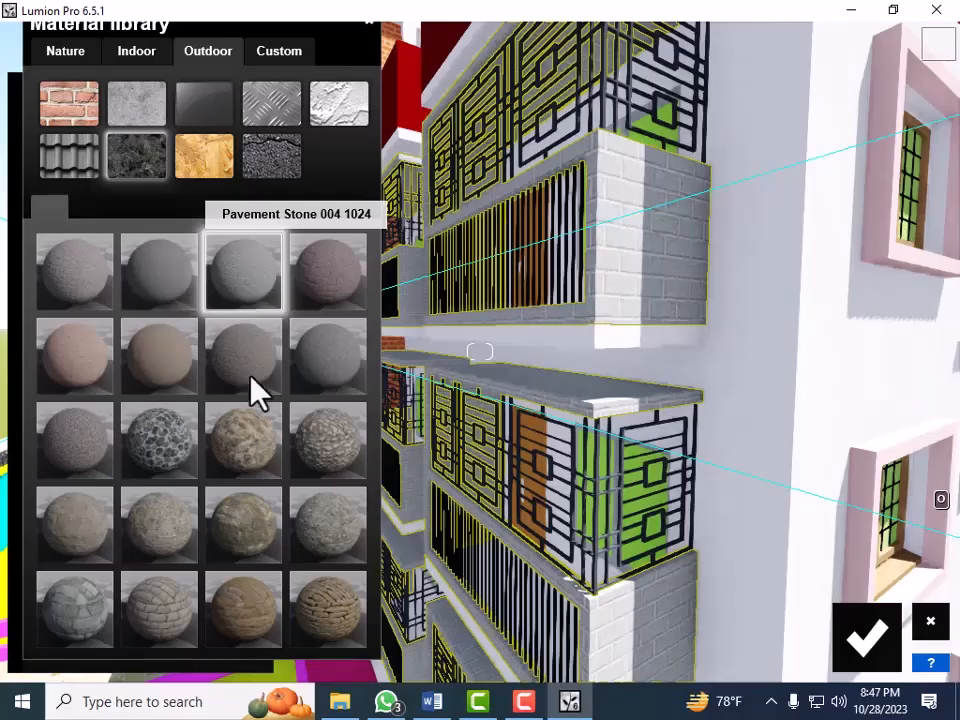
click(313, 365)
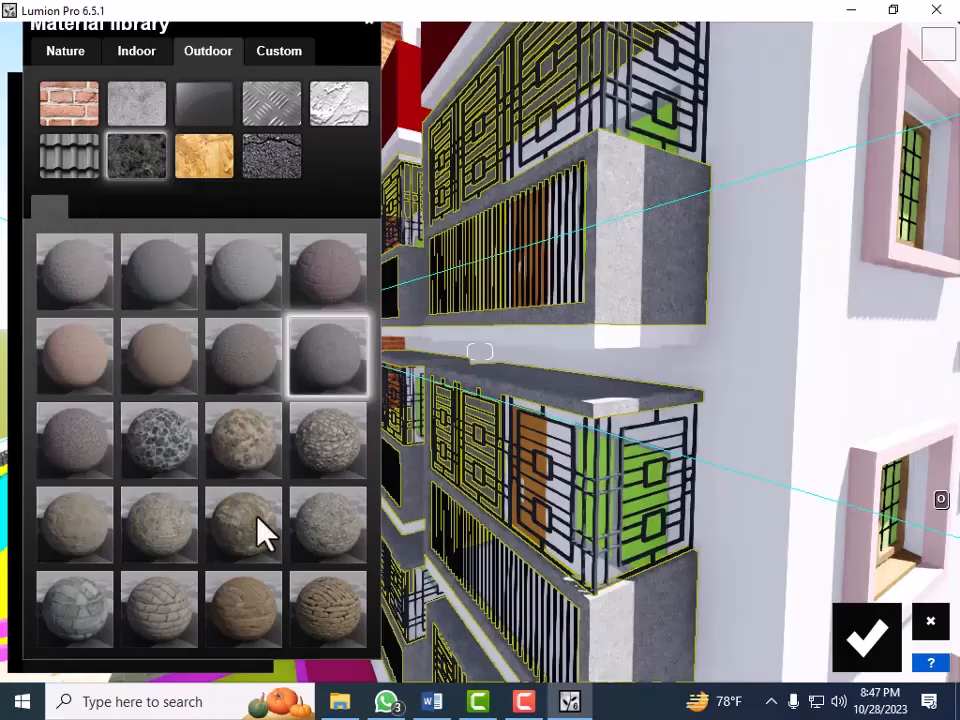
click(234, 370)
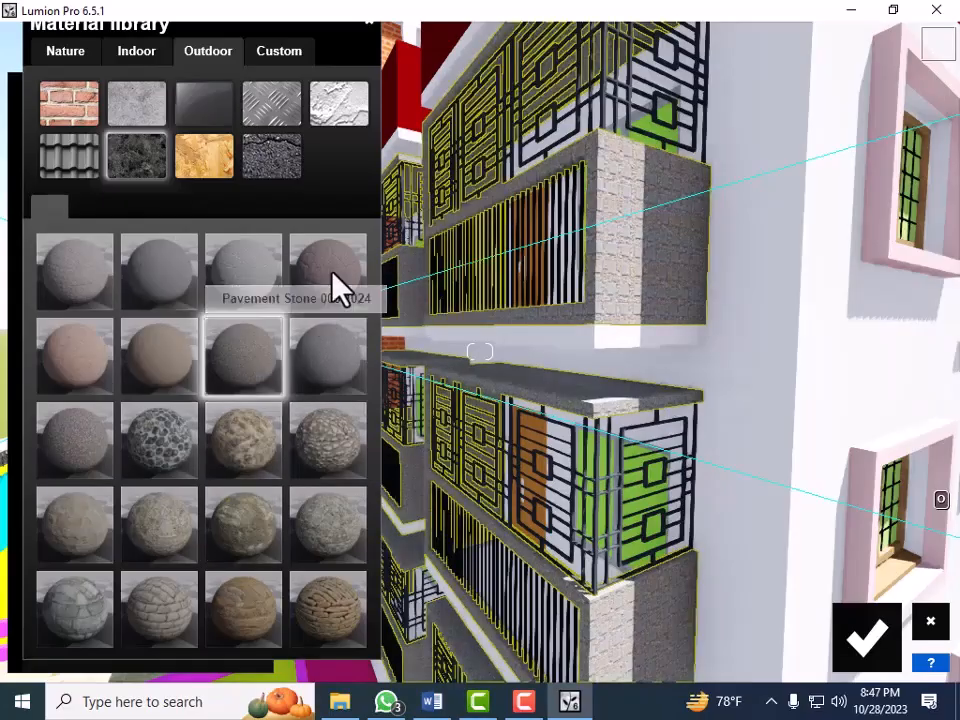
click(332, 275)
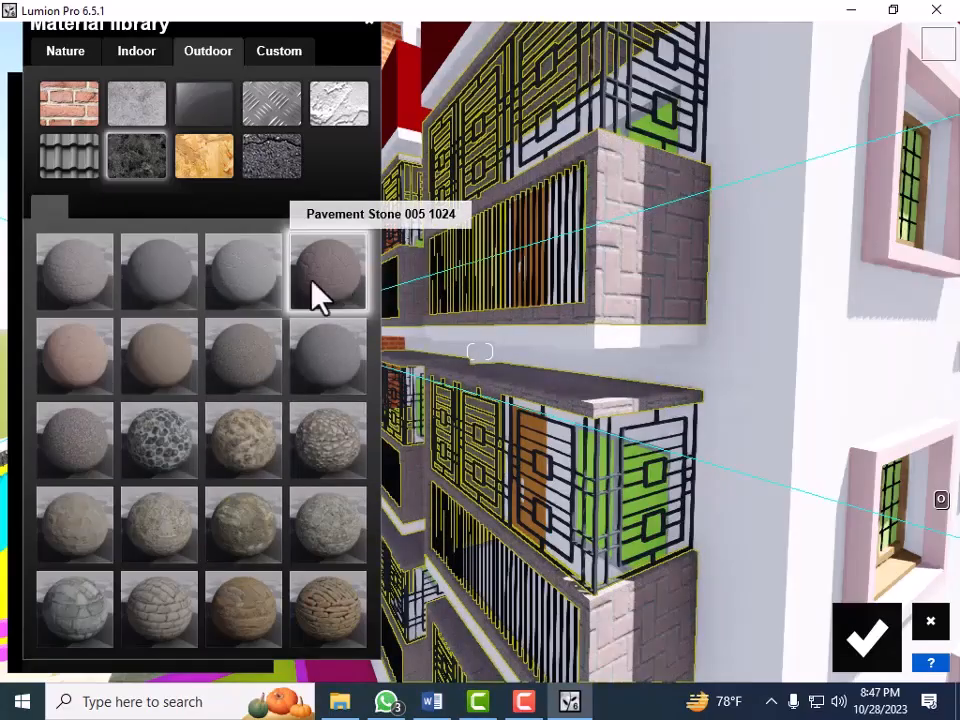
click(257, 365)
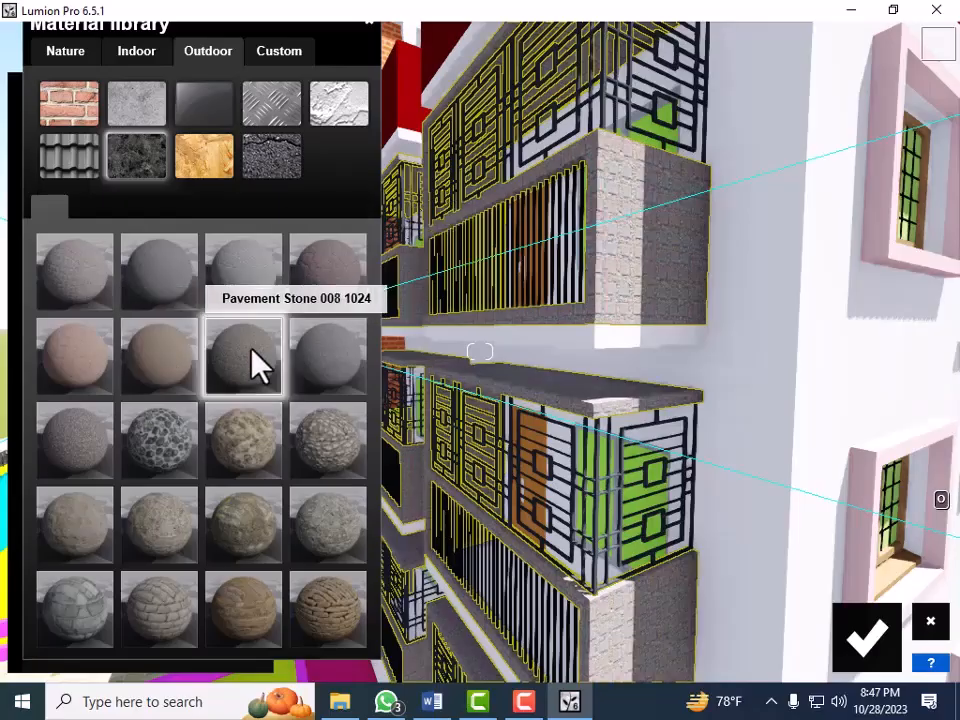
Examine the Pavement Stone 008 1024 texture on the balcony walls and slabs from close up
right_drag(501, 324, 674, 214)
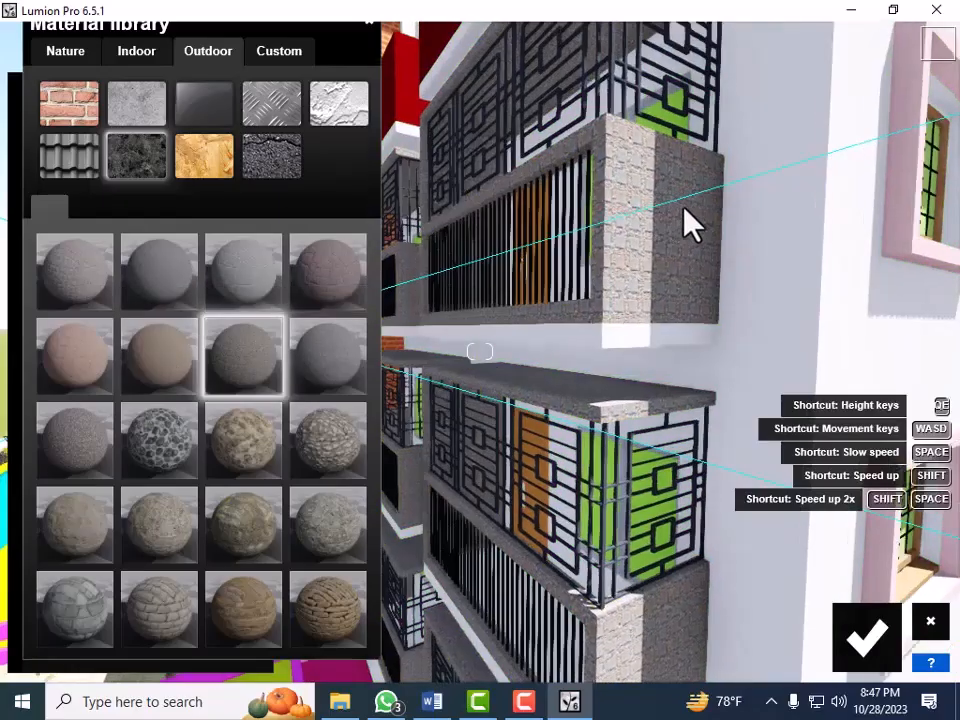
key(w)
key(d)
key(w)
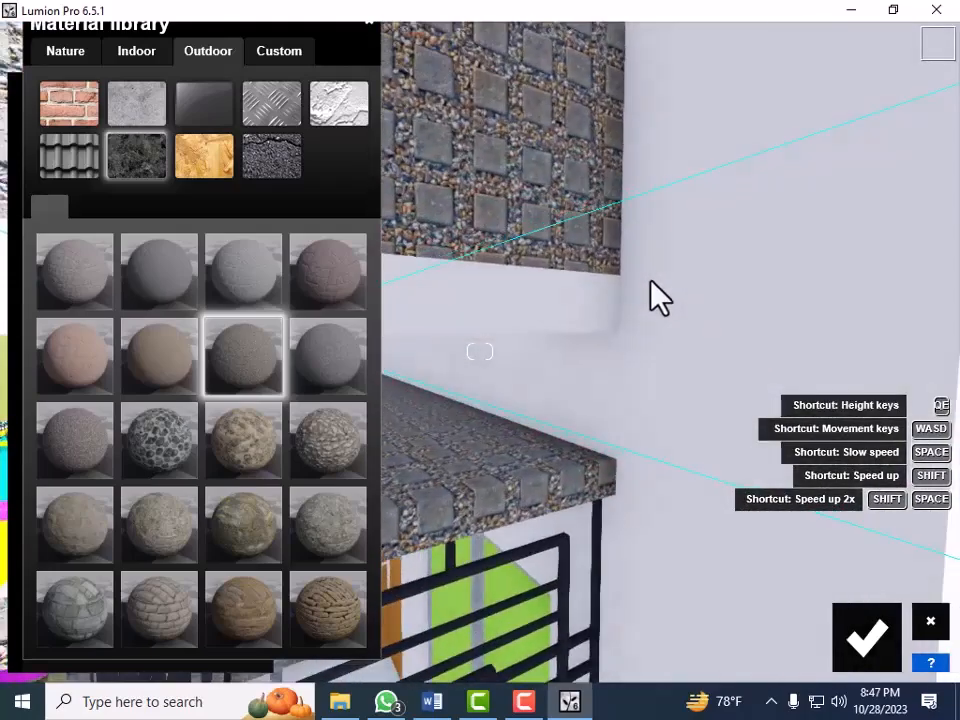
key(a)
key(w)
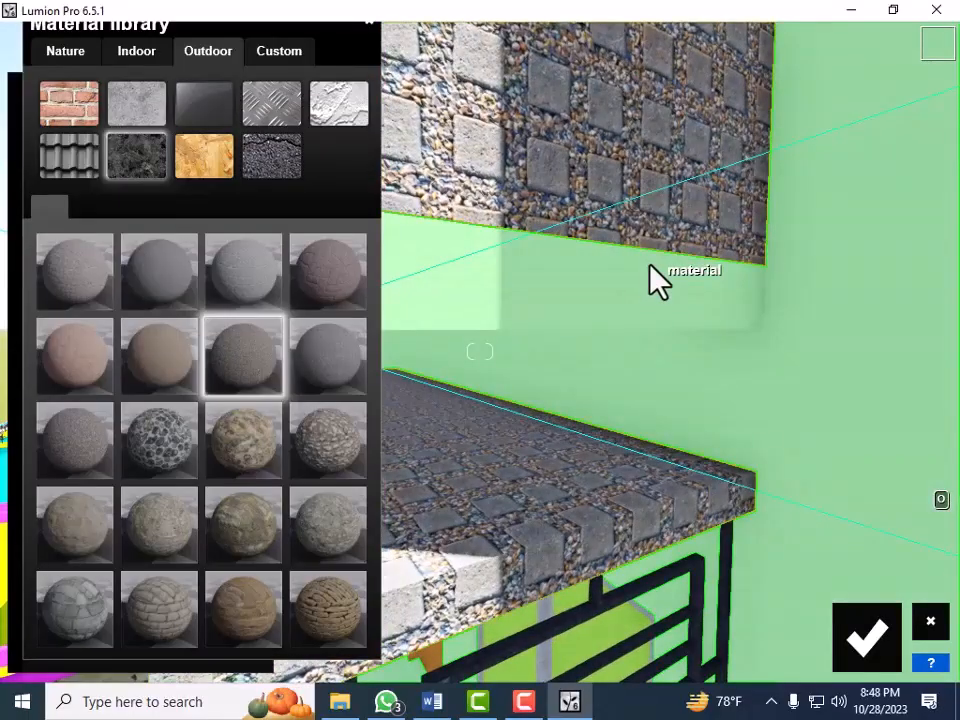
key(w)
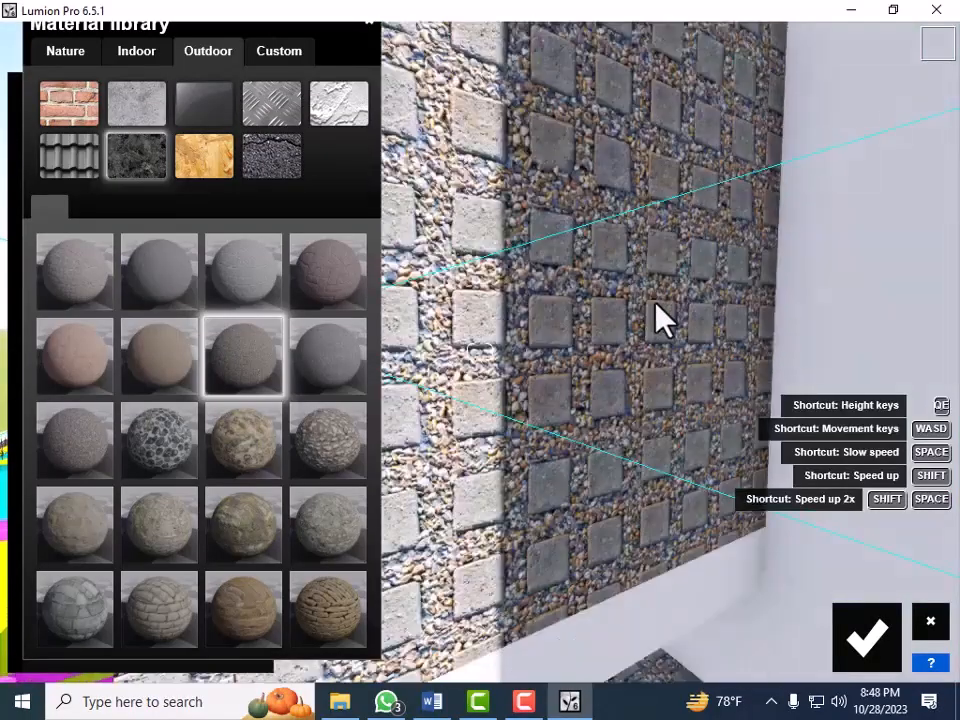
key(e)
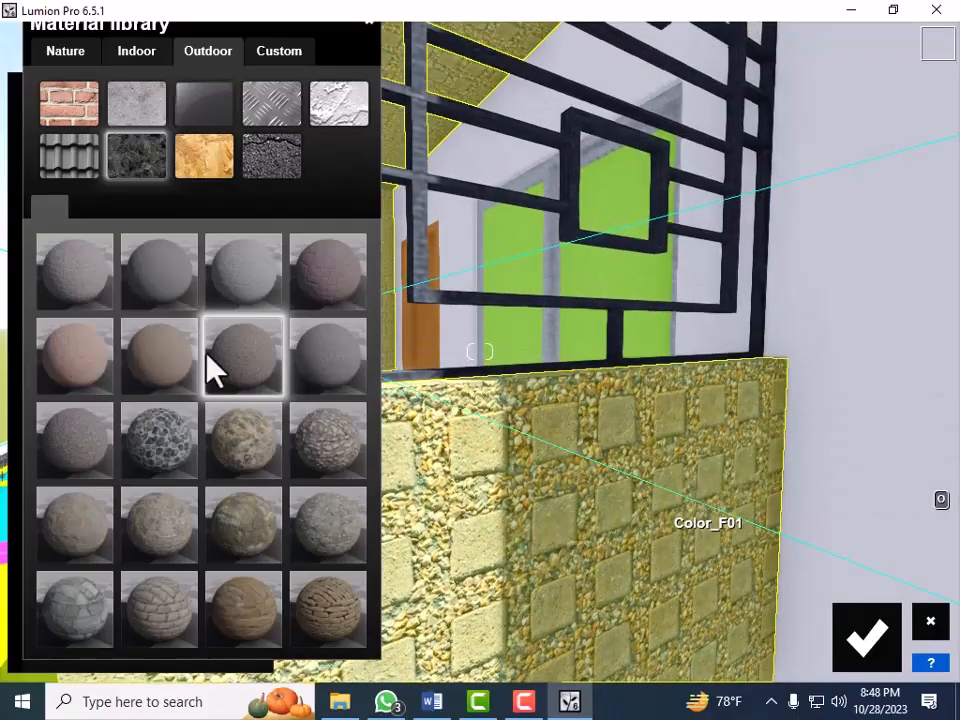
Try a grey stone block material and several concretes on the balconies, including Concrete 018 1024 and Concrete 005 1024
click(250, 266)
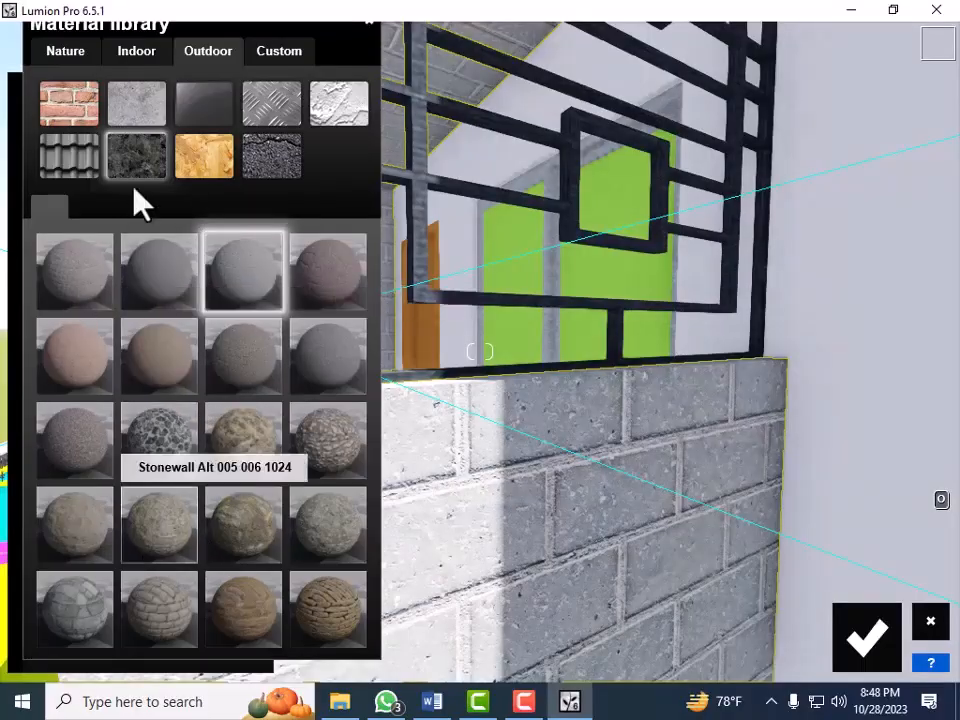
click(137, 120)
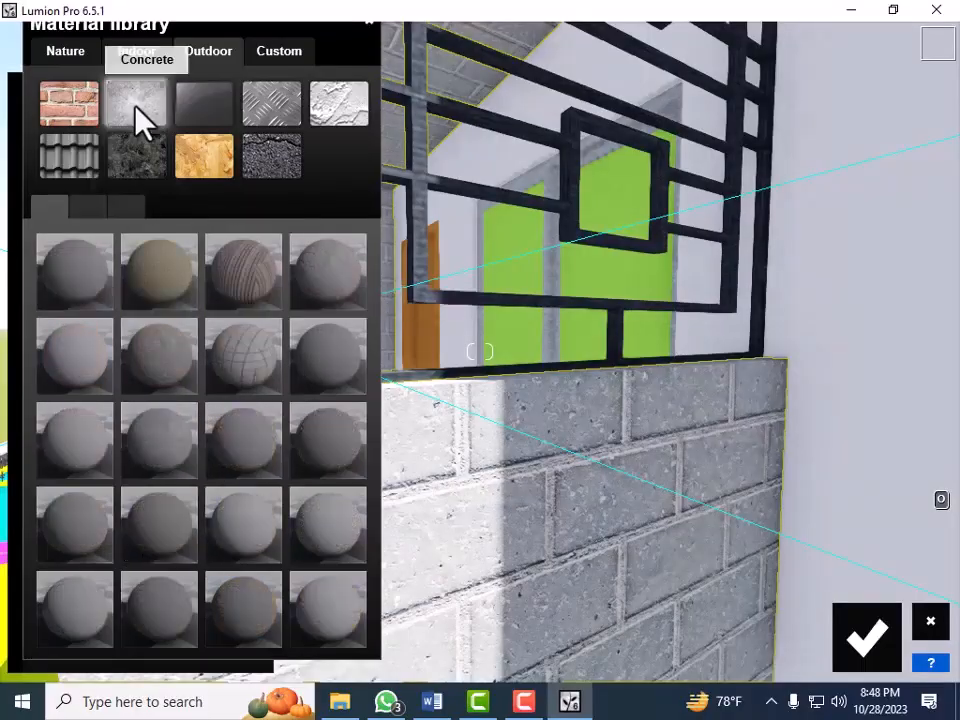
click(340, 285)
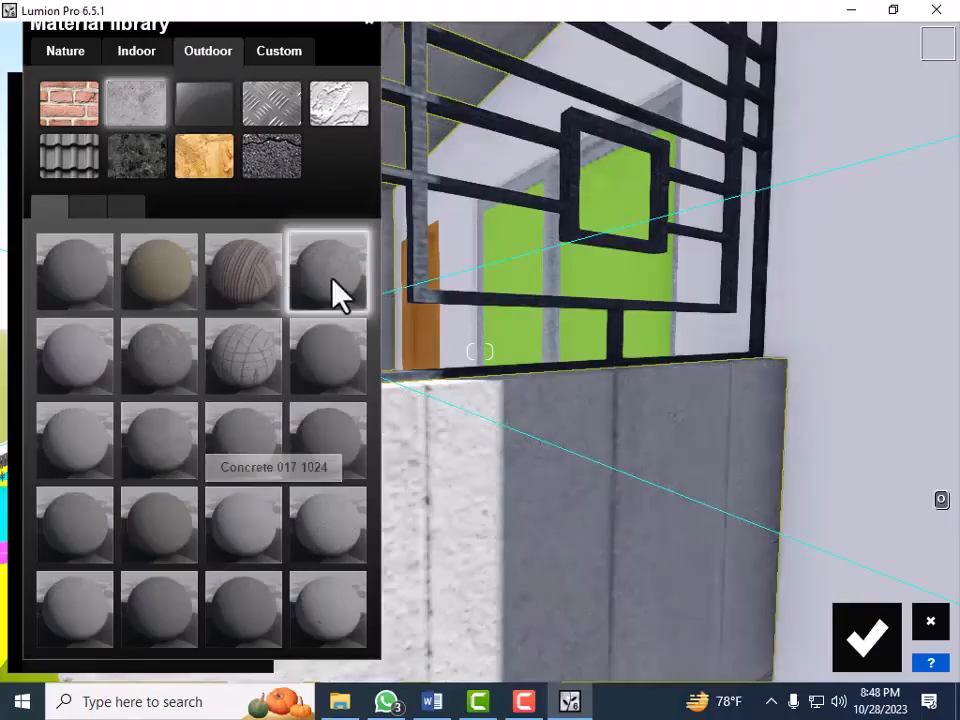
click(341, 555)
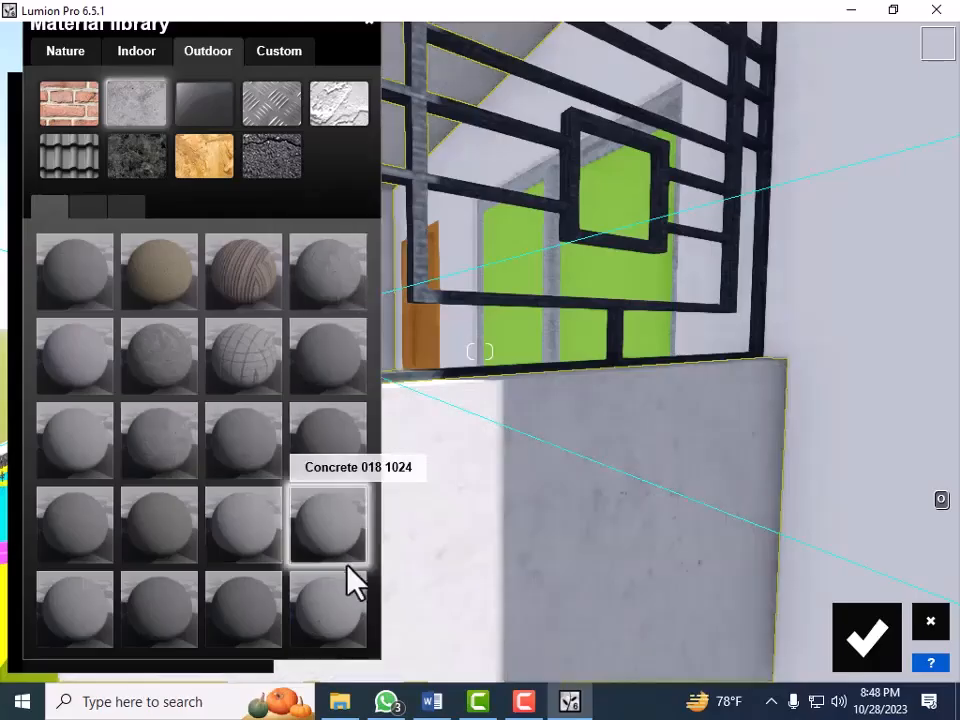
click(340, 637)
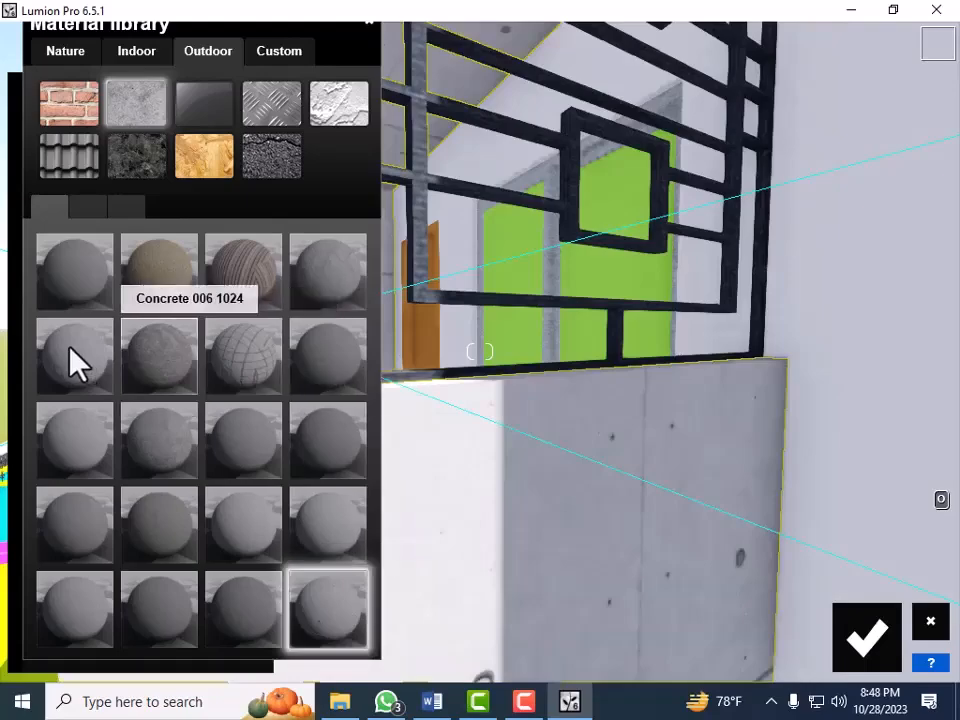
click(78, 365)
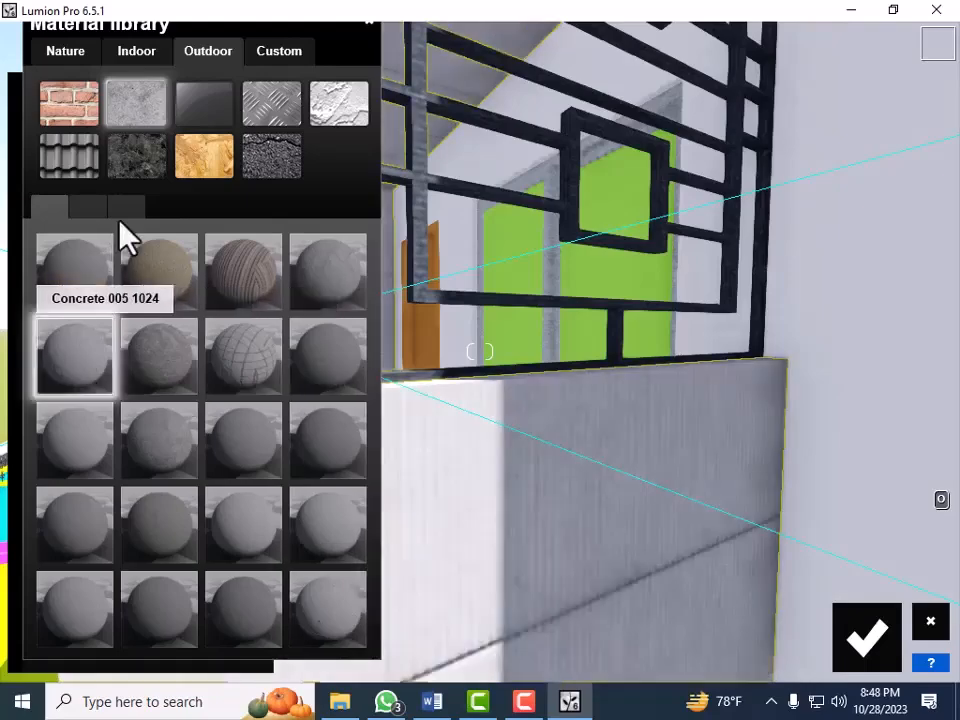
Compare further concretes on the balconies, such as Concrete 044 1024 and 025 1024, apply Concrete 023 1024, and save the materials
click(89, 207)
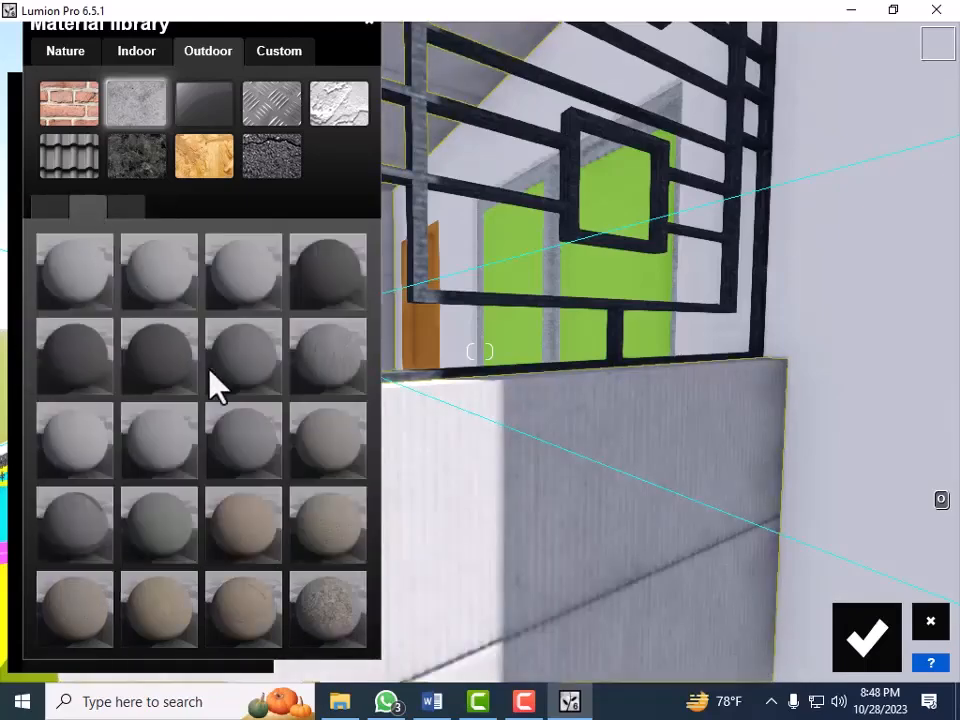
click(160, 443)
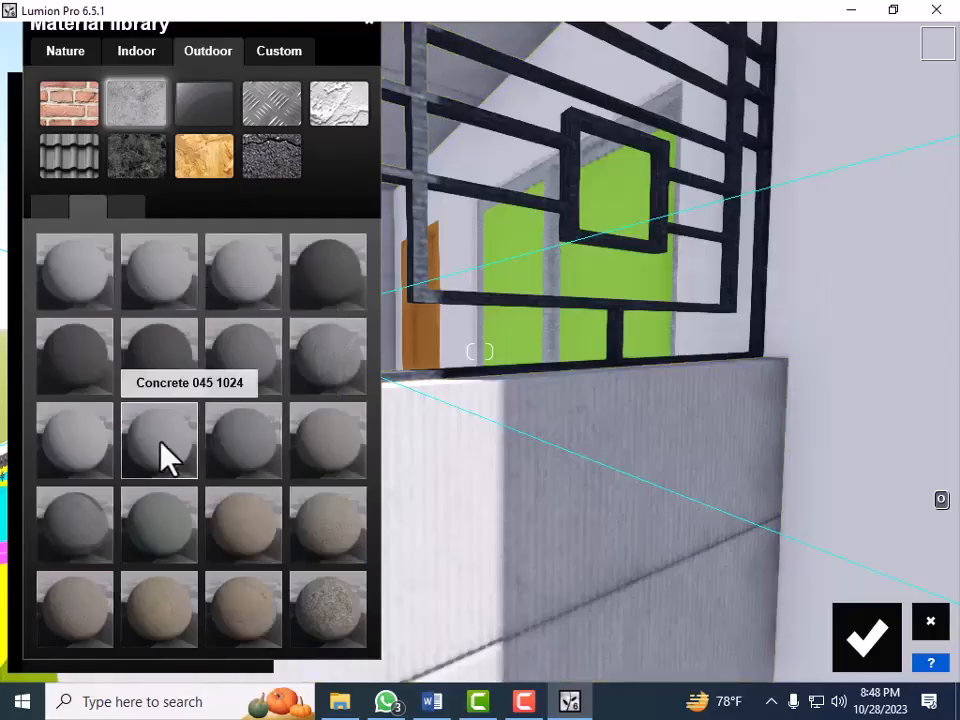
click(89, 458)
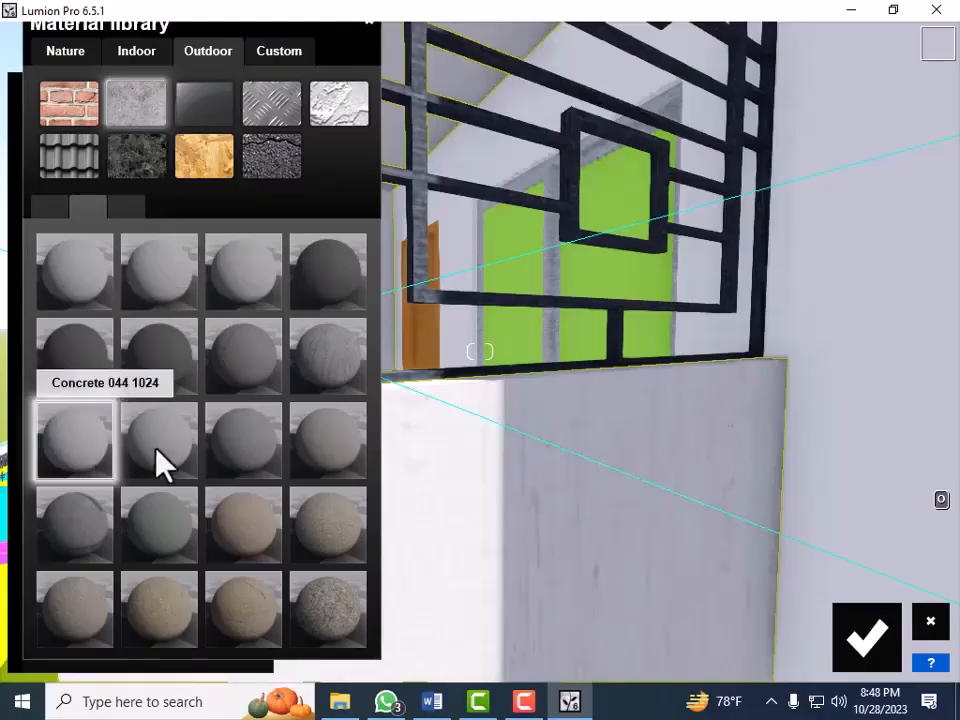
click(233, 291)
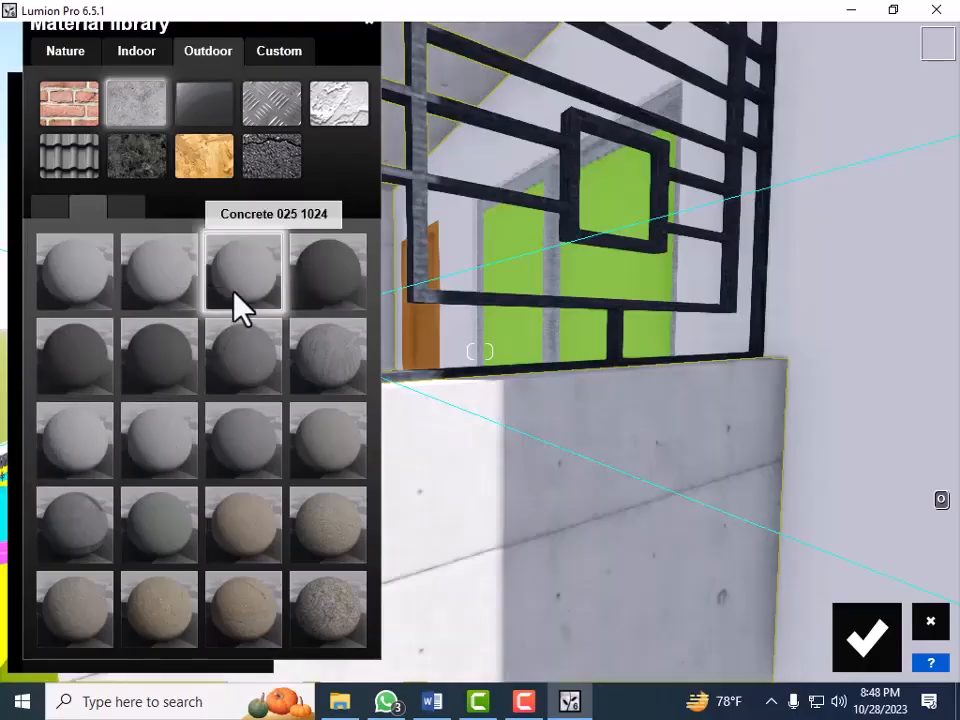
click(92, 298)
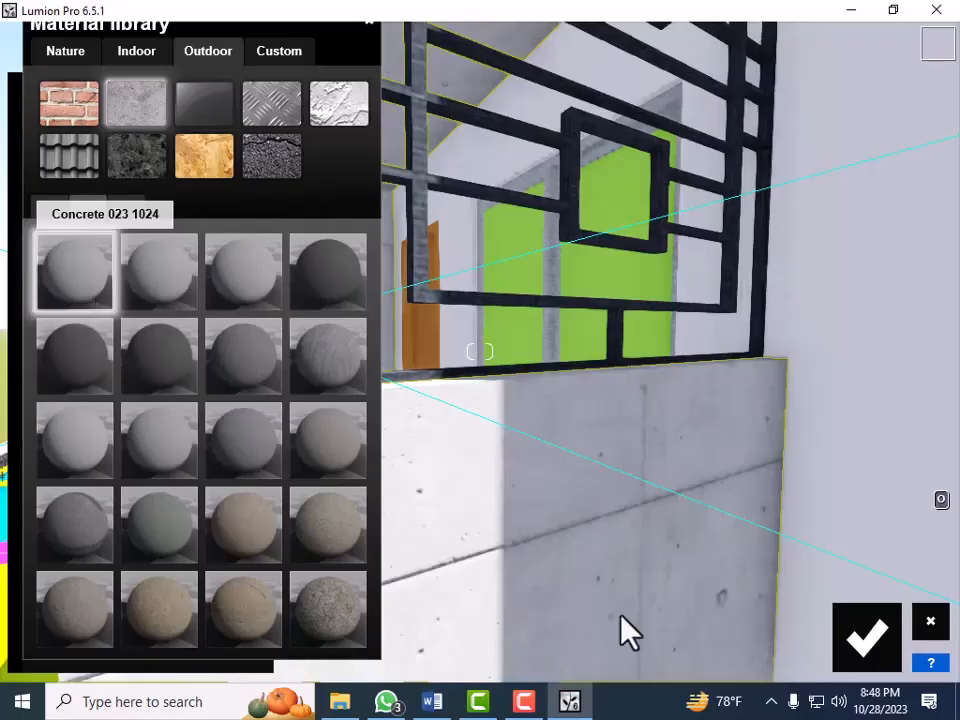
click(866, 636)
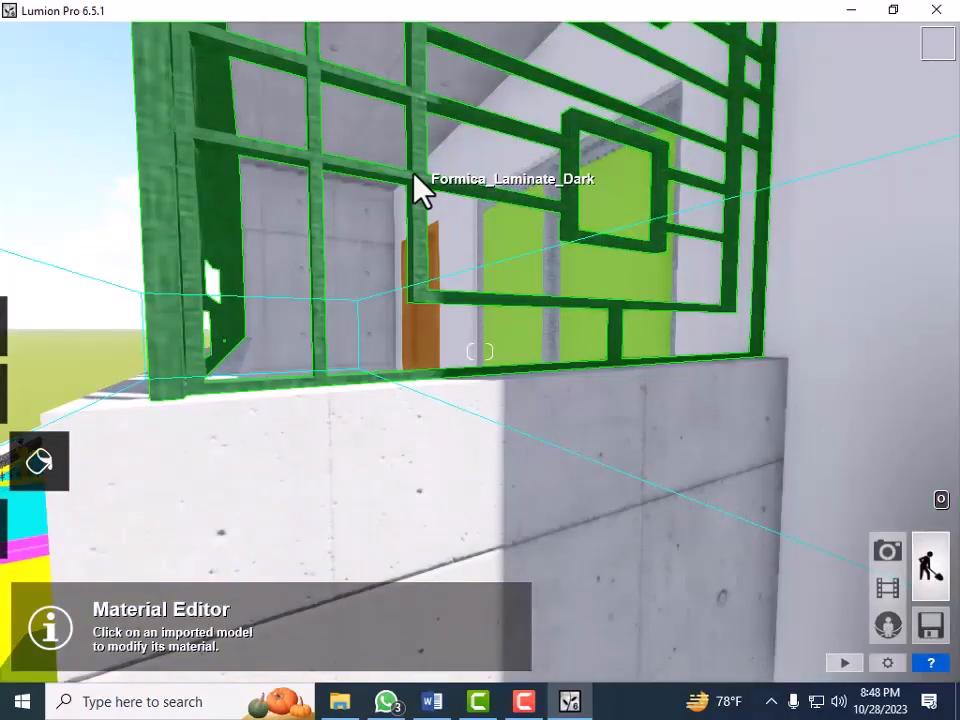
Try the custom Color material on the building's outer walls in green, darkened blue and teal shades, and discard the changes
click(640, 455)
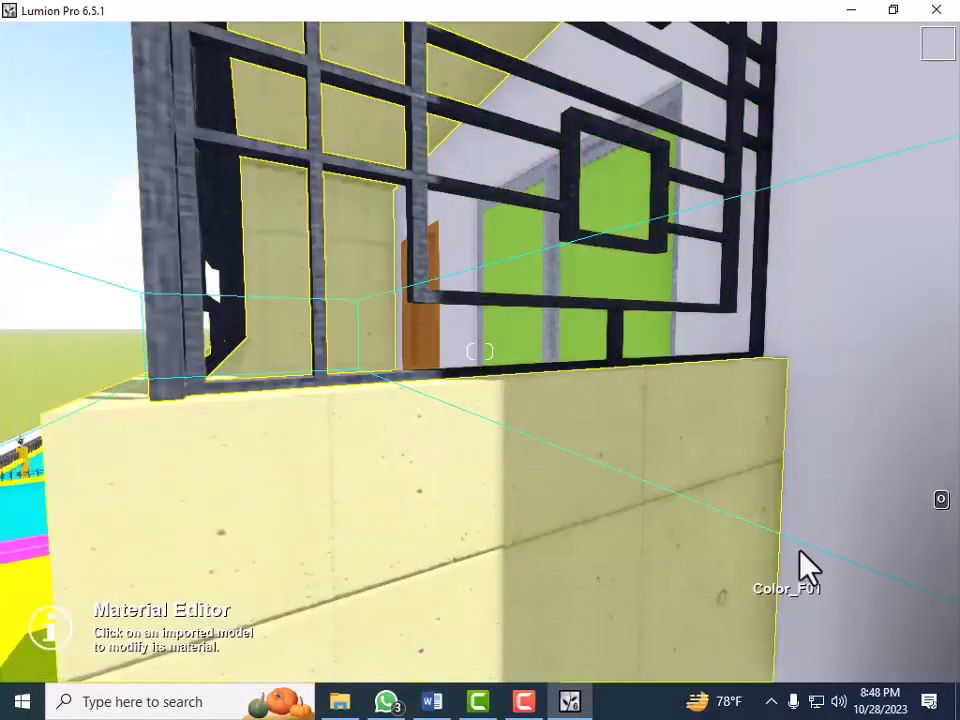
key(s)
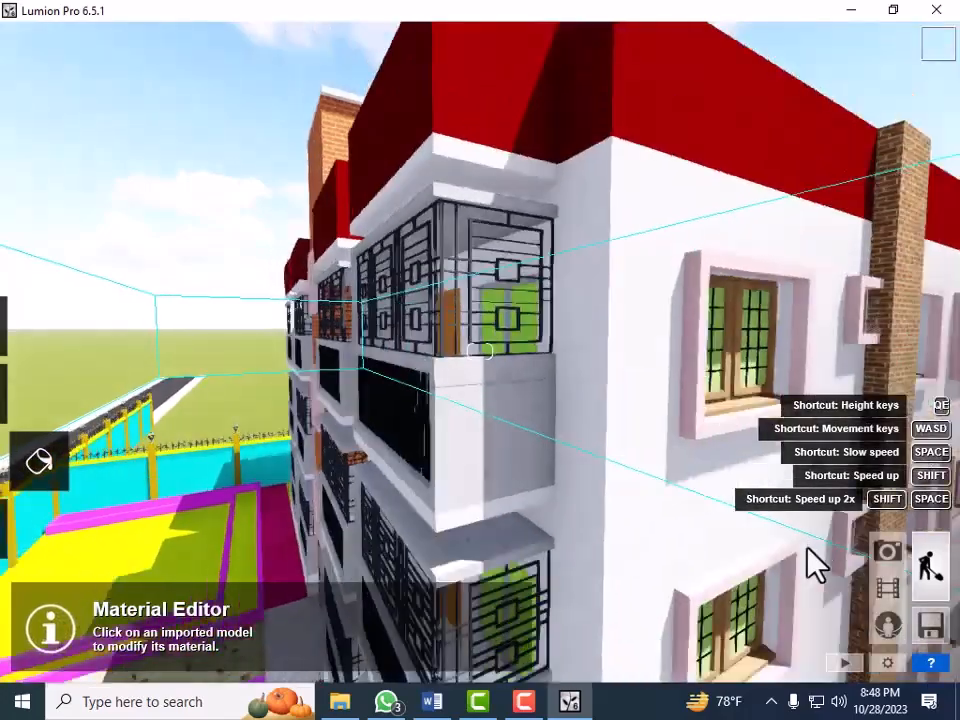
key(w)
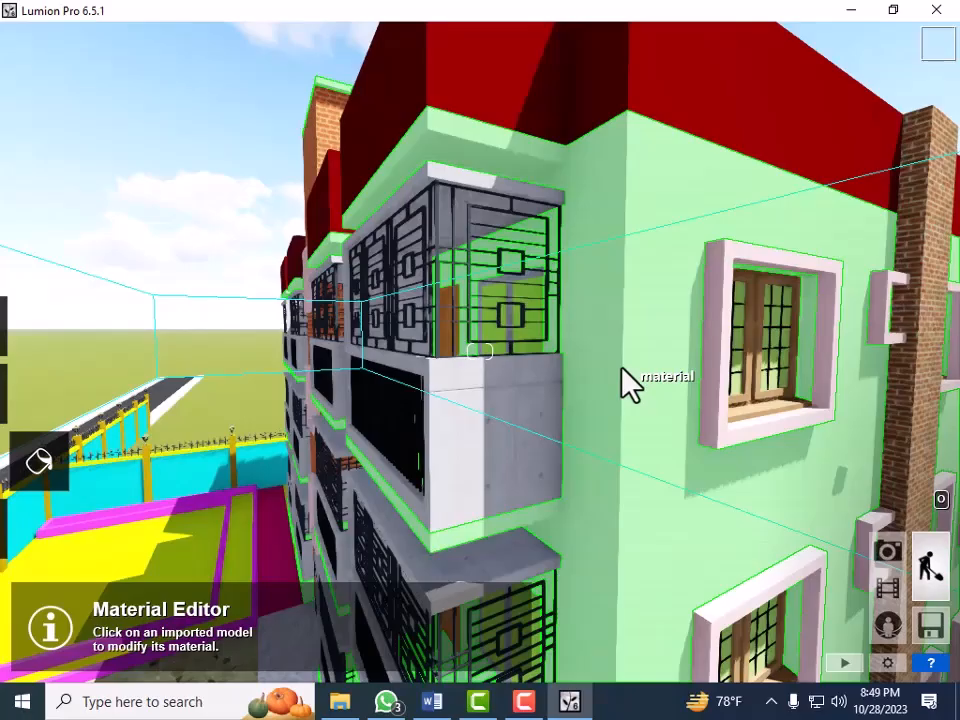
click(623, 372)
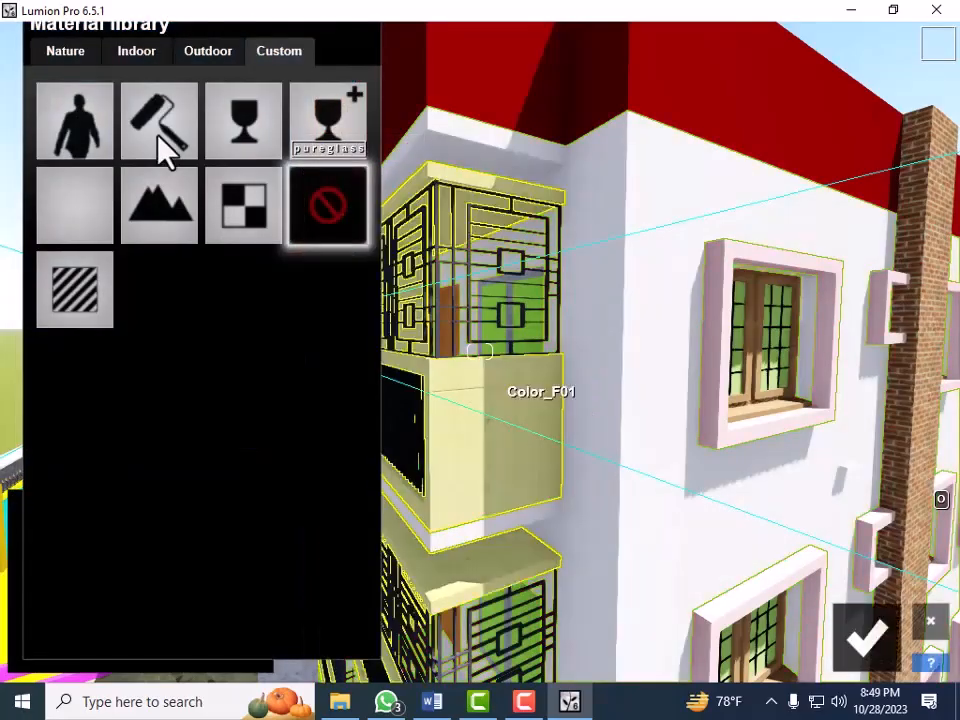
click(159, 139)
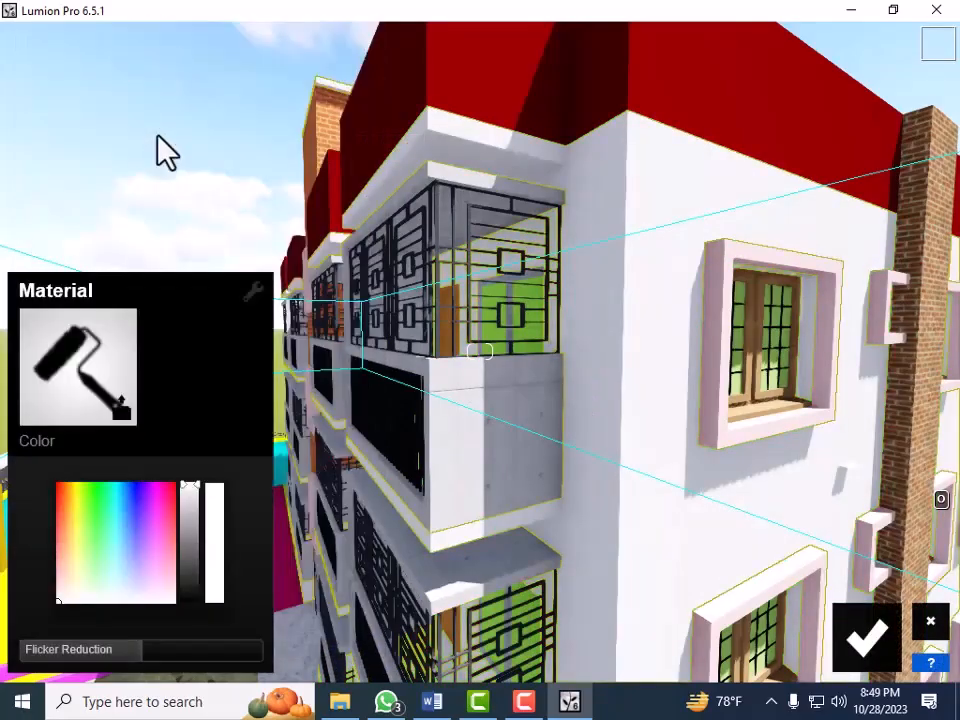
click(93, 560)
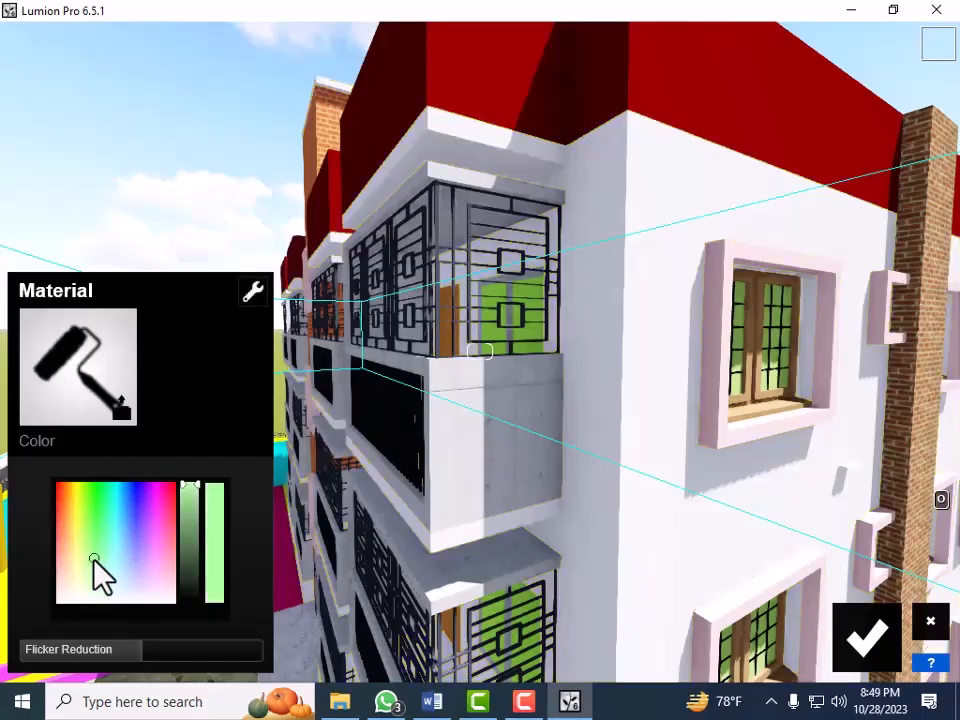
click(131, 586)
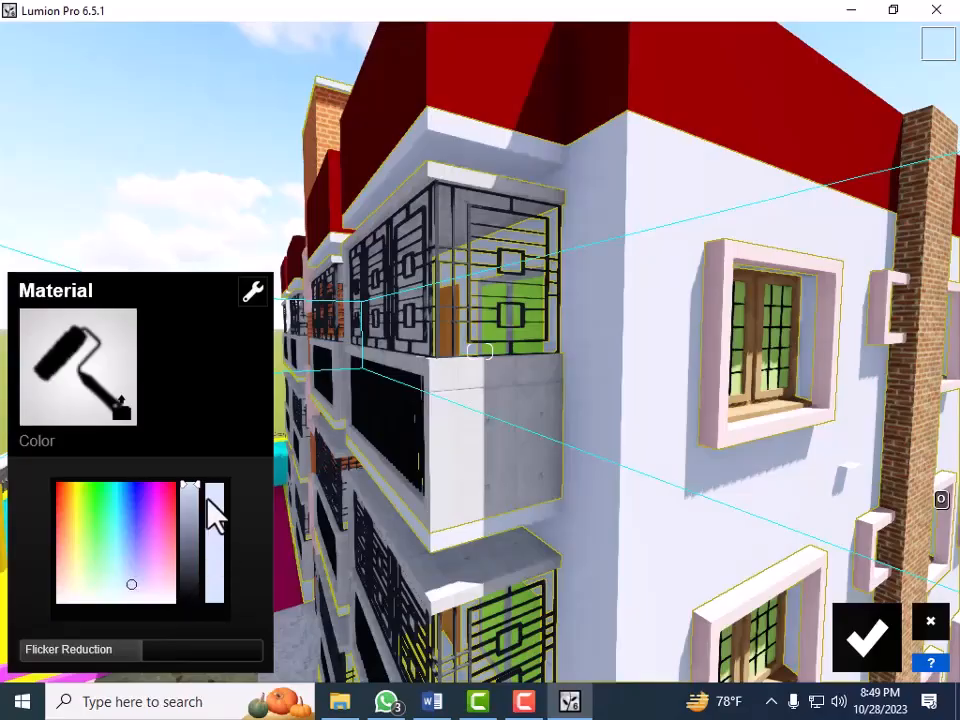
drag(197, 508, 197, 524)
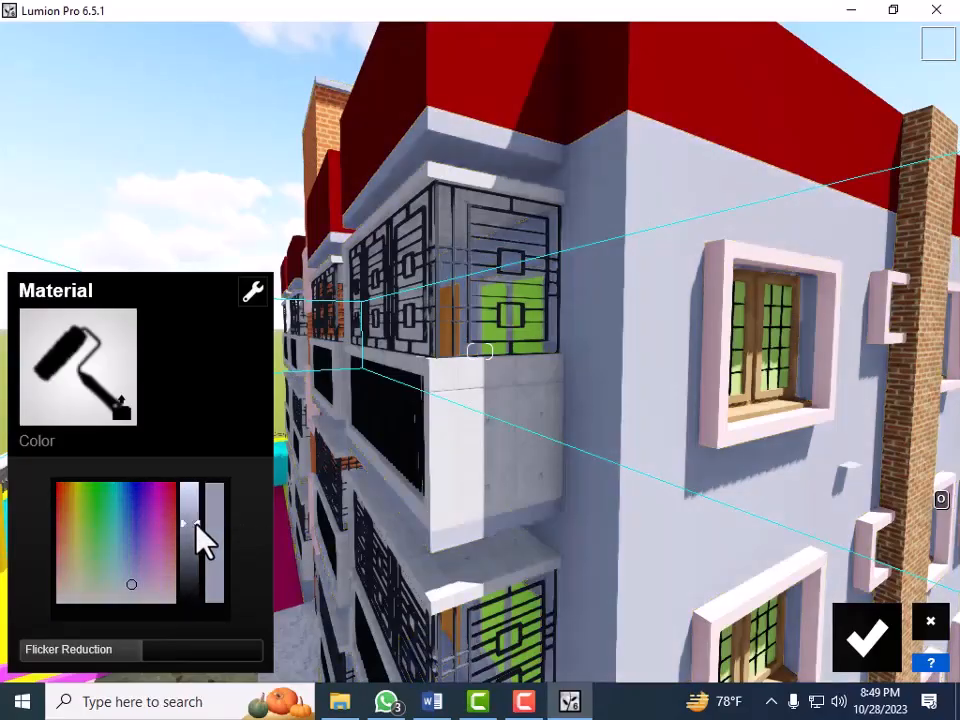
click(127, 558)
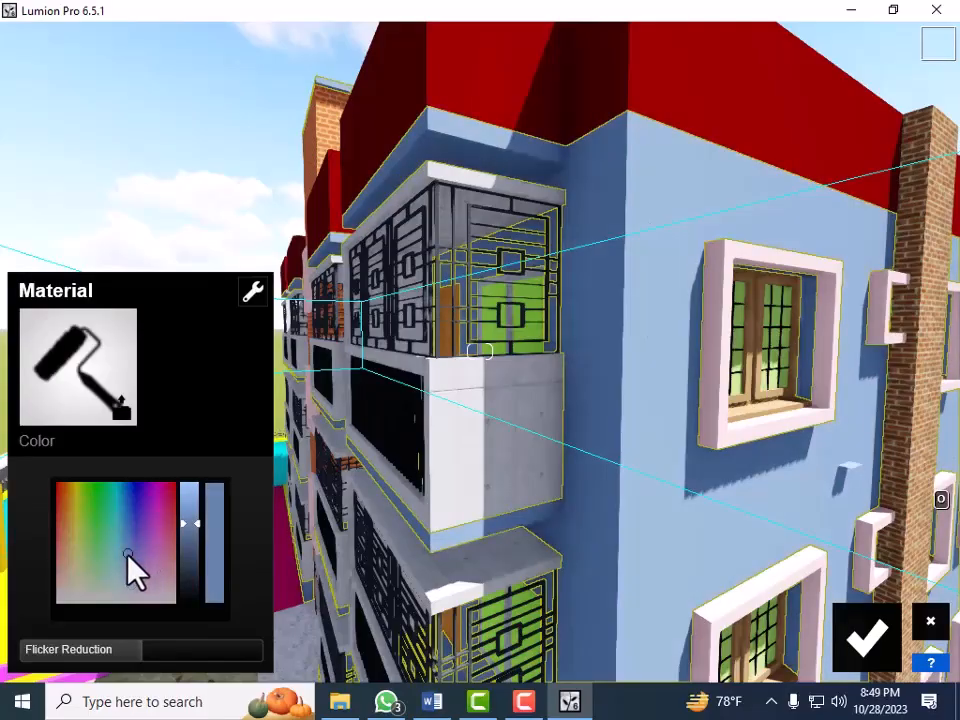
click(117, 520)
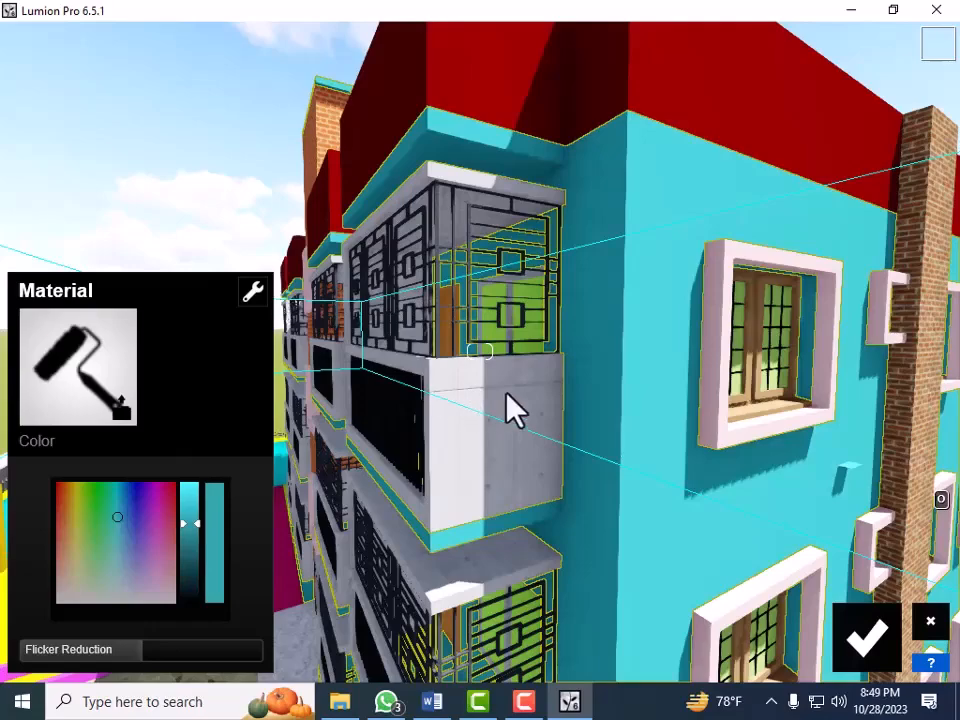
click(931, 623)
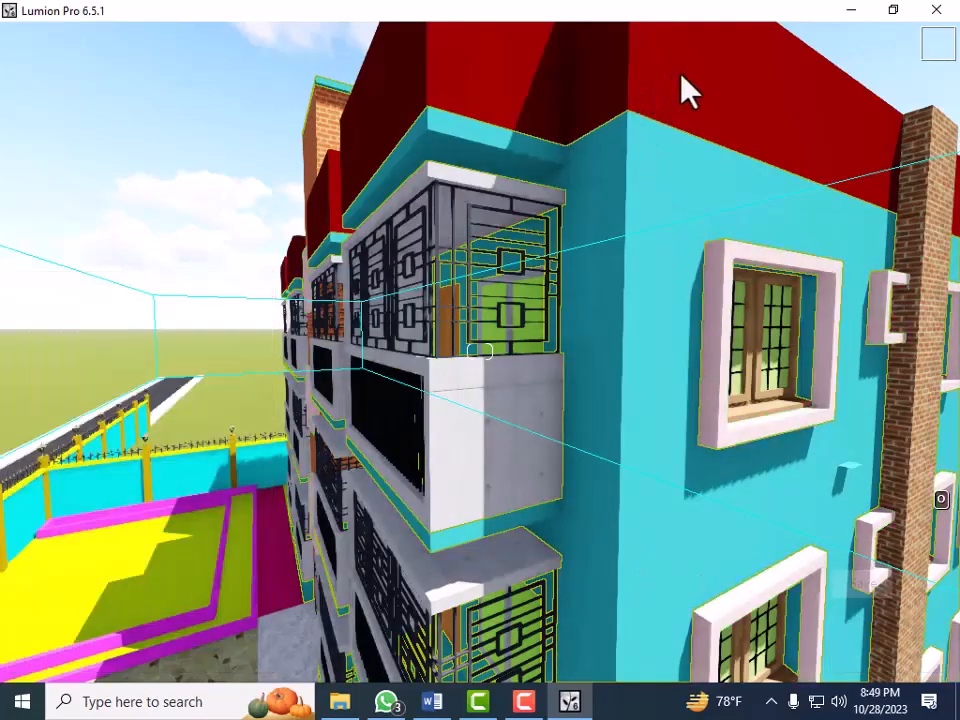
Open the red roof parapet's Color_A08 material for editing and replace it with the custom Color material
click(925, 607)
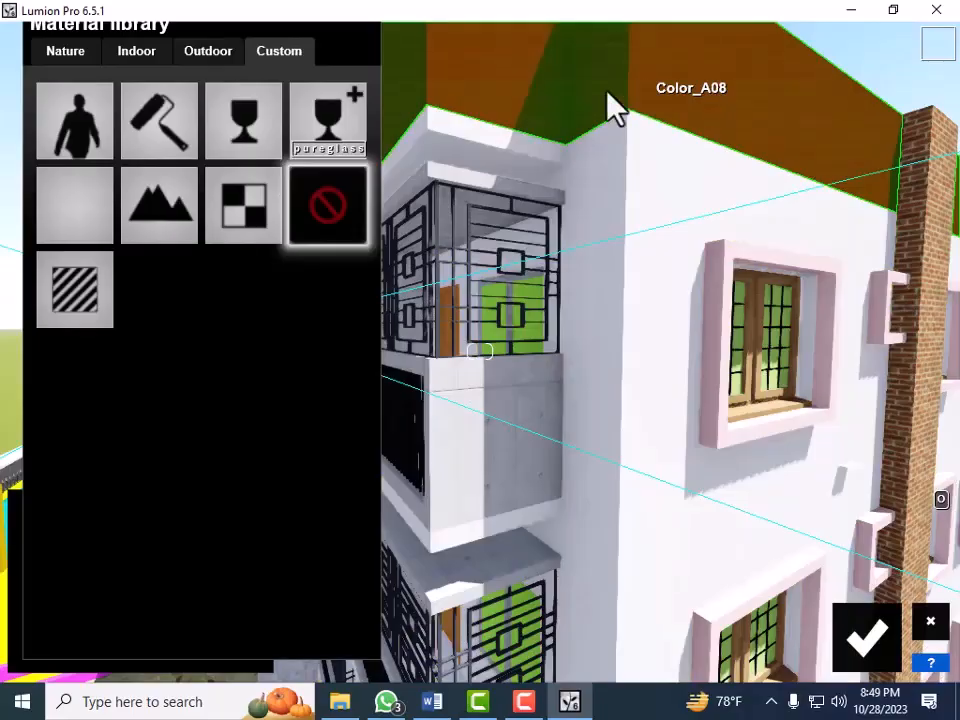
click(160, 120)
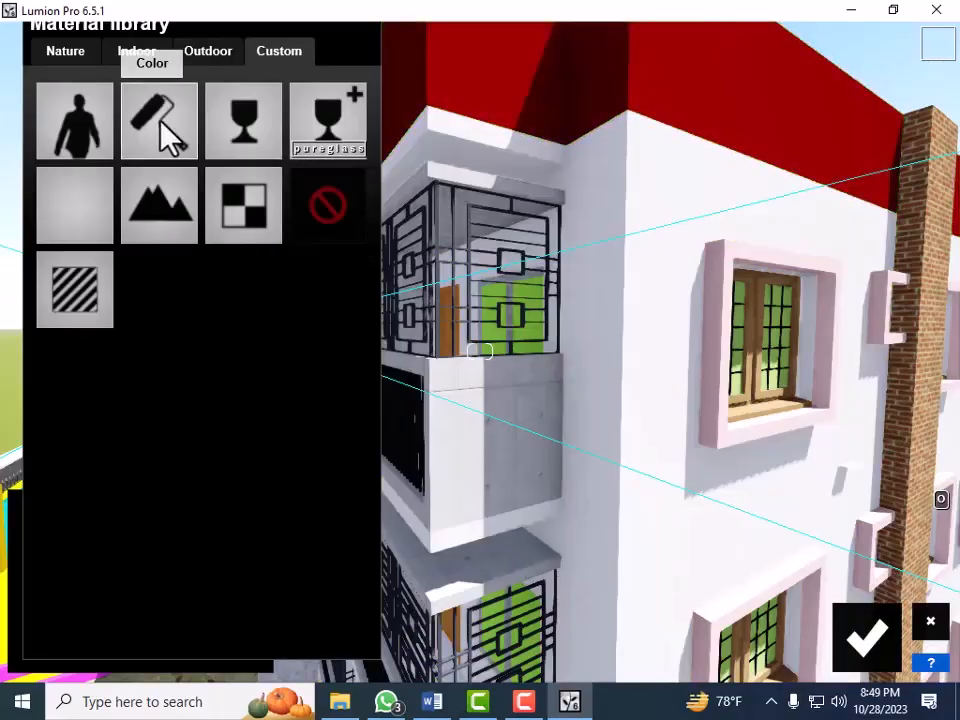
click(161, 125)
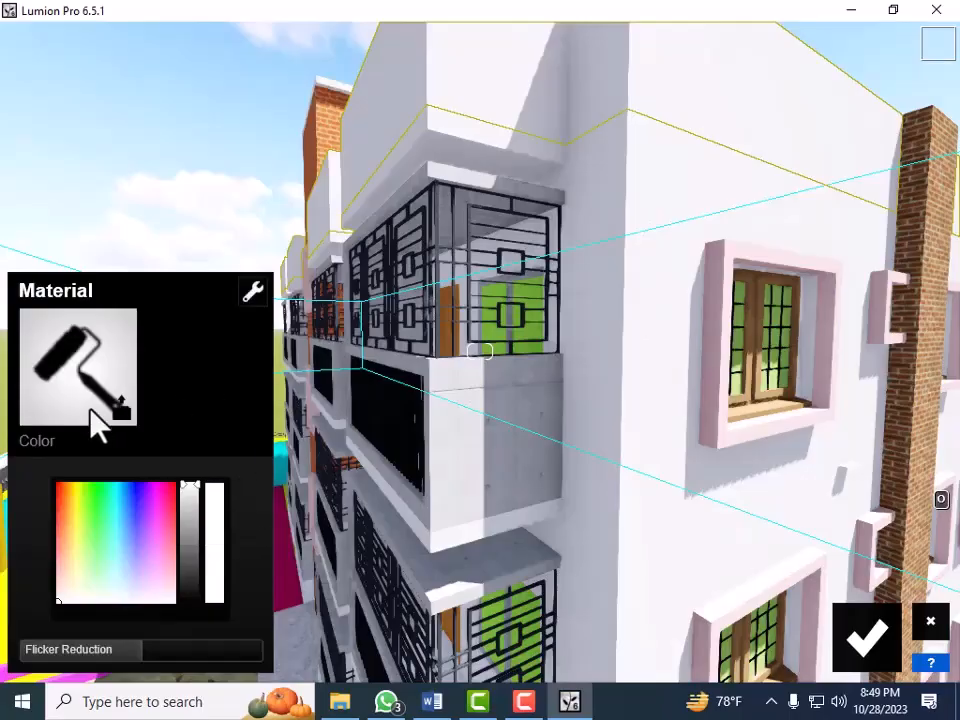
Darken the roof parapet's white colour slightly to a very light grey and save the material
click(189, 494)
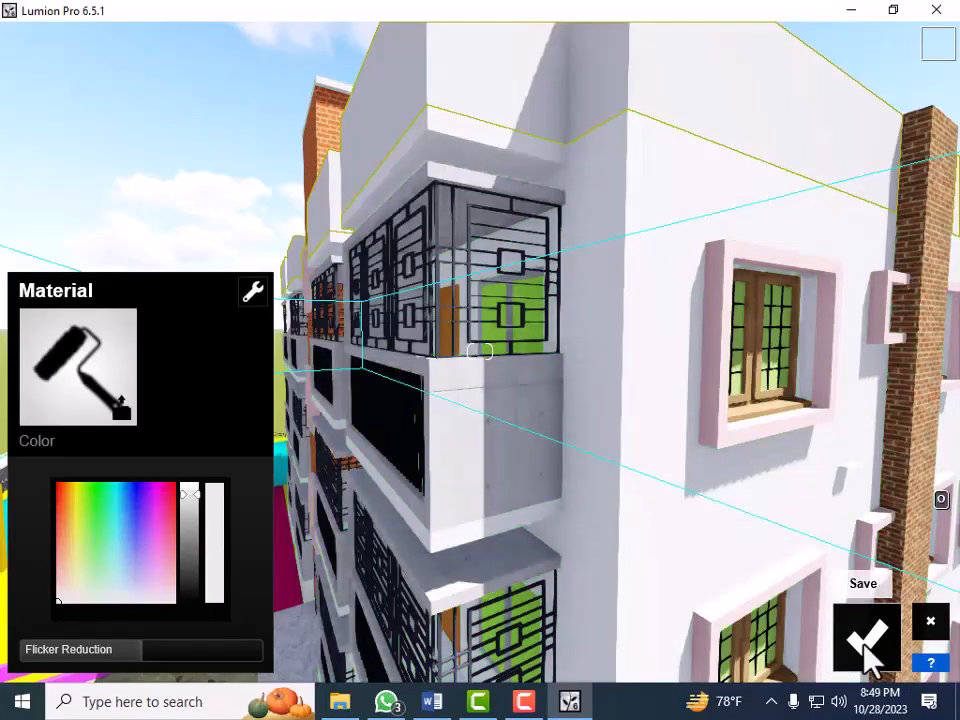
click(867, 648)
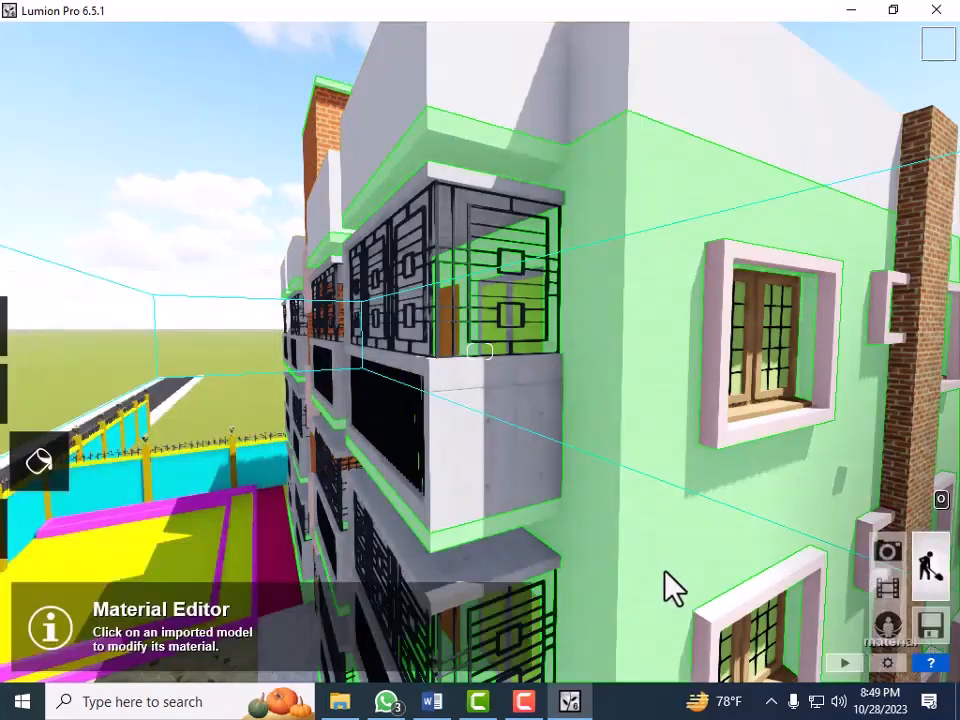
Open the material choices for the pink window surround on the side wall
key(s)
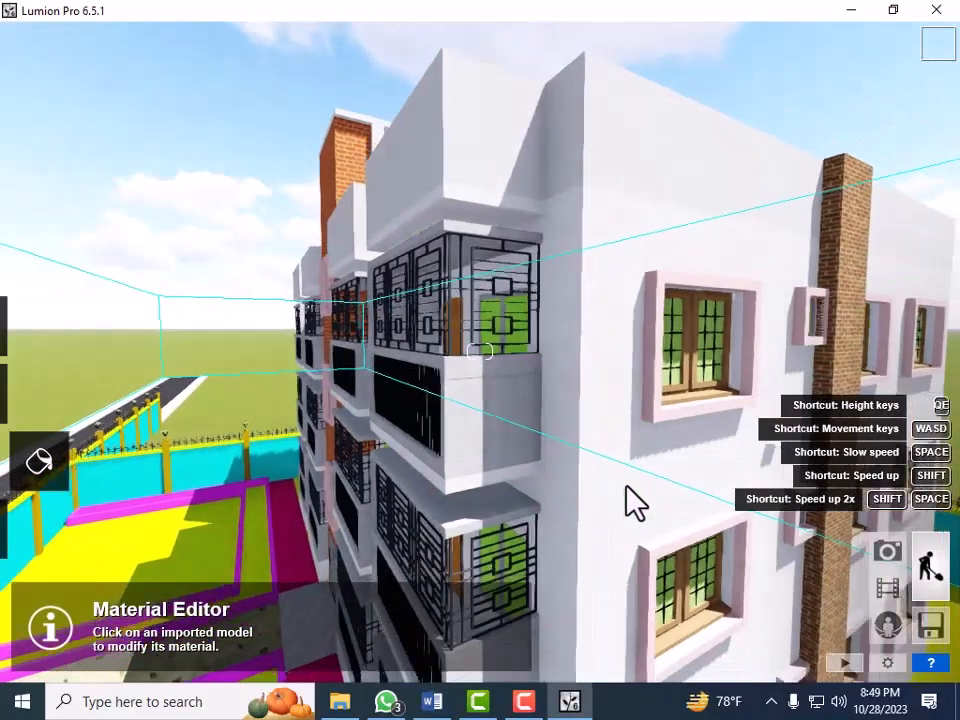
key(w)
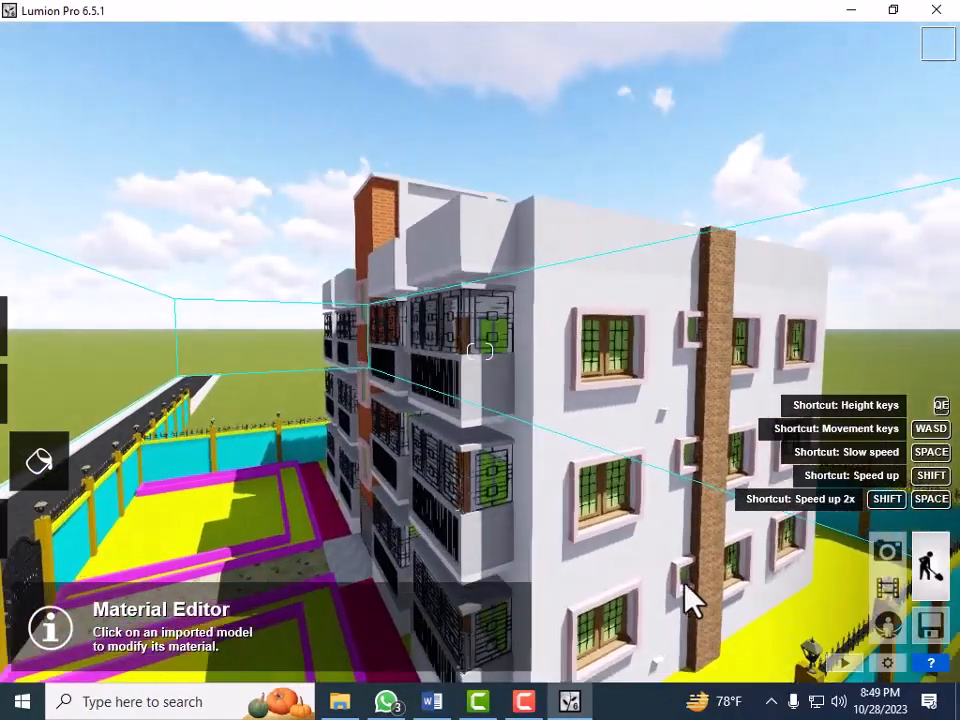
key(w)
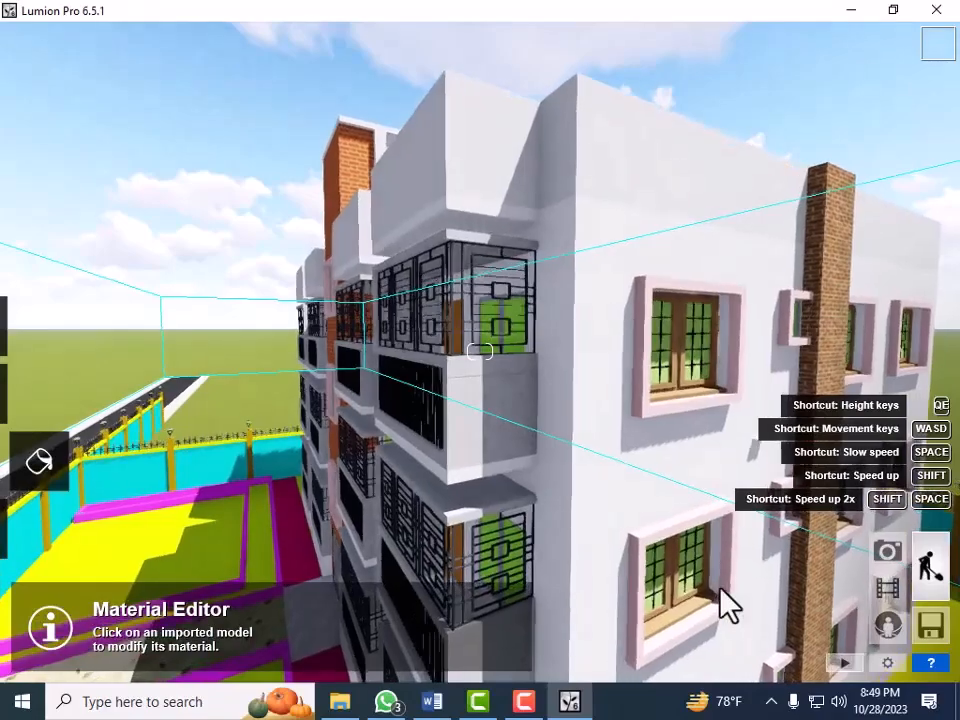
key(d)
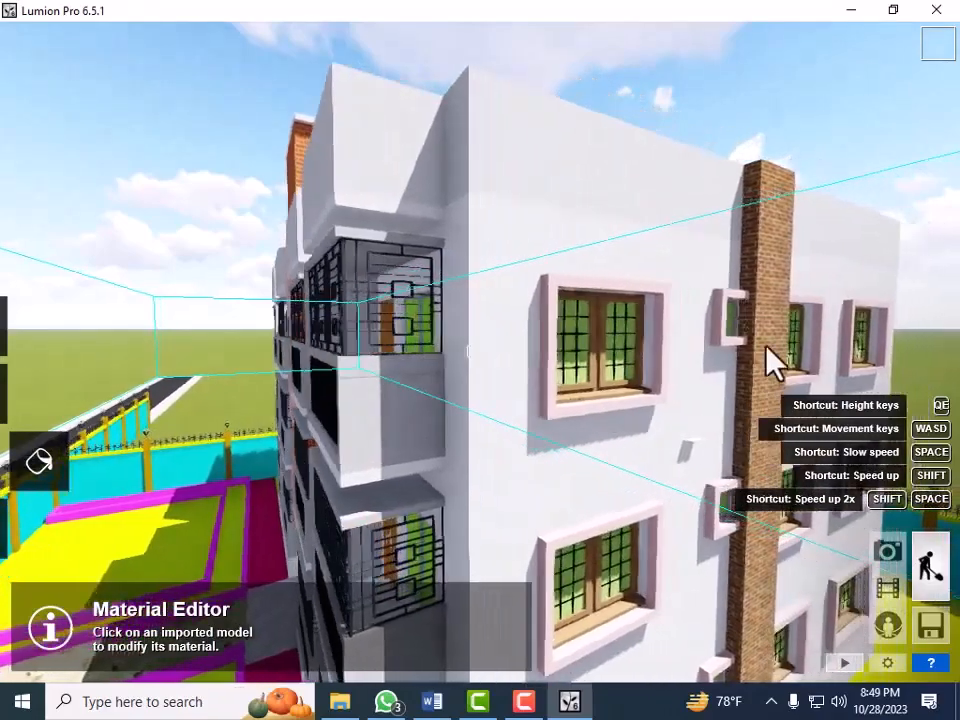
key(w)
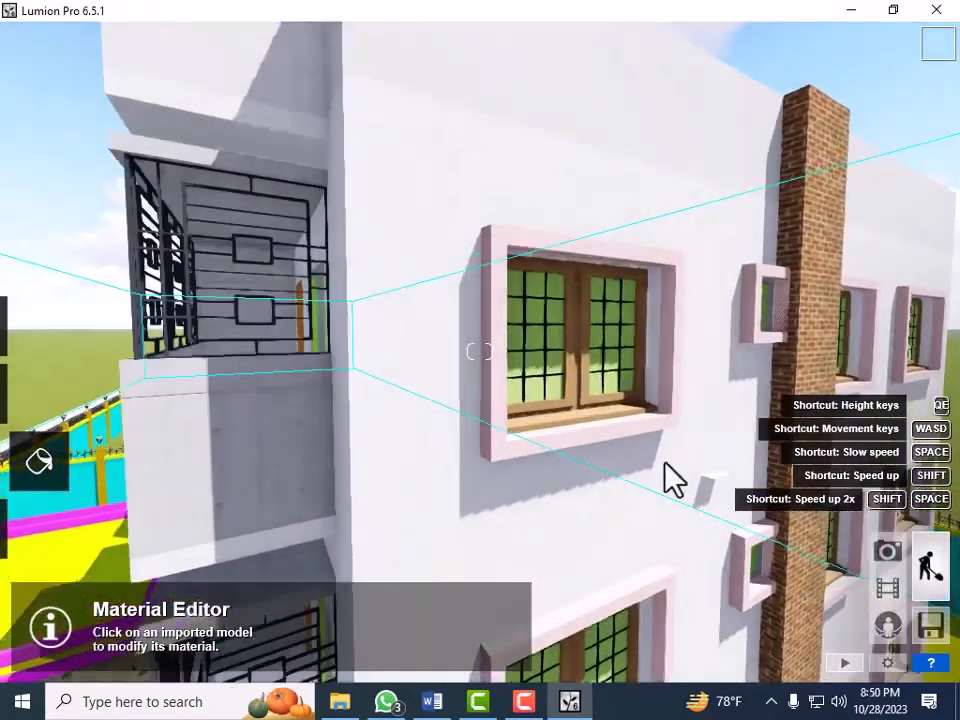
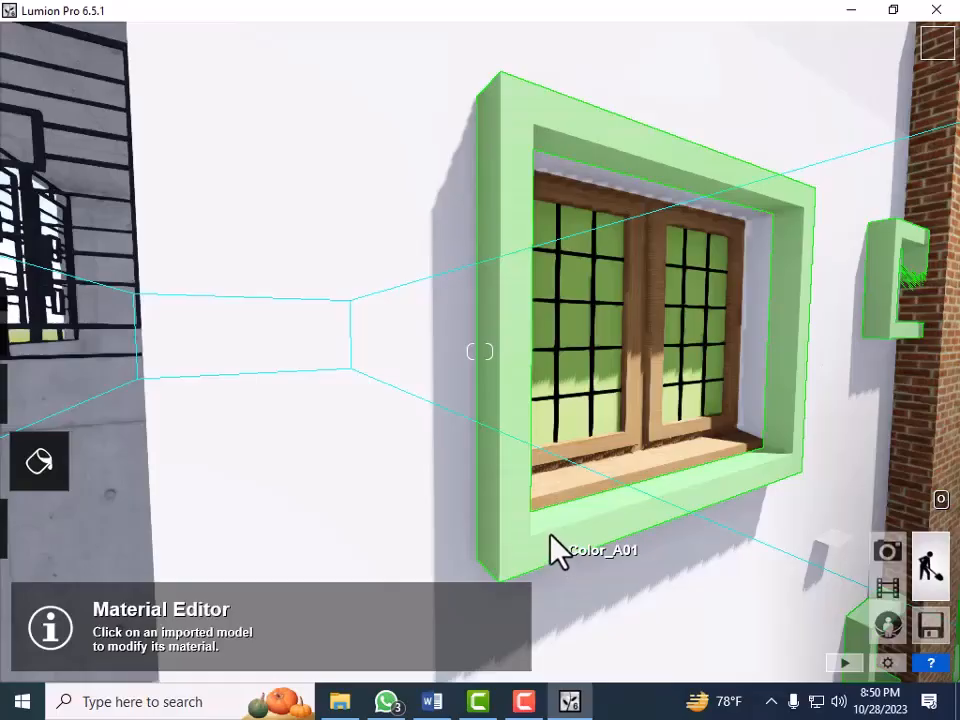
click(556, 546)
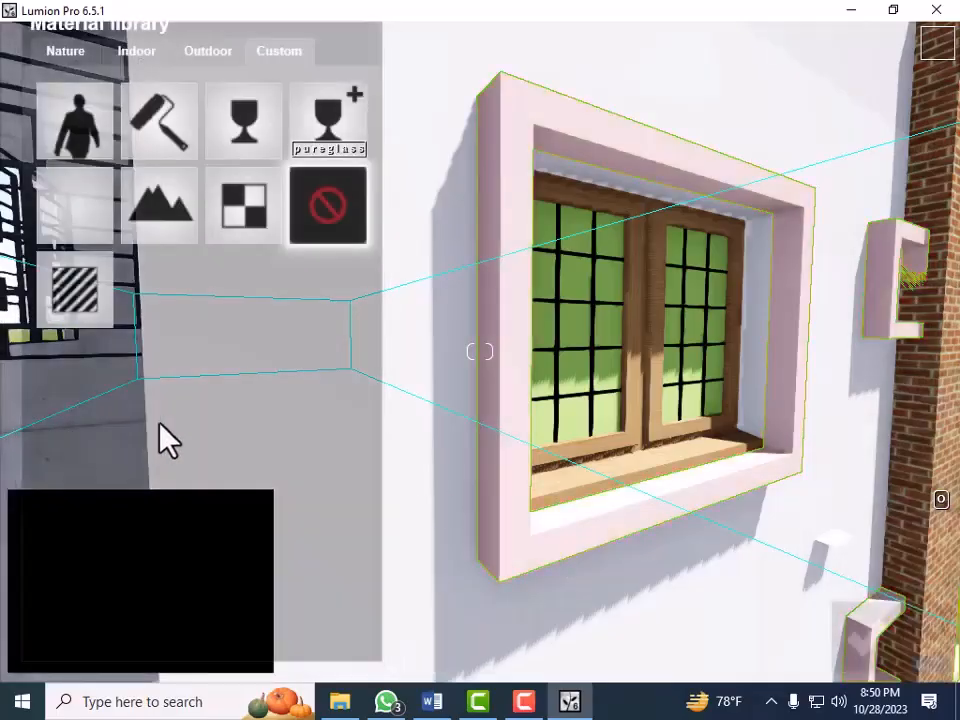
Try the custom Glass material and the outdoor Concrete 004 material on the window surround
click(230, 115)
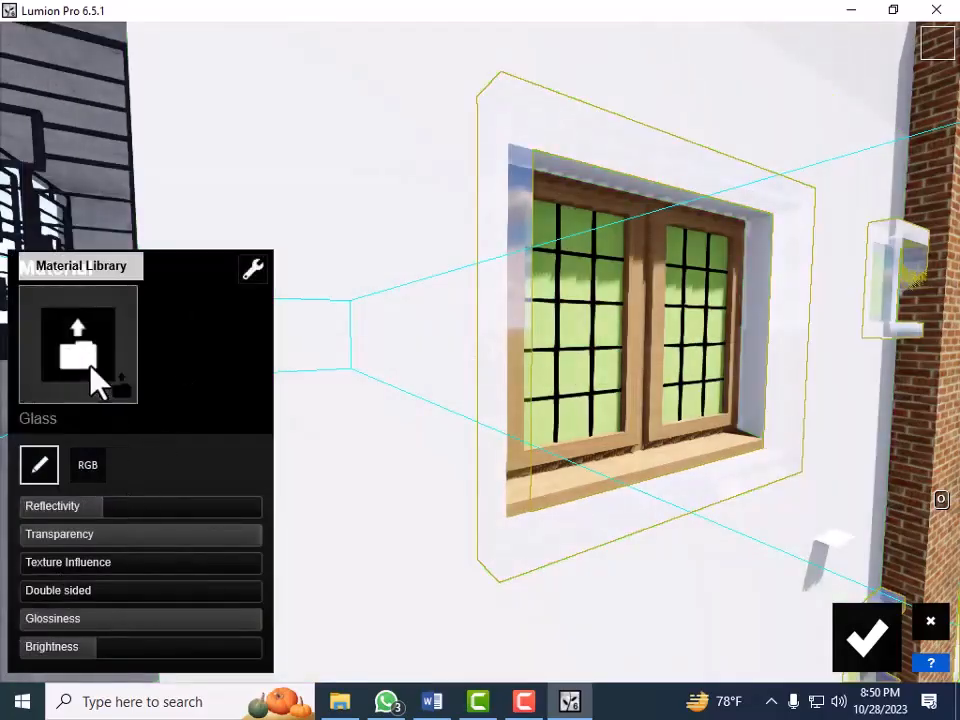
click(92, 375)
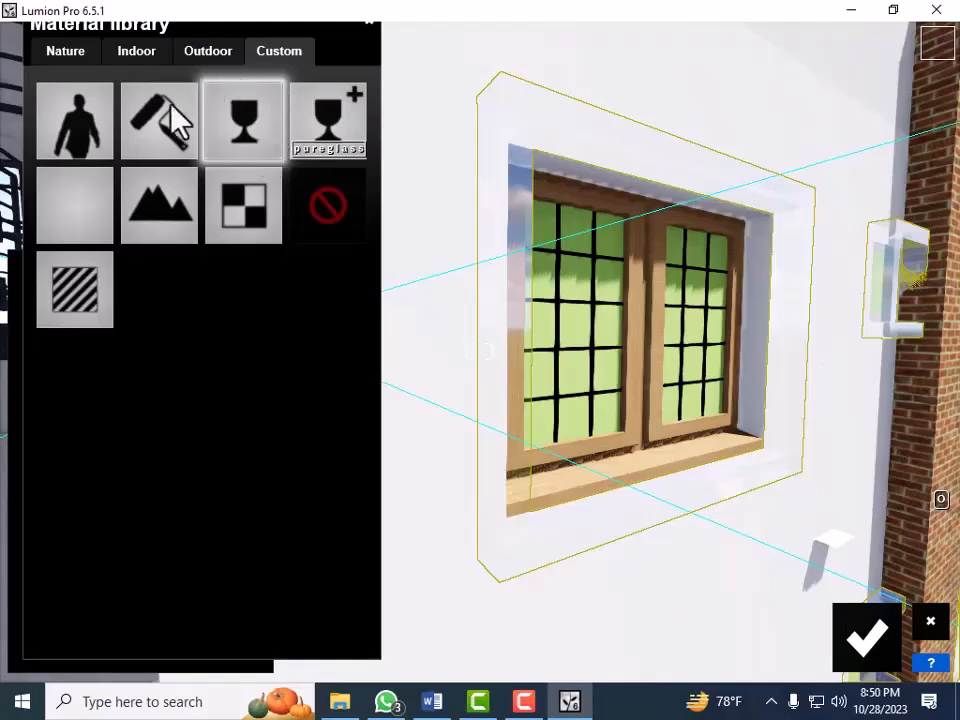
click(206, 55)
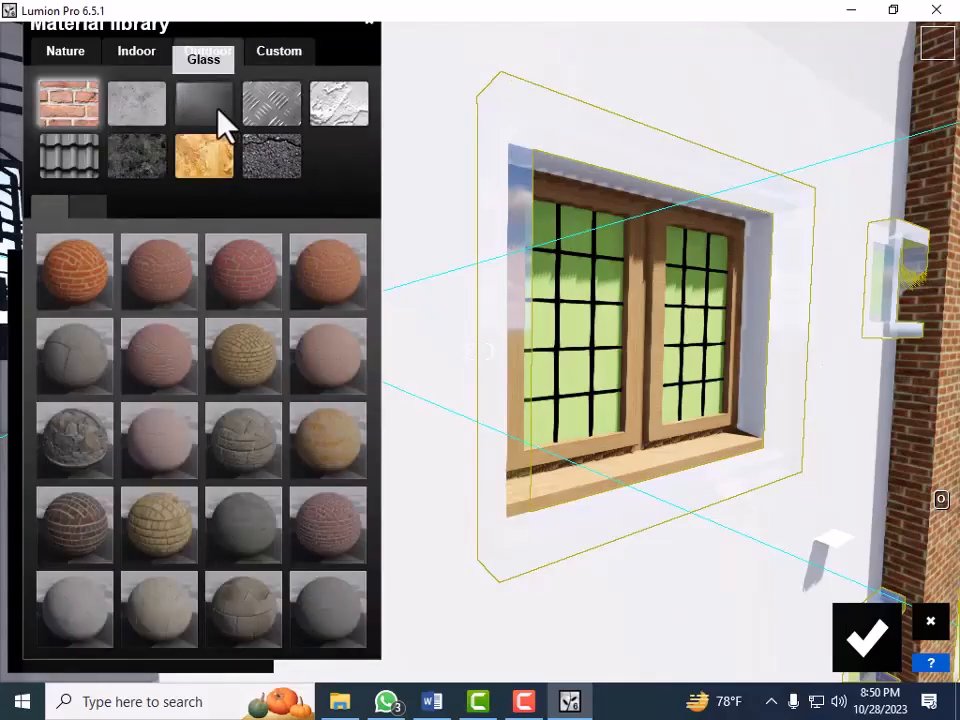
click(137, 117)
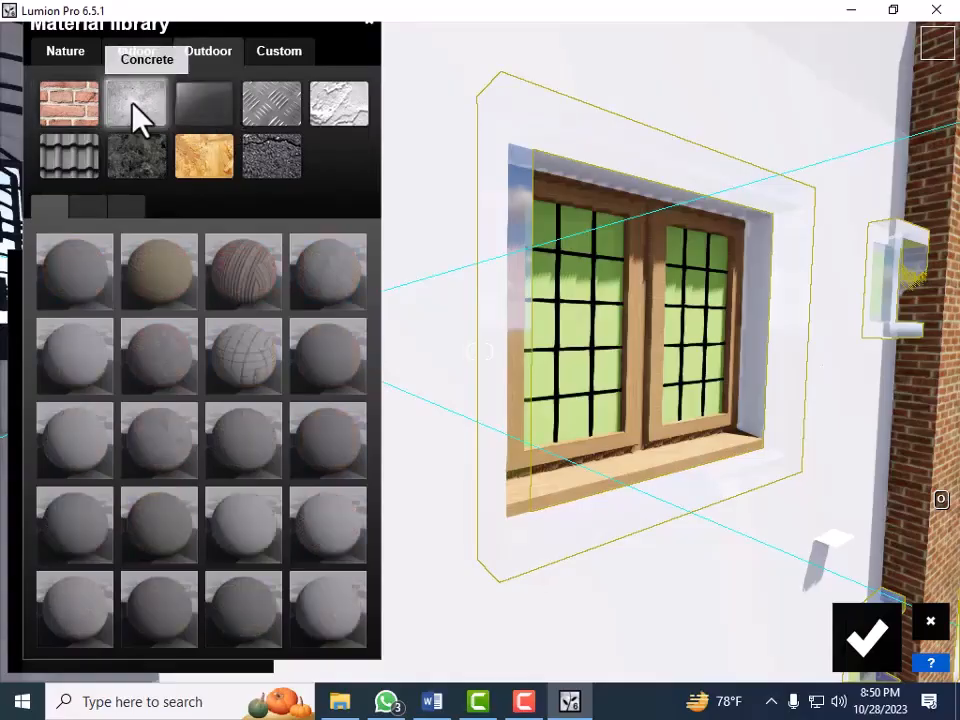
click(338, 291)
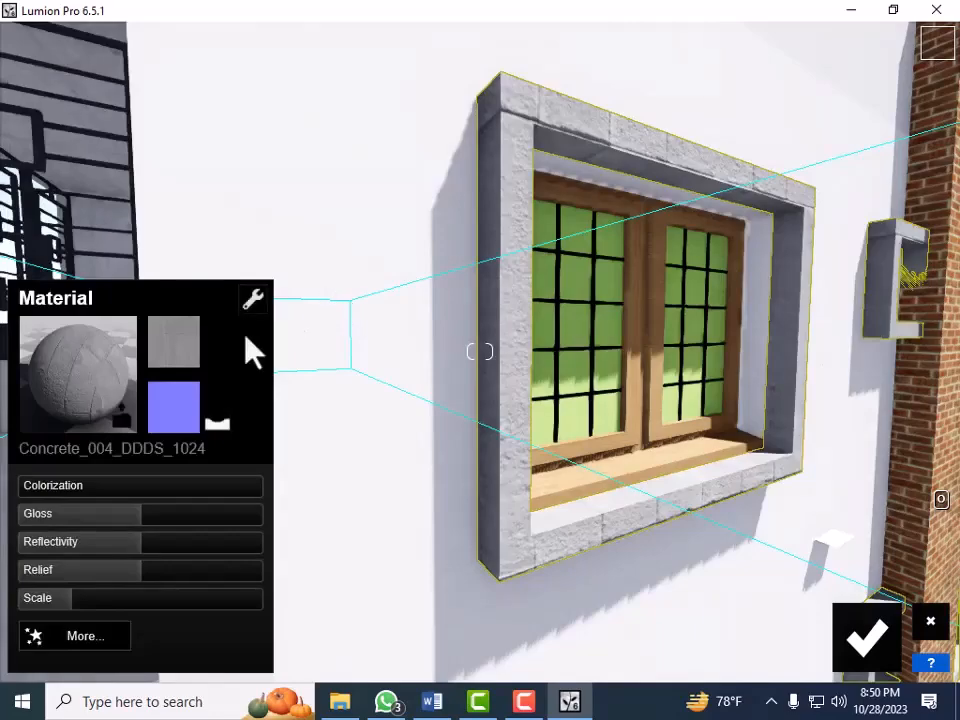
Try Concrete 005, Concrete 022 and two other concretes from the first outdoor concrete set on the window surround
click(107, 396)
click(110, 398)
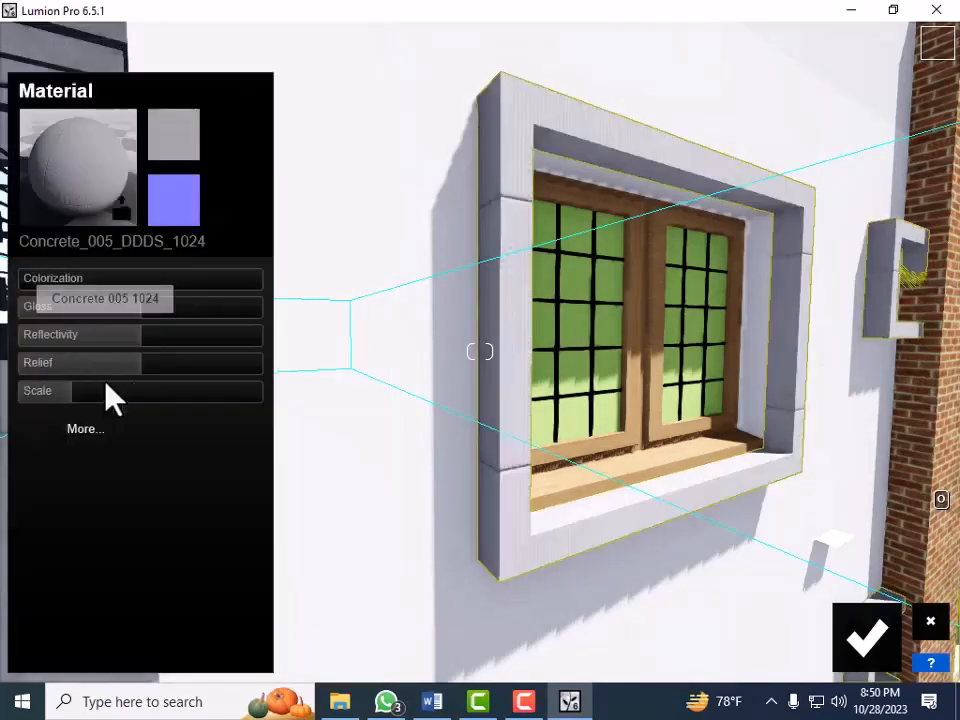
click(94, 385)
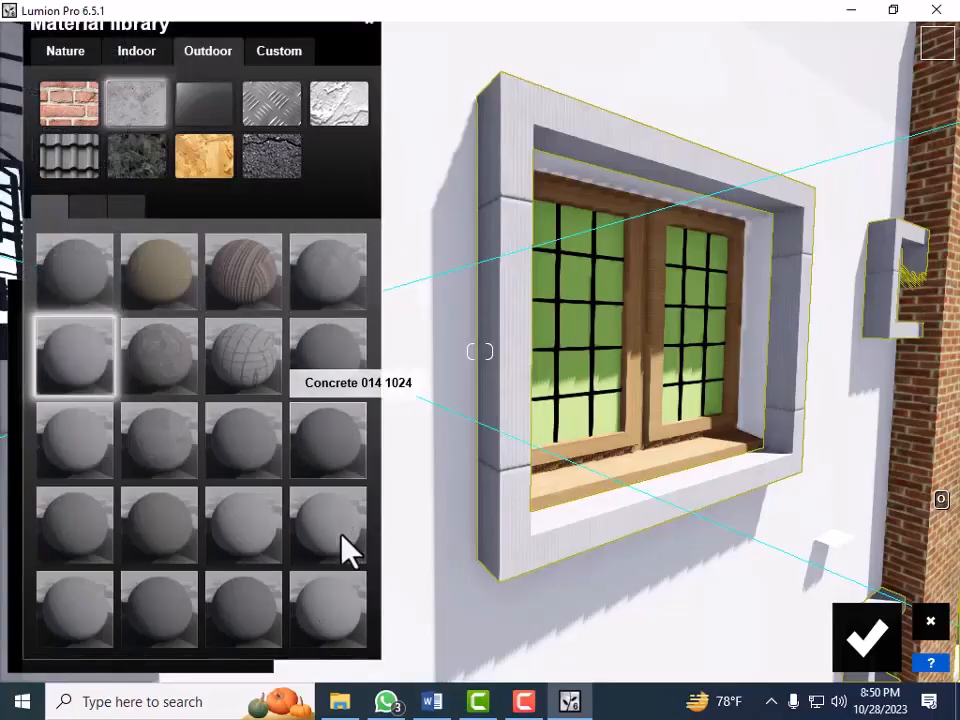
click(334, 614)
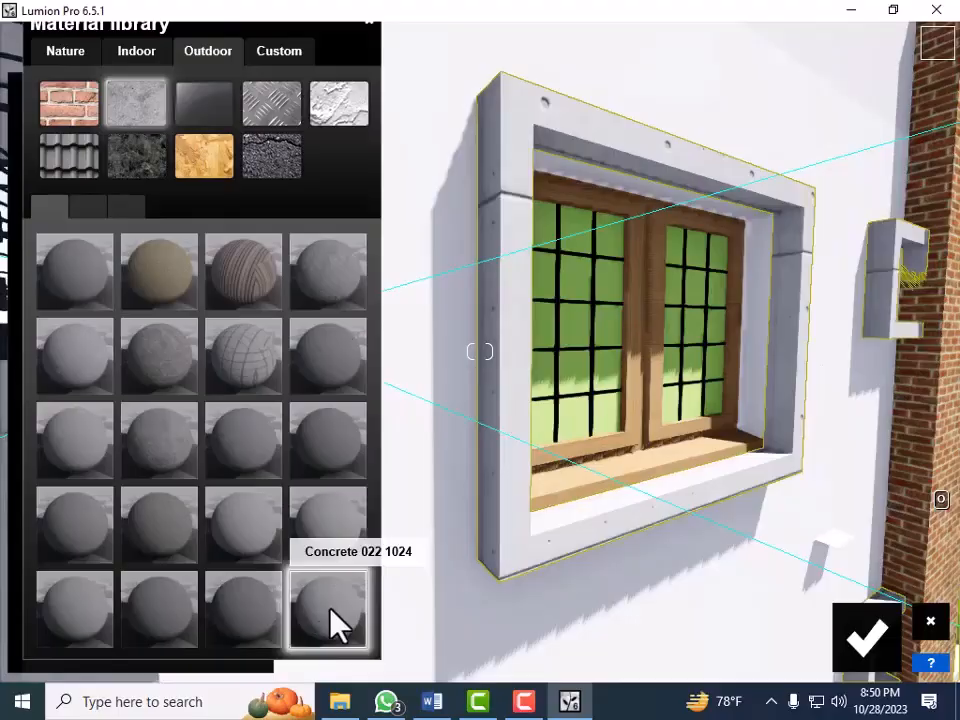
click(63, 466)
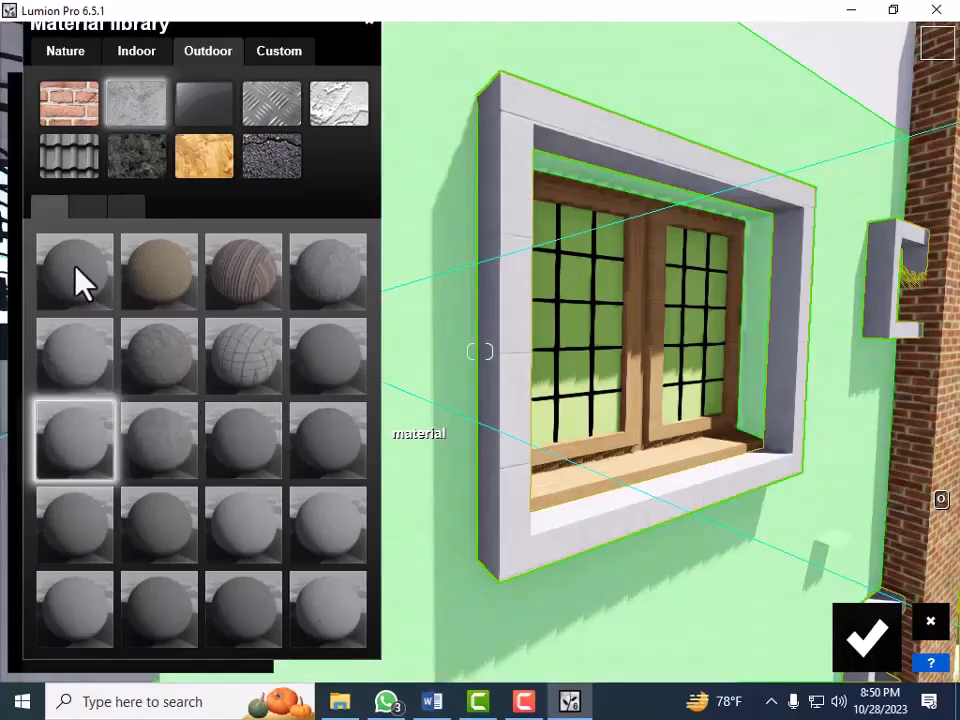
click(76, 268)
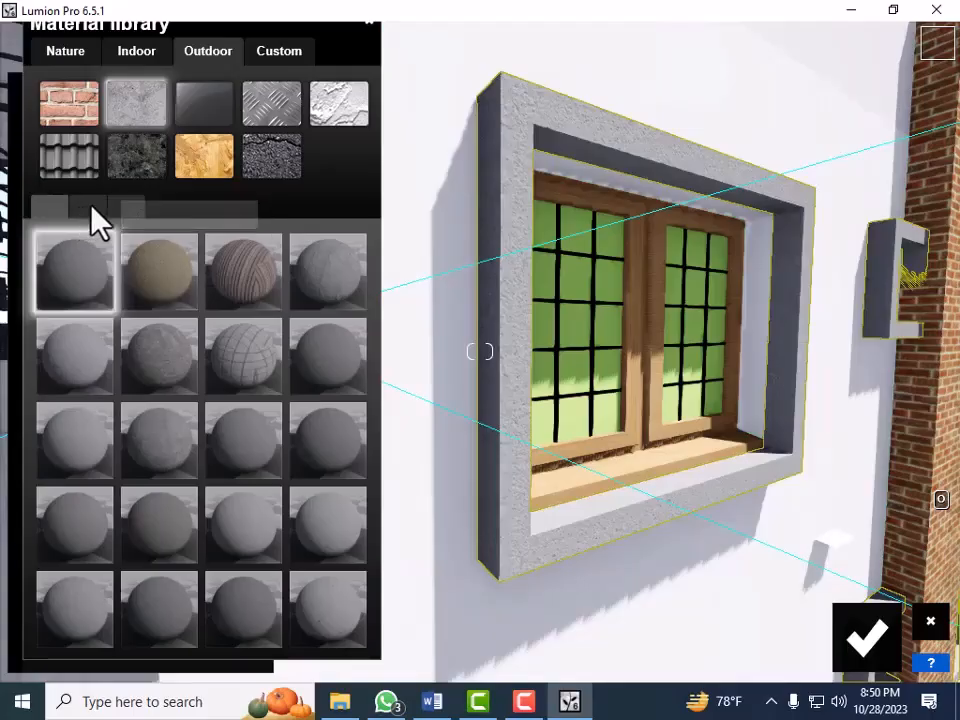
Try second-set concretes on the window surround: Concrete 023, 026 and Concrete Almm 002, 005, 004, 003 and 007
click(92, 210)
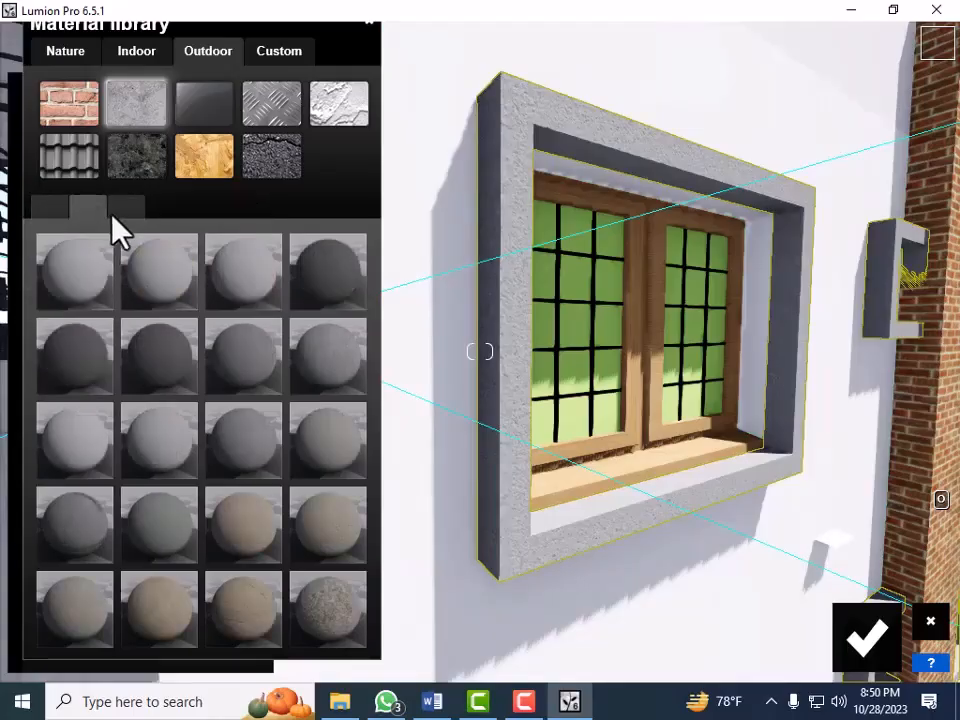
click(63, 283)
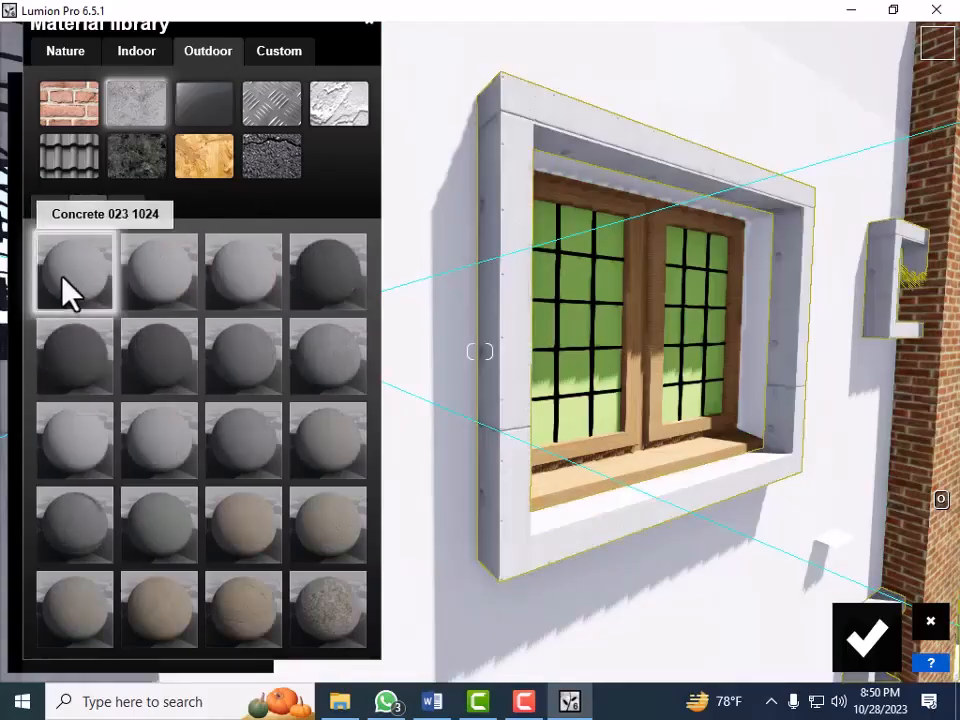
click(318, 293)
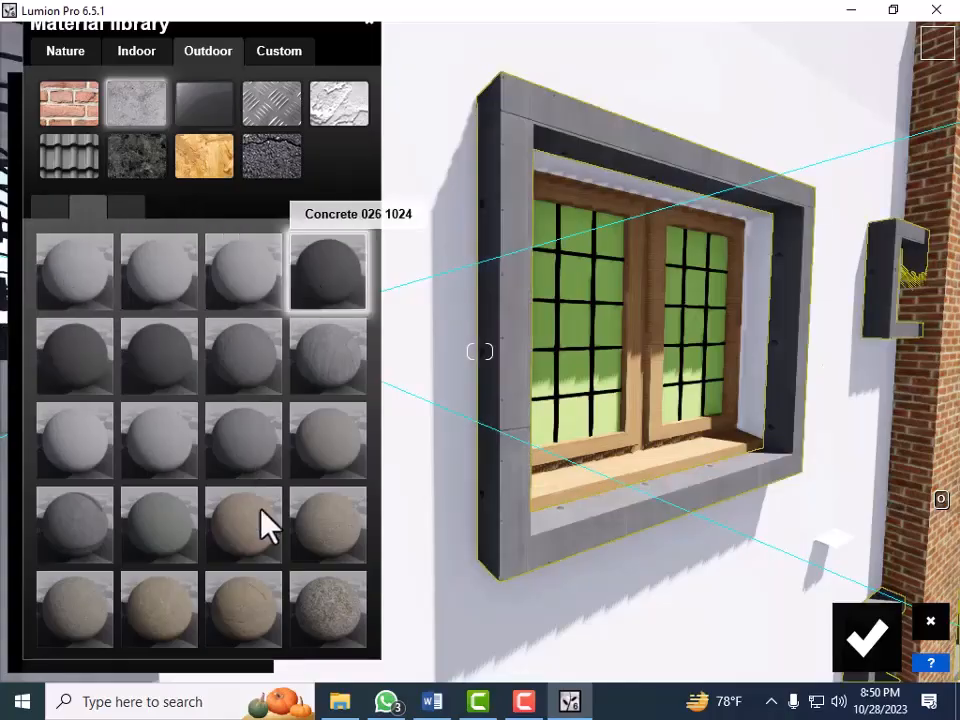
click(332, 531)
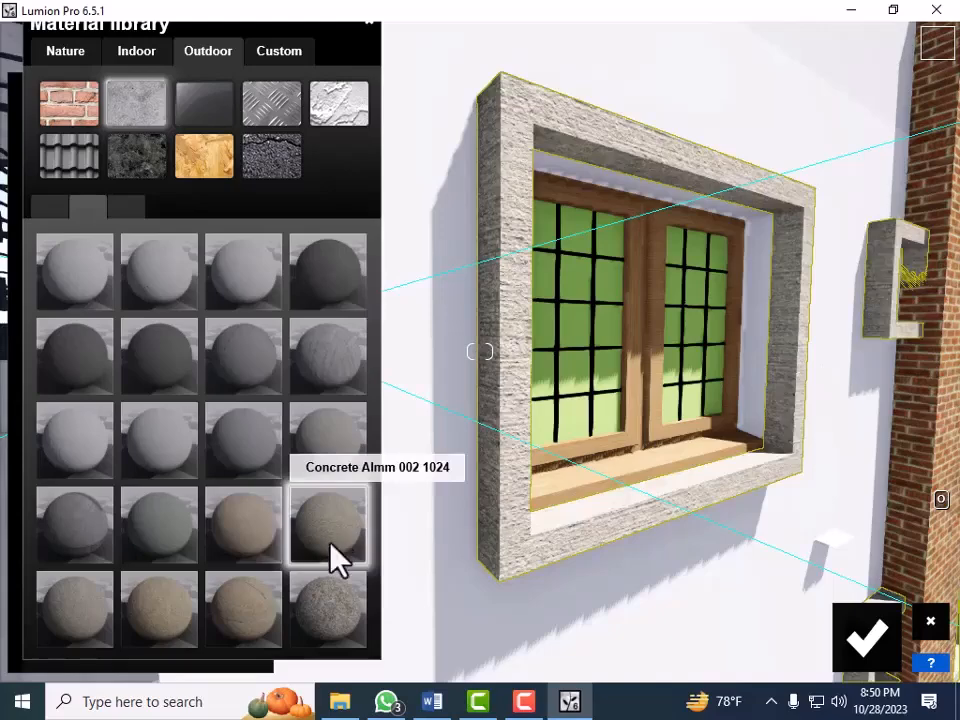
click(232, 615)
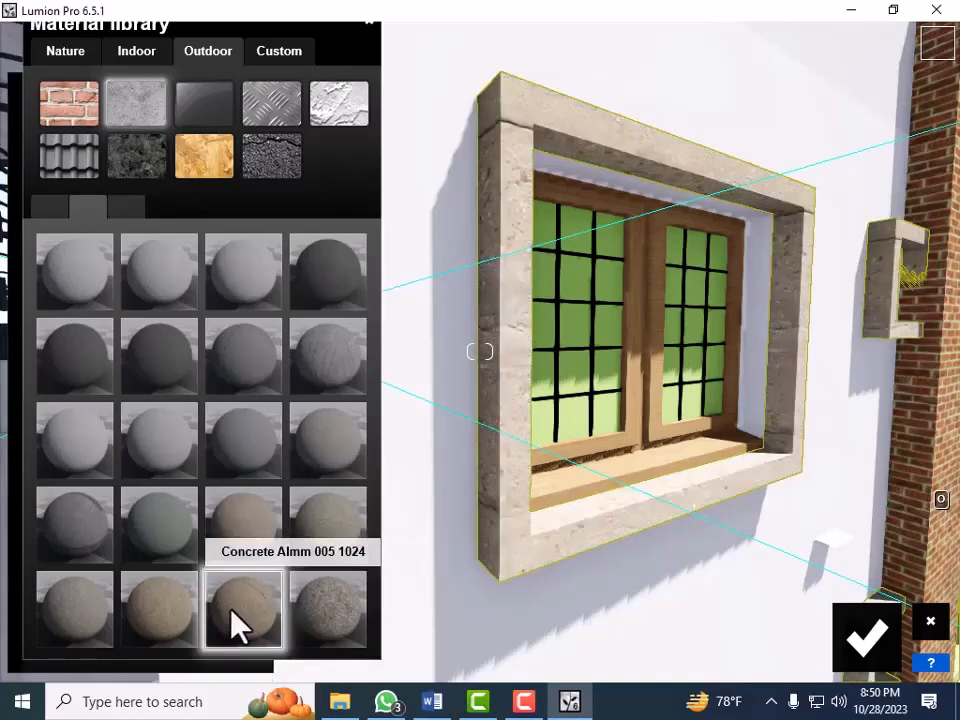
click(166, 615)
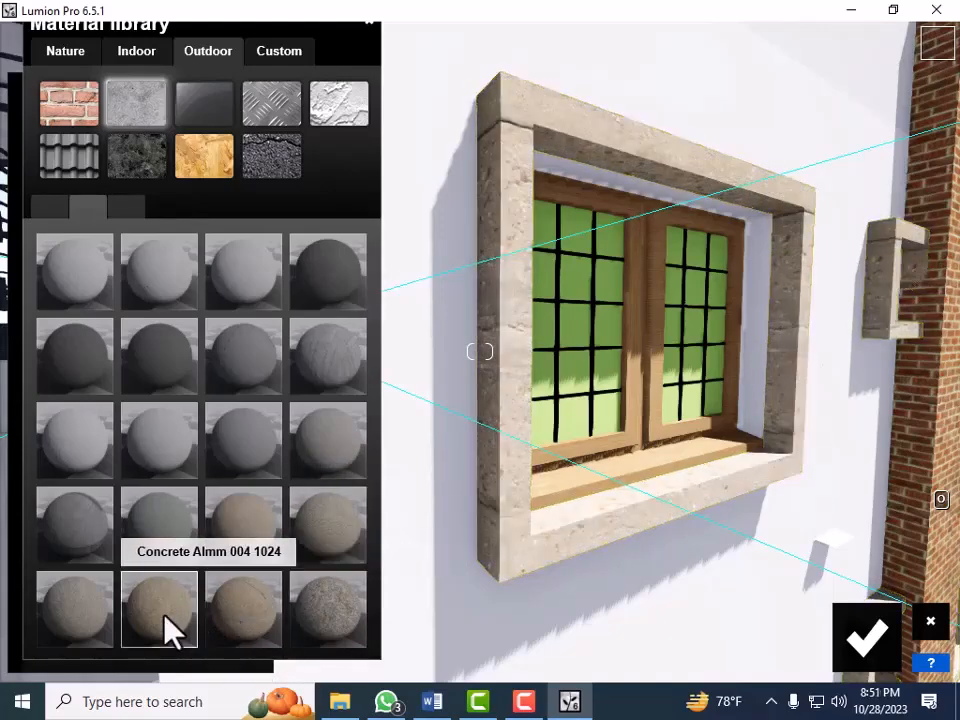
click(66, 615)
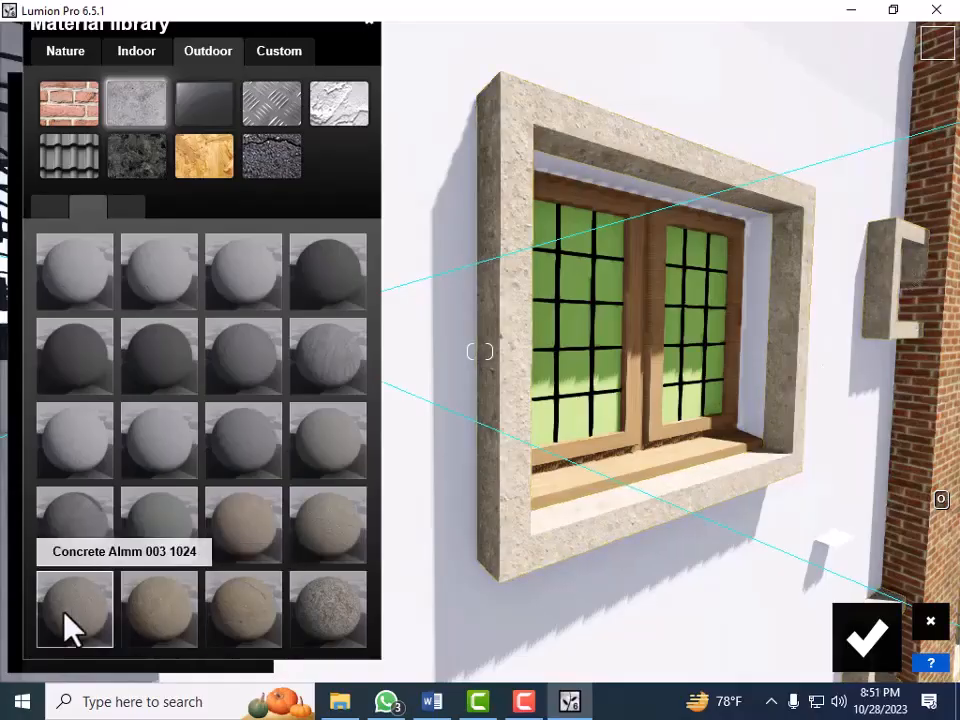
click(350, 609)
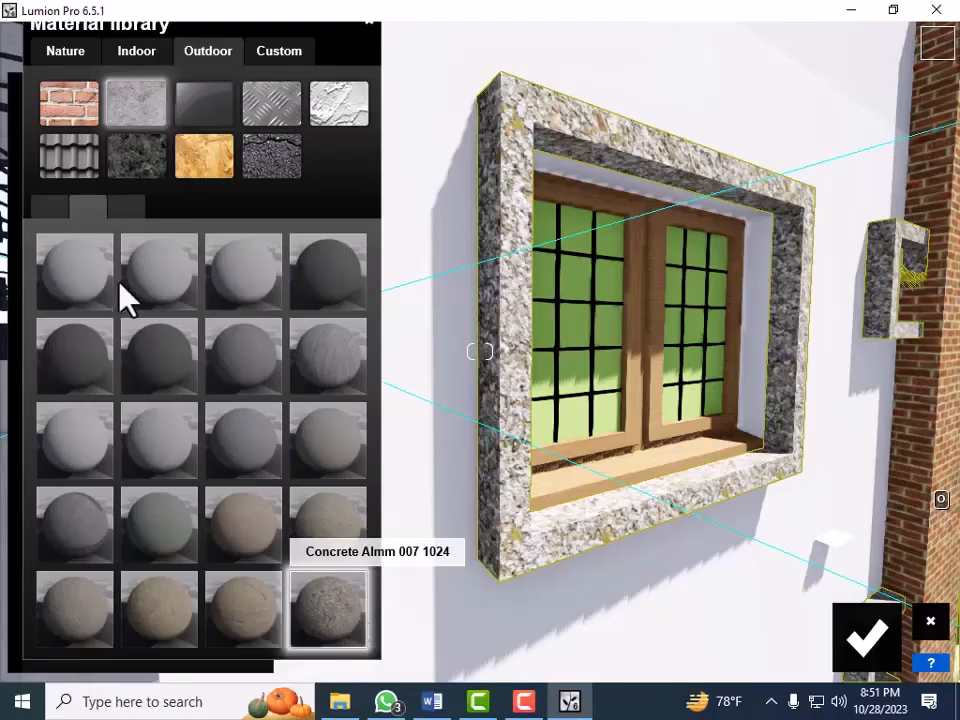
Compare Concrete Almm 001, 002 and 005 on the window surround, apply Concrete Almm 007 and save the material
click(122, 210)
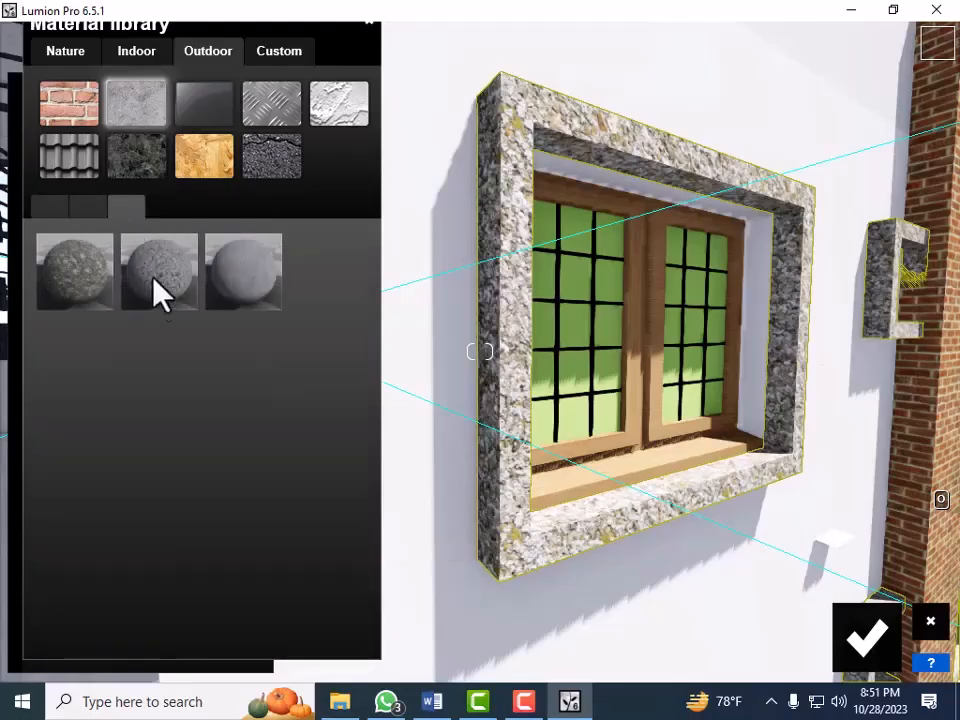
click(88, 207)
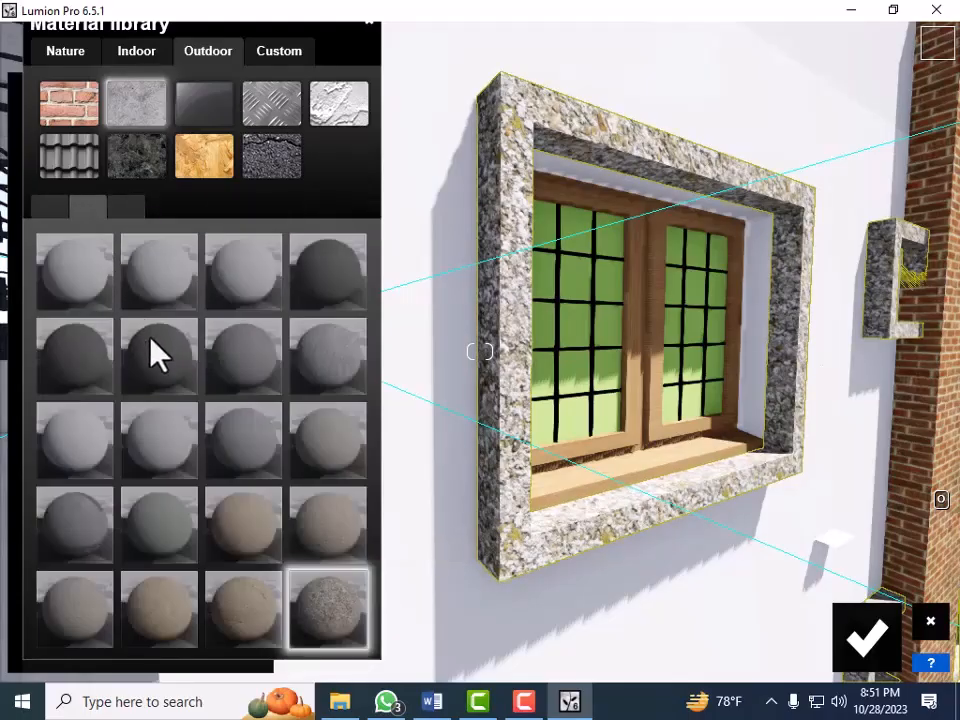
click(246, 531)
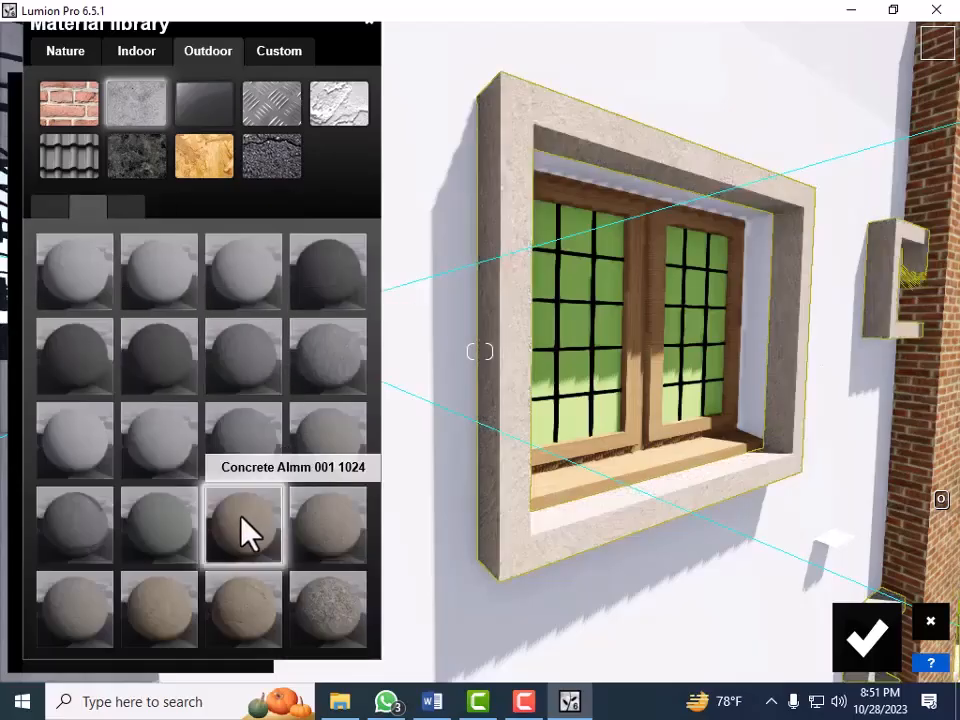
click(343, 518)
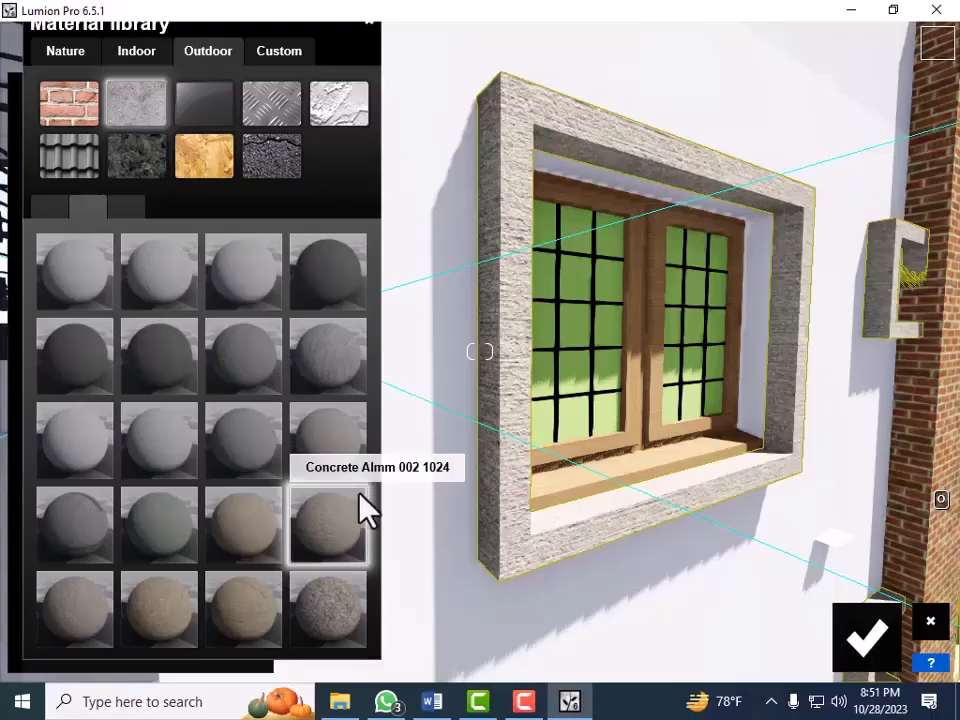
click(317, 605)
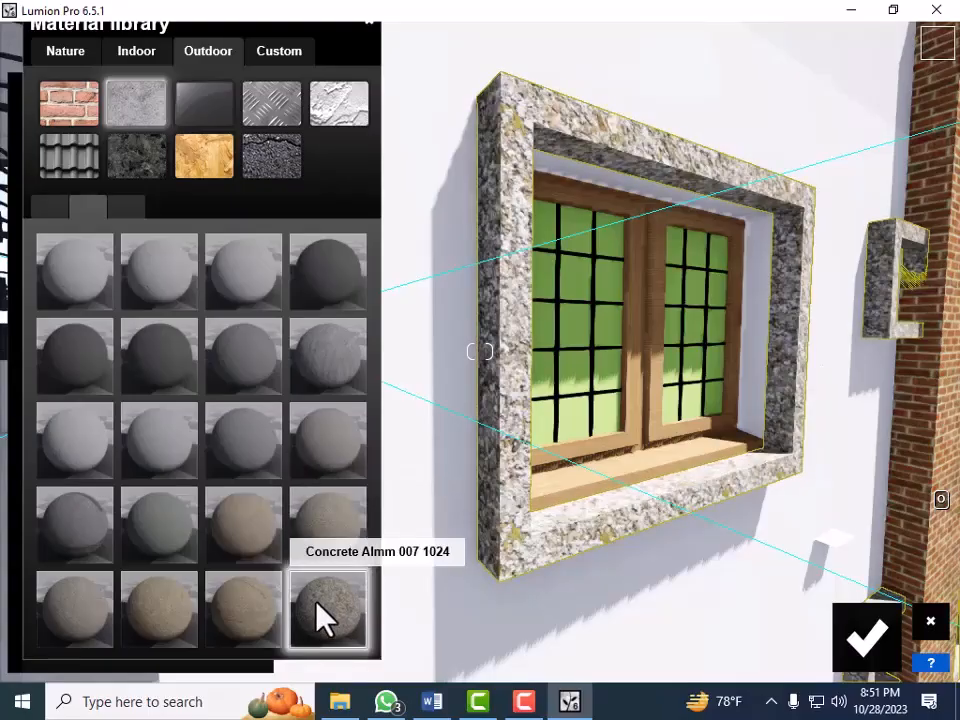
click(250, 612)
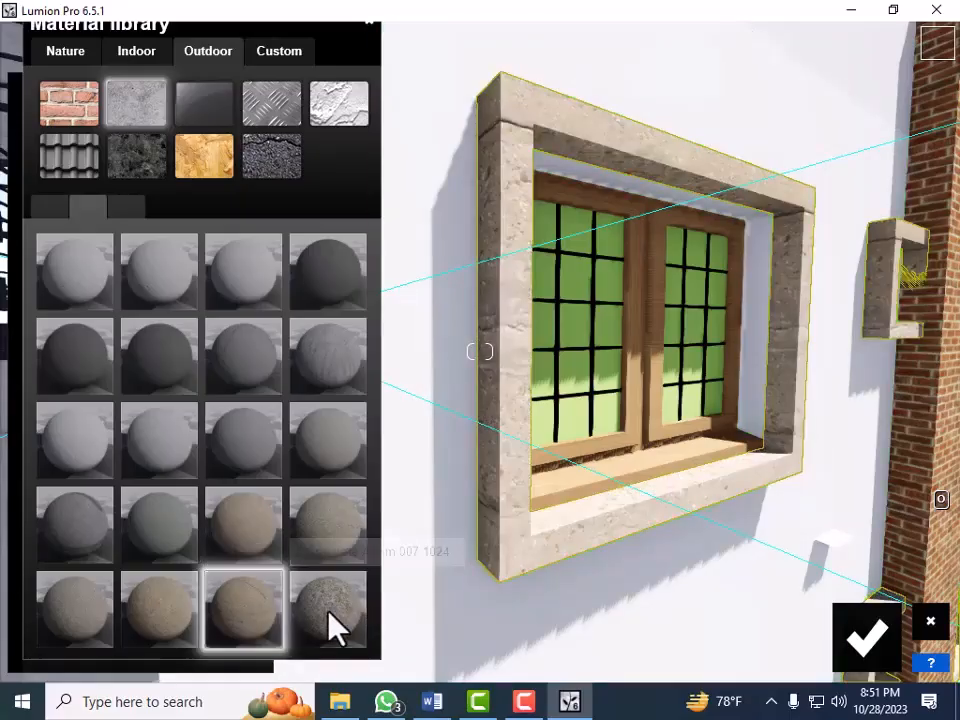
click(328, 611)
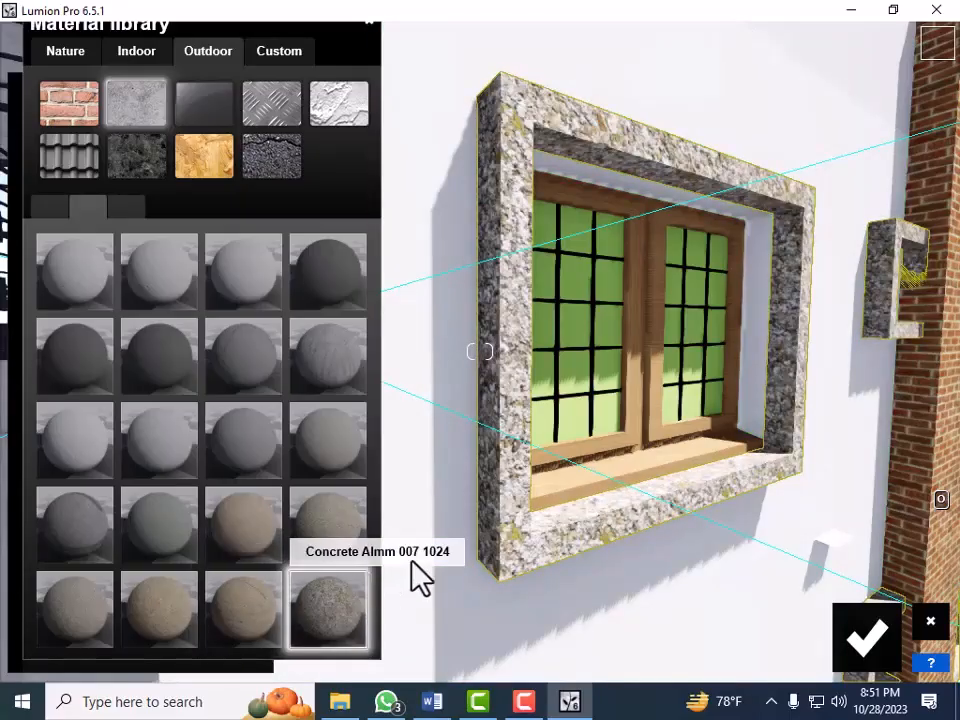
click(888, 666)
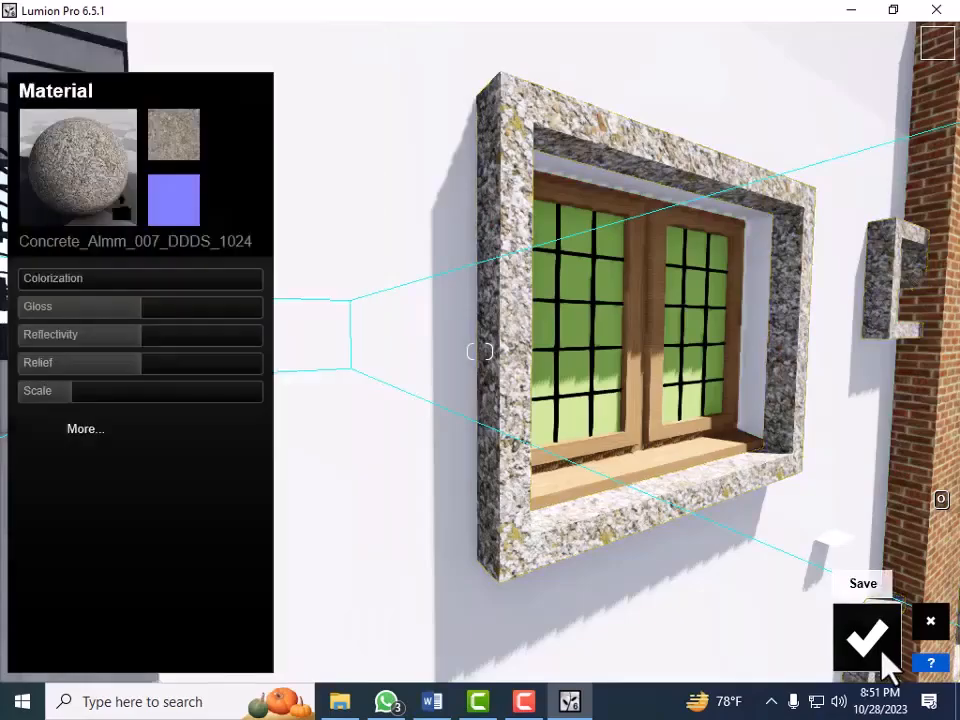
Save the window surround's material and examine the window frames and brick column across the building's side facade
click(885, 668)
key(s)
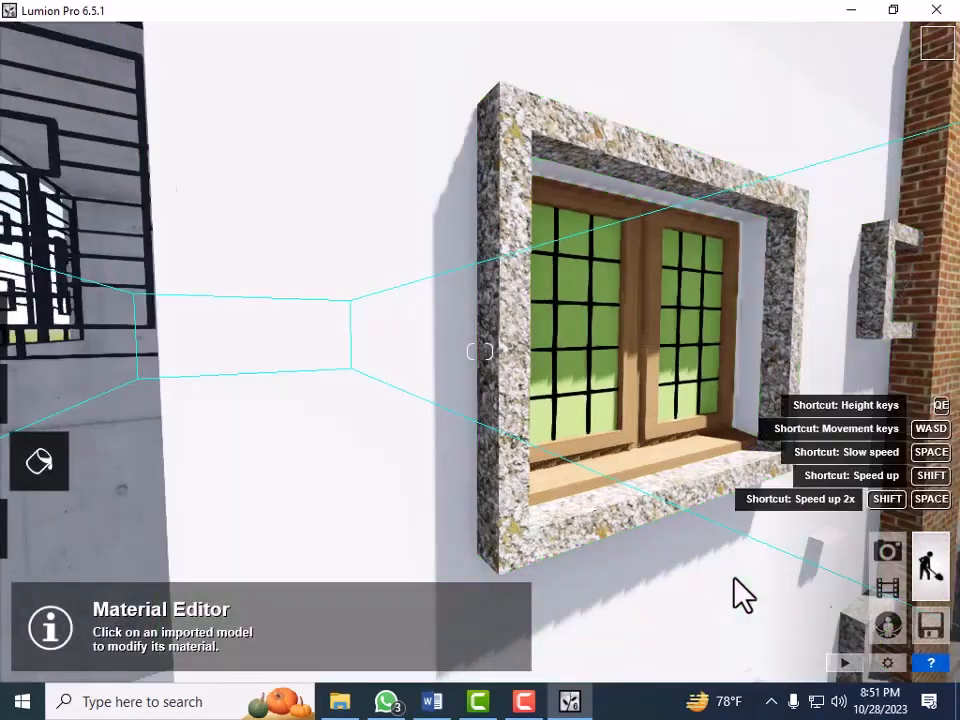
key(s)
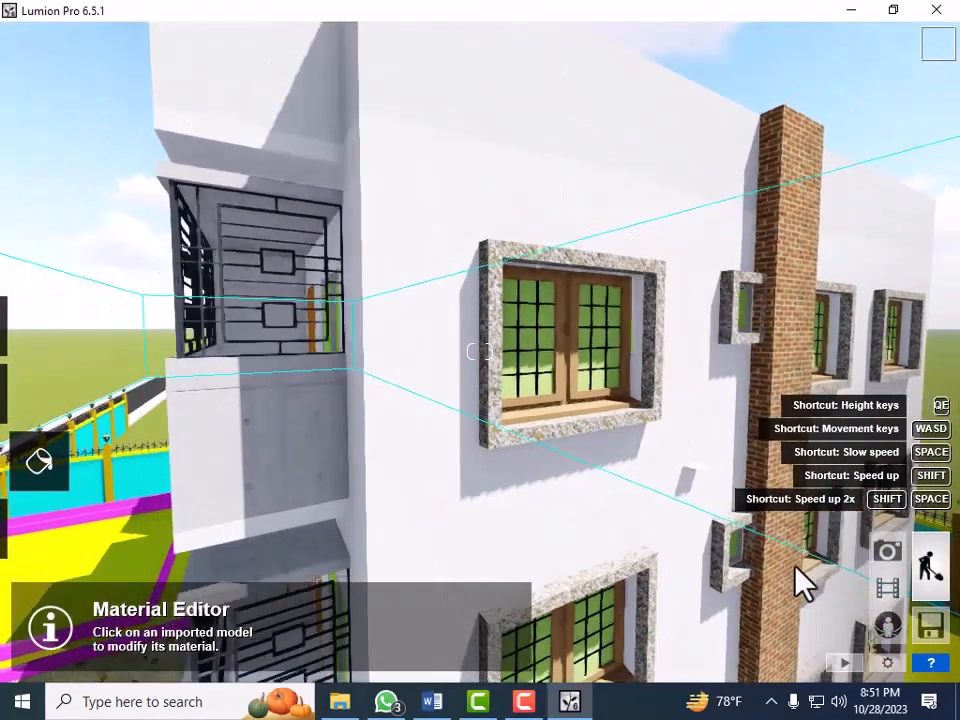
key(s)
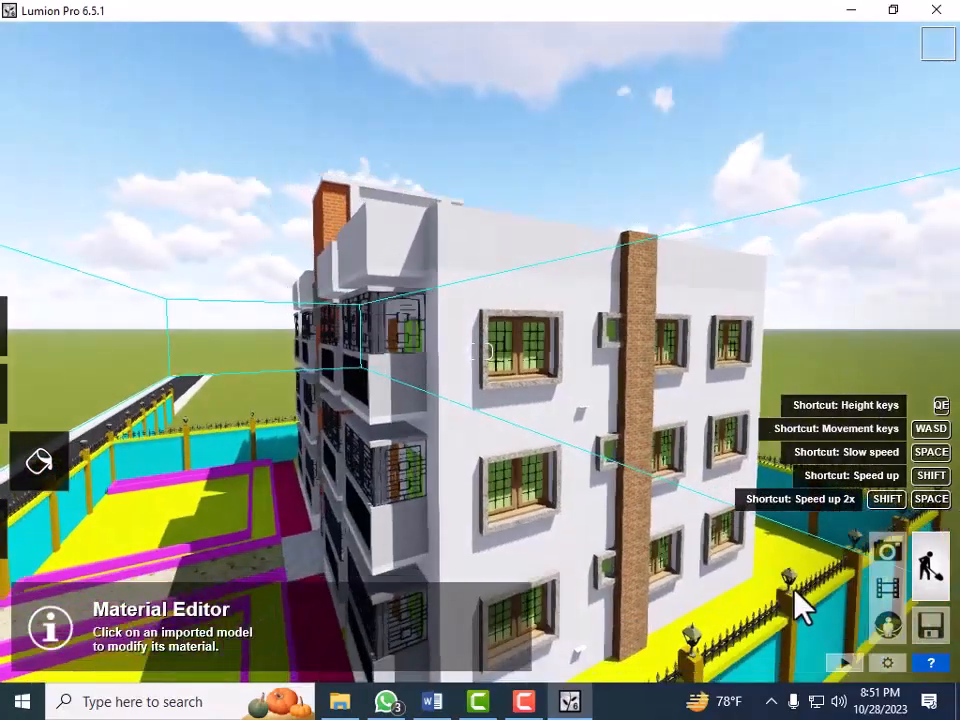
key(w)
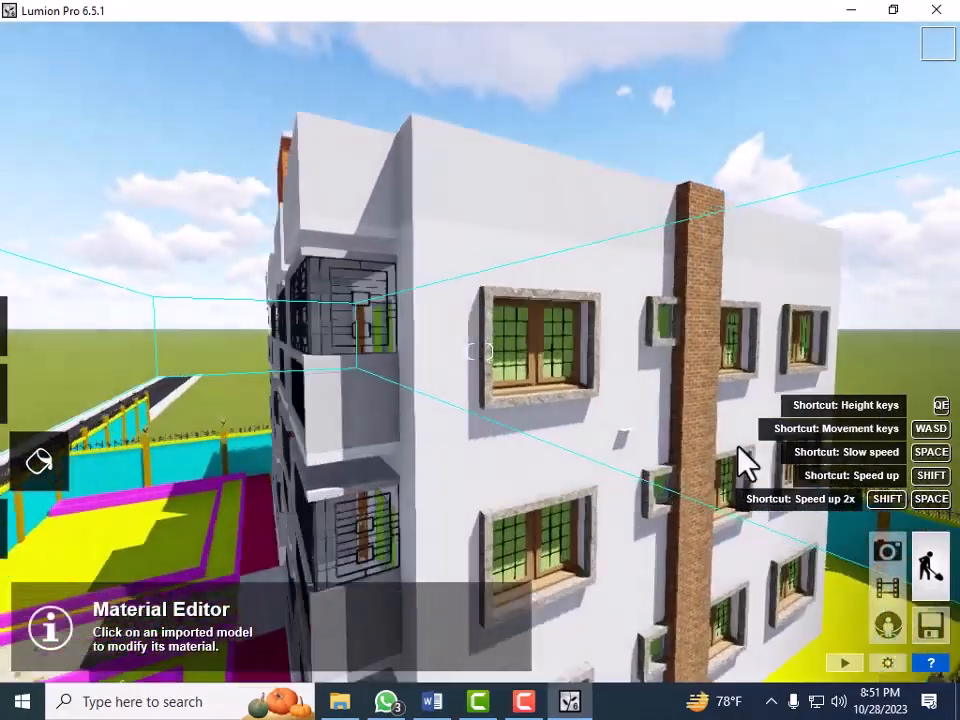
key(d)
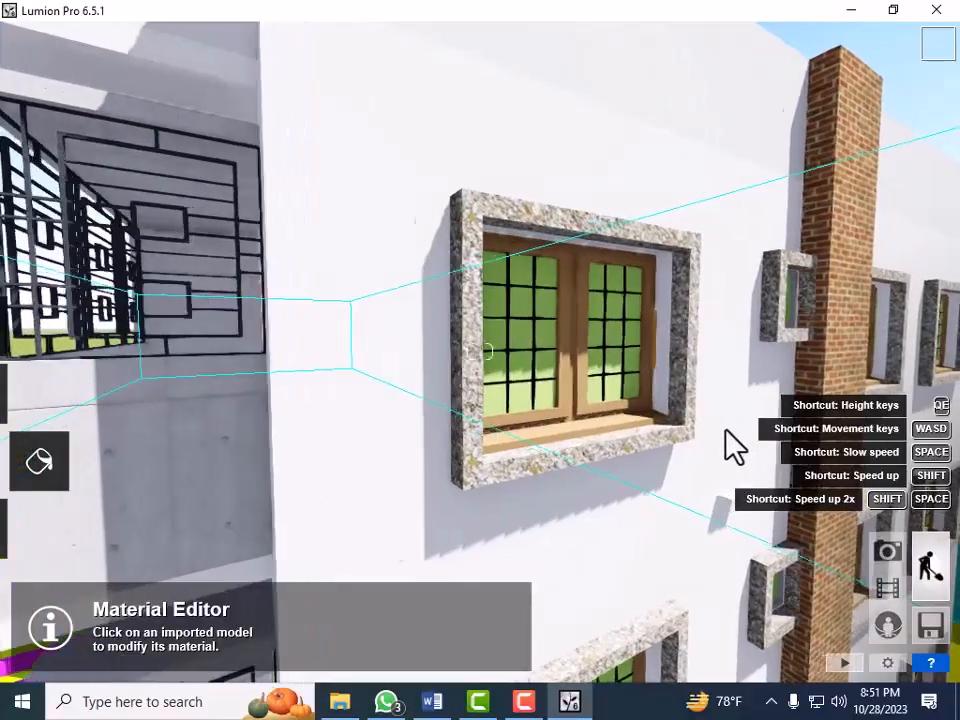
key(d)
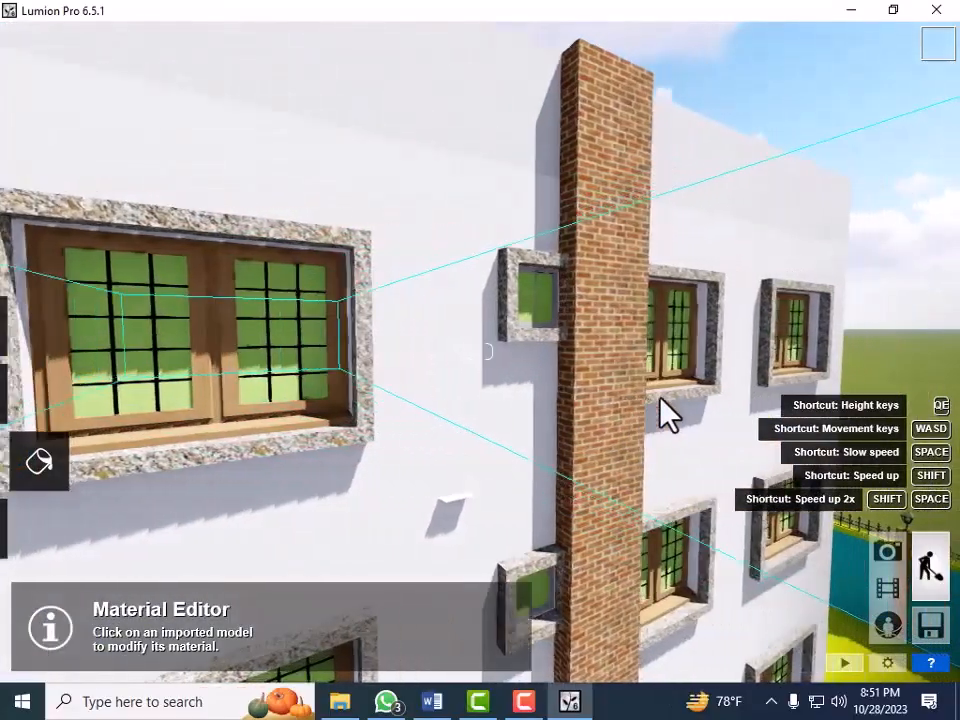
key(d)
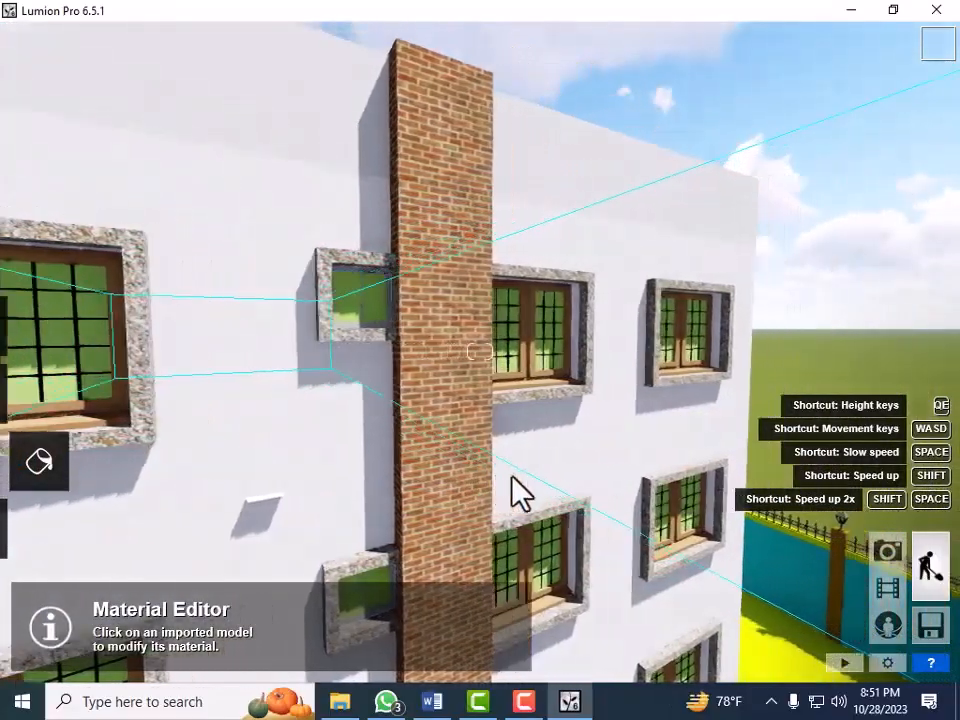
key(w)
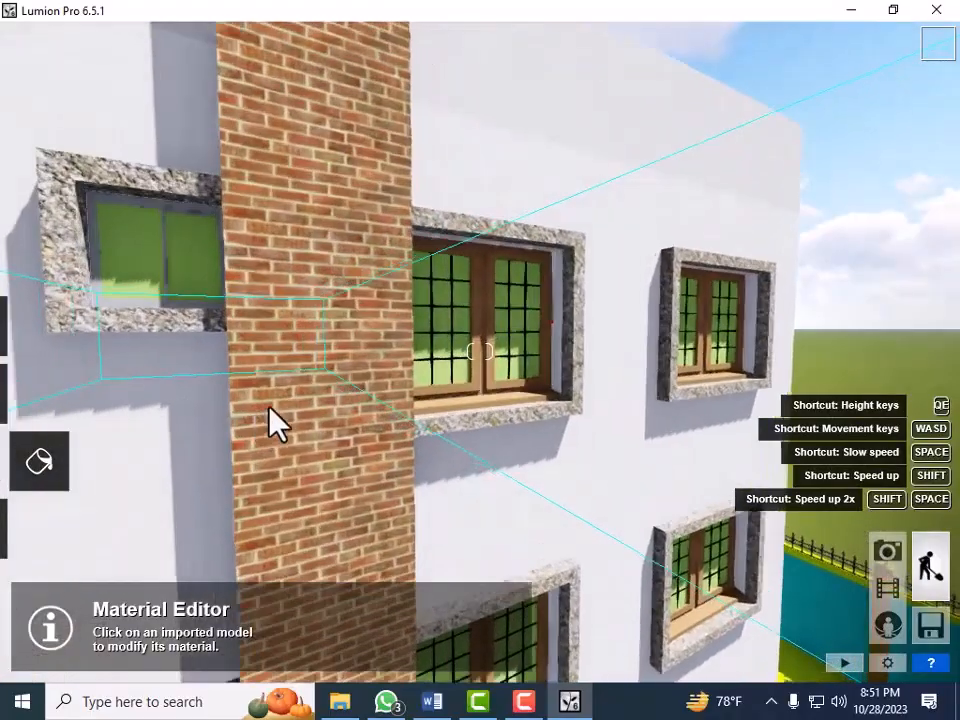
Try outdoor Bricks 006a, 010, 009, 004 and 002 on the tall brick column, apply the red brick with light mortar and save
key(a)
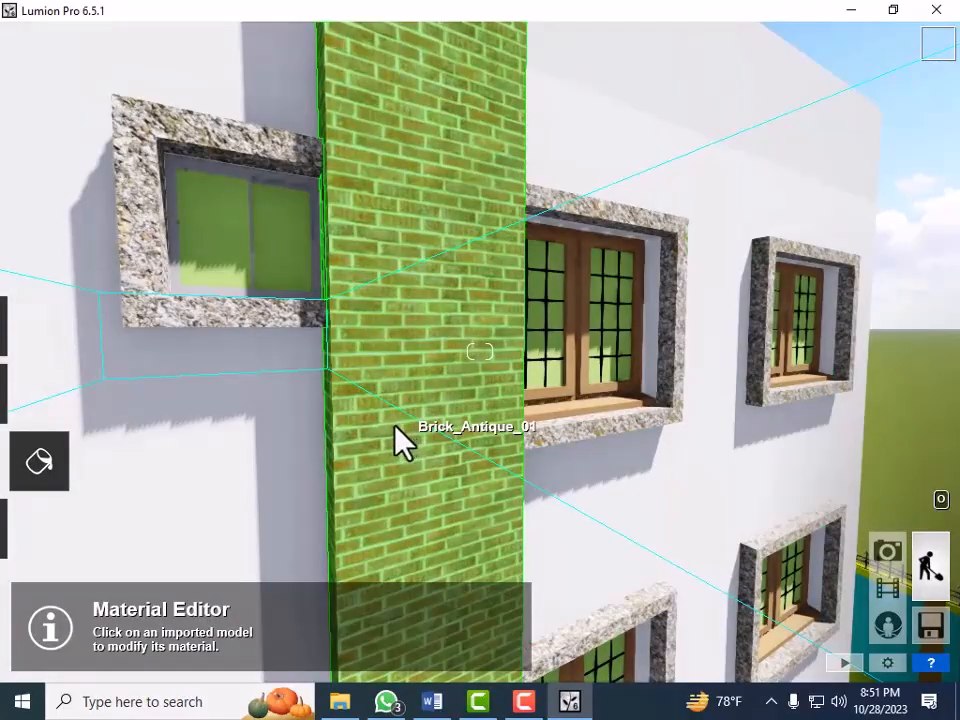
click(384, 436)
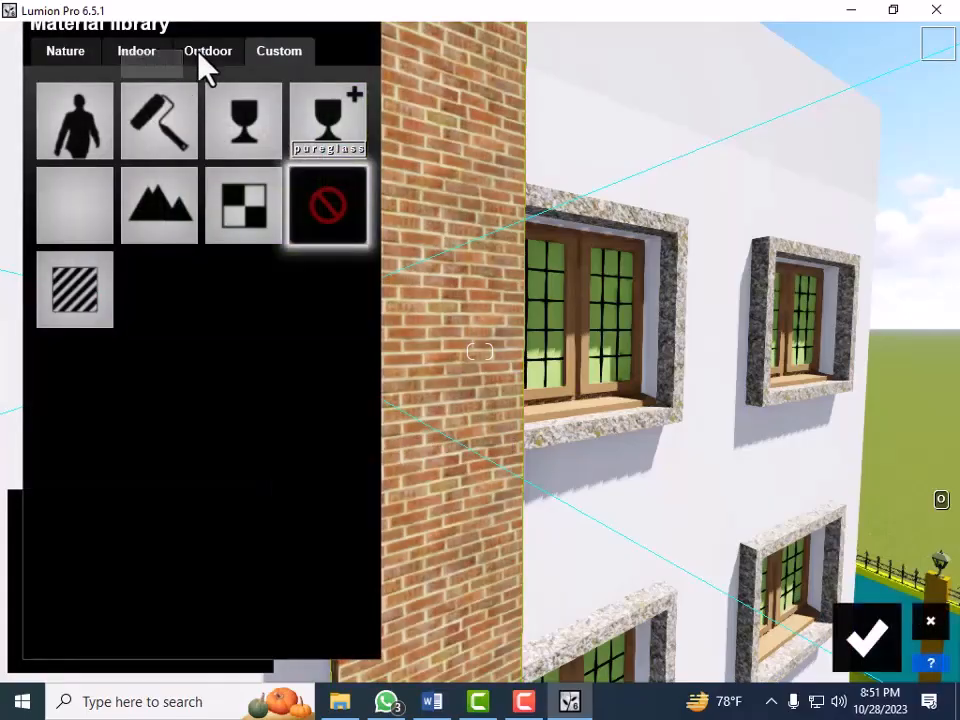
click(198, 48)
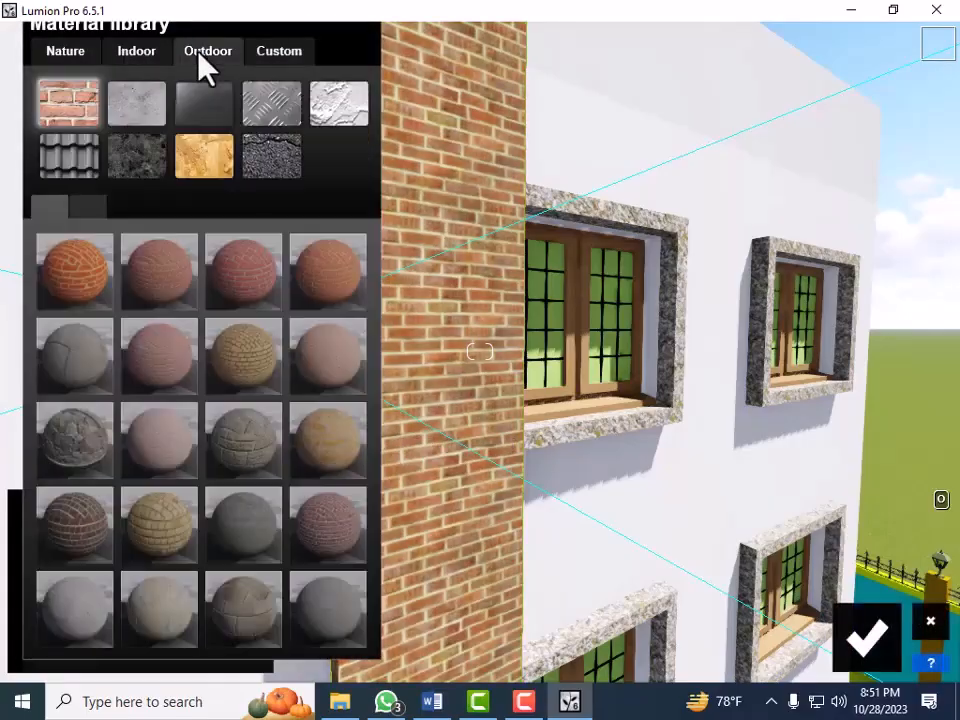
click(232, 363)
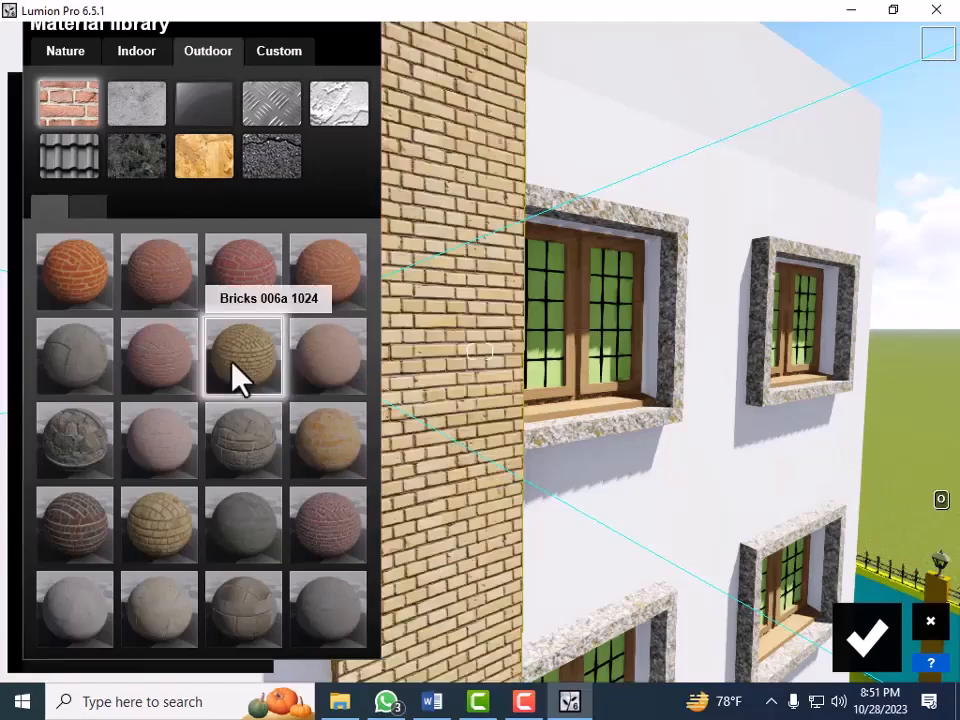
click(160, 537)
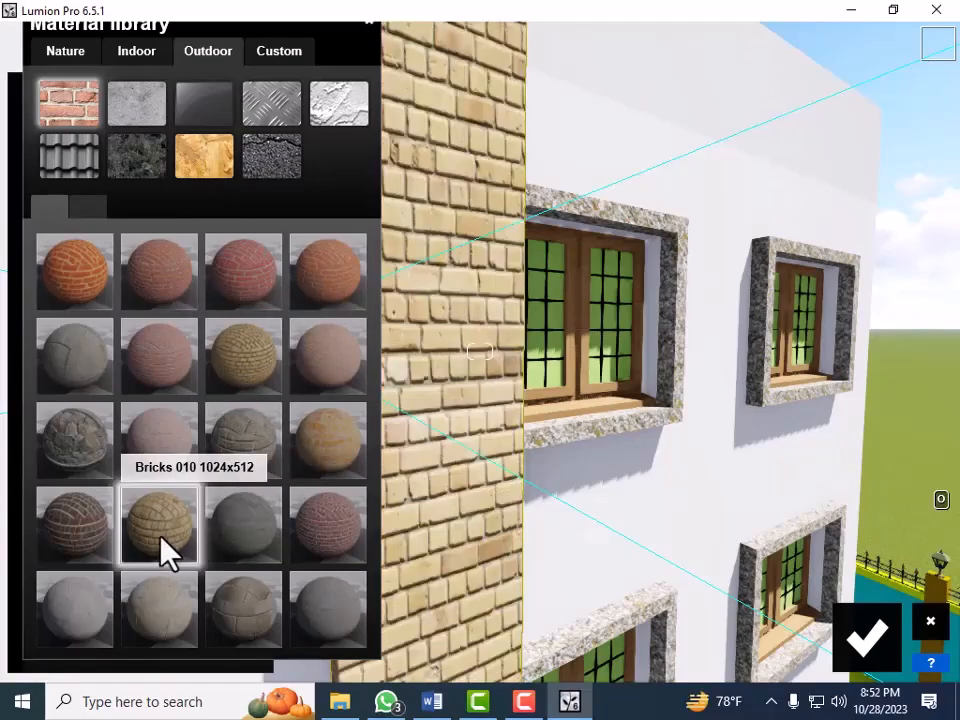
click(82, 545)
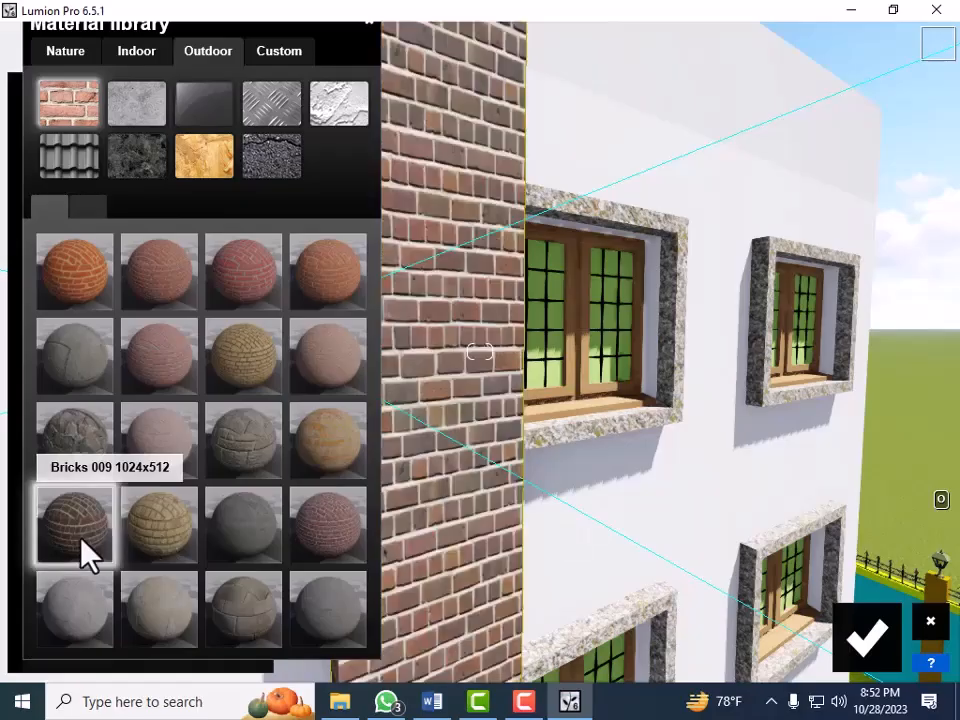
click(333, 289)
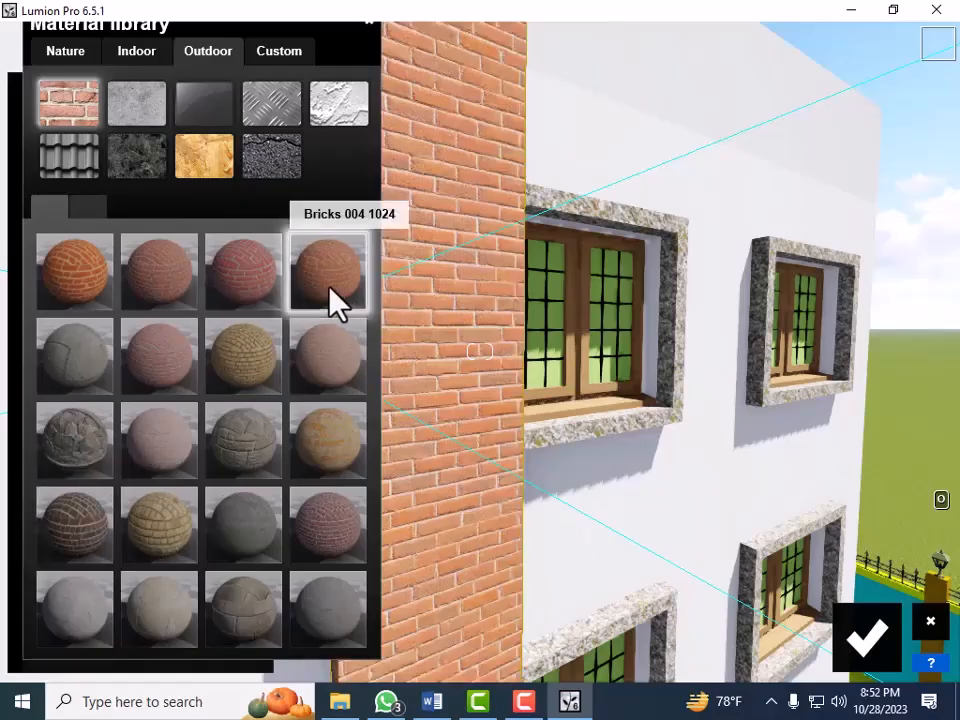
click(186, 270)
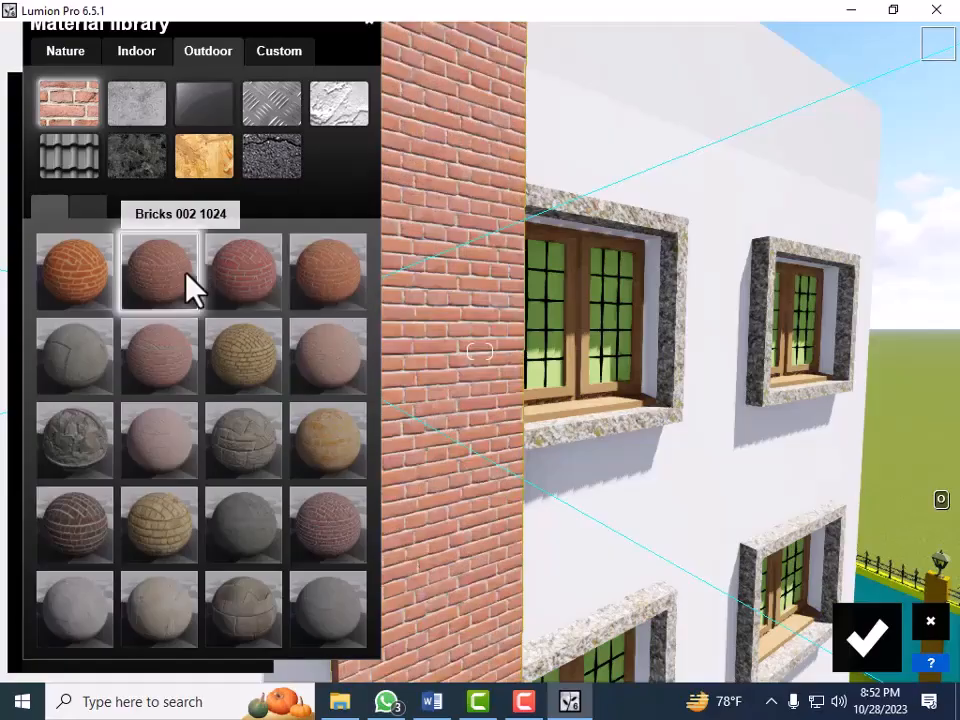
click(268, 289)
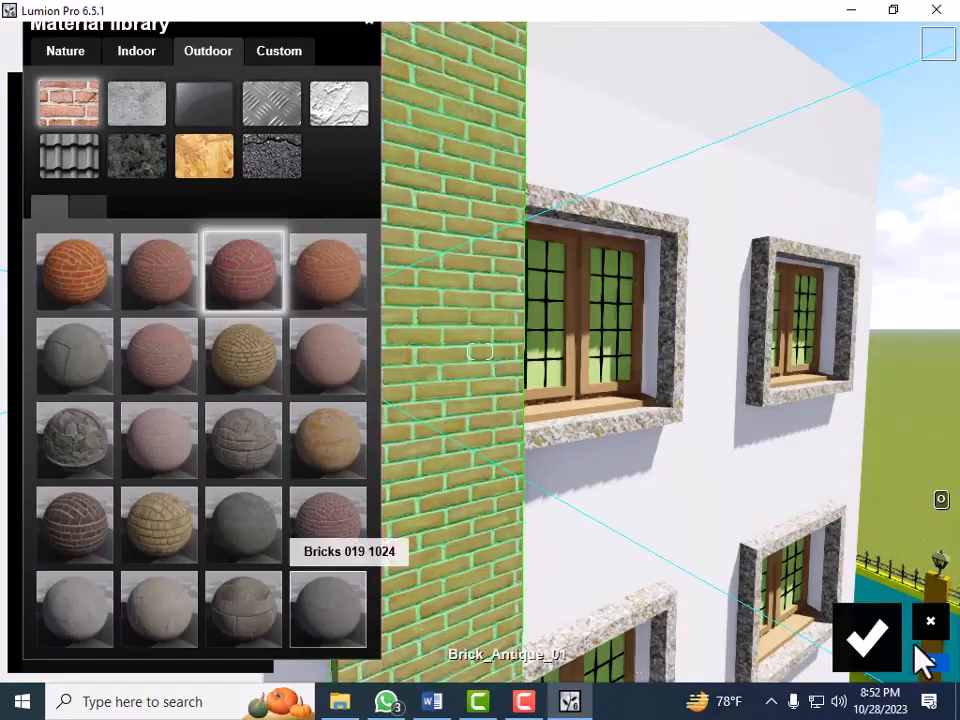
click(868, 638)
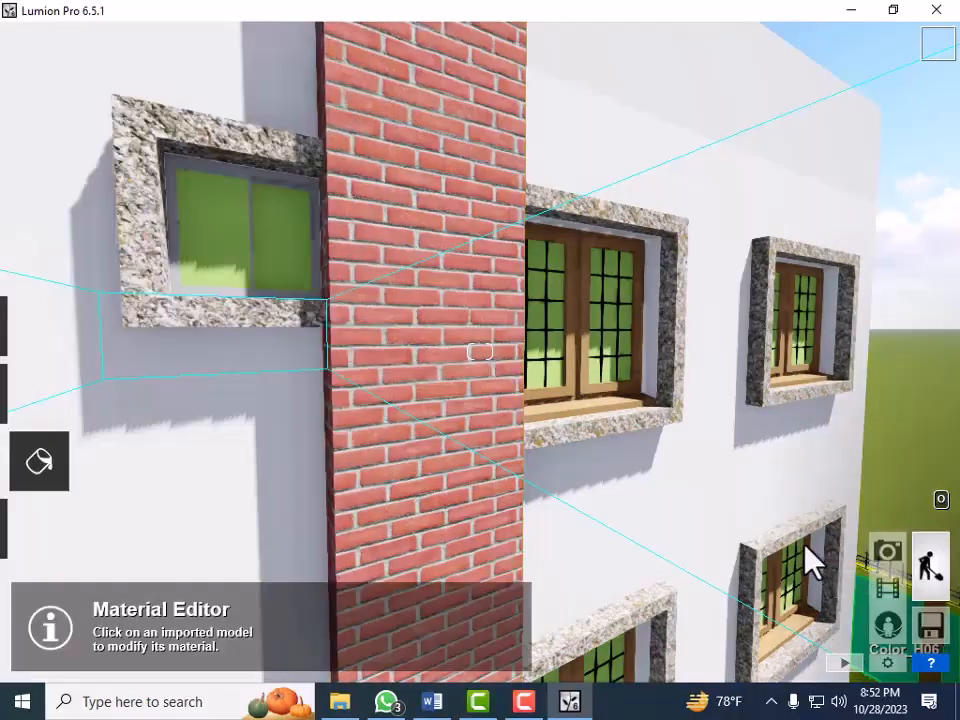
Examine the side facade with its red brick column from a distance and the boundary wall's pillars up close
key(s)
key(s)
key(s)
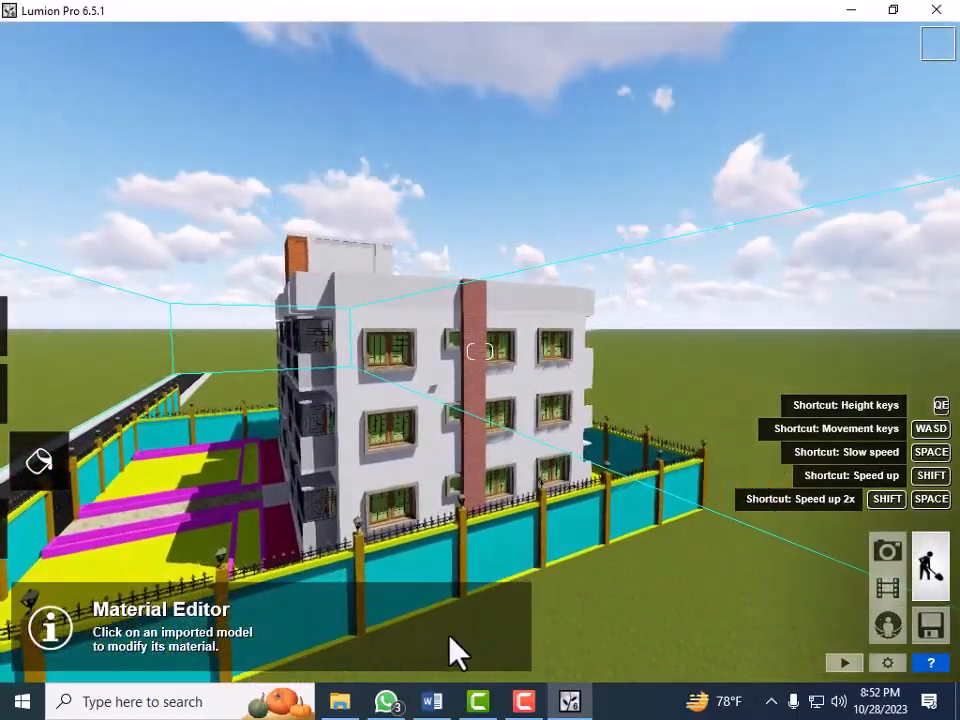
key(w)
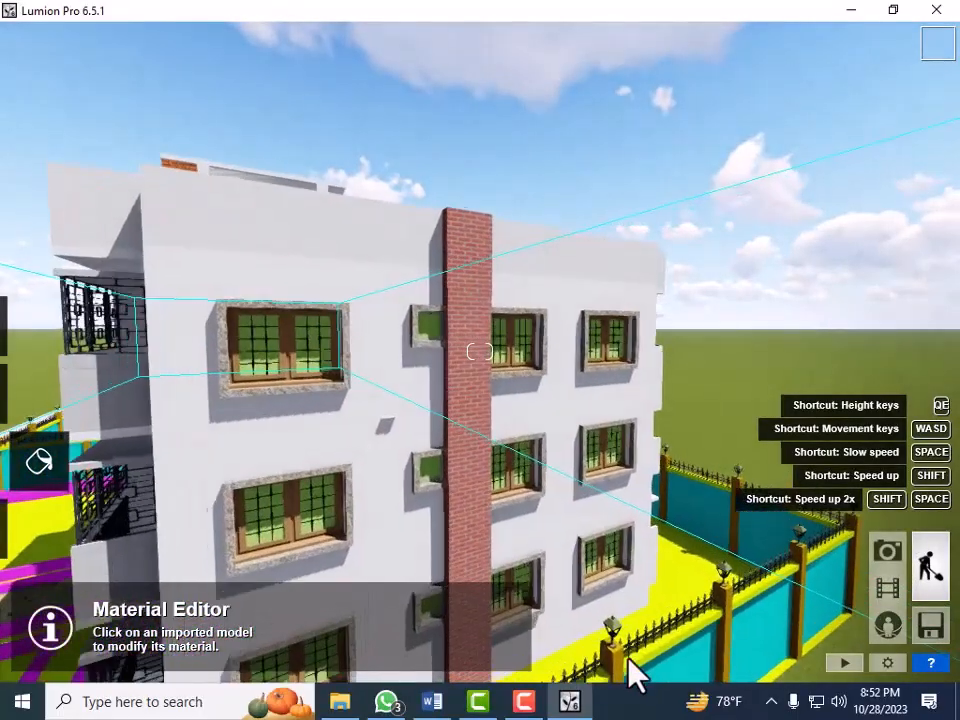
key(w)
key(e)
key(e)
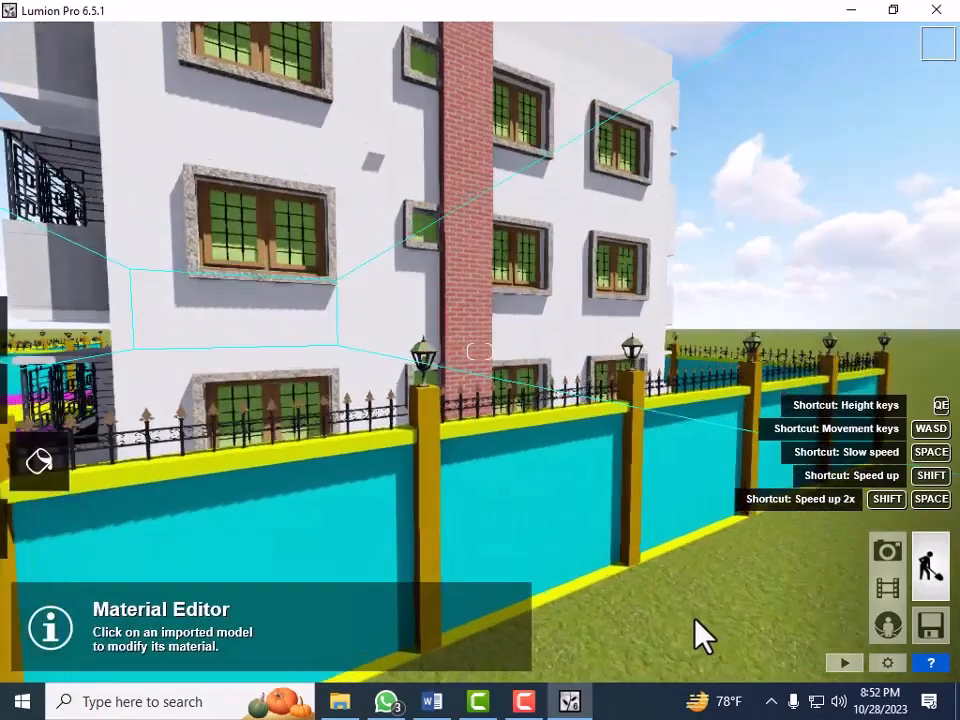
key(w)
key(e)
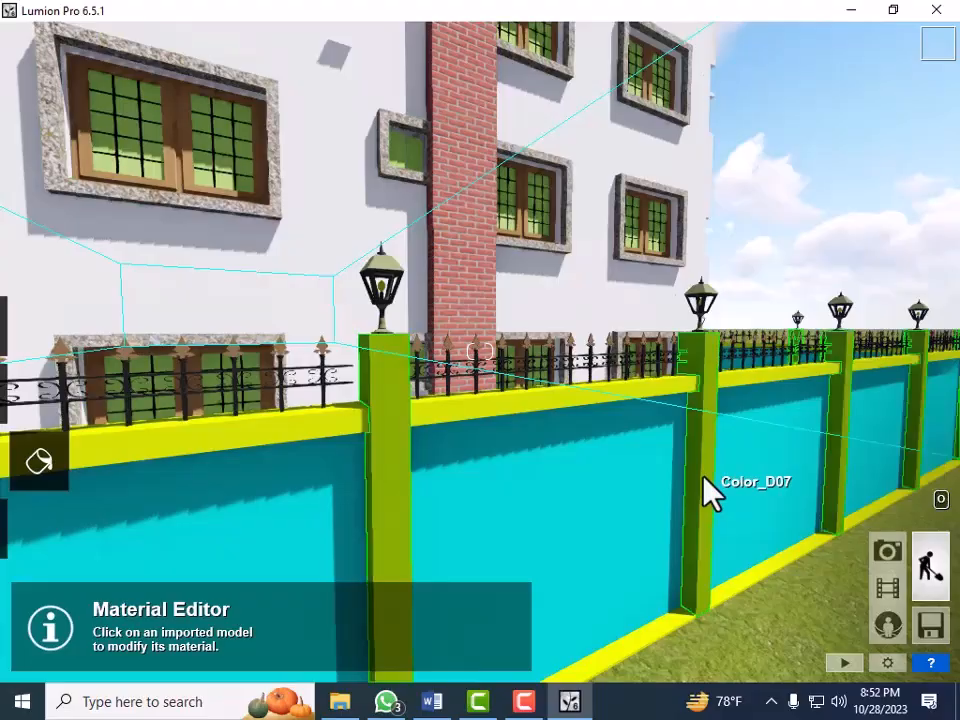
Try outdoor Concrete 017, 018, 022, 010 and 006 on the boundary wall's pillars, apply Concrete 012 and save the material
click(704, 468)
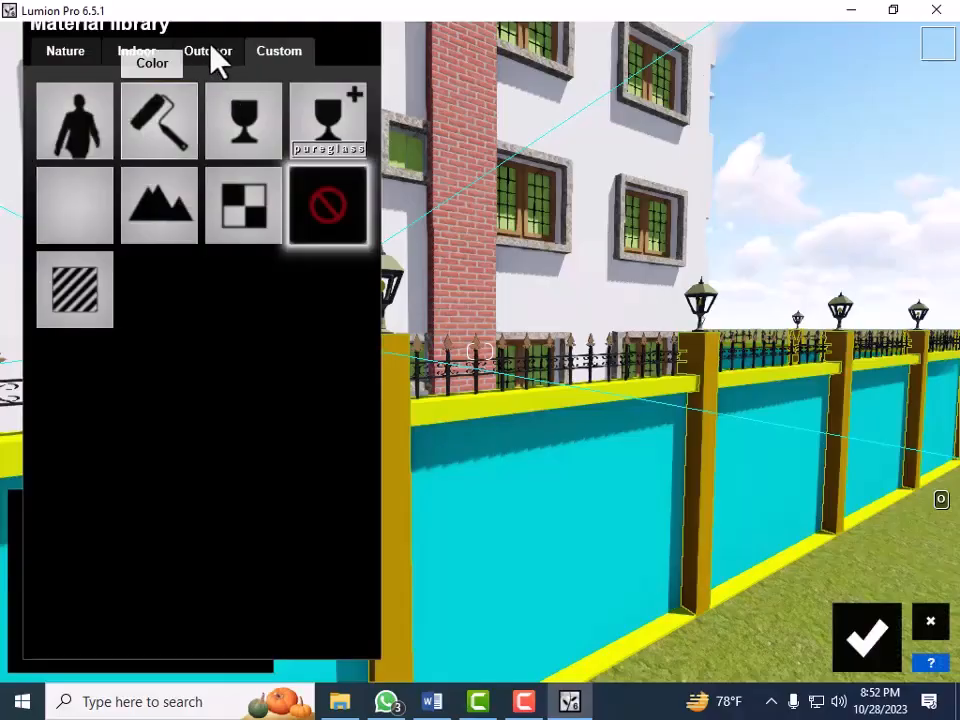
click(214, 58)
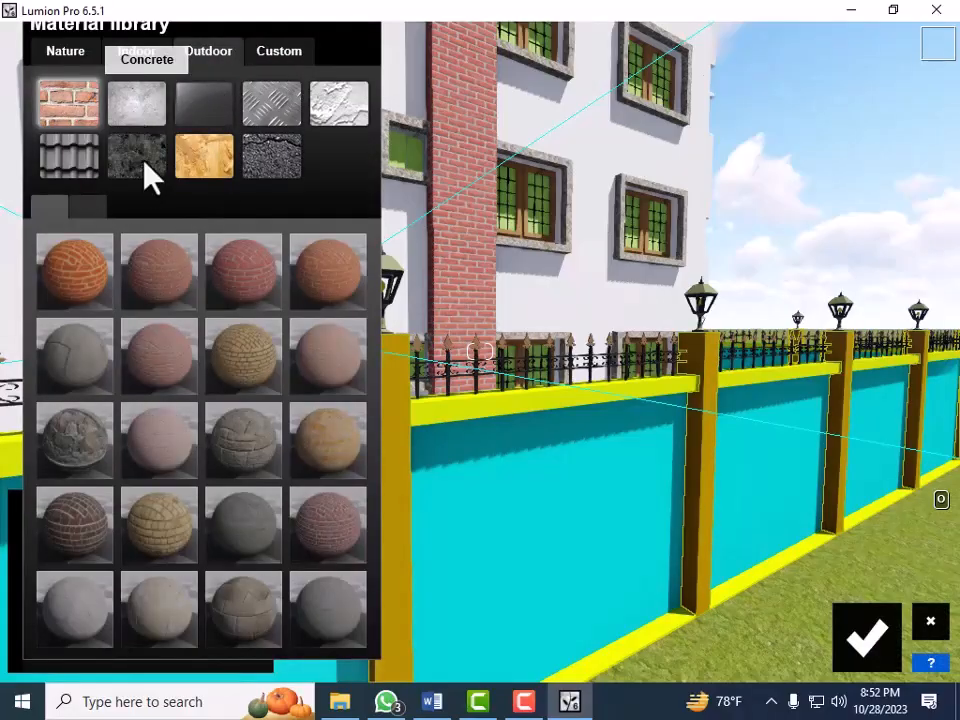
click(140, 130)
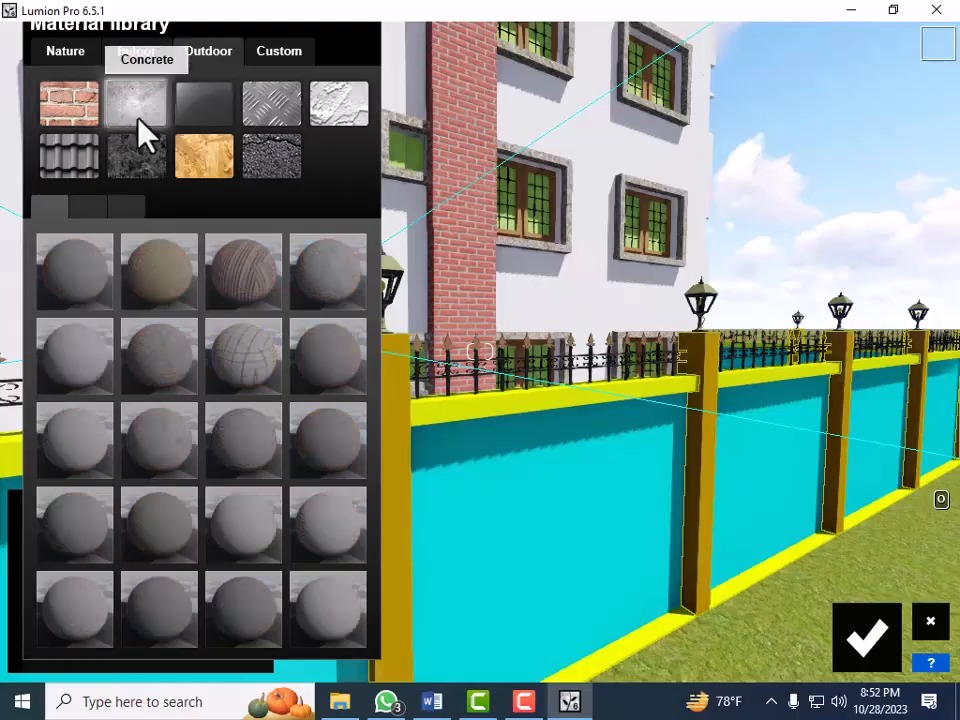
click(238, 527)
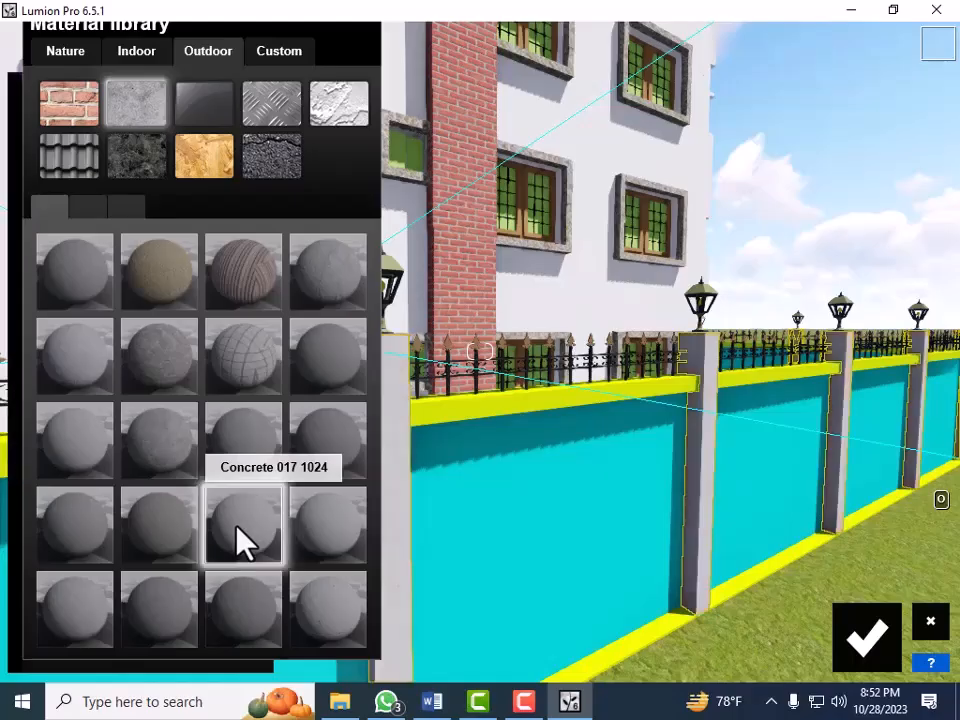
click(327, 548)
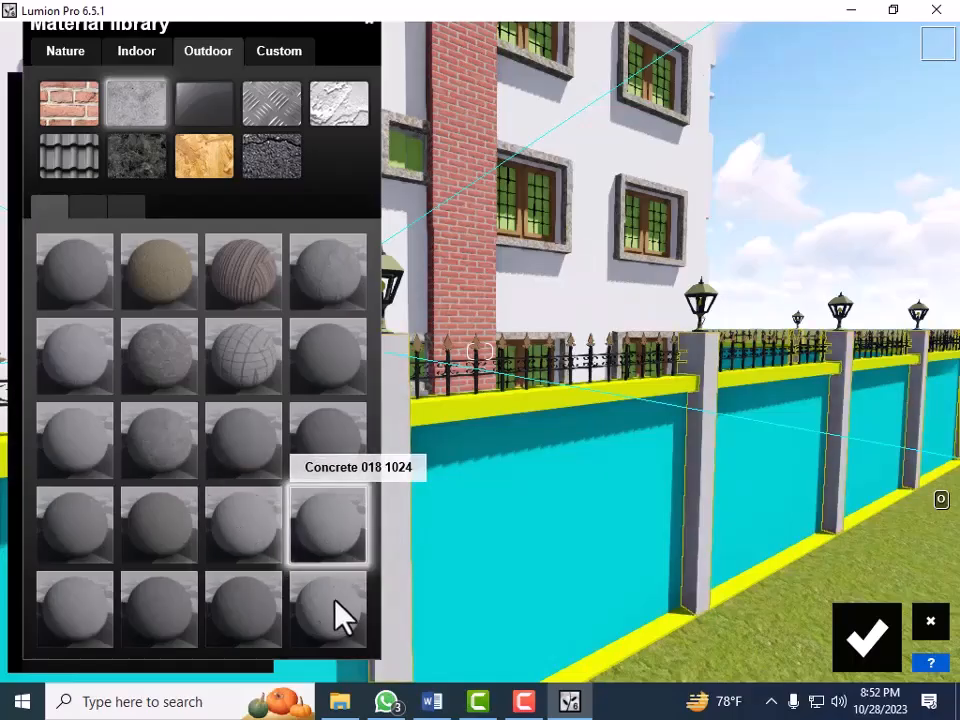
click(340, 624)
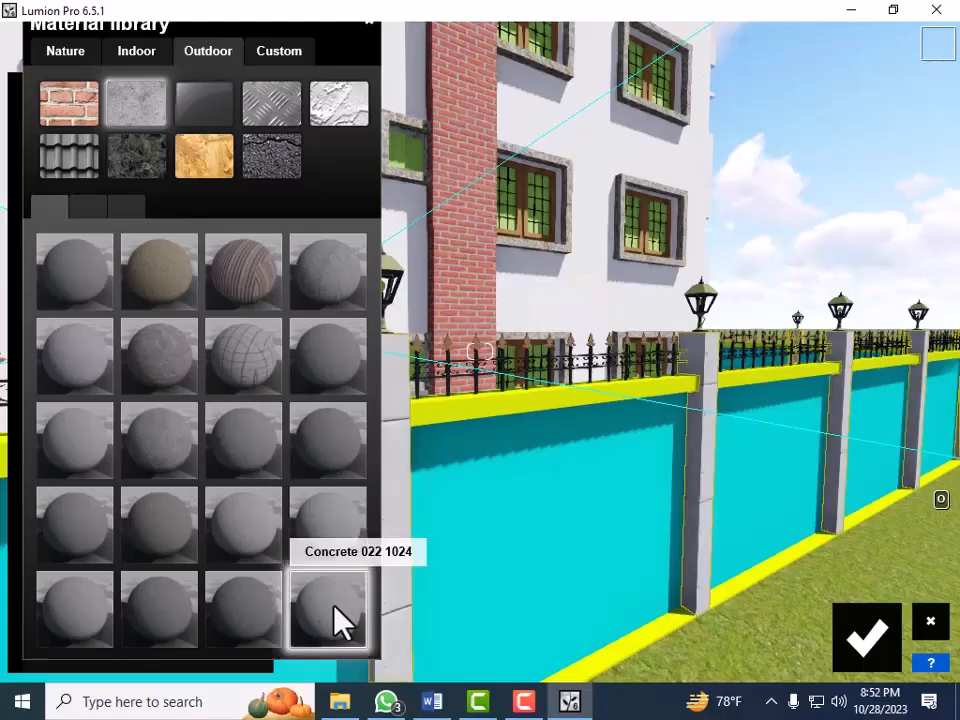
click(250, 622)
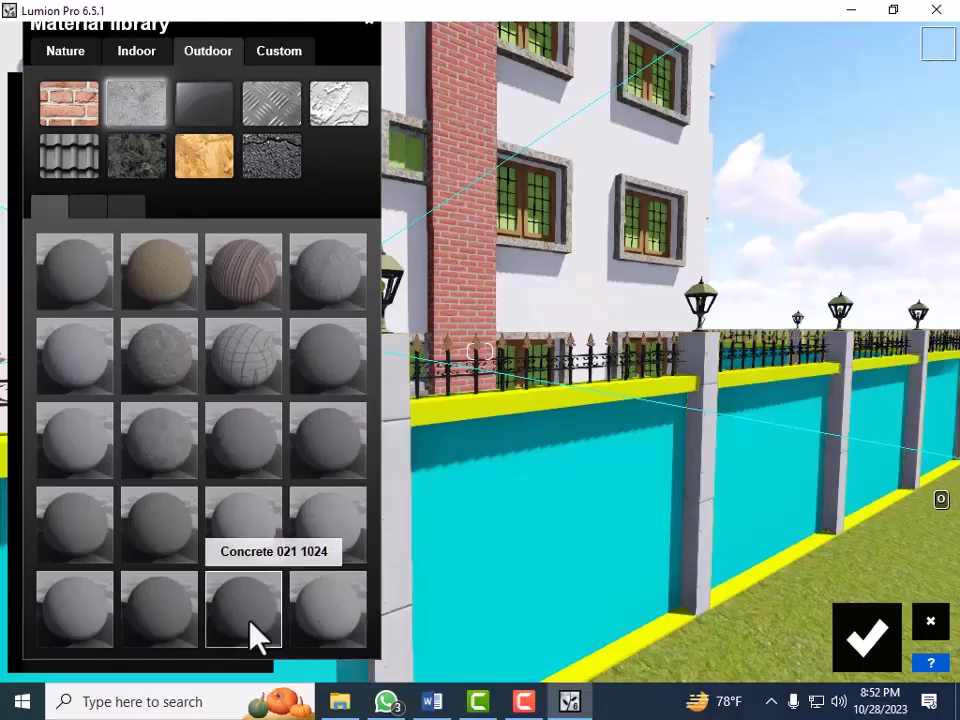
click(333, 340)
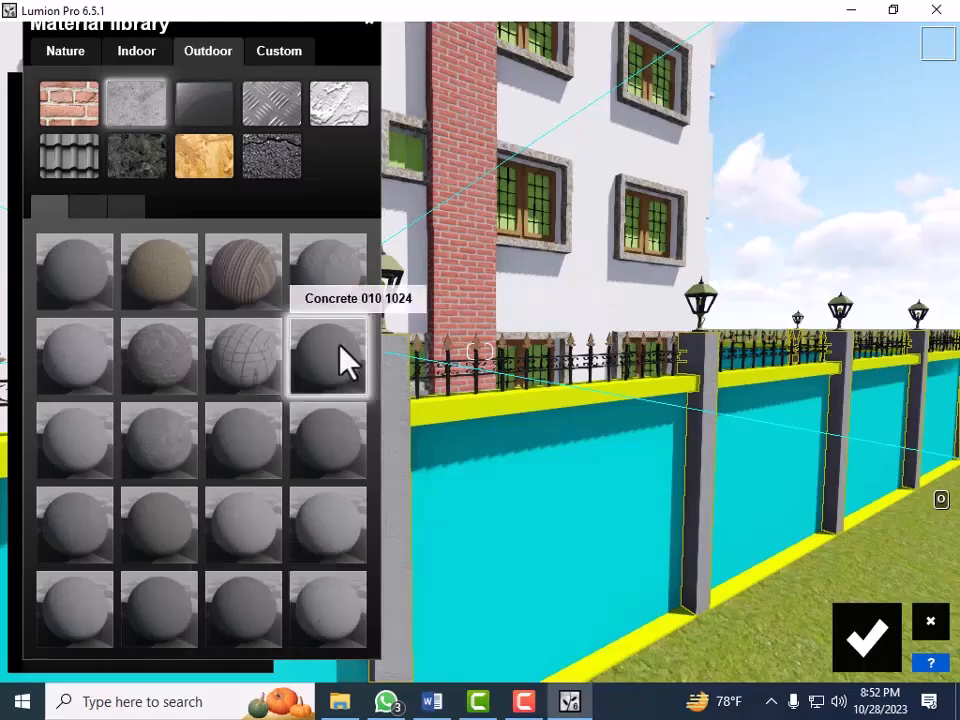
click(161, 363)
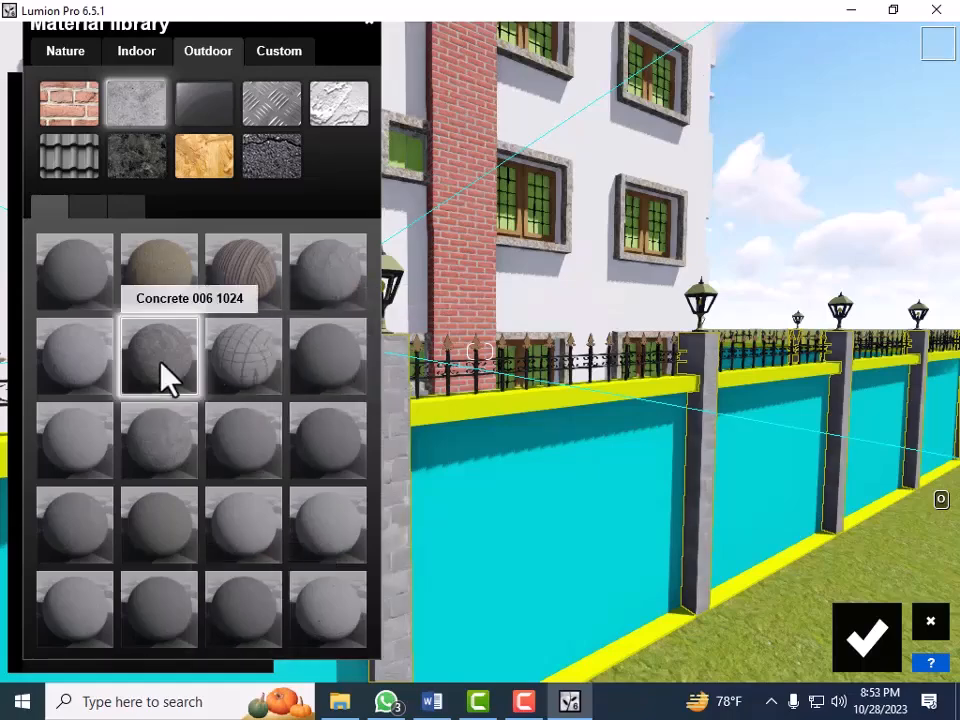
click(187, 468)
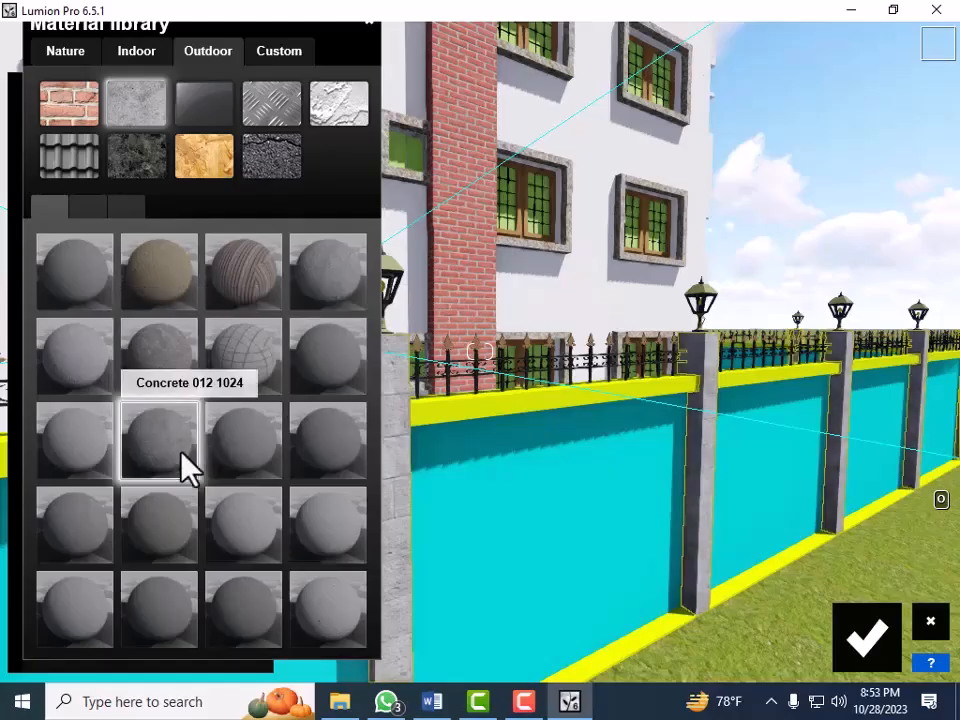
click(871, 651)
click(866, 634)
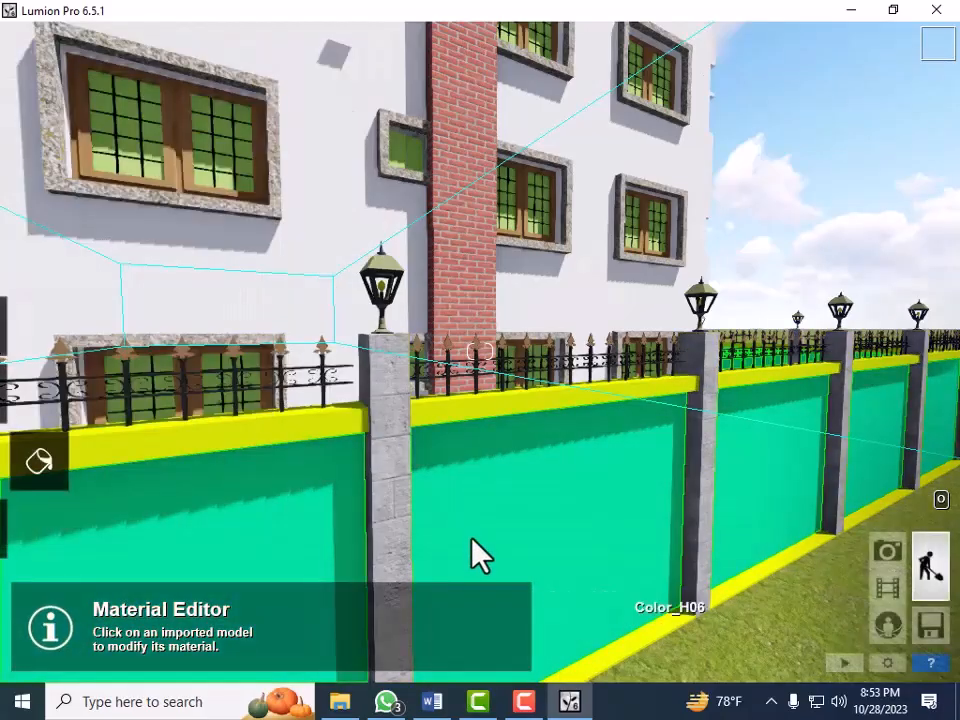
Apply a grey outdoor Concrete material to the yellow coping band along the boundary wall and save it
key(w)
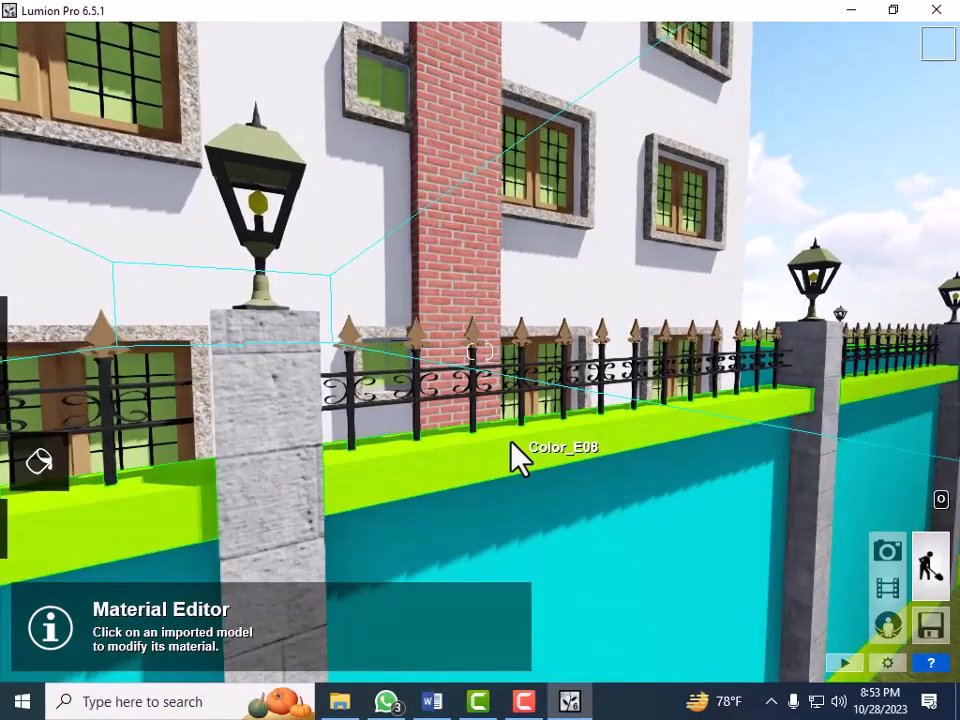
click(518, 458)
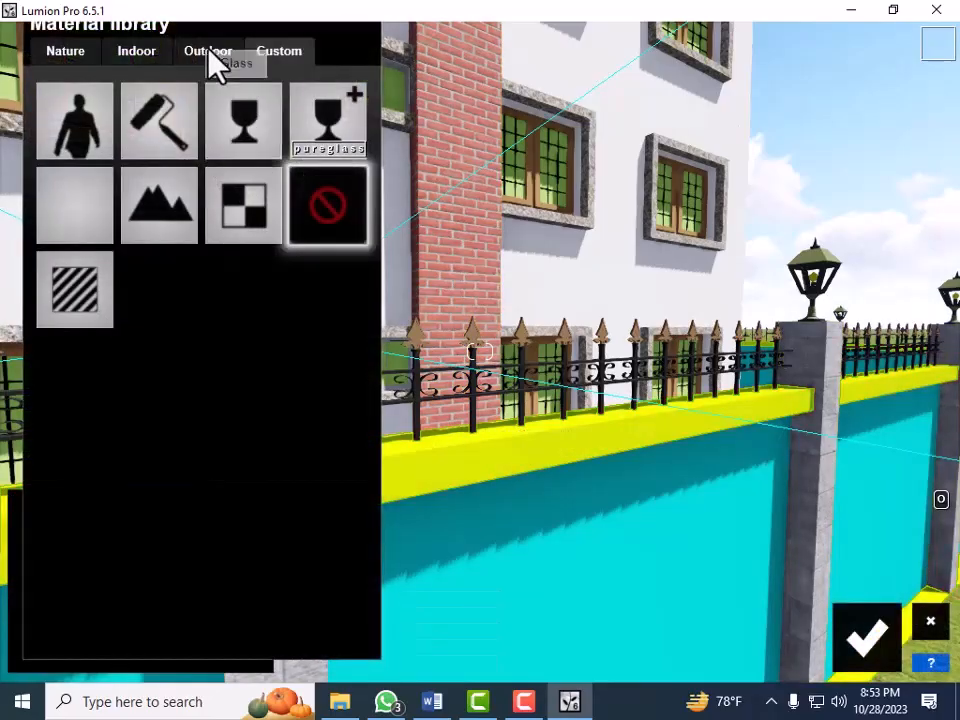
click(213, 60)
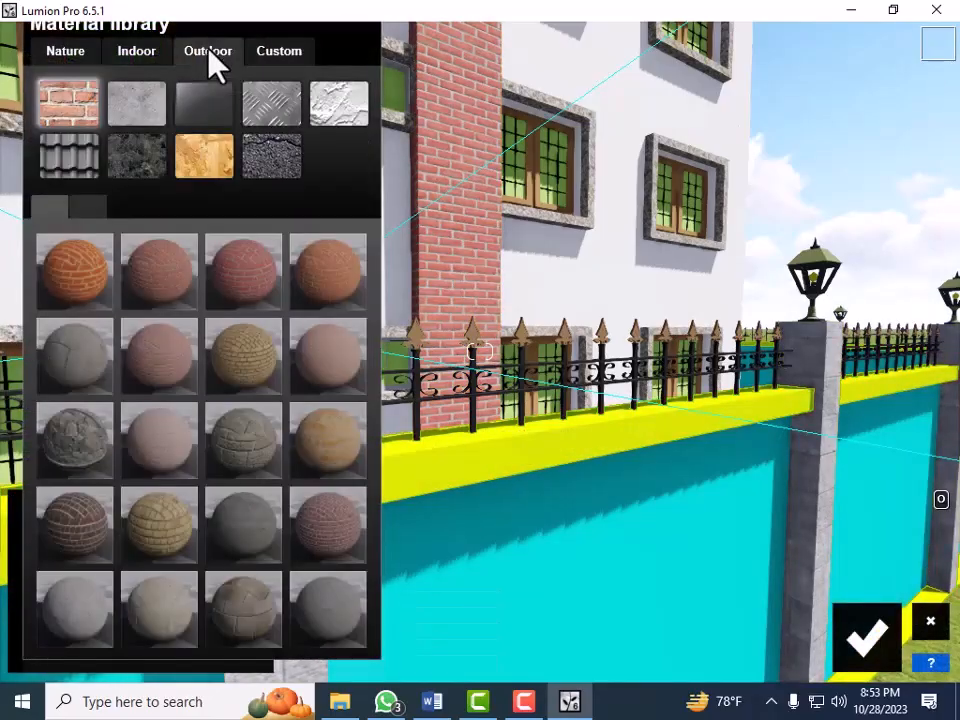
click(135, 116)
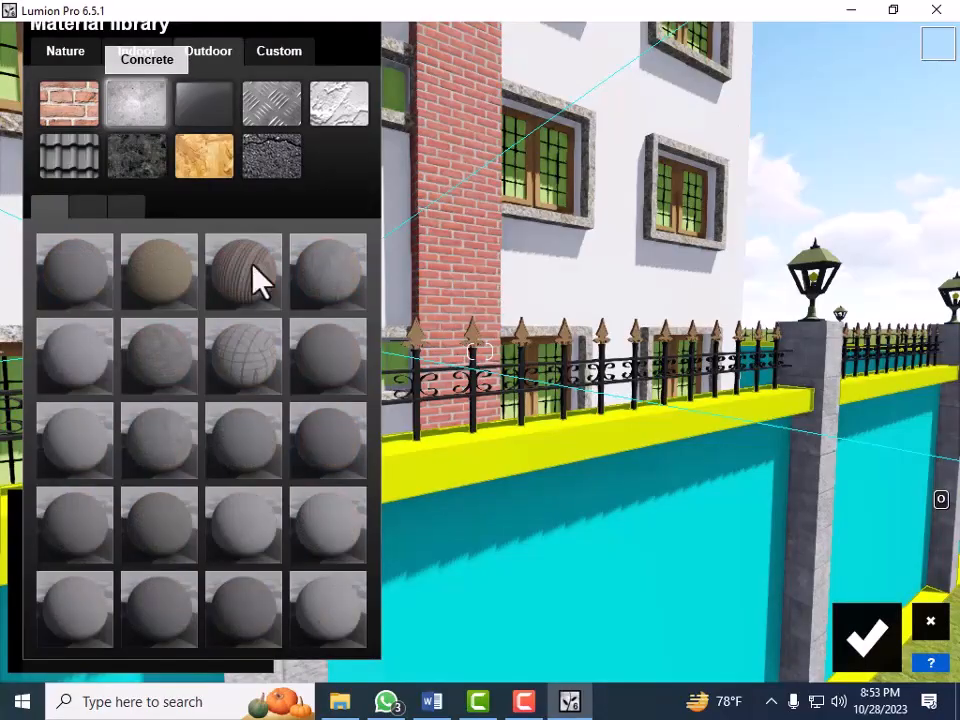
click(351, 363)
click(880, 655)
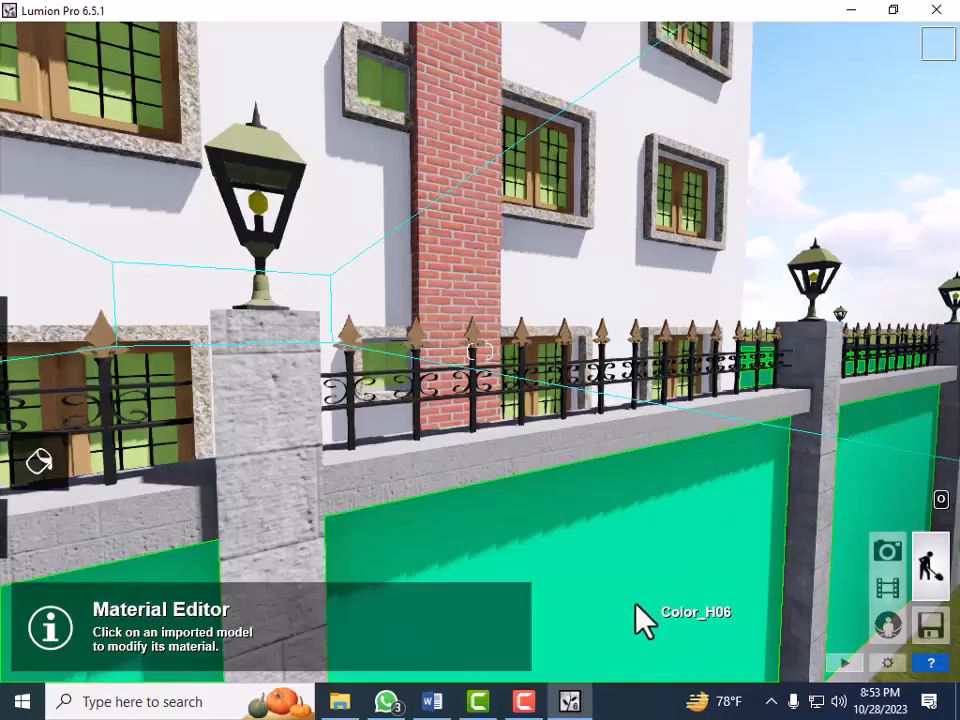
Try outdoor Bricks 007a on the cyan boundary wall panels, apply Bricks 008a instead and save the material
click(636, 606)
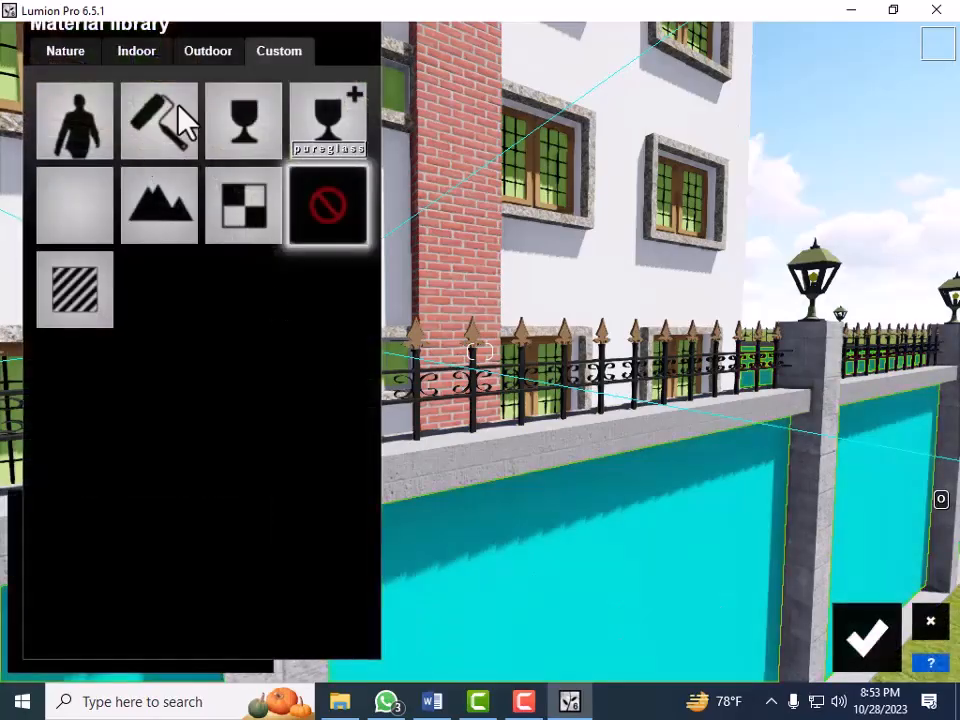
click(201, 55)
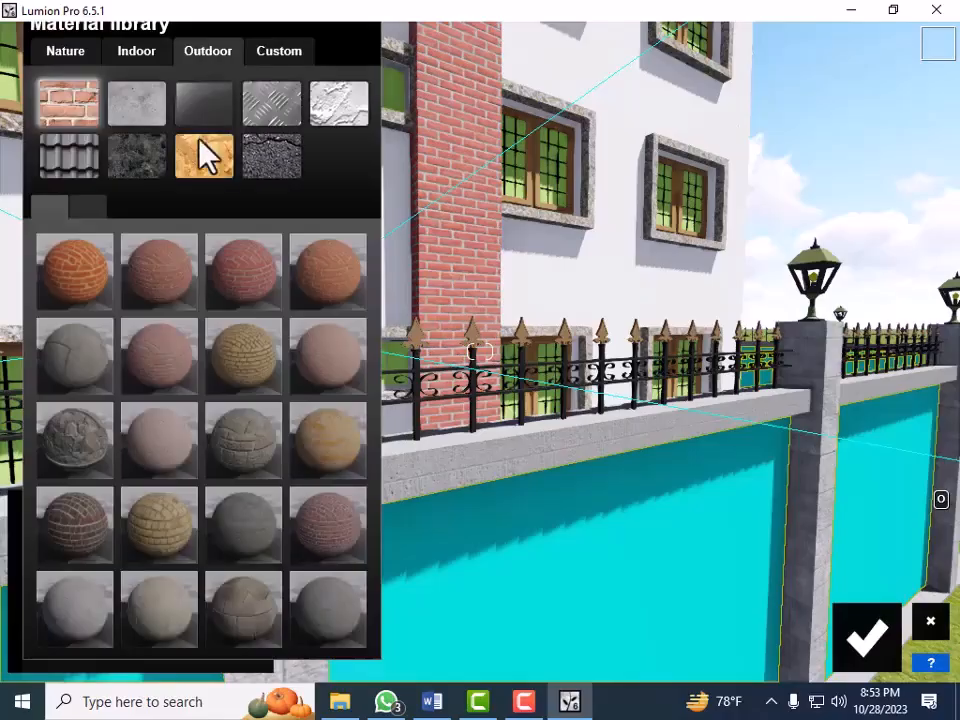
click(73, 451)
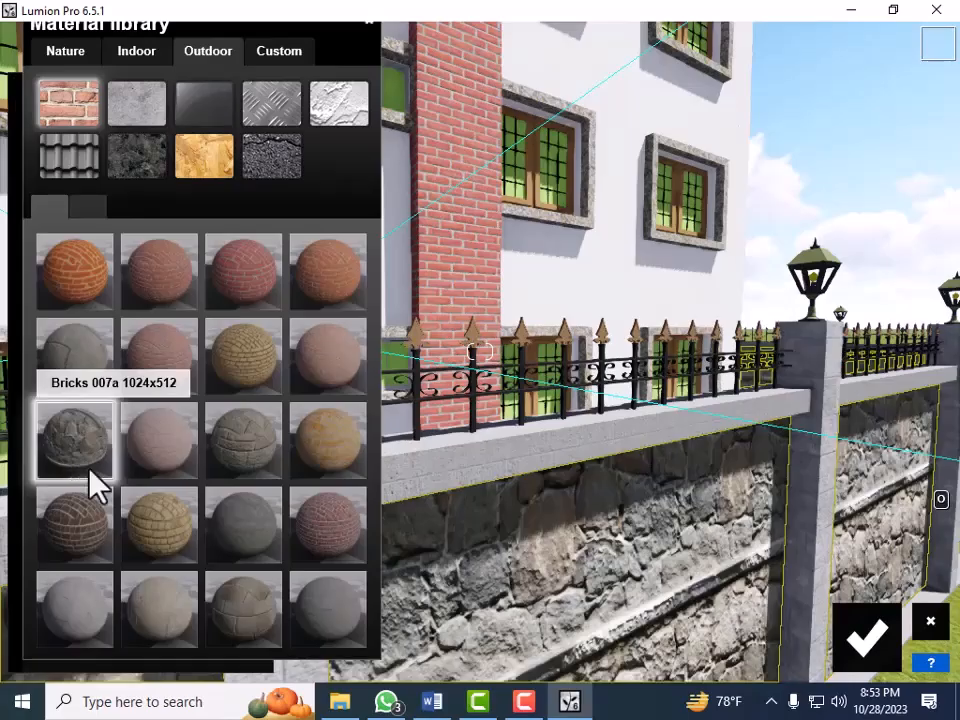
click(275, 463)
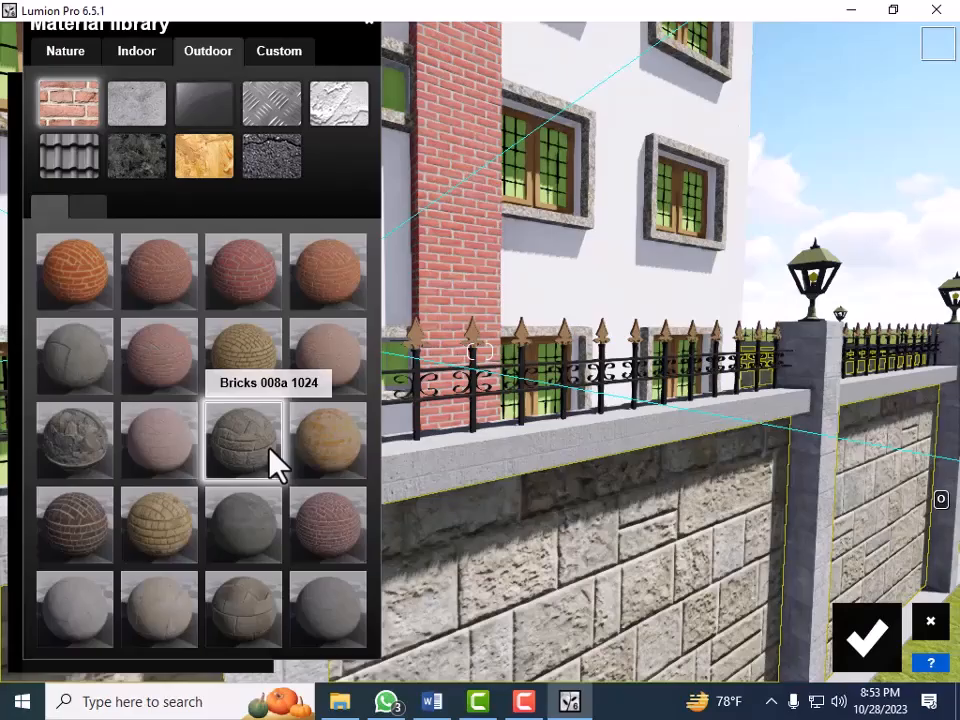
click(868, 636)
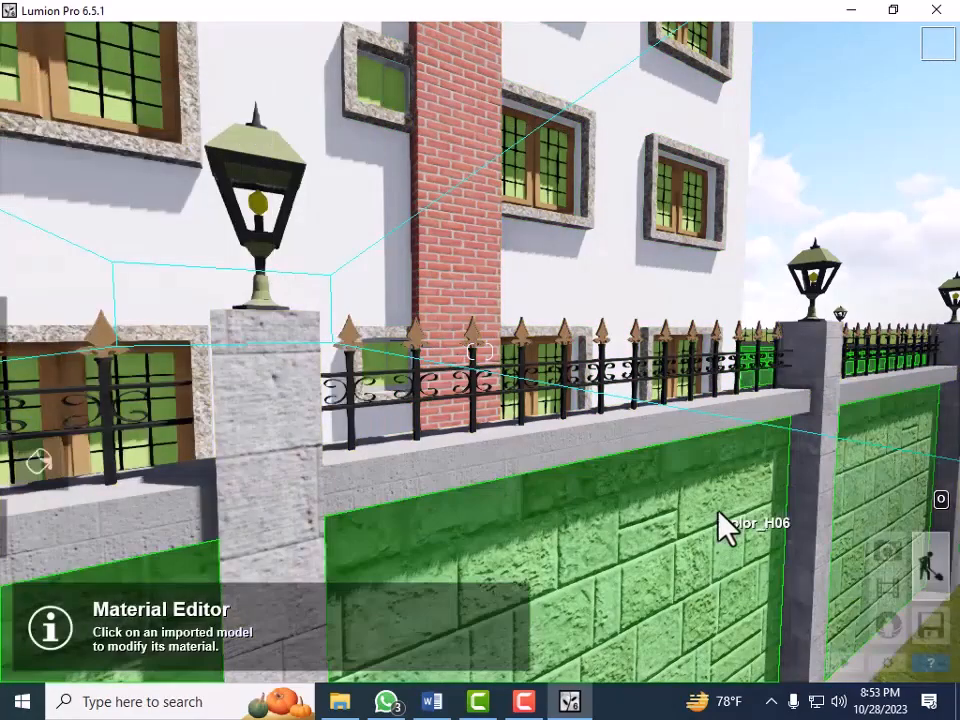
Examine the boundary wall and the building's side facade from outside, at ground level and from above
key(s)
key(s)
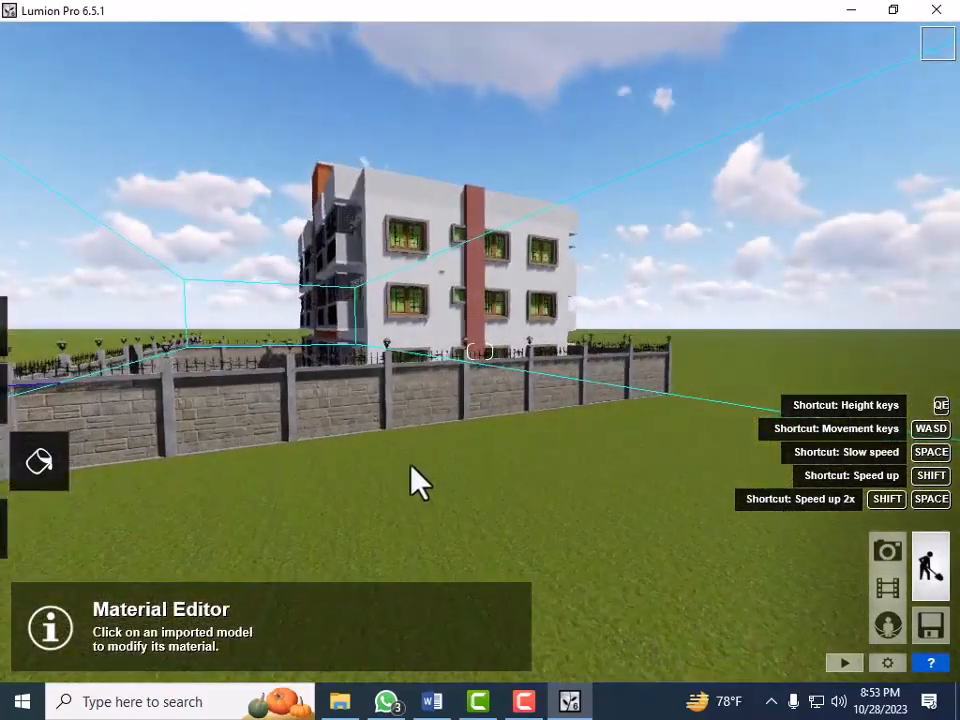
right_drag(432, 446, 438, 479)
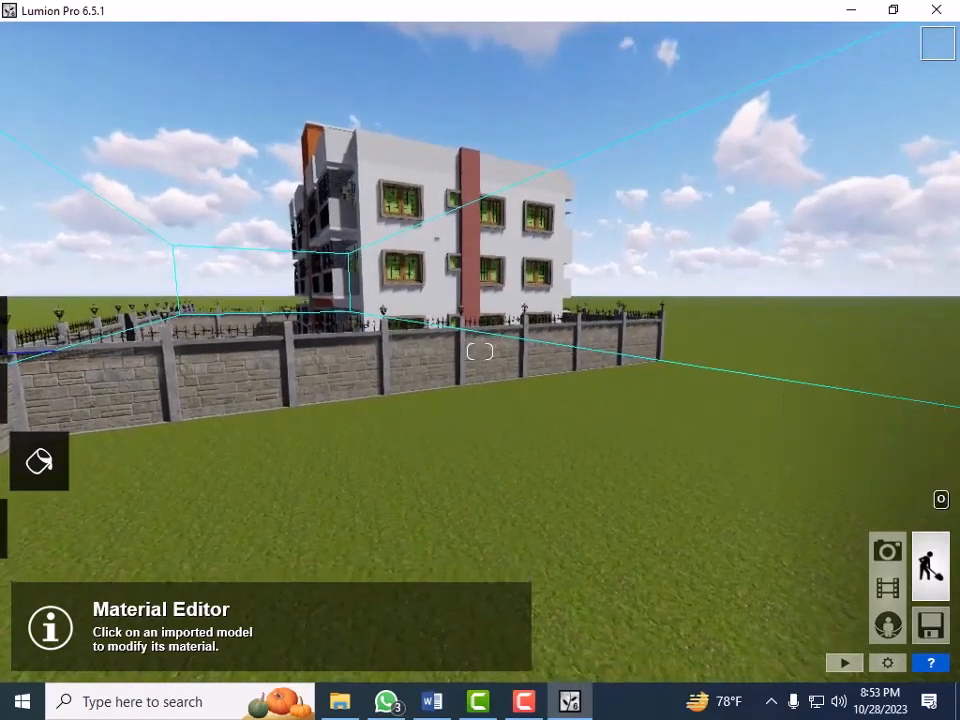
key(e)
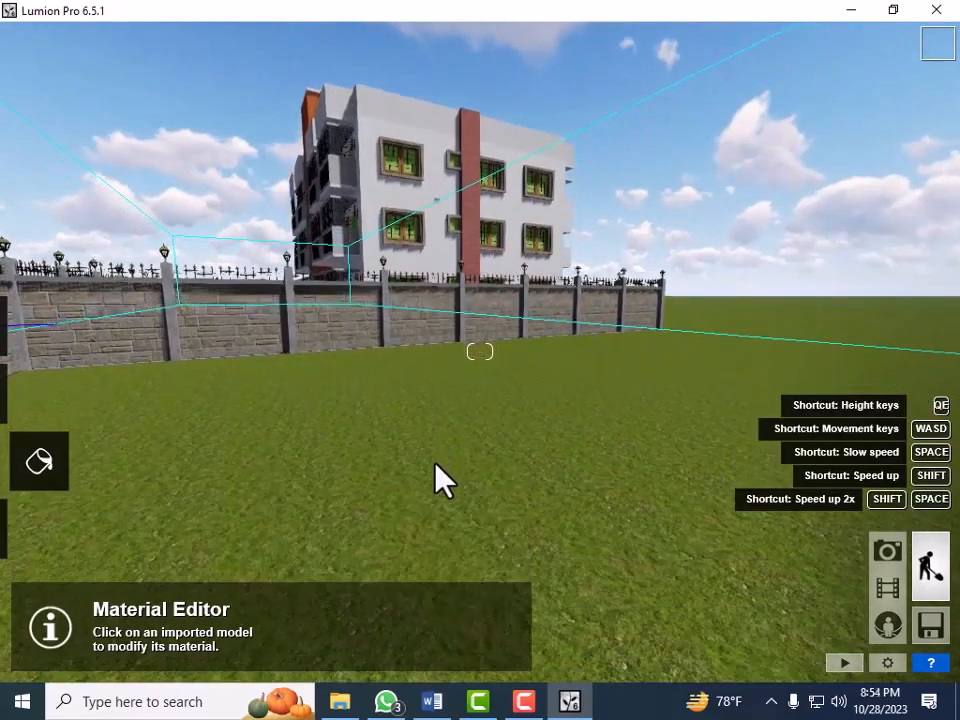
key(q)
right_drag(426, 432, 432, 459)
key(q)
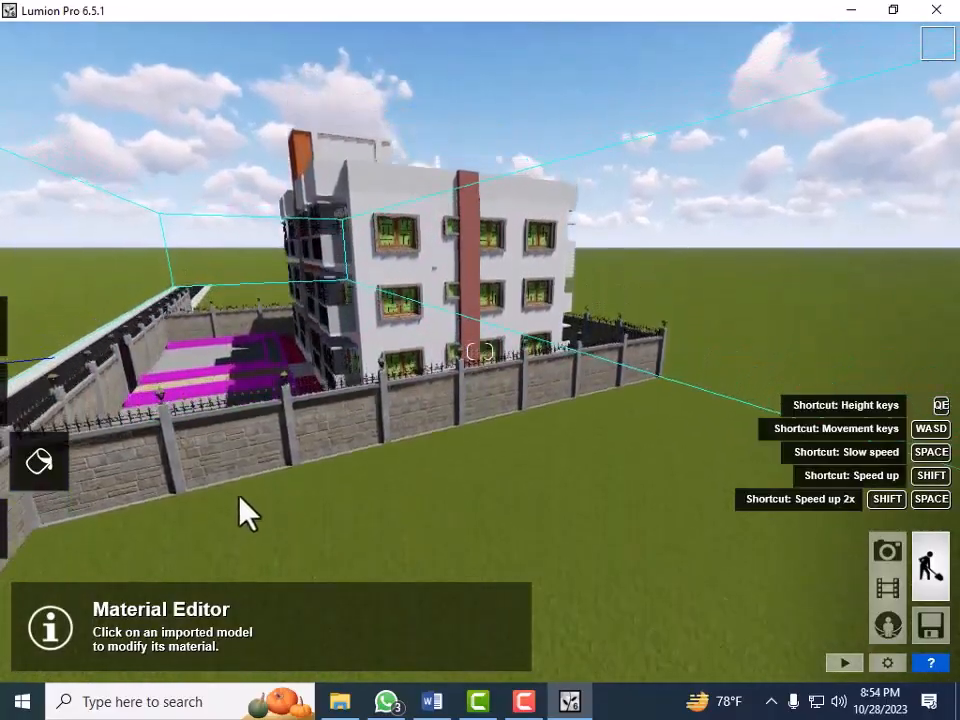
key(q)
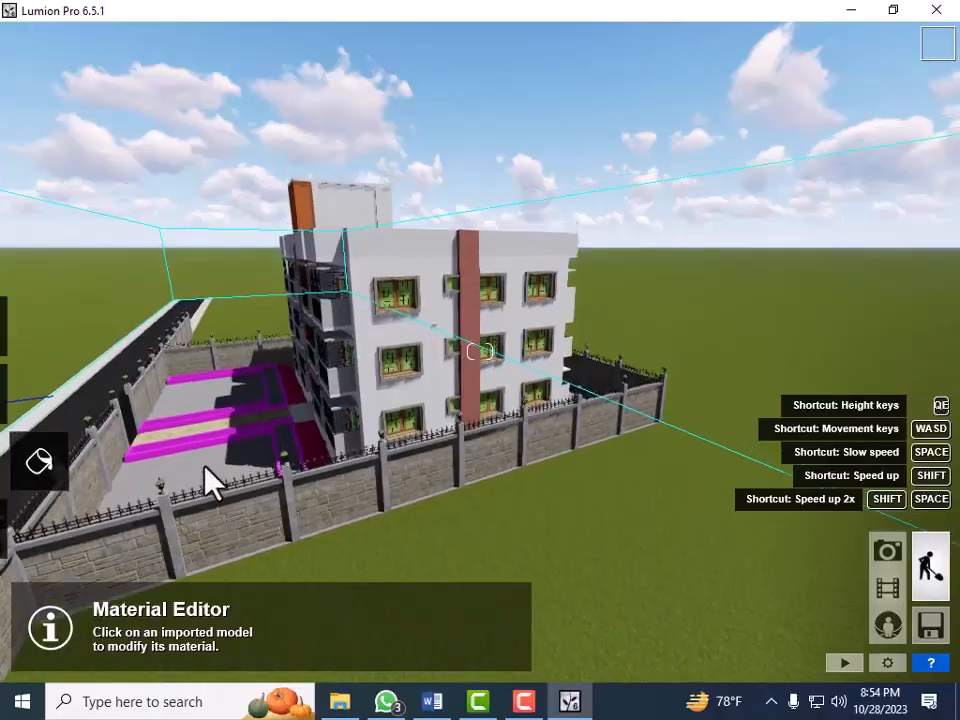
key(w)
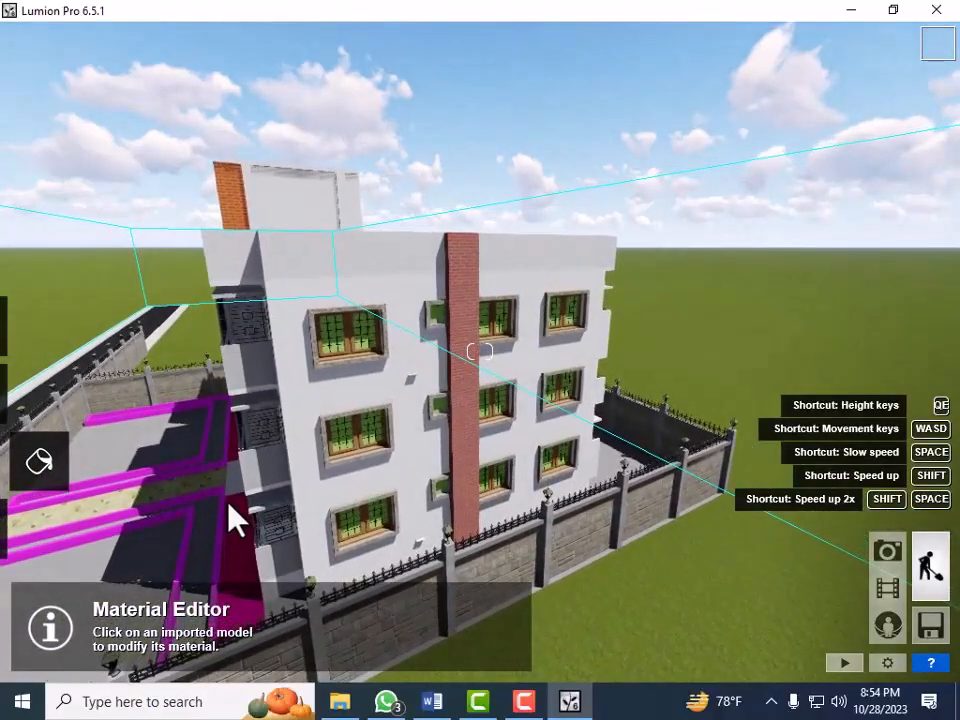
key(a)
key(a)
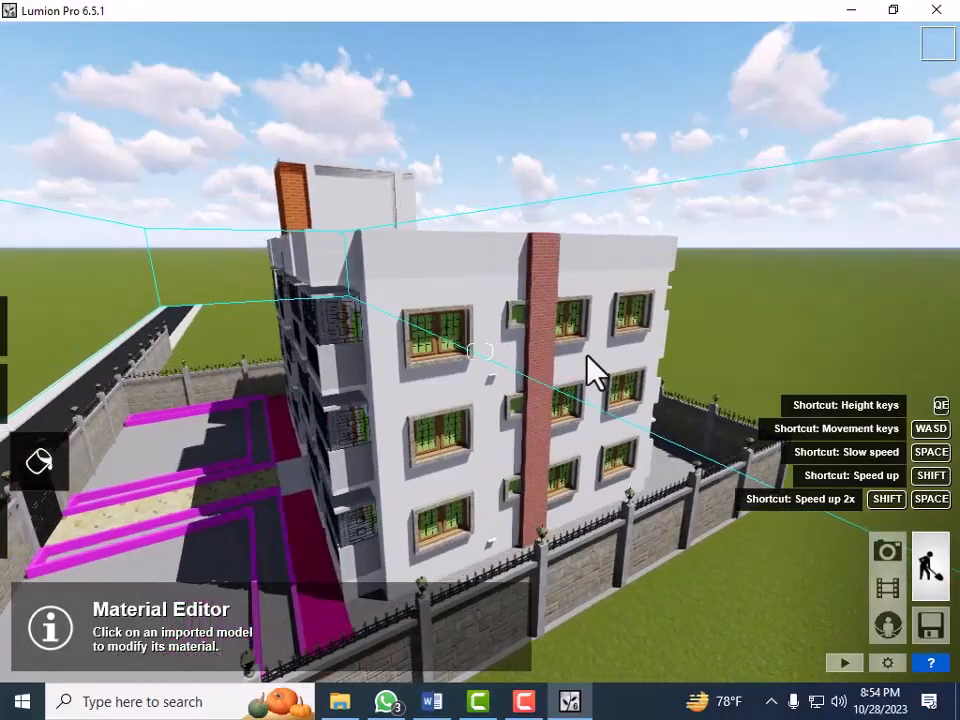
key(a)
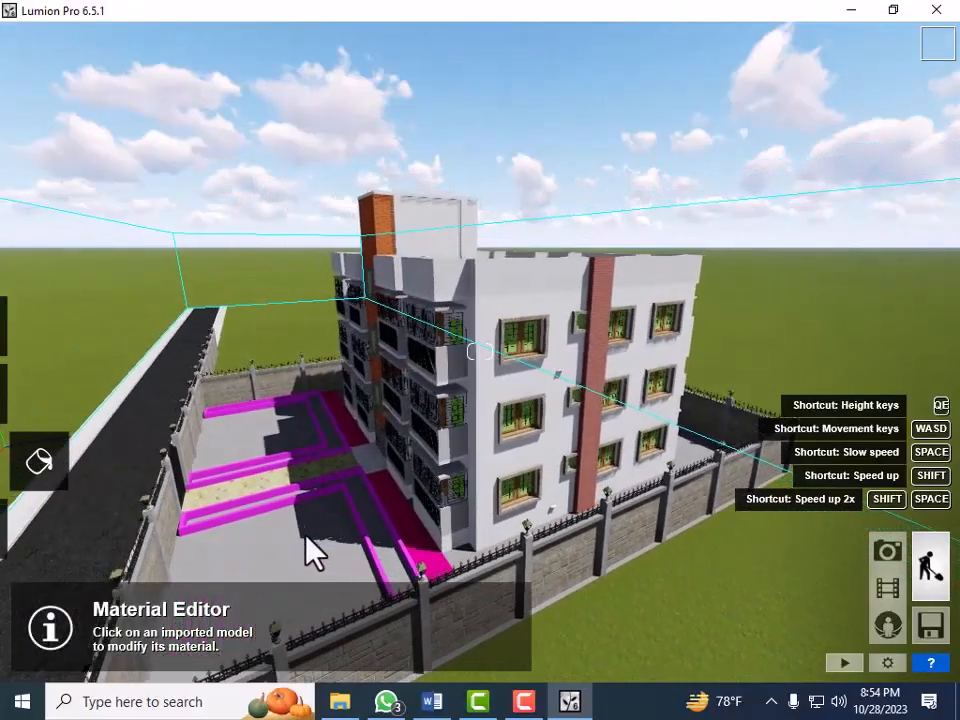
key(a)
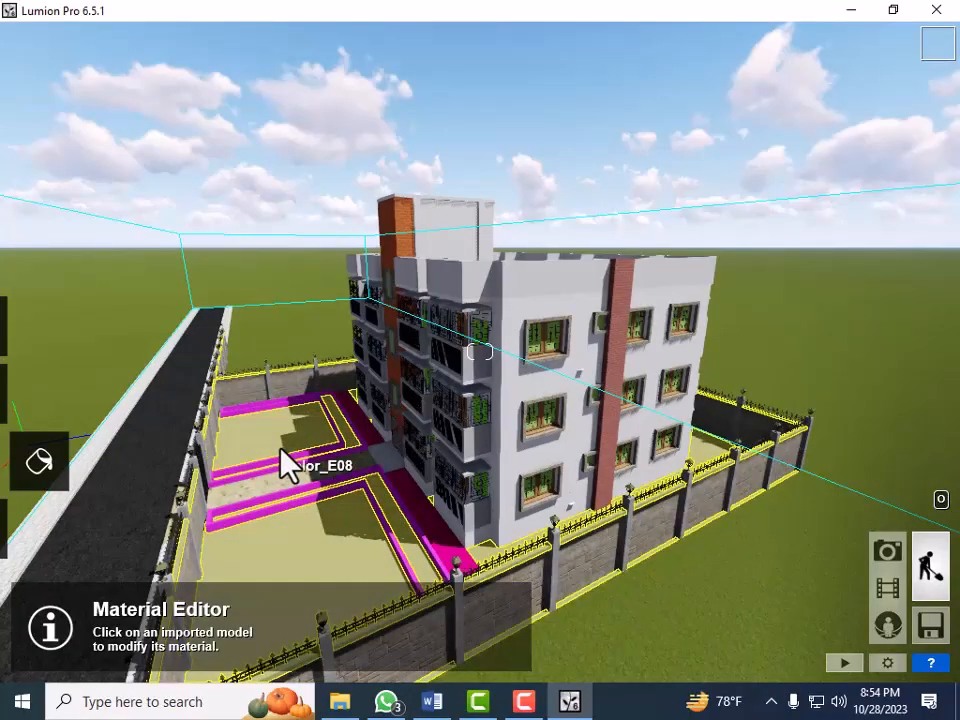
Examine the front facade's balconies and brick stair tower, descending into the walled courtyard with the magenta kerbs
middle_drag(313, 467, 510, 562)
key(w)
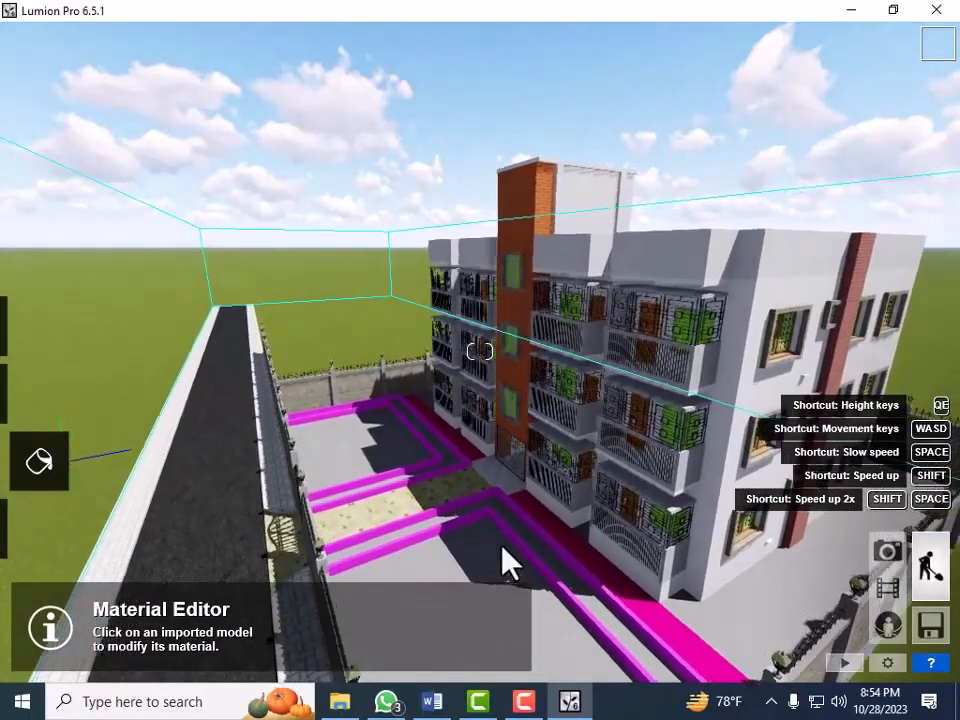
key(w)
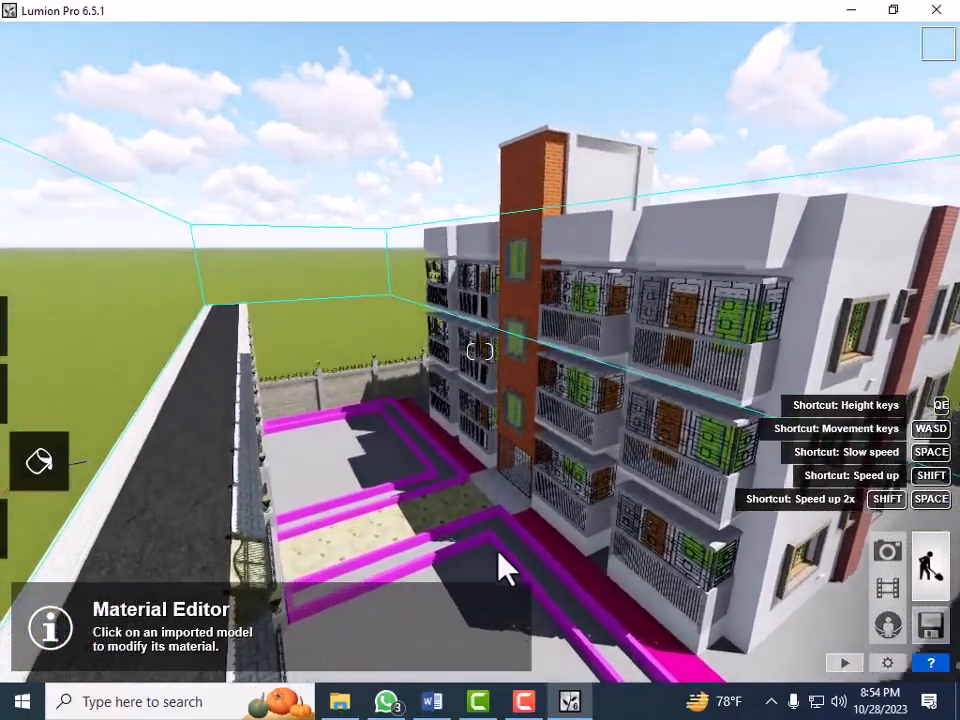
key(w)
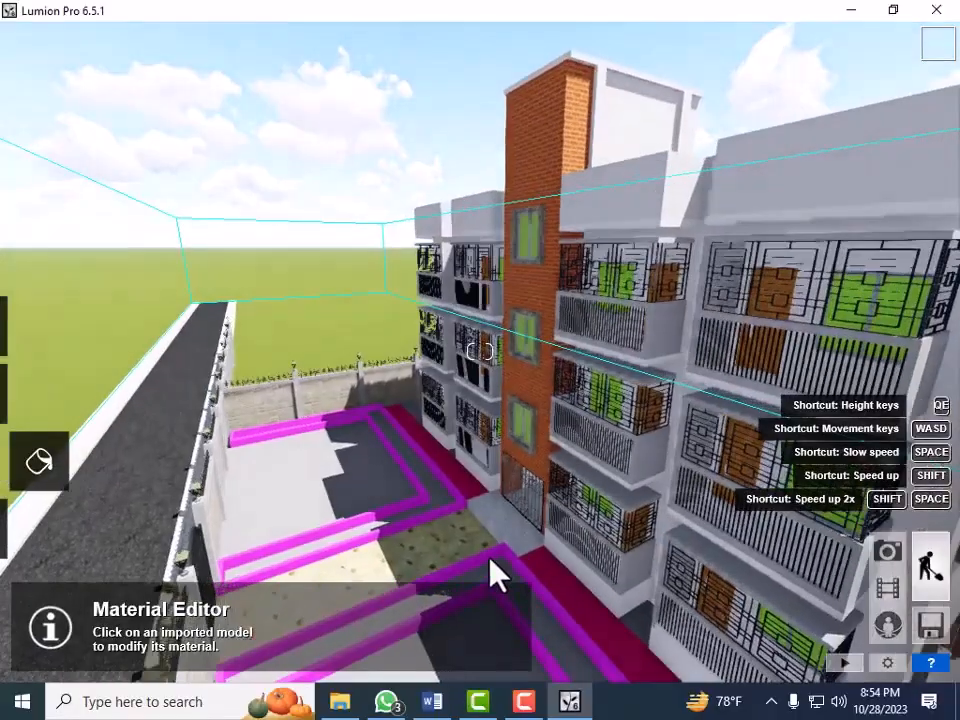
key(w)
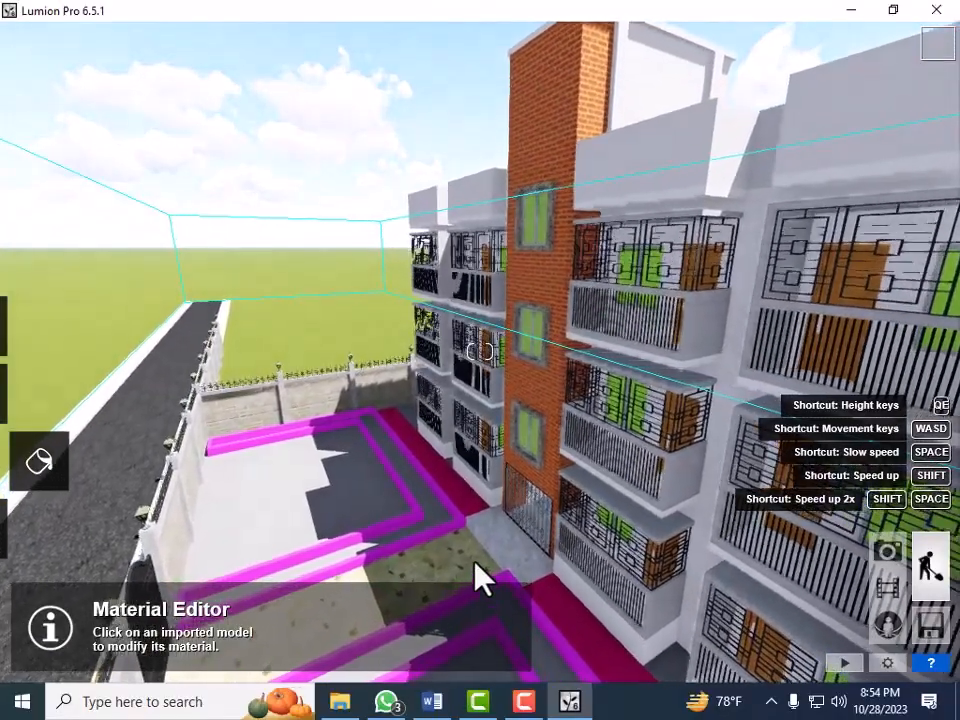
key(w)
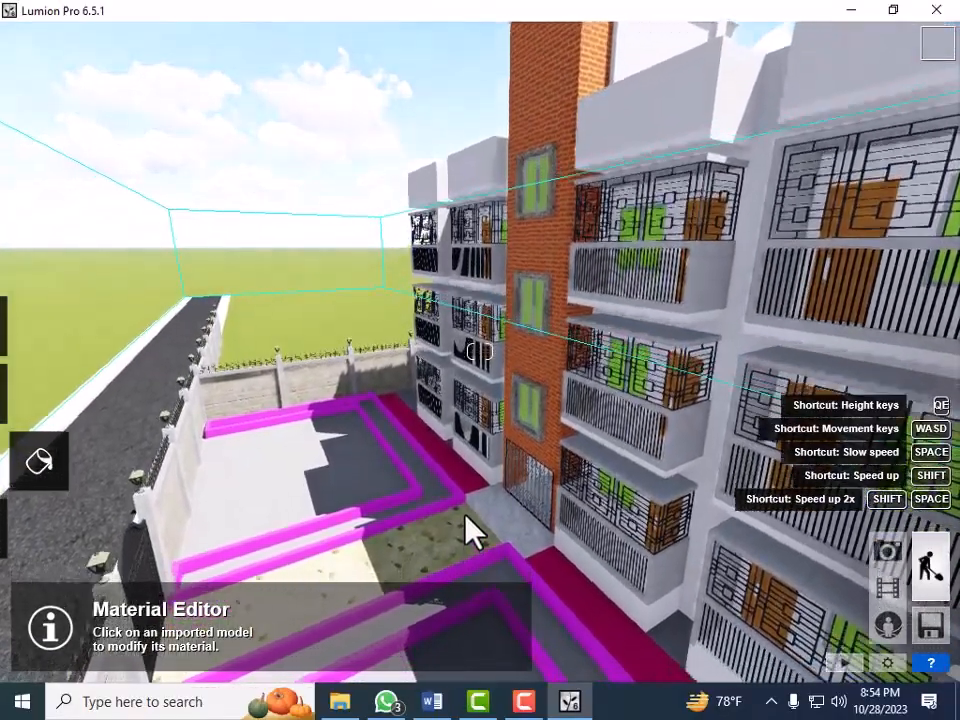
key(w)
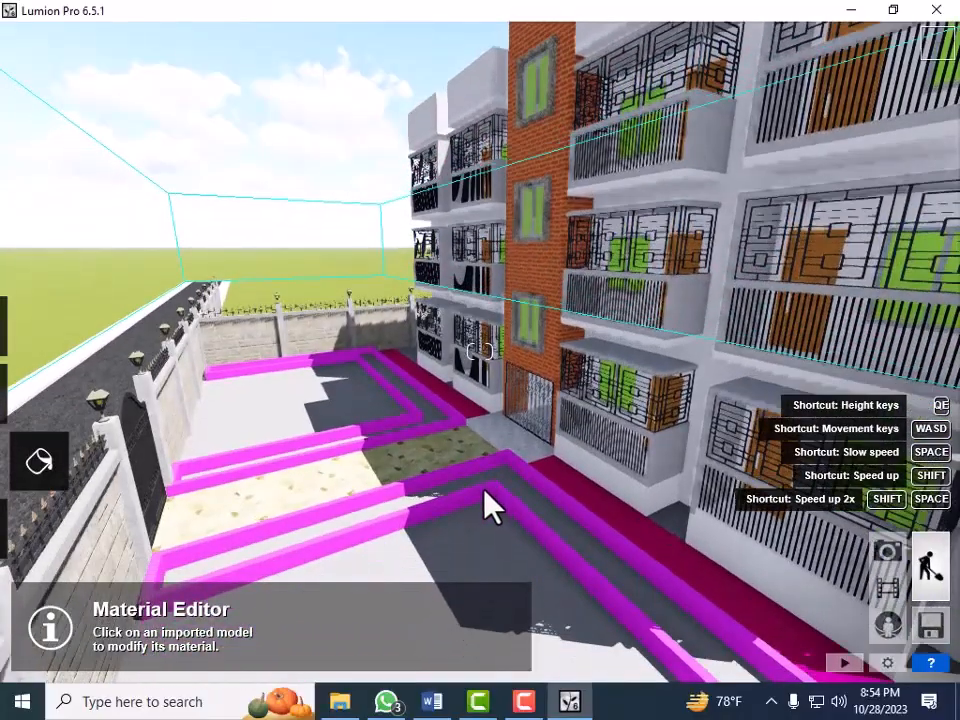
key(w)
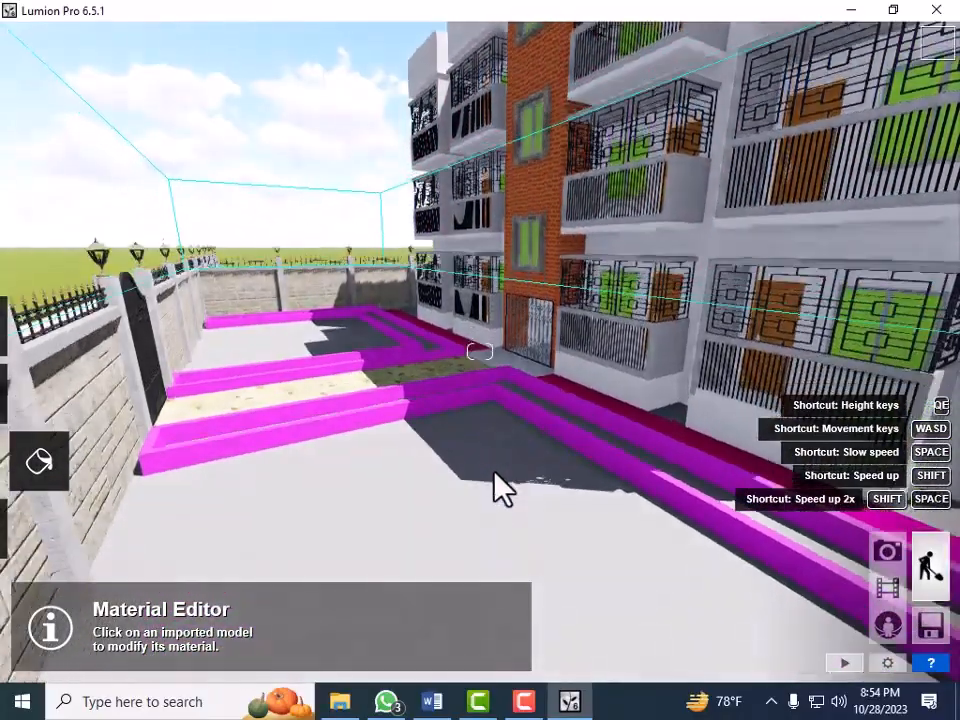
Try outdoor Bricks 006a, 007, 018 and 019 on the magenta courtyard kerbs, apply a light grey outdoor Concrete instead and save the material
key(w)
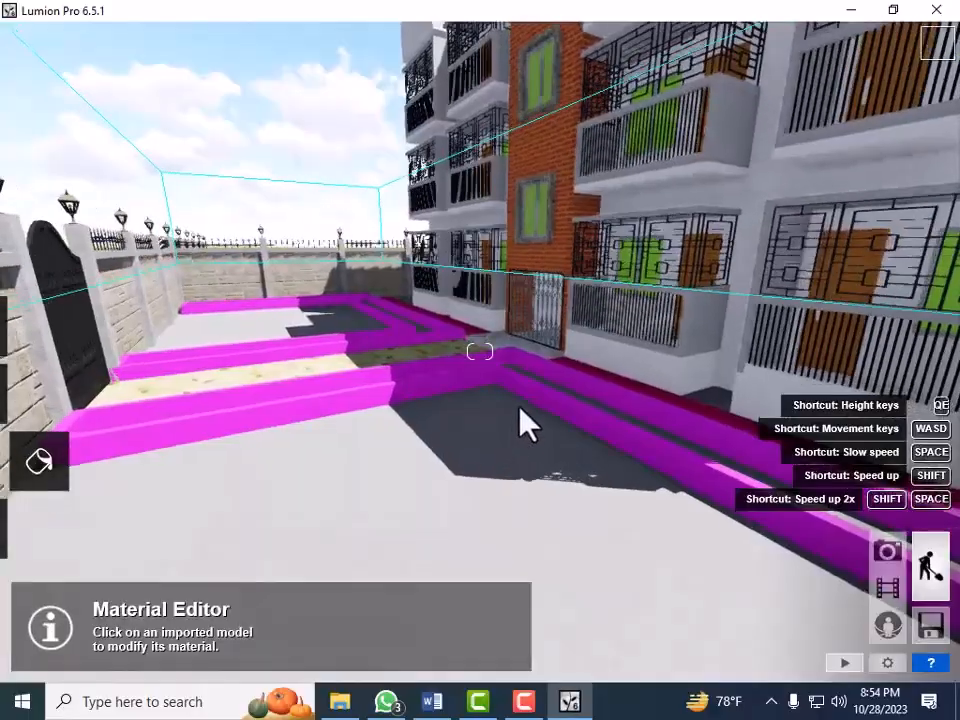
key(w)
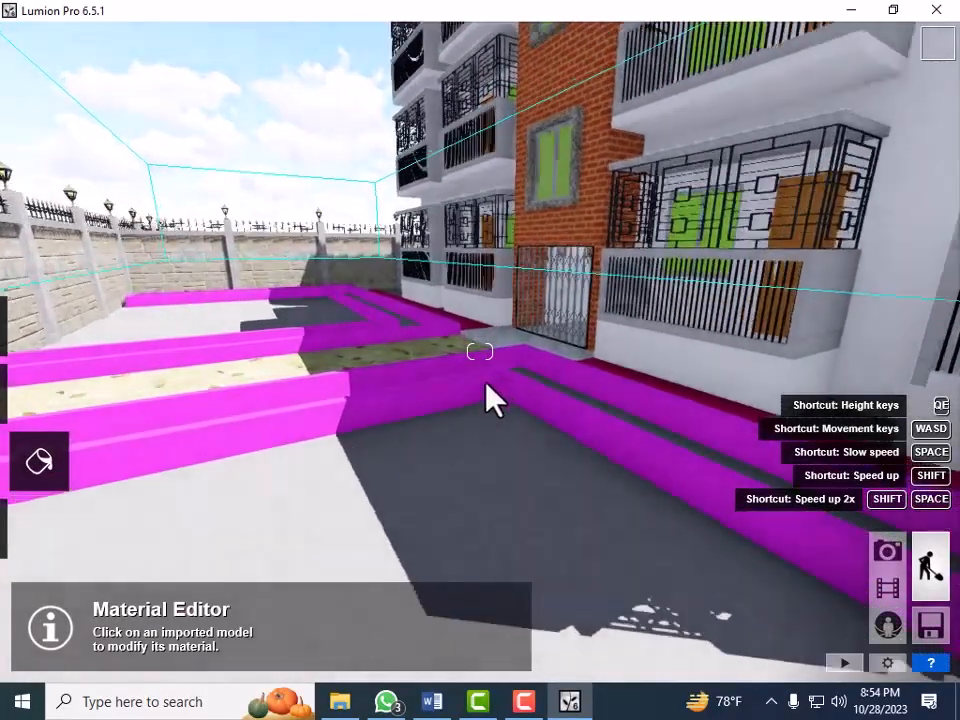
key(w)
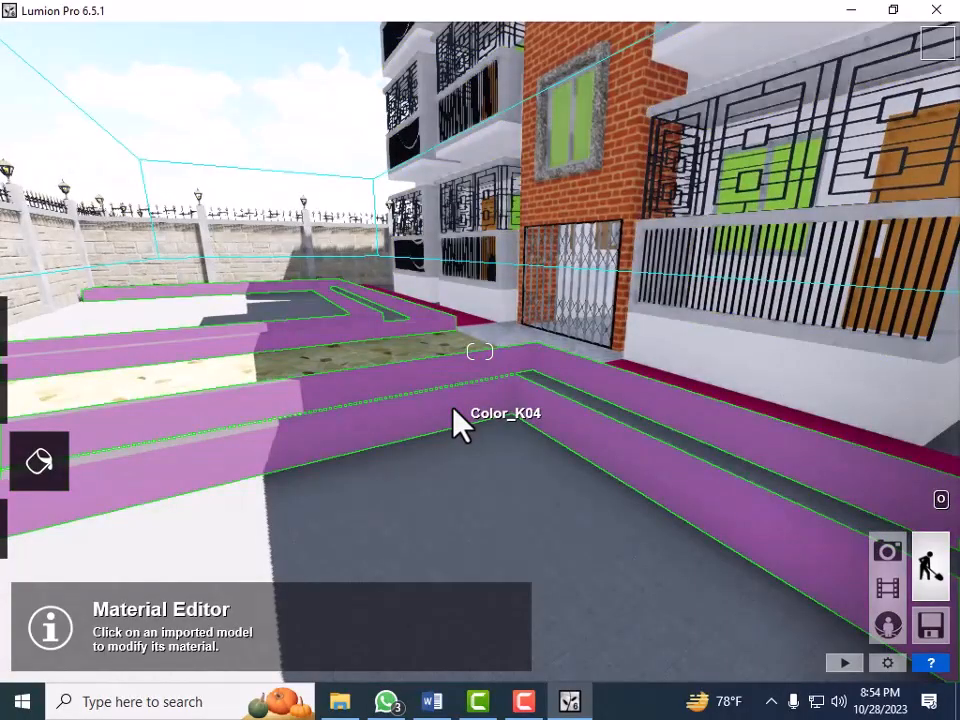
click(454, 410)
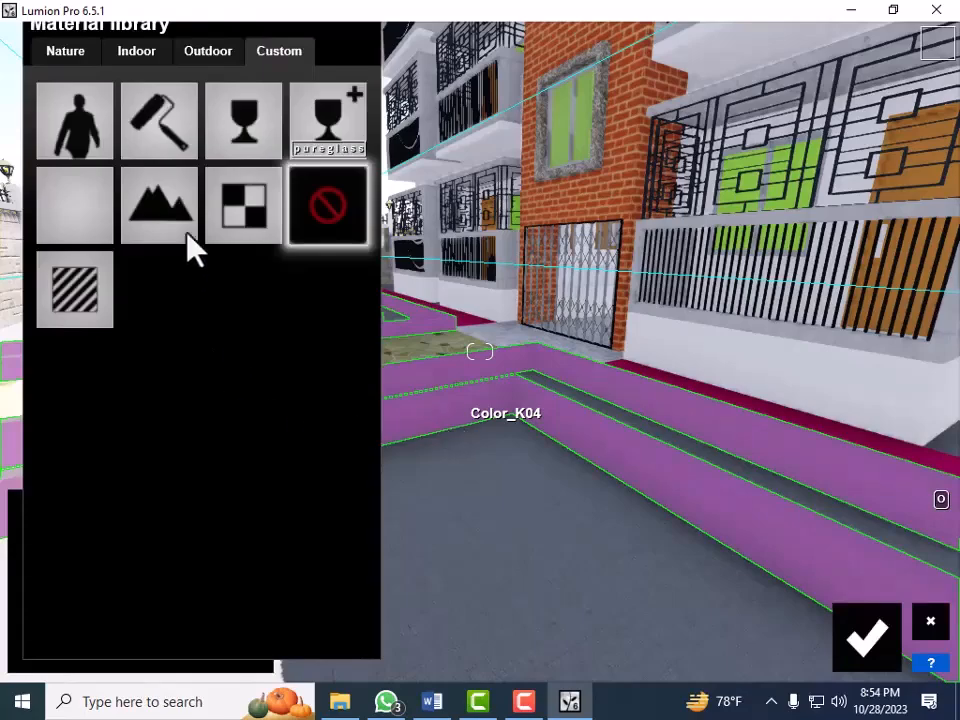
click(199, 55)
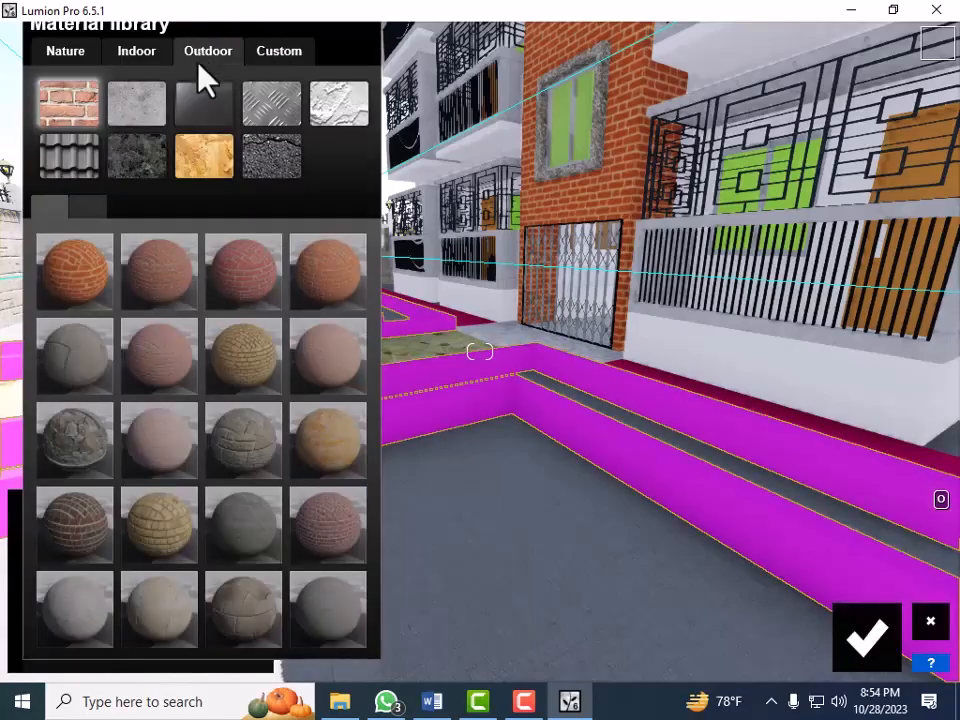
click(260, 365)
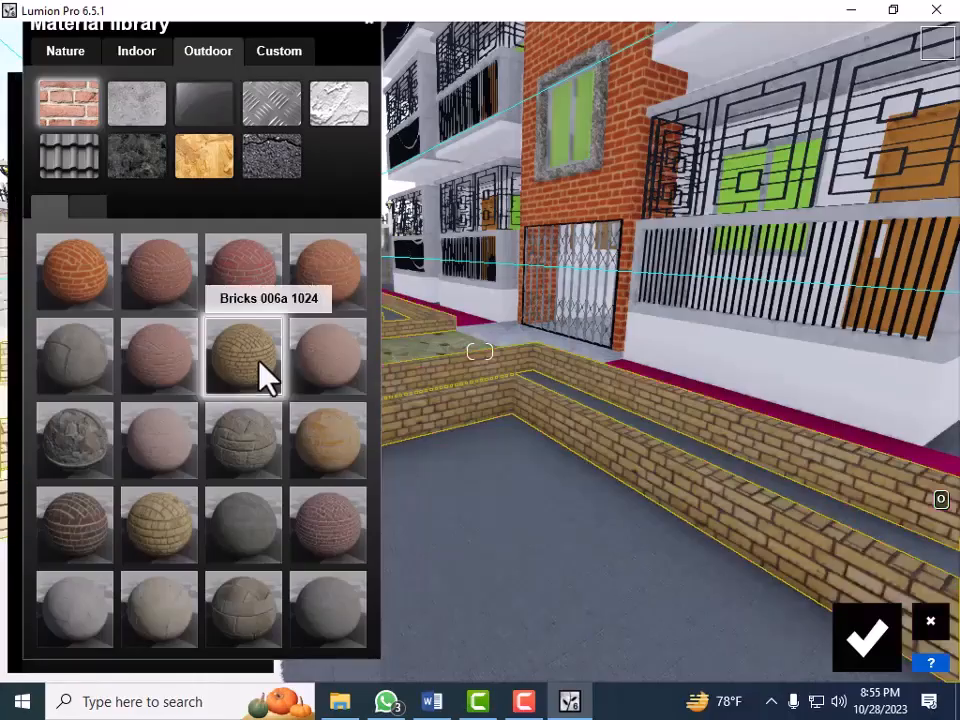
click(155, 440)
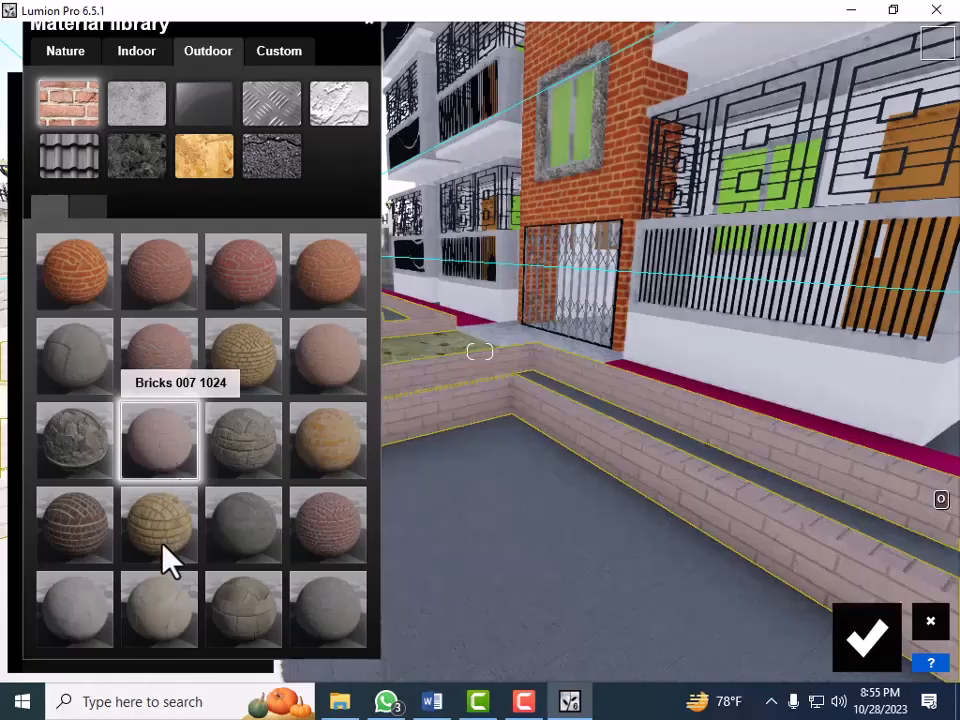
click(250, 632)
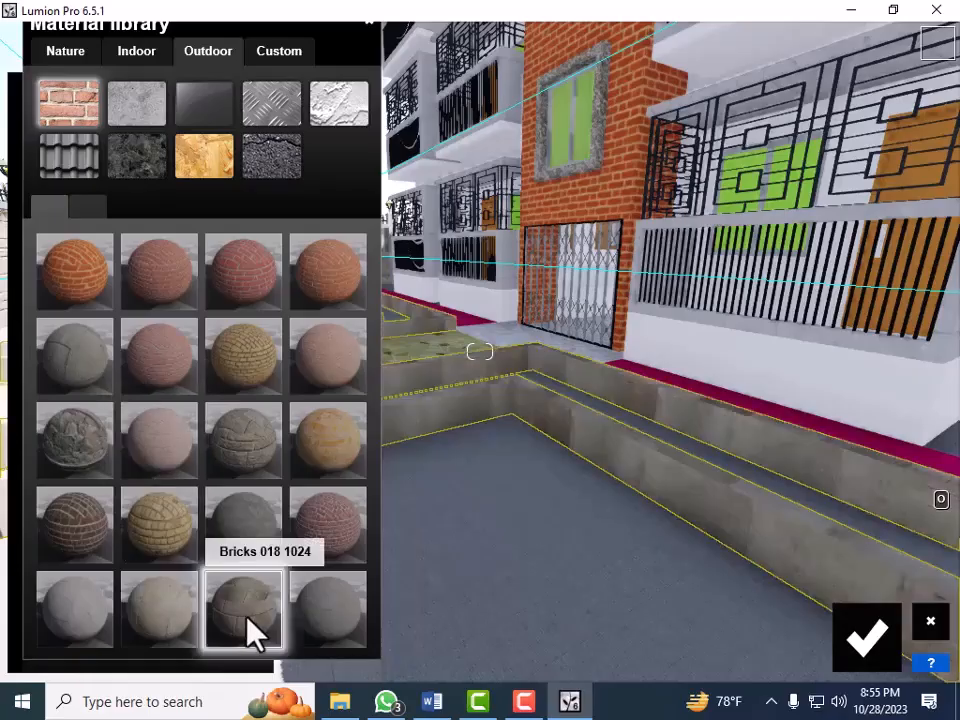
click(338, 632)
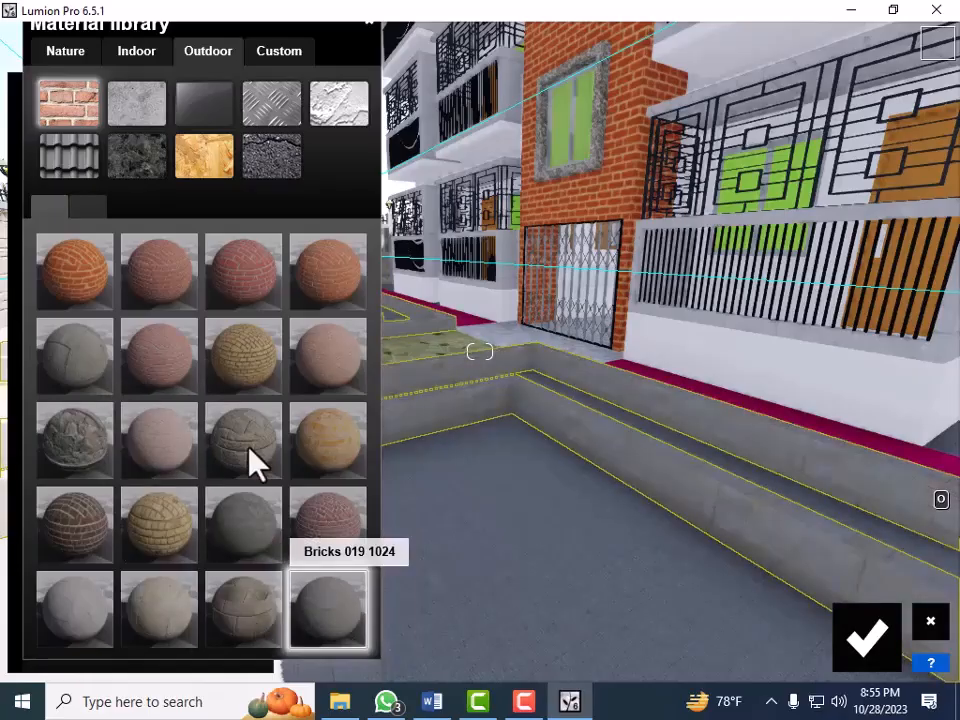
click(150, 124)
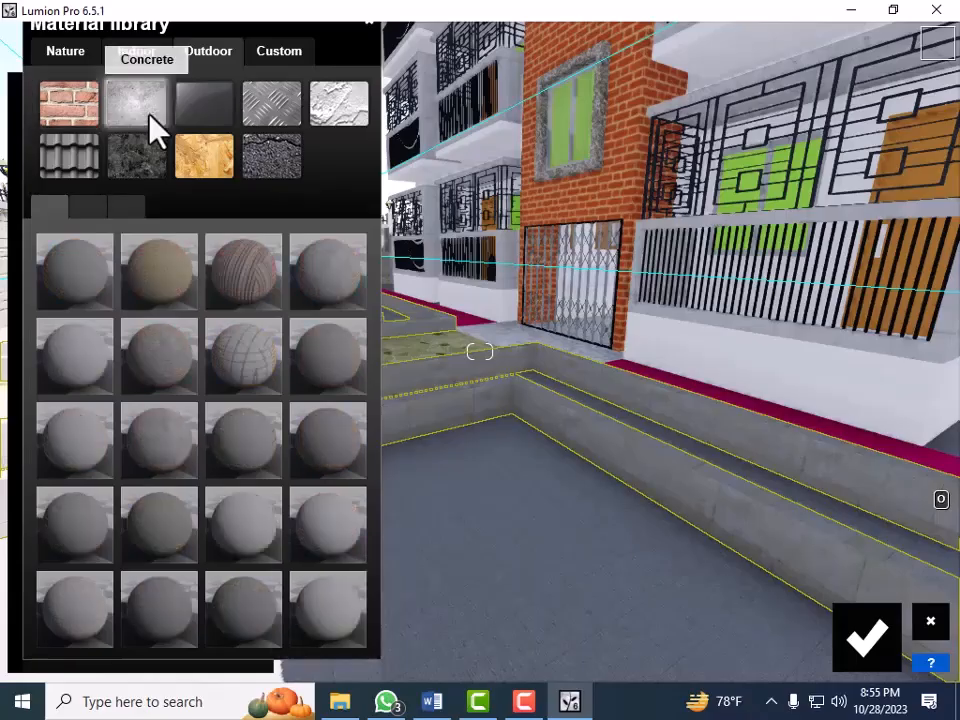
click(352, 543)
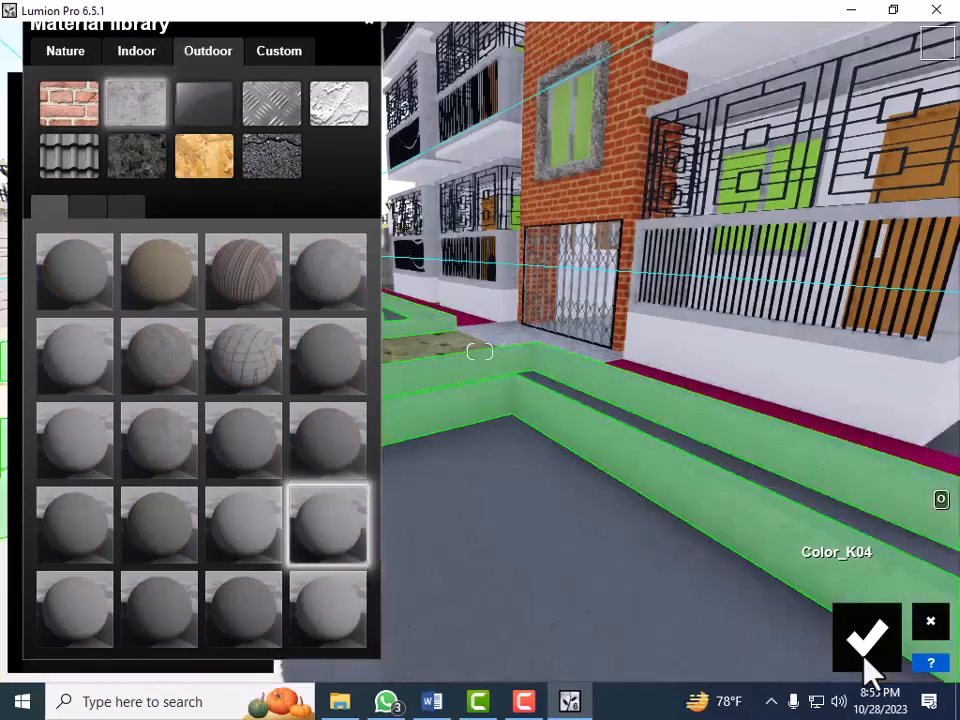
click(866, 662)
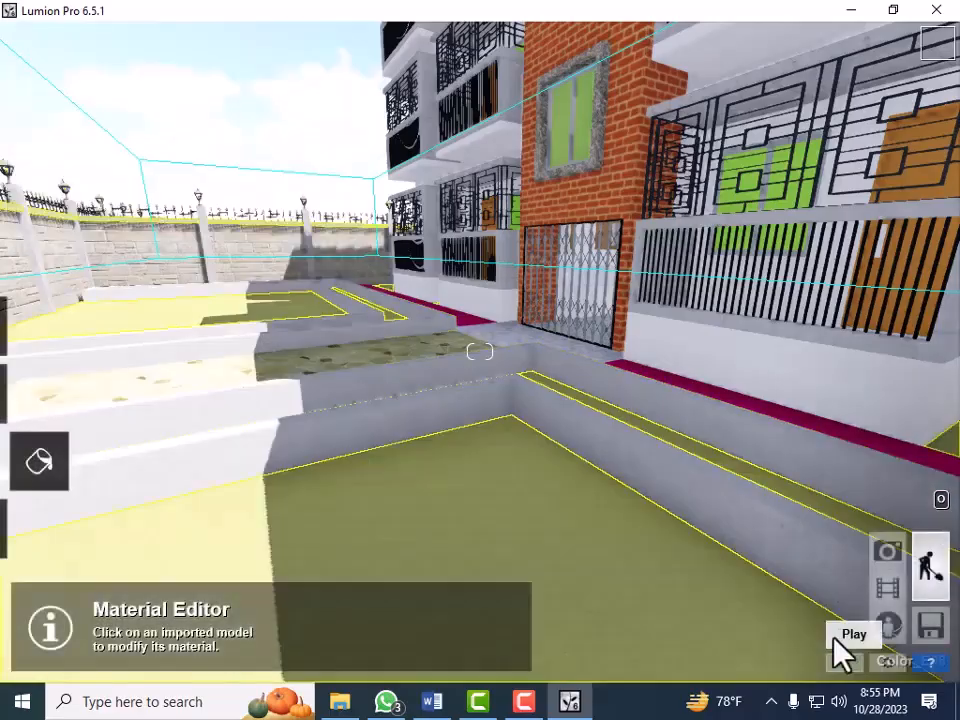
Open the crimson walkway strip (Color_L06) beside the entrance gate for material editing and bring its surface into close view
key(s)
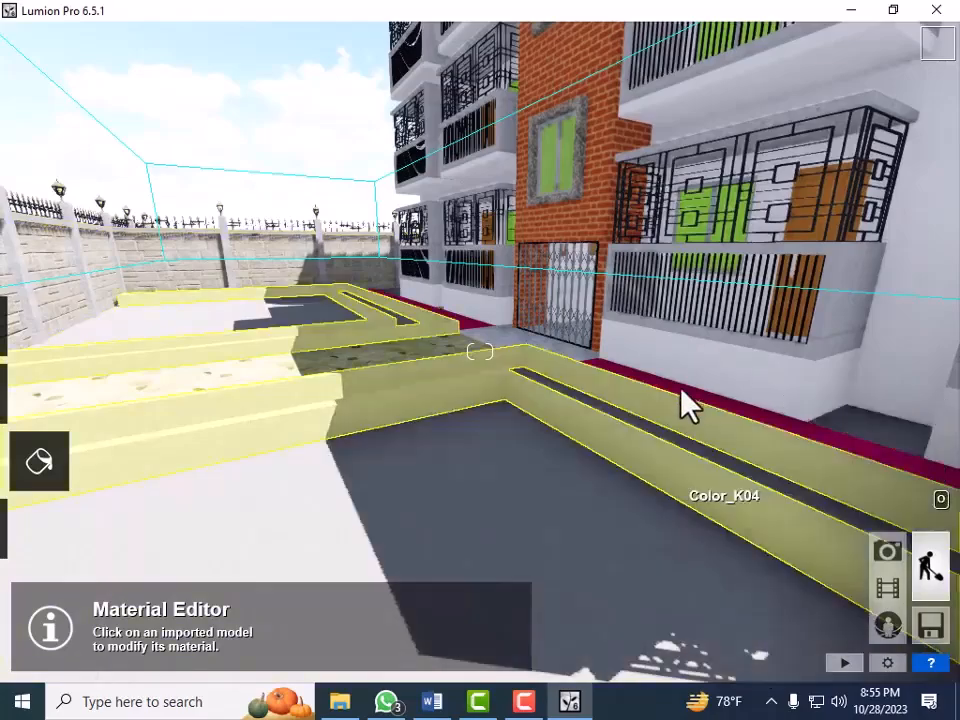
key(w)
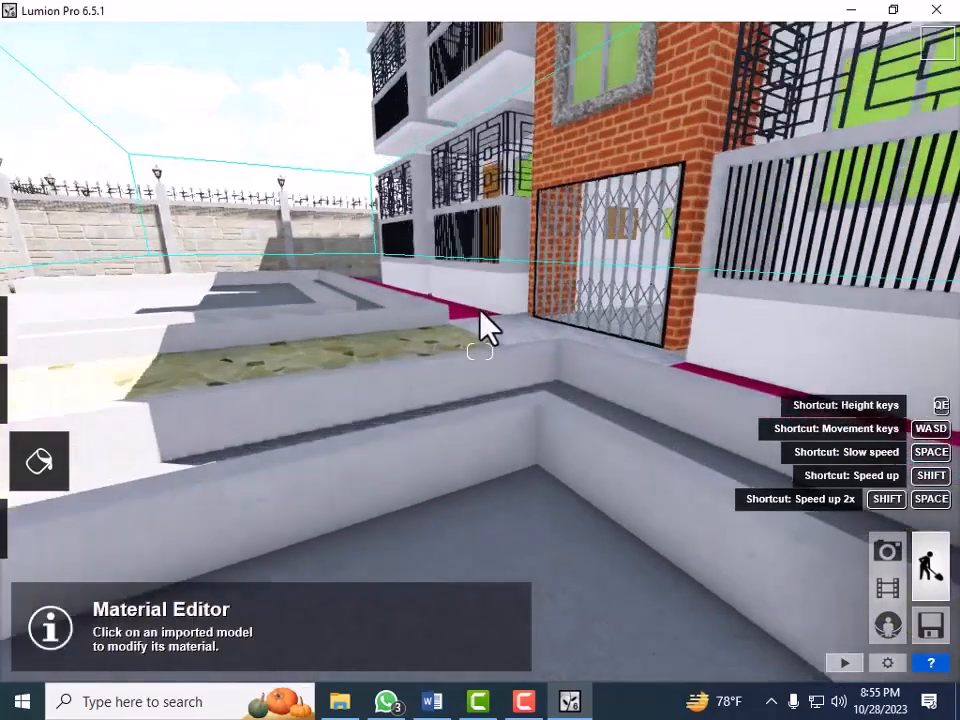
key(w)
key(w)
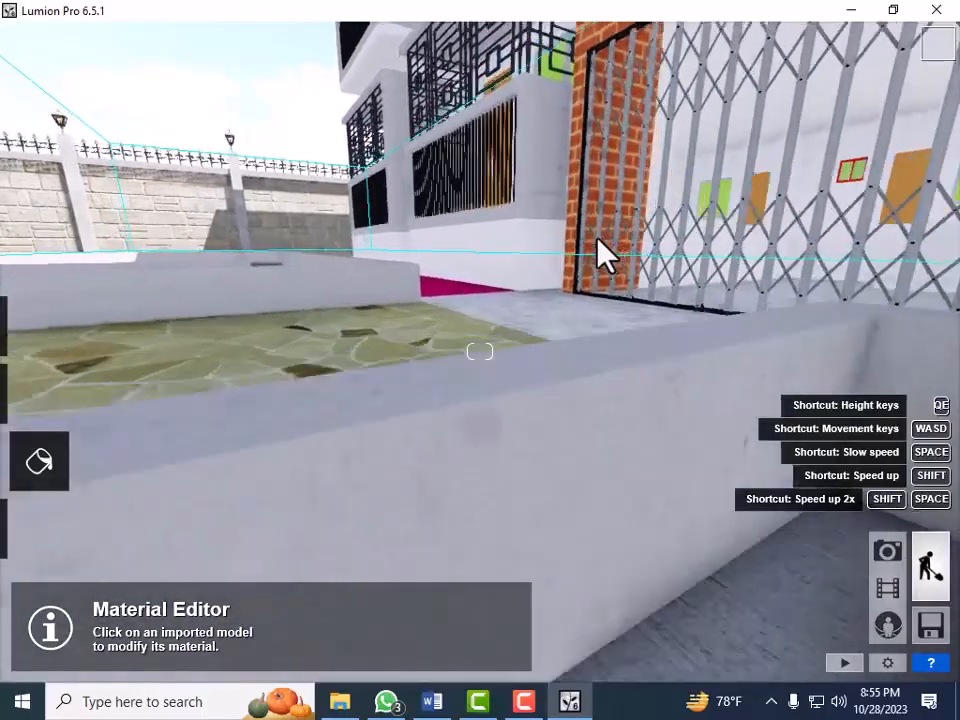
key(s)
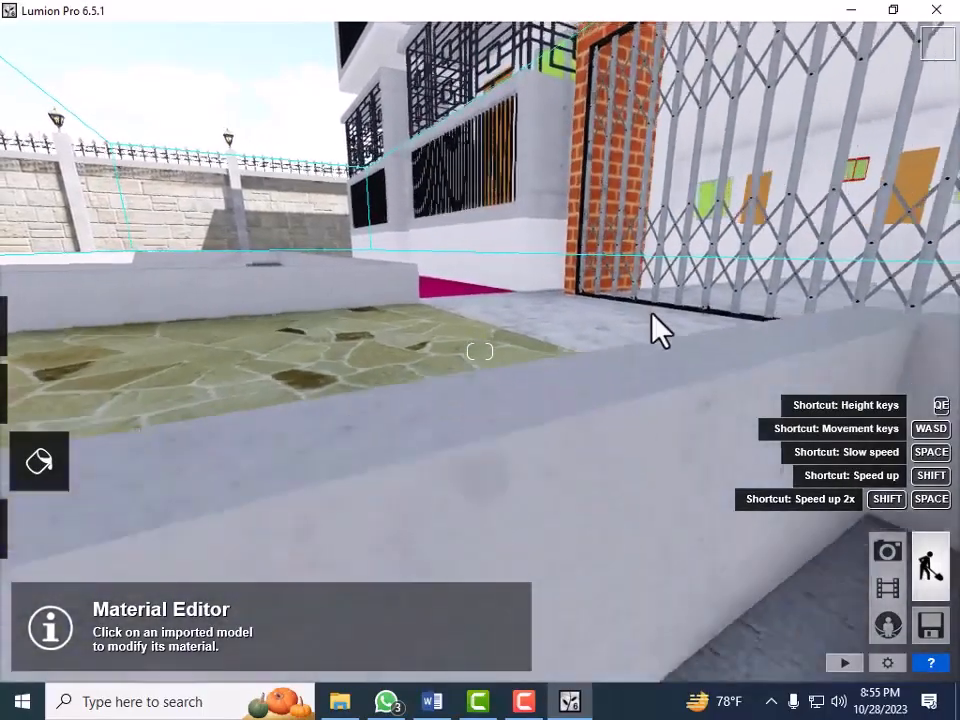
key(q)
key(q)
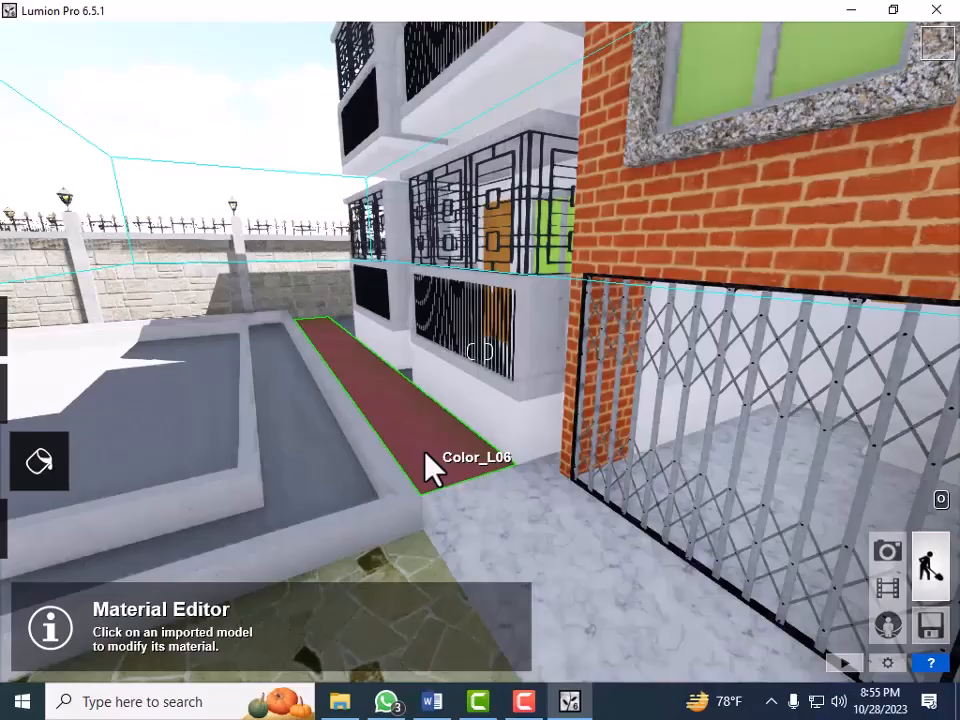
click(425, 465)
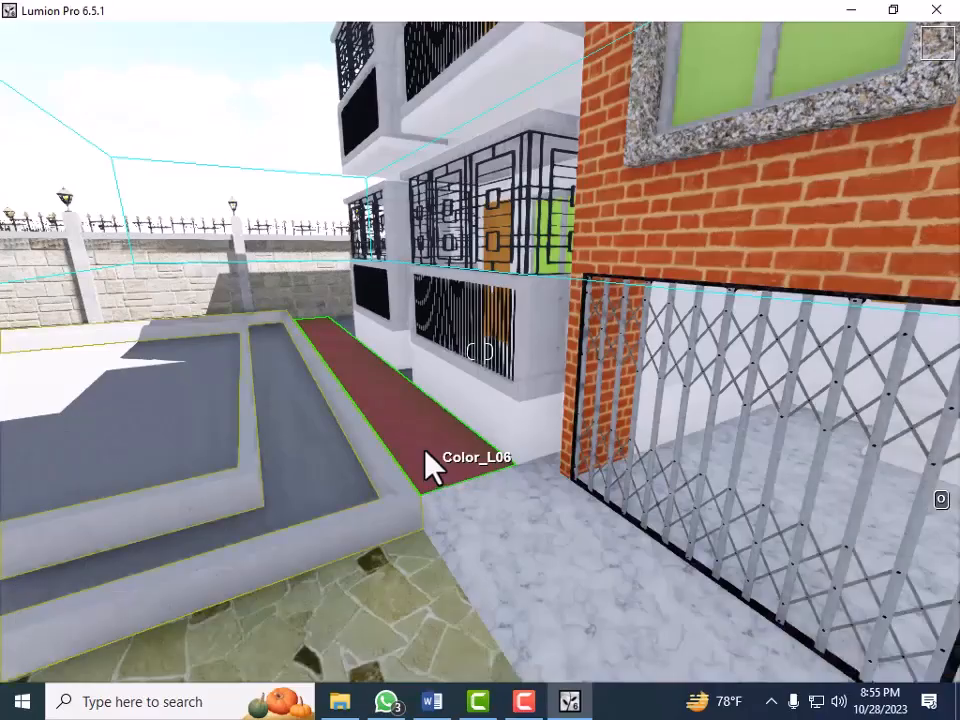
key(w)
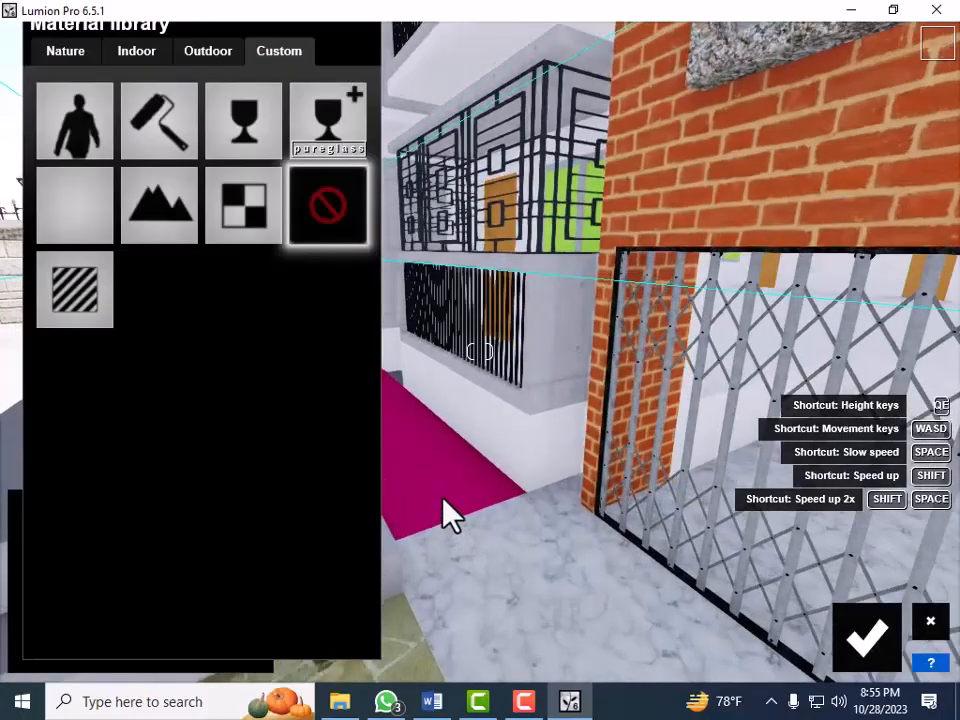
key(a)
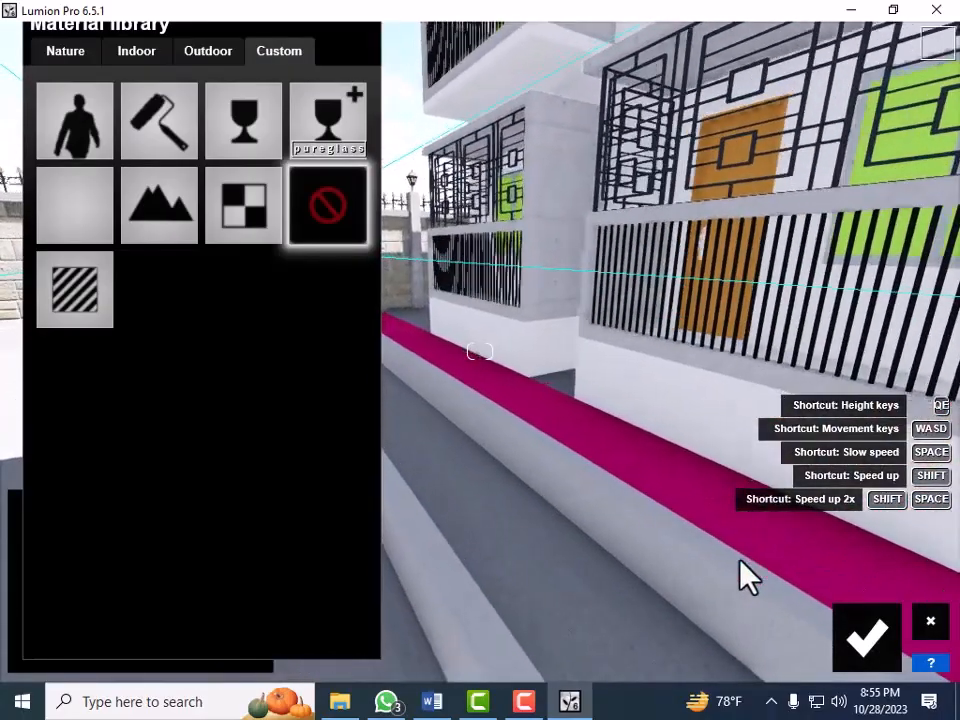
key(d)
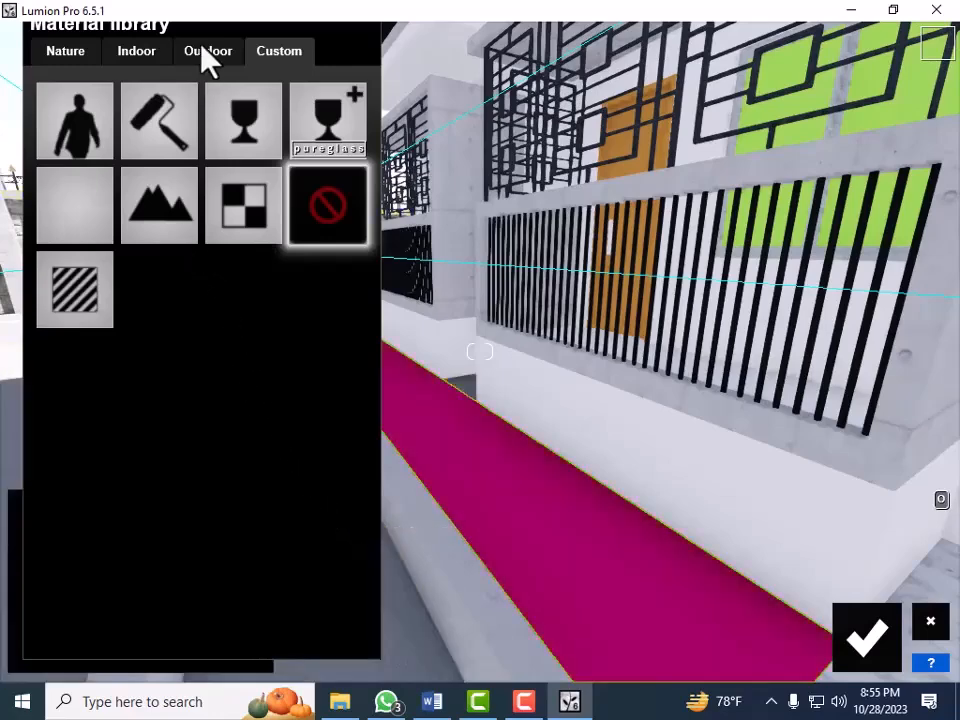
Try outdoor Bricks 005a, 008a and 018 on the crimson walkway strip, apply Exterior Walls Alt 027 016 instead and save the material
click(204, 52)
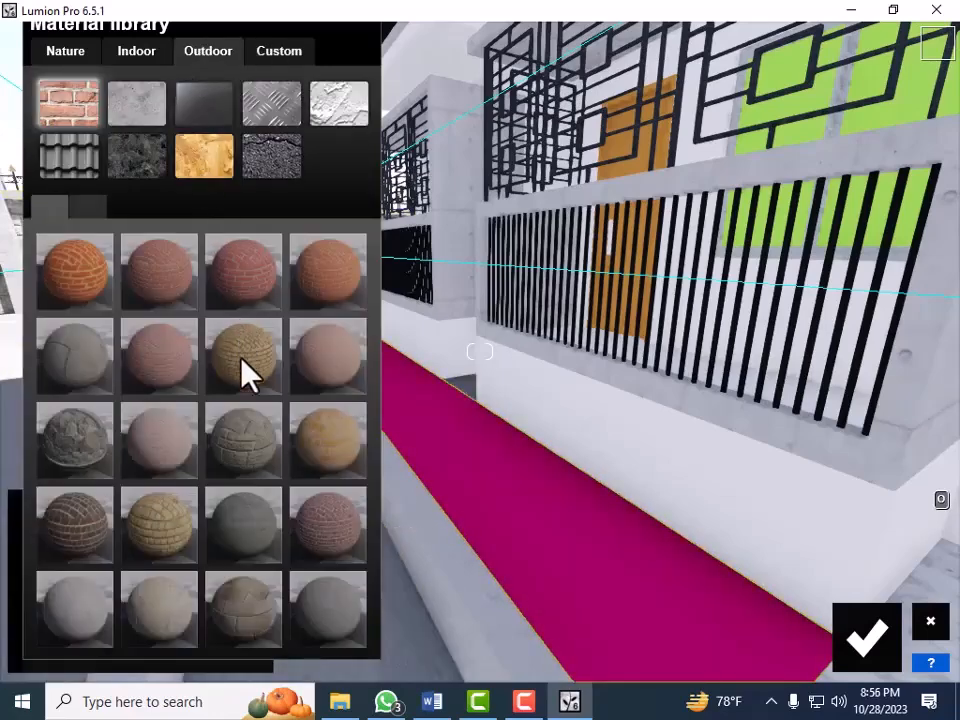
click(87, 366)
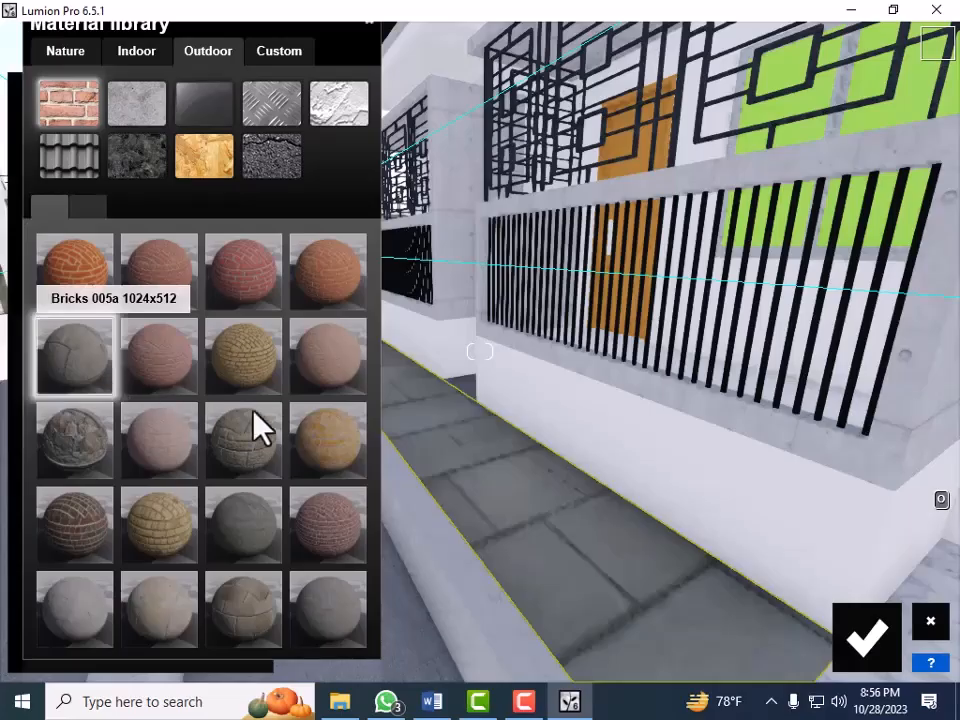
click(257, 459)
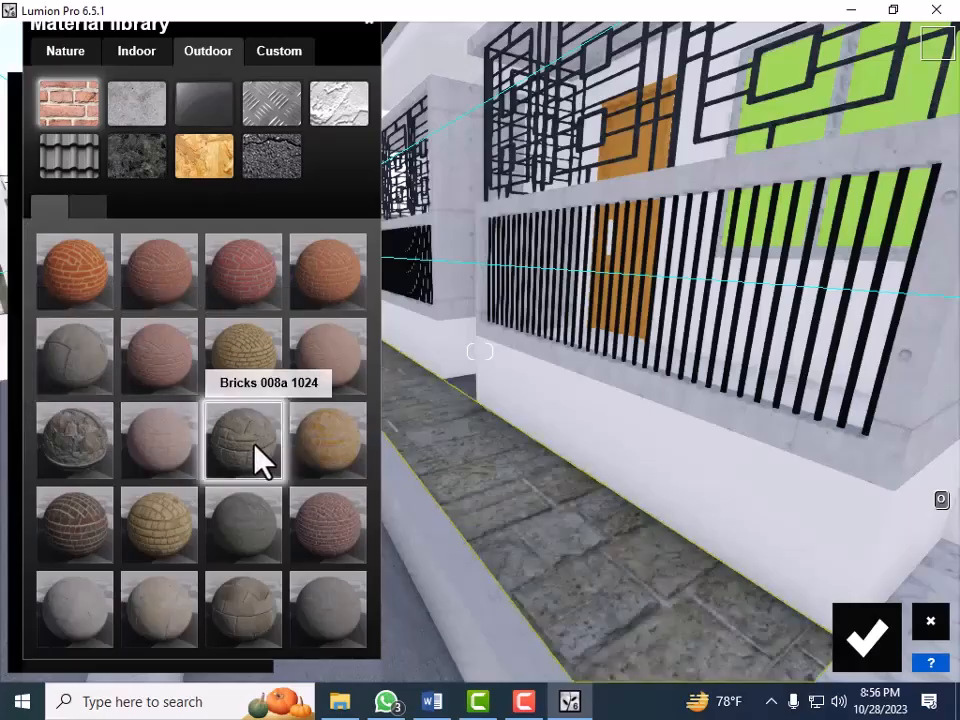
click(258, 620)
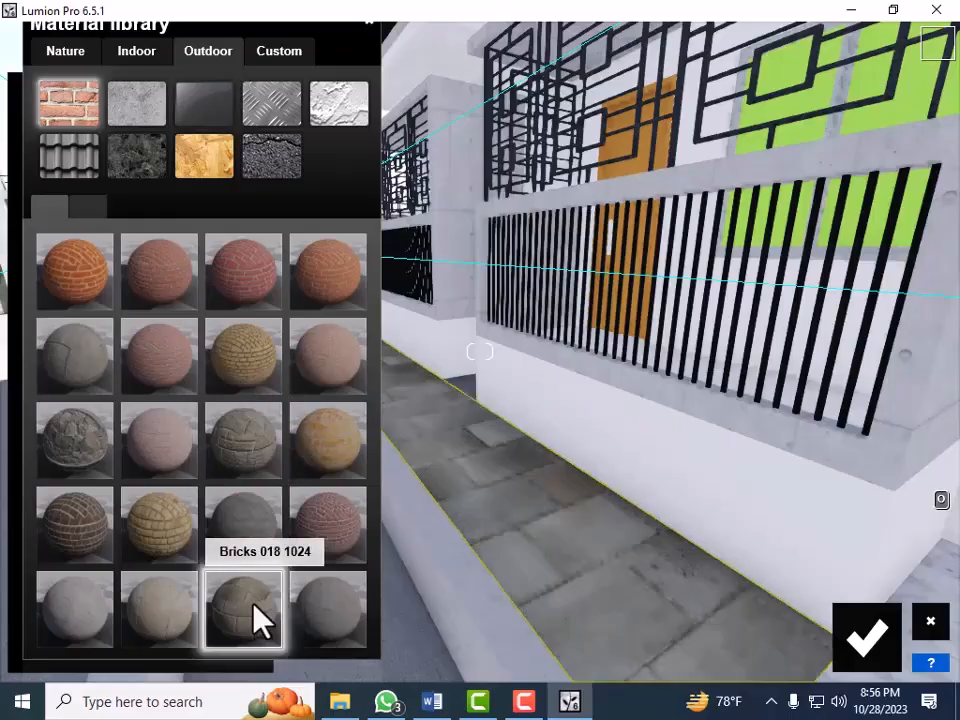
click(88, 207)
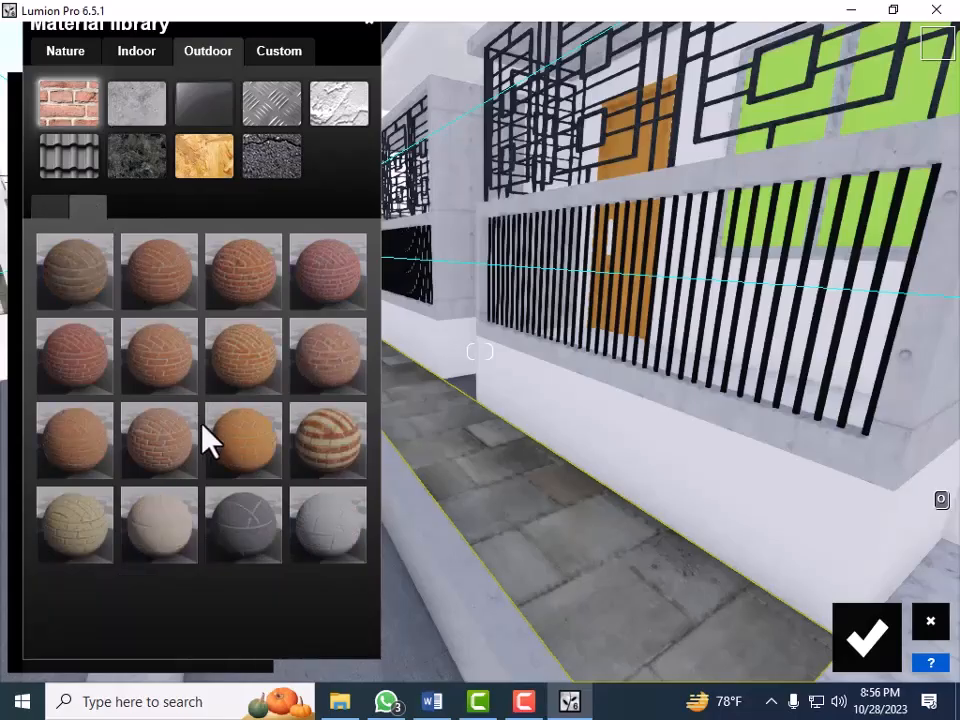
click(341, 540)
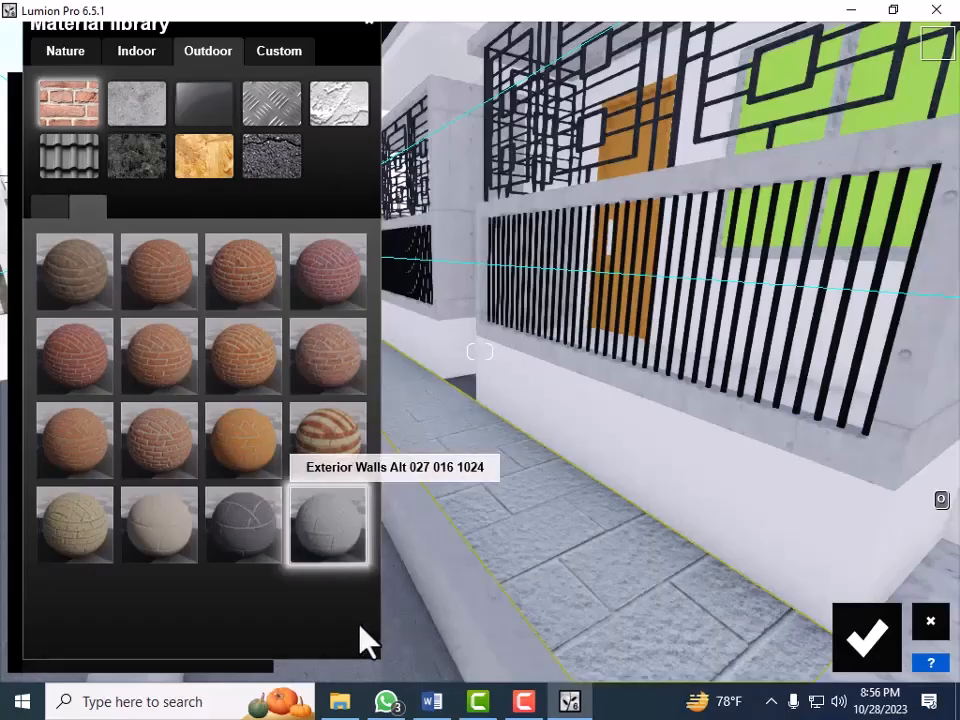
click(860, 638)
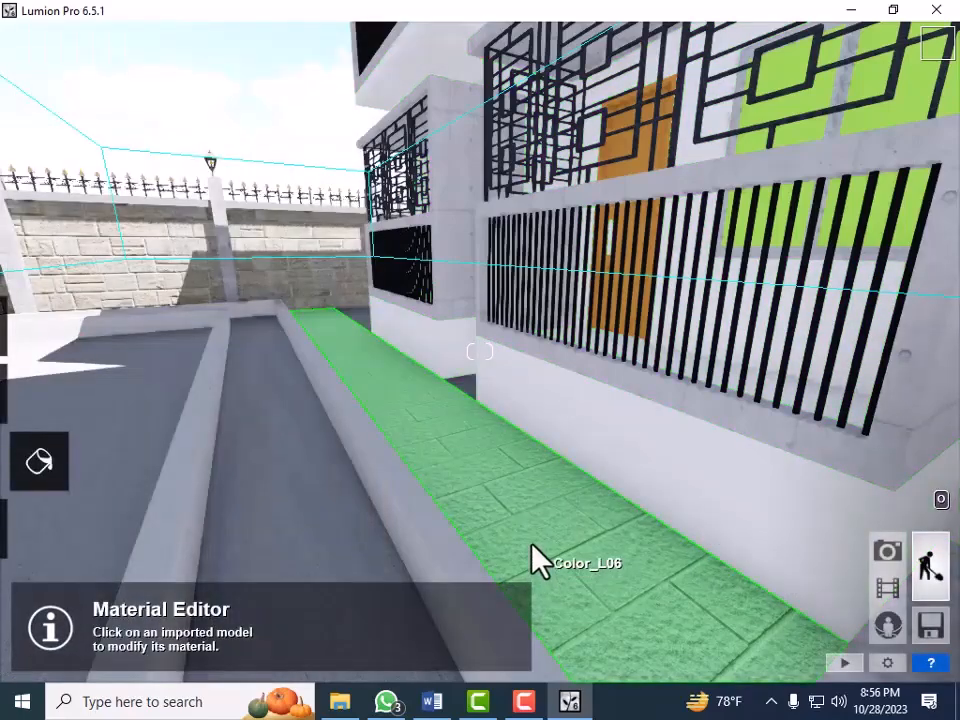
Examine the paved walkway strip, courtyard kerbs and front facade, both from higher up and close to the entrance gate
key(s)
key(s)
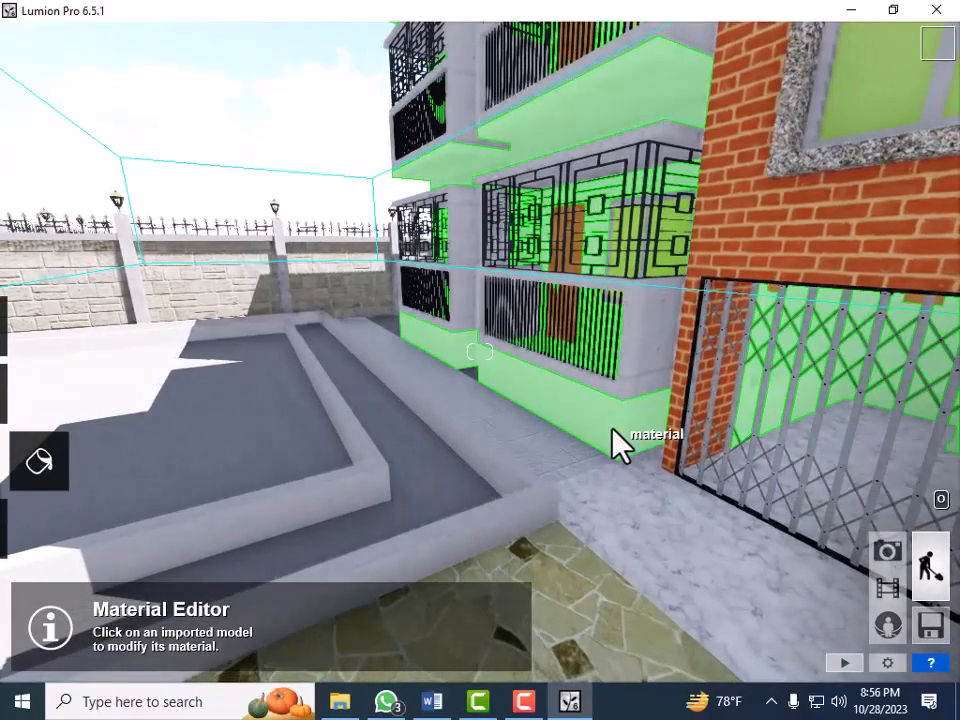
key(s)
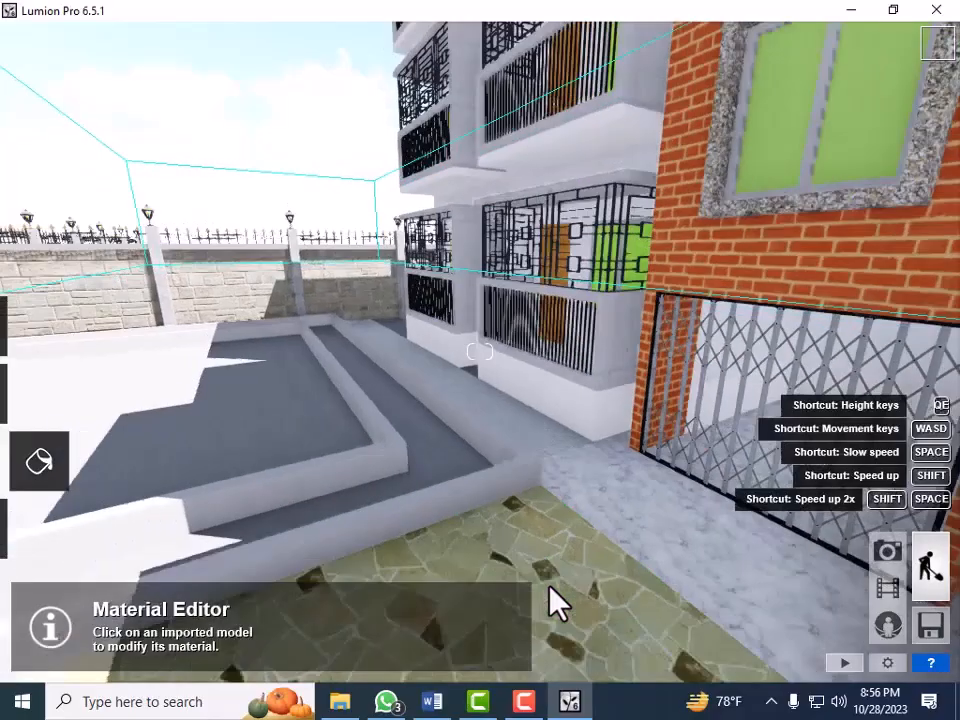
key(a)
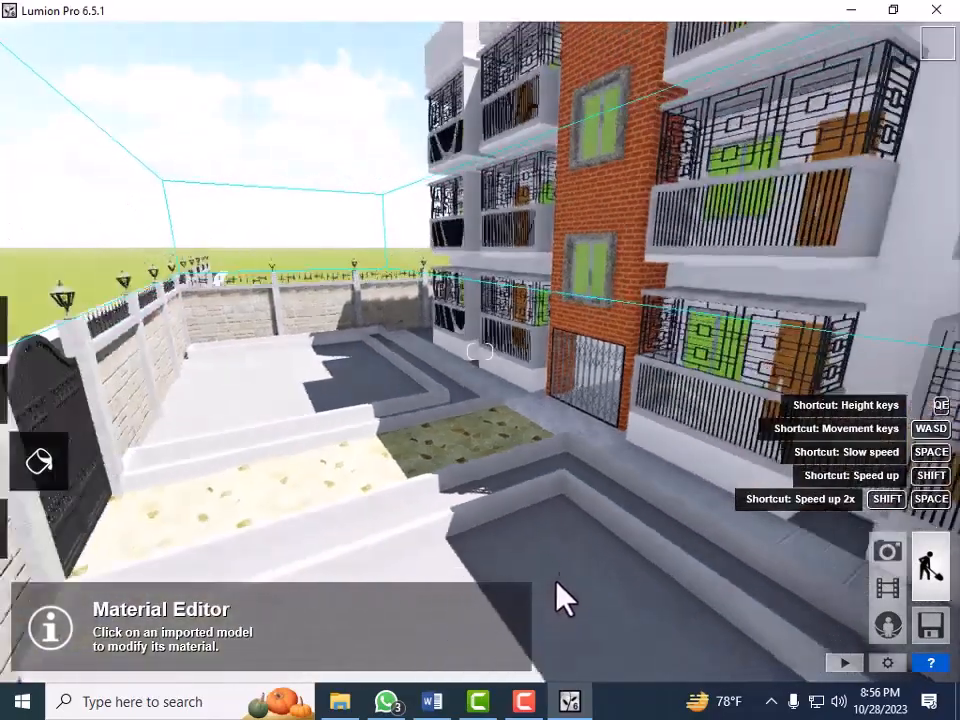
key(w)
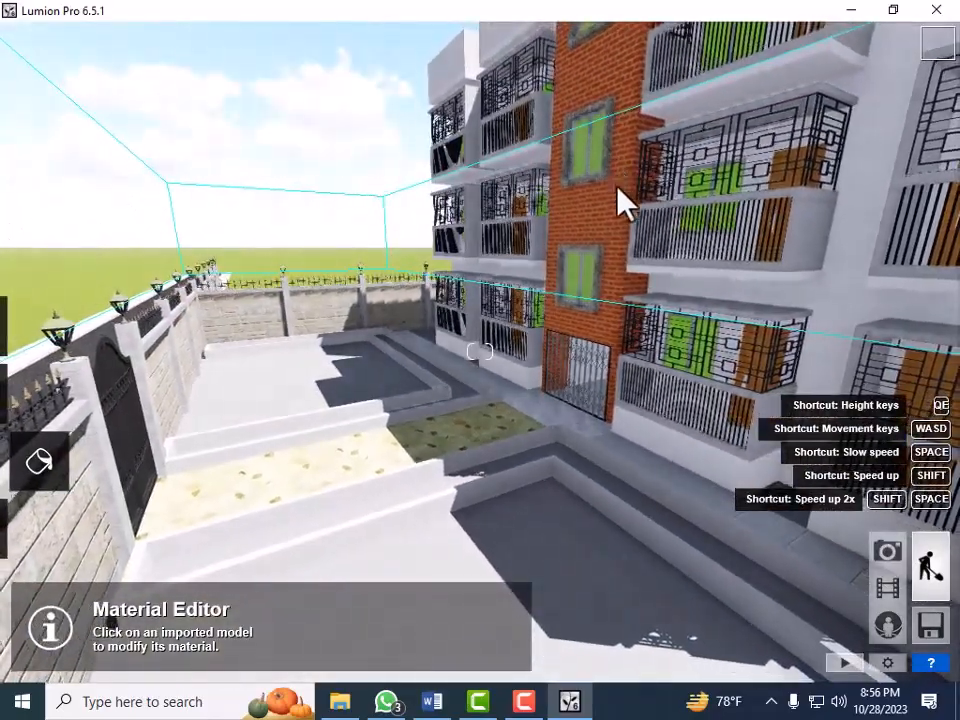
key(w)
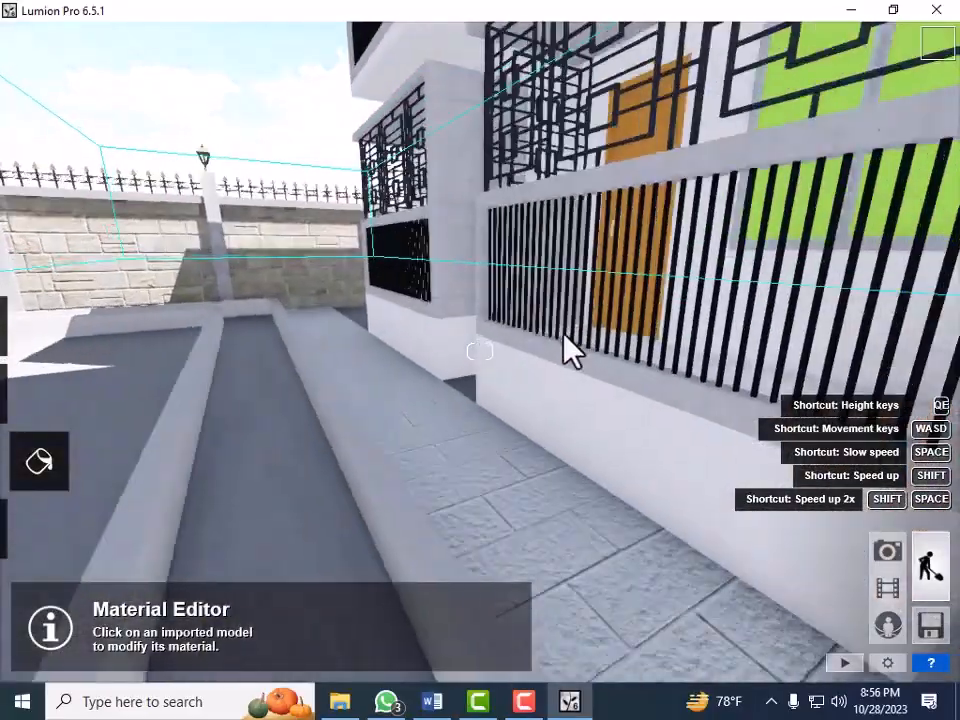
key(s)
key(s)
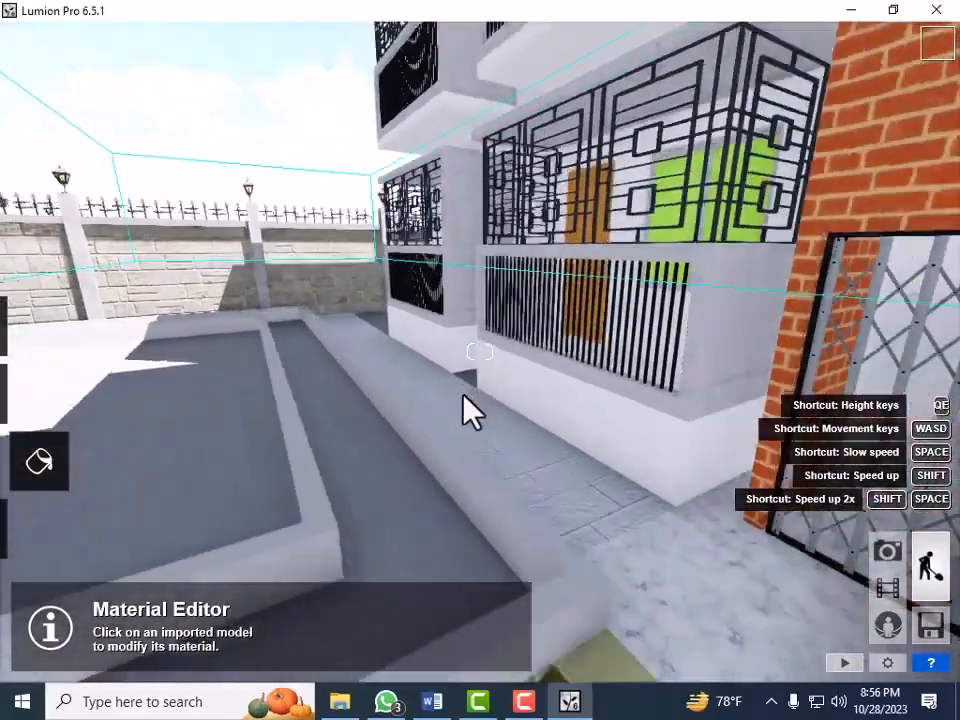
key(d)
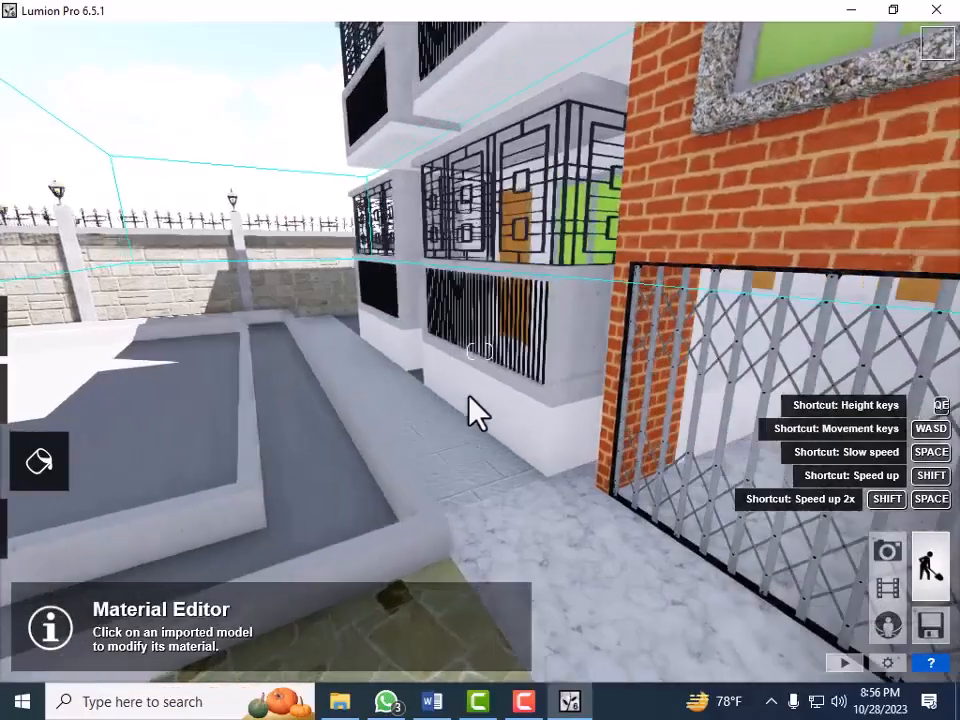
Open the window surround above the entrance gate (Color_A01) for material editing and bring up its material library
key(d)
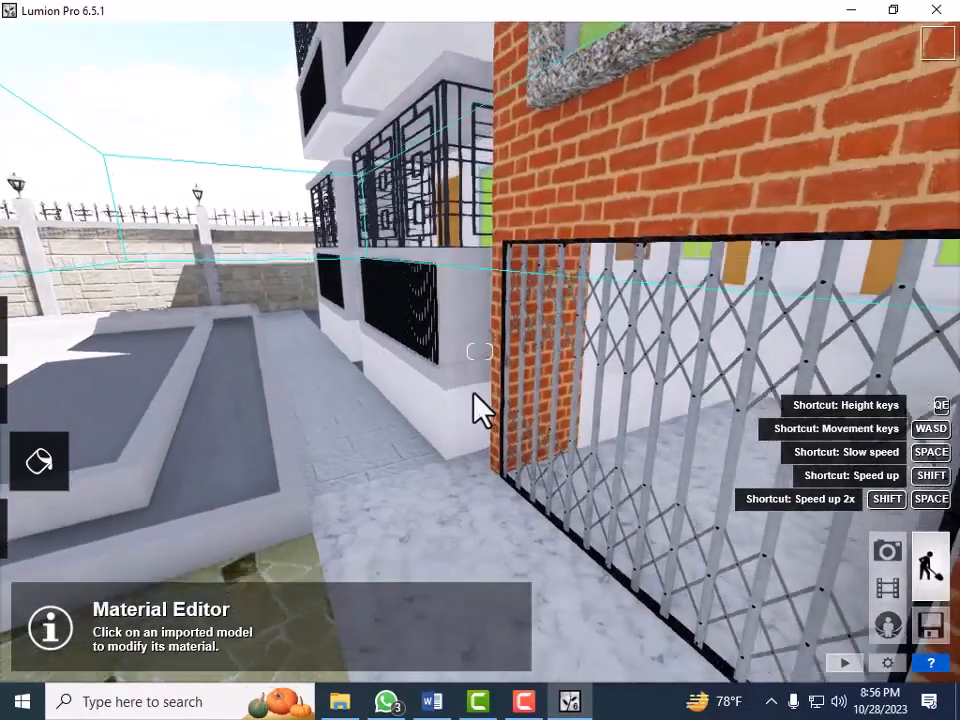
key(q)
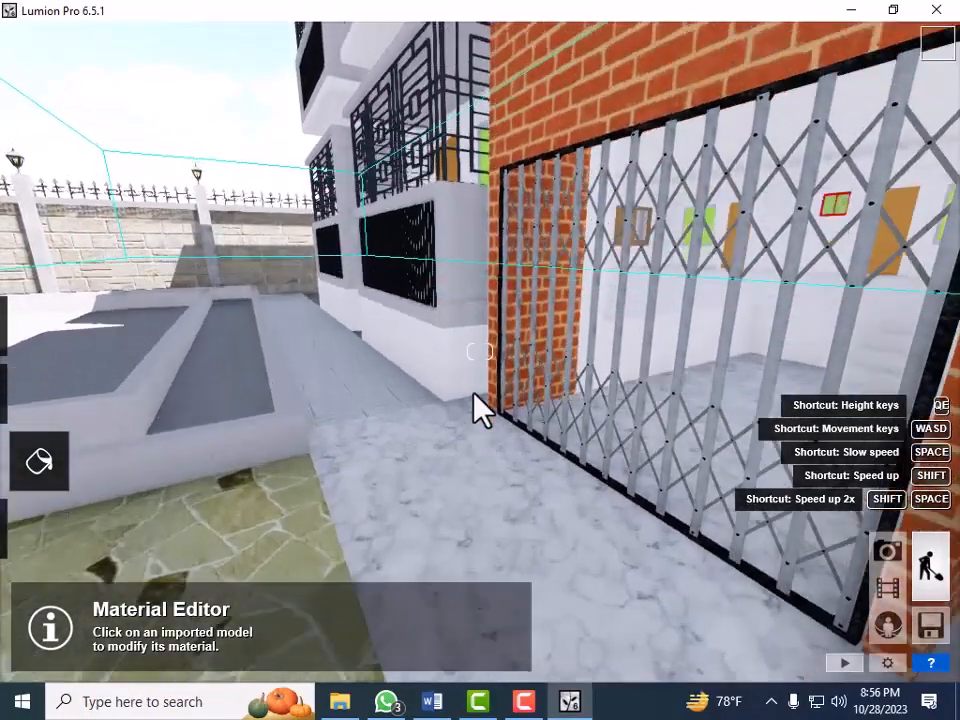
key(q)
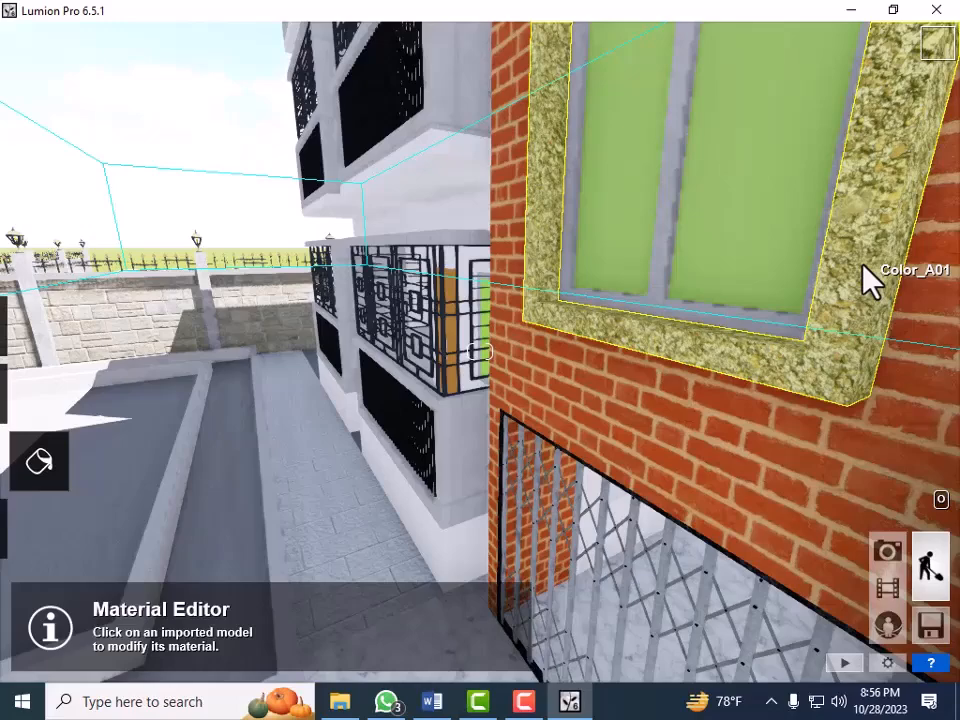
click(870, 283)
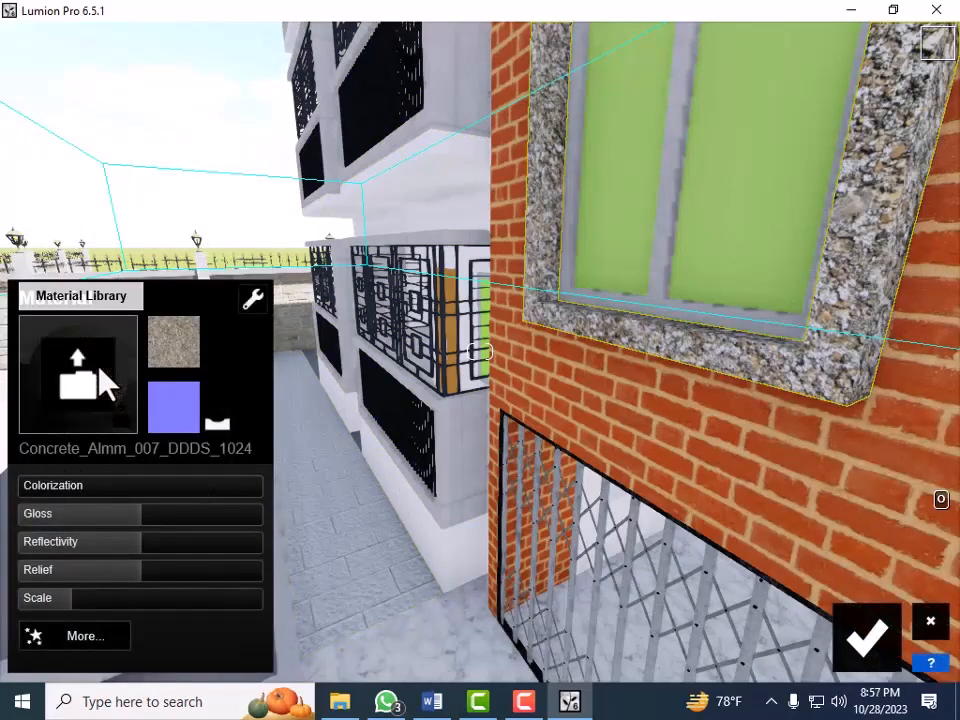
click(100, 383)
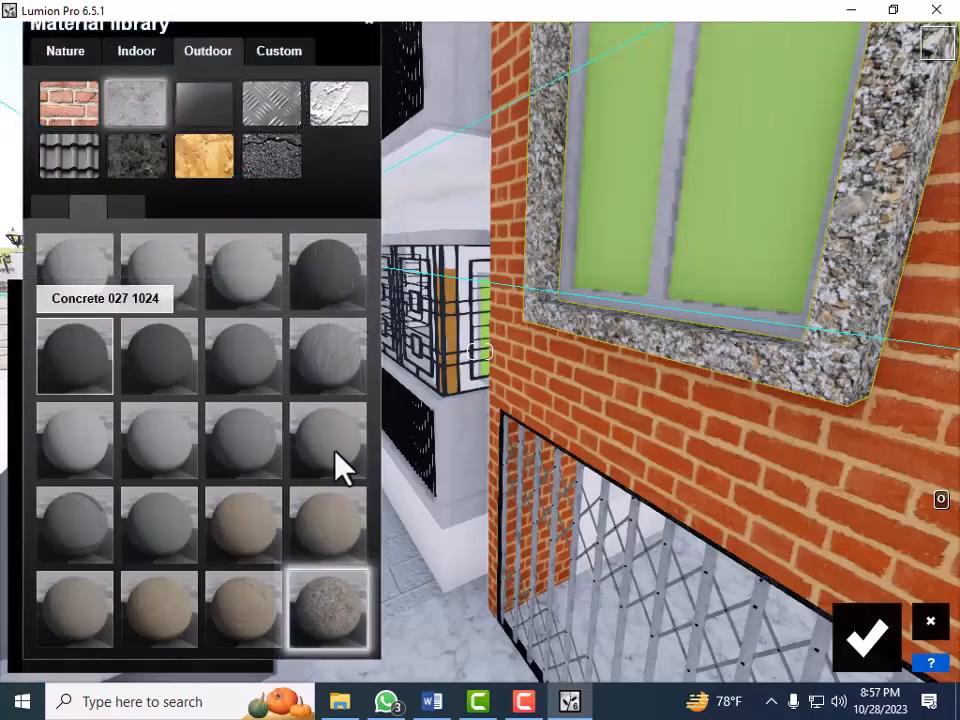
Try outdoor Concrete 047, 036, 025, 023, 005 and 015 on the window surround, apply Concrete 022 1024 instead and save the material
click(335, 451)
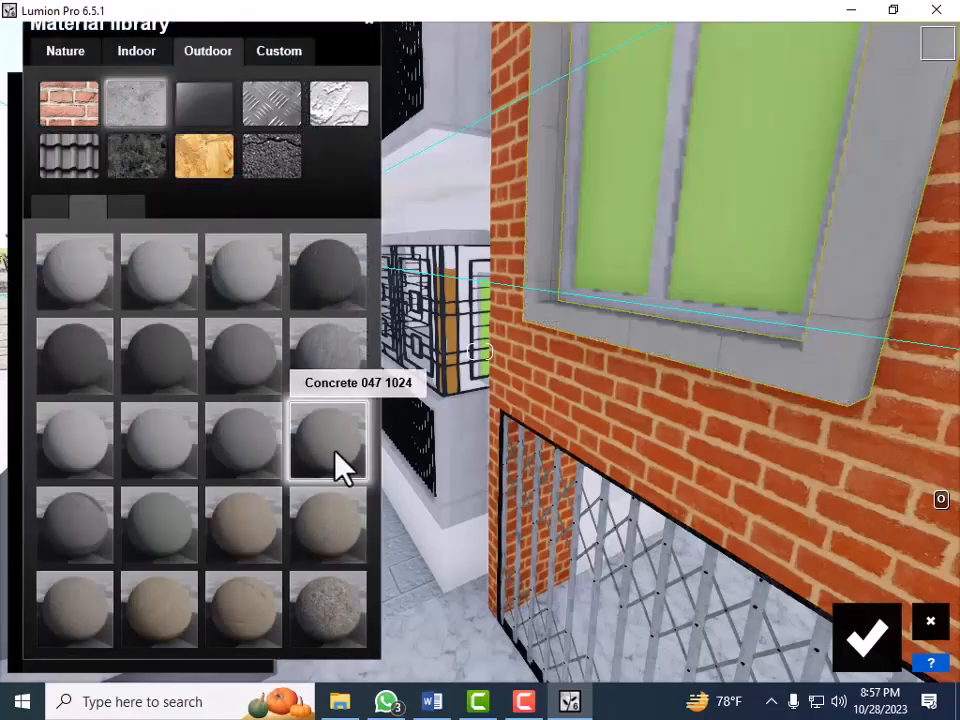
click(350, 356)
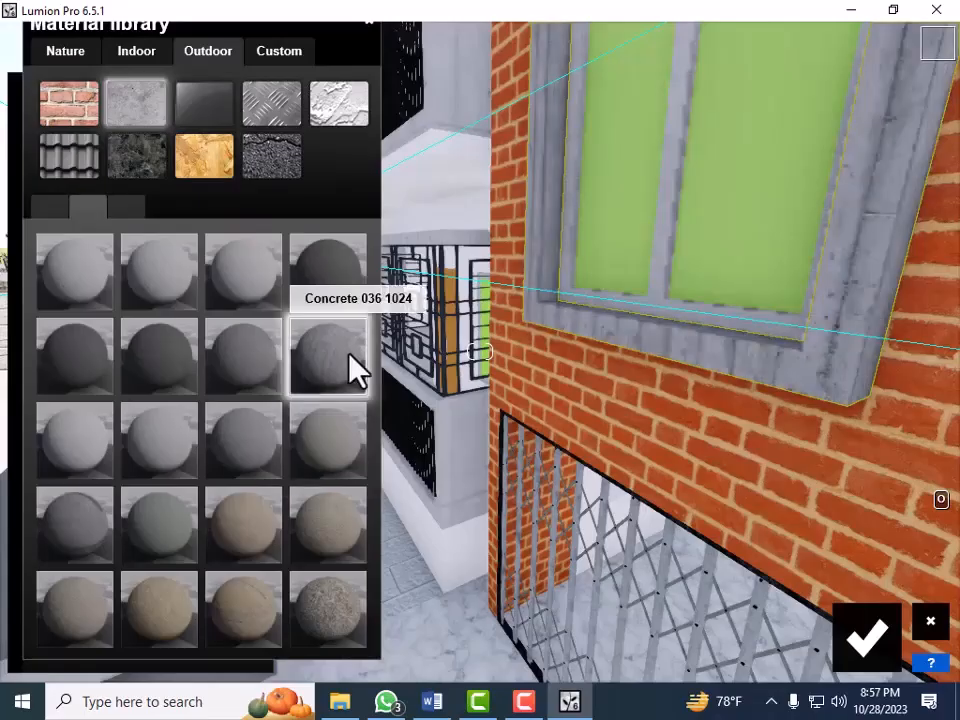
click(230, 287)
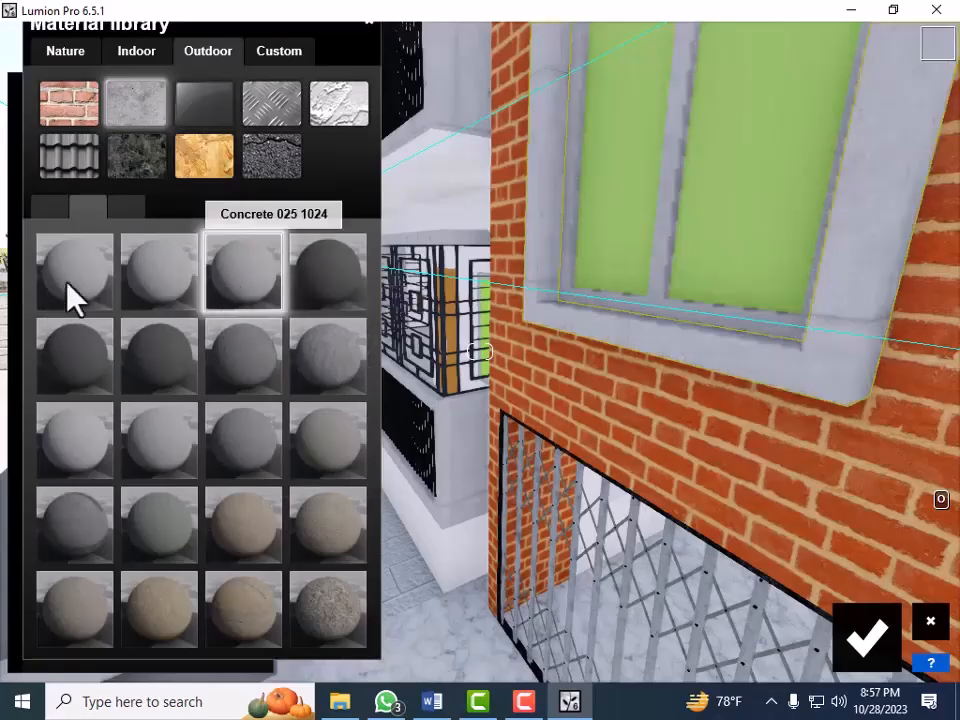
click(70, 288)
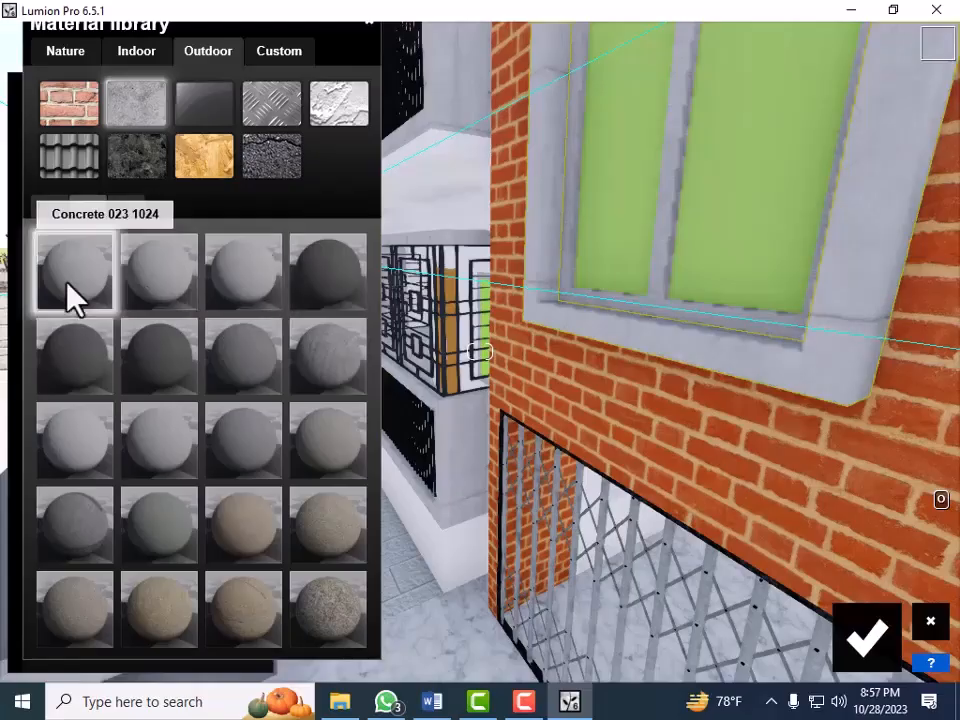
click(254, 281)
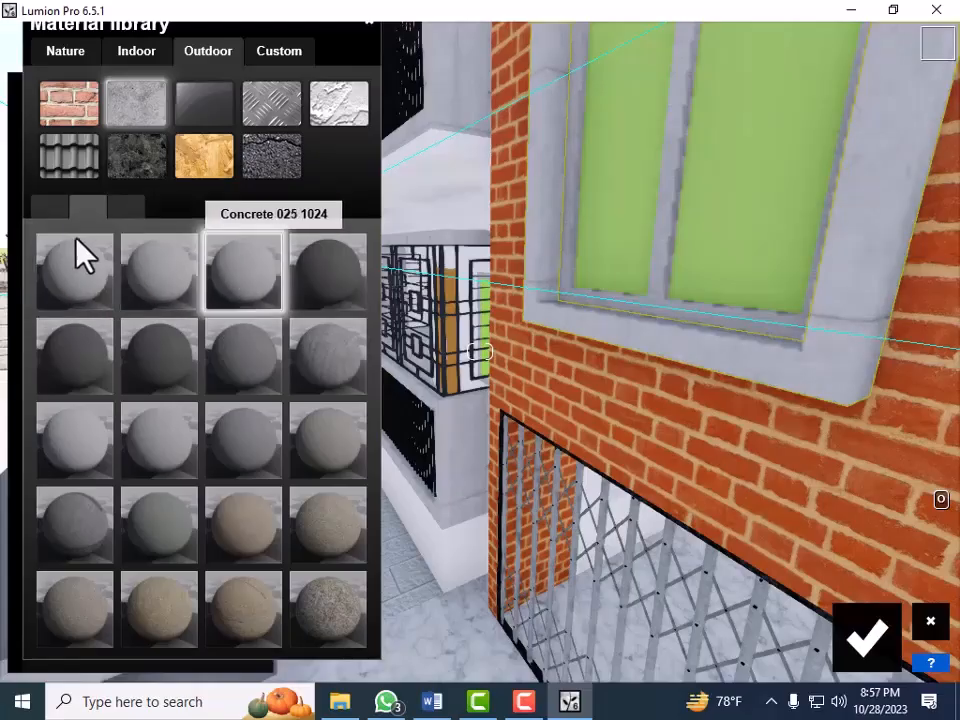
click(118, 209)
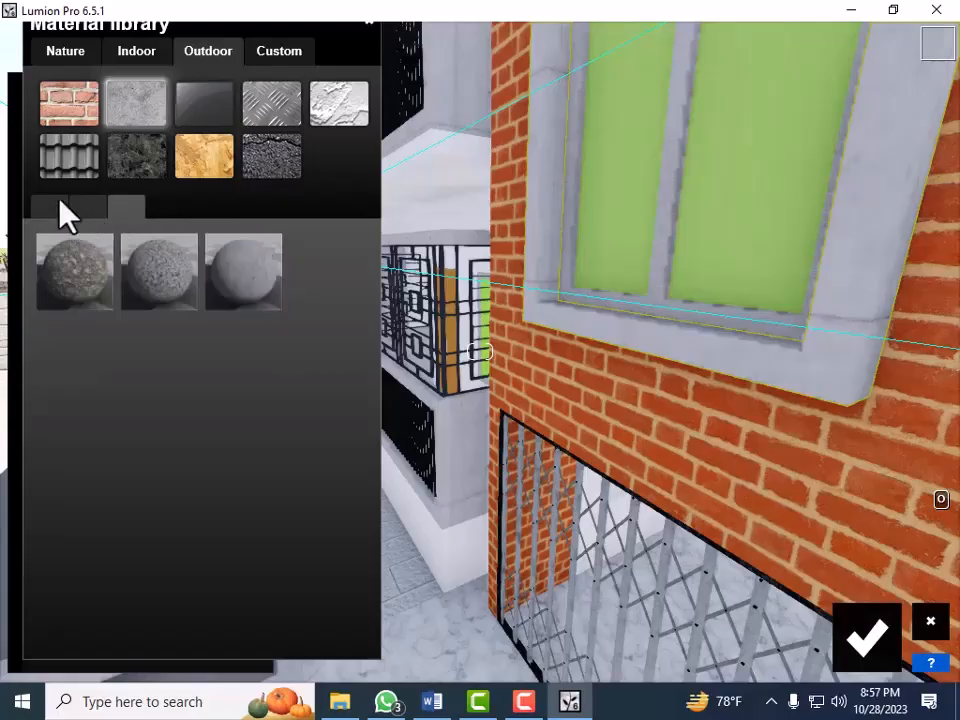
click(60, 205)
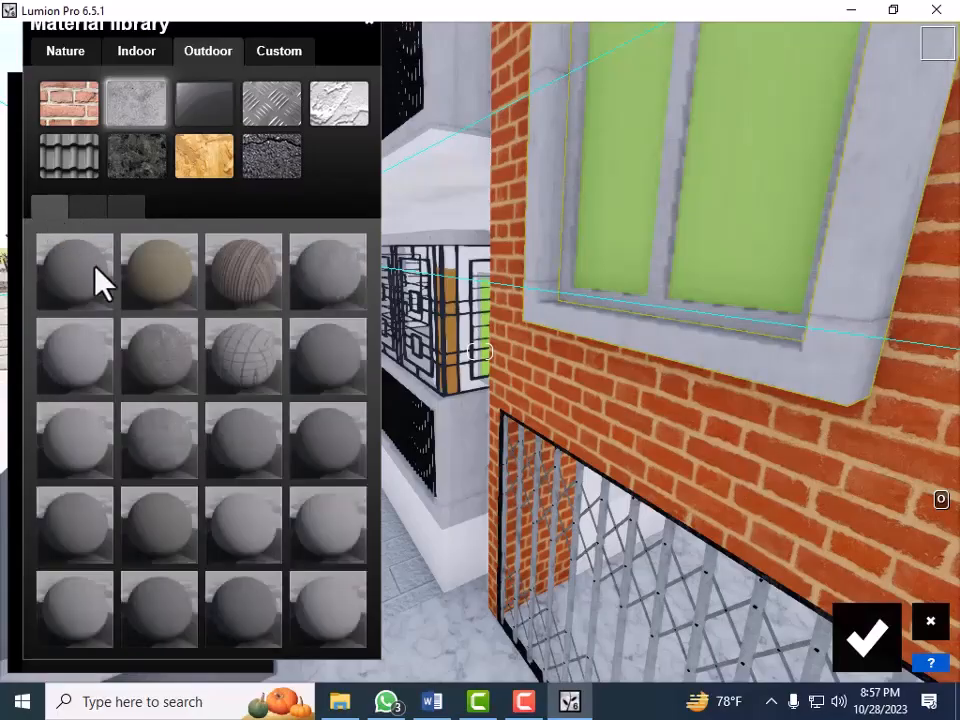
click(82, 378)
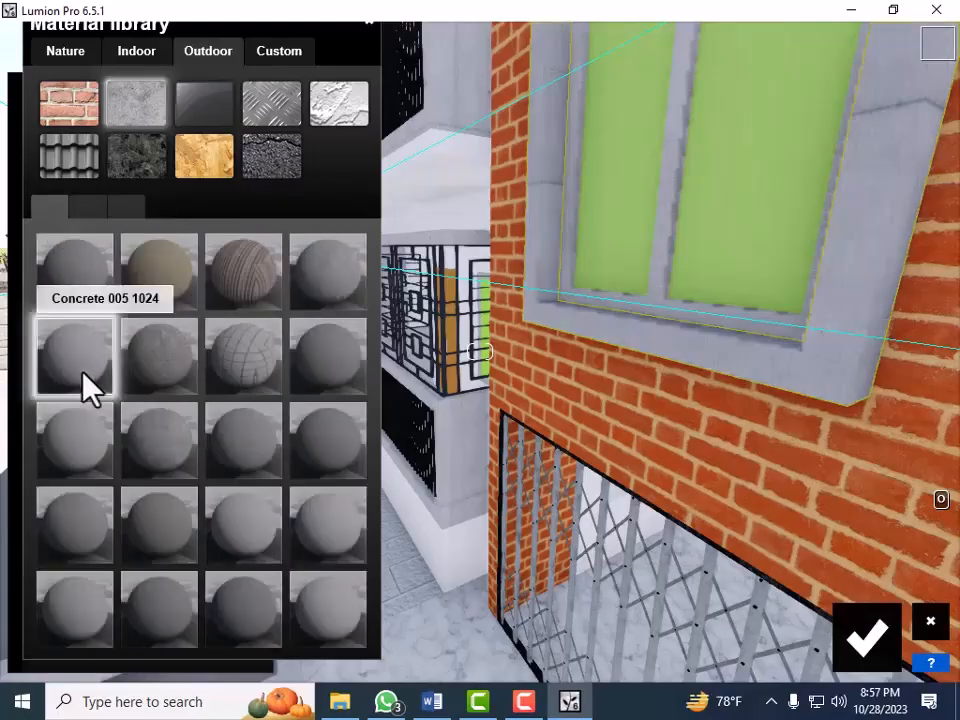
click(82, 530)
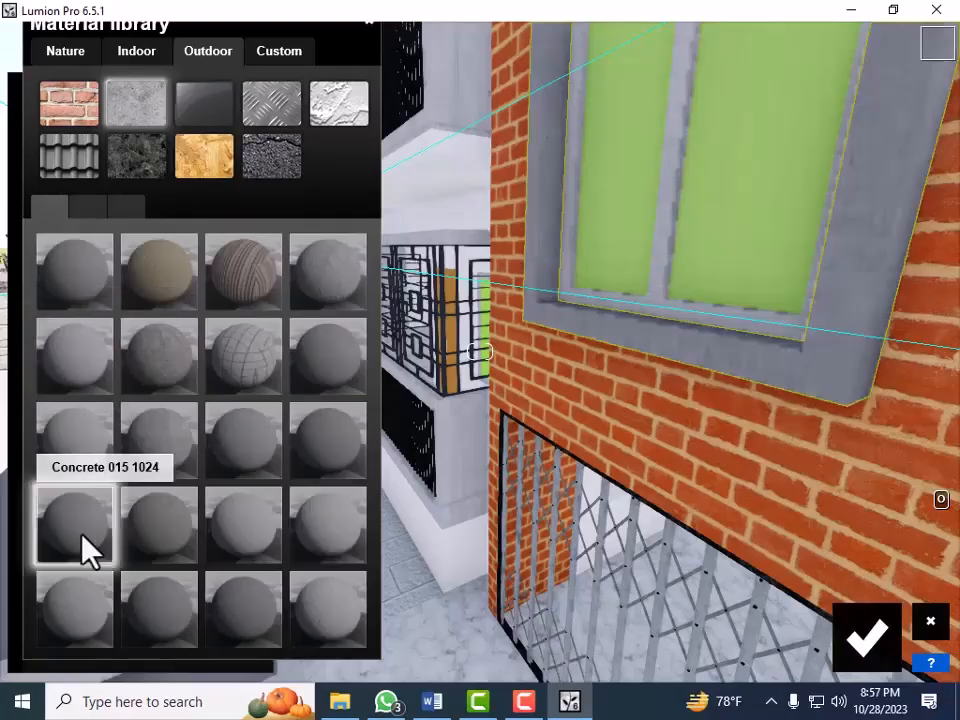
click(344, 633)
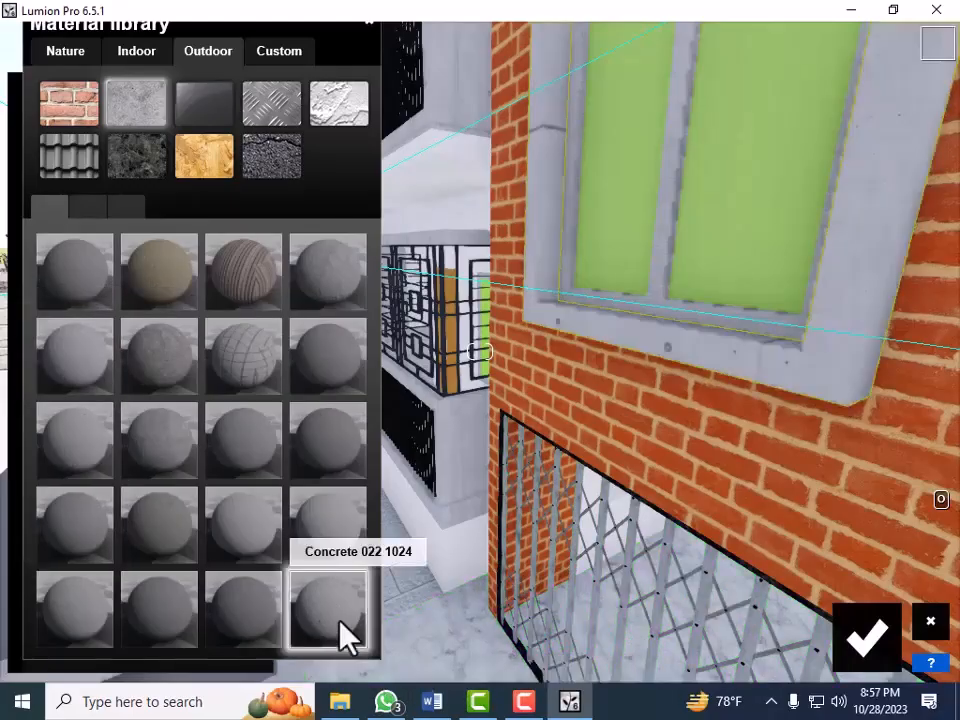
click(858, 630)
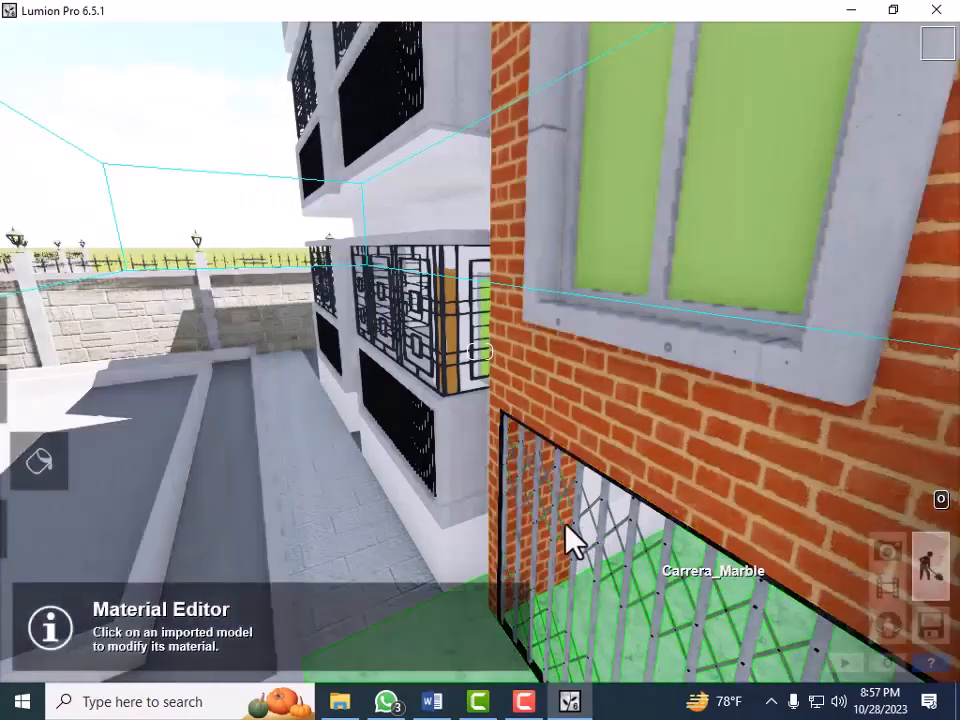
Examine the concrete window surrounds on the brick column, close up and together with the whole front facade and street side
key(s)
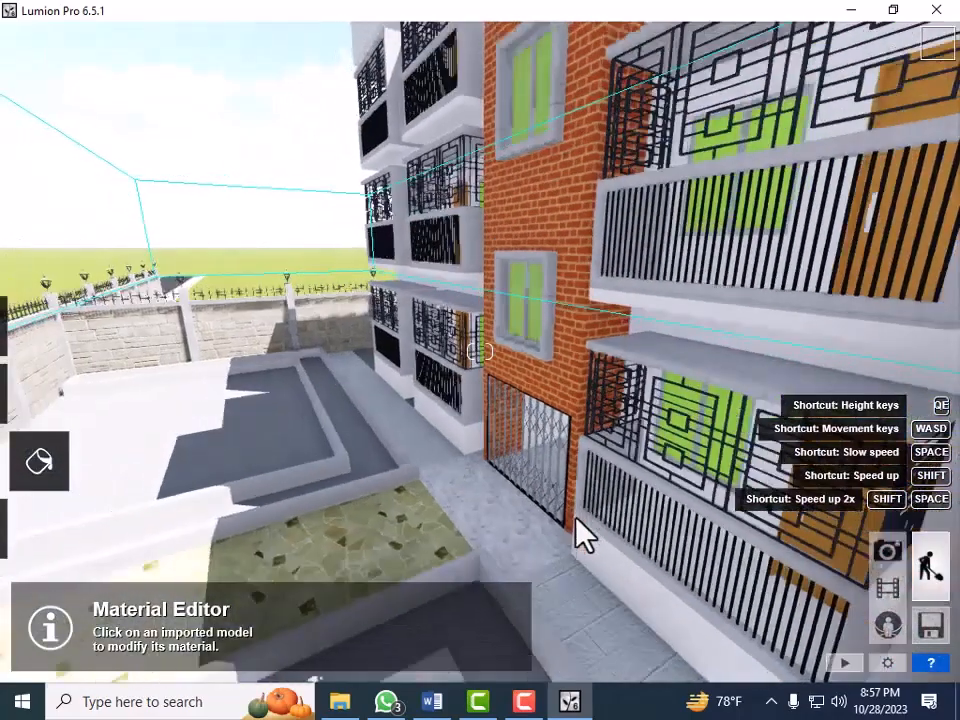
key(s)
key(w)
key(w)
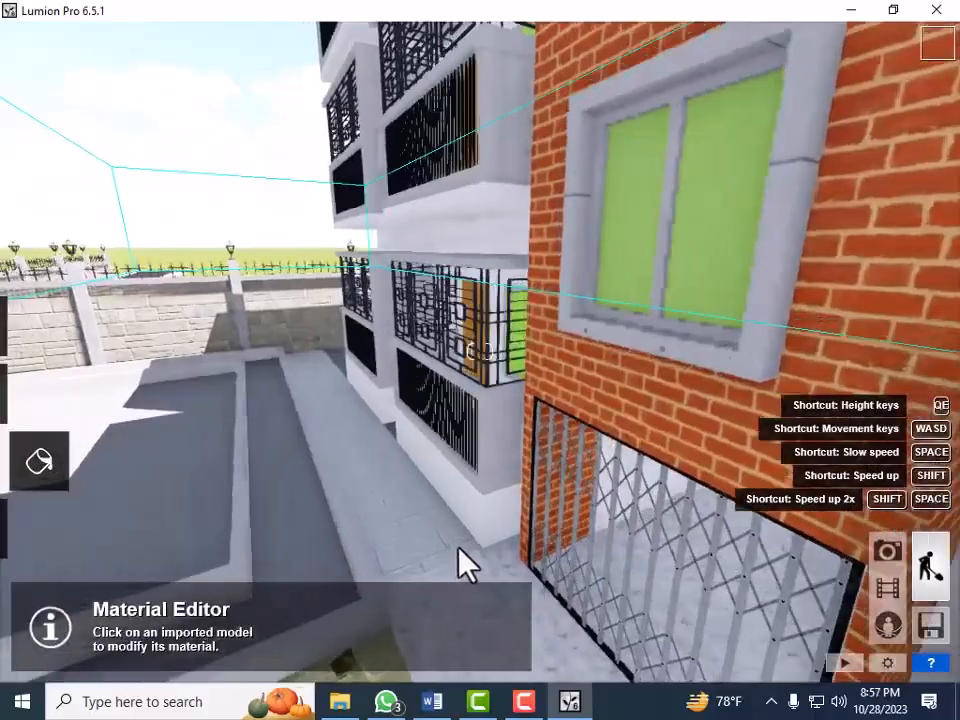
key(a)
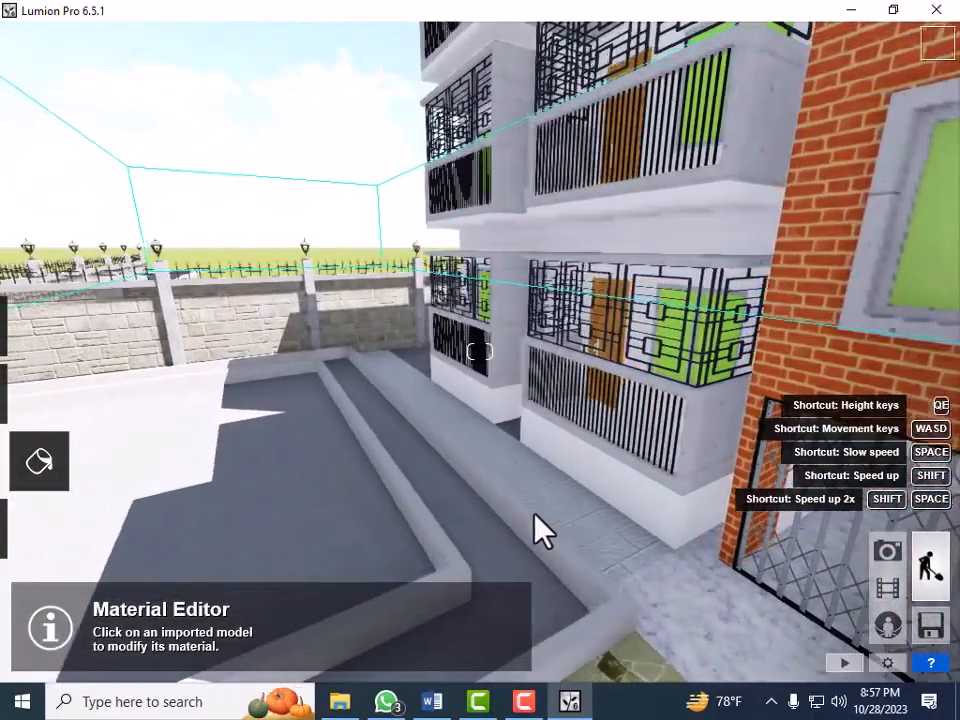
key(a)
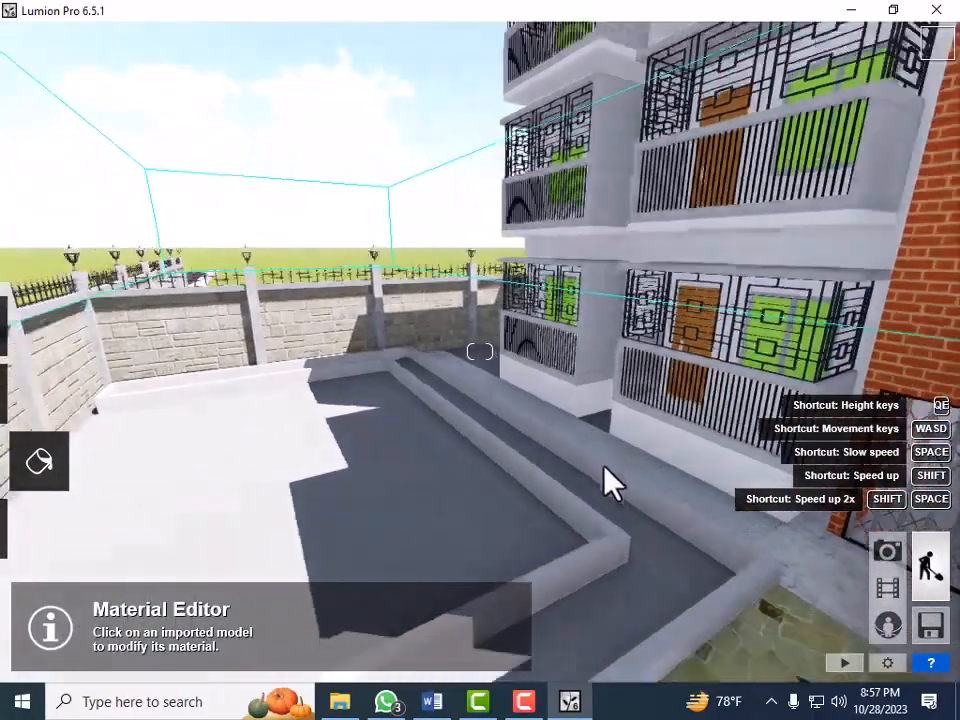
key(s)
key(s)
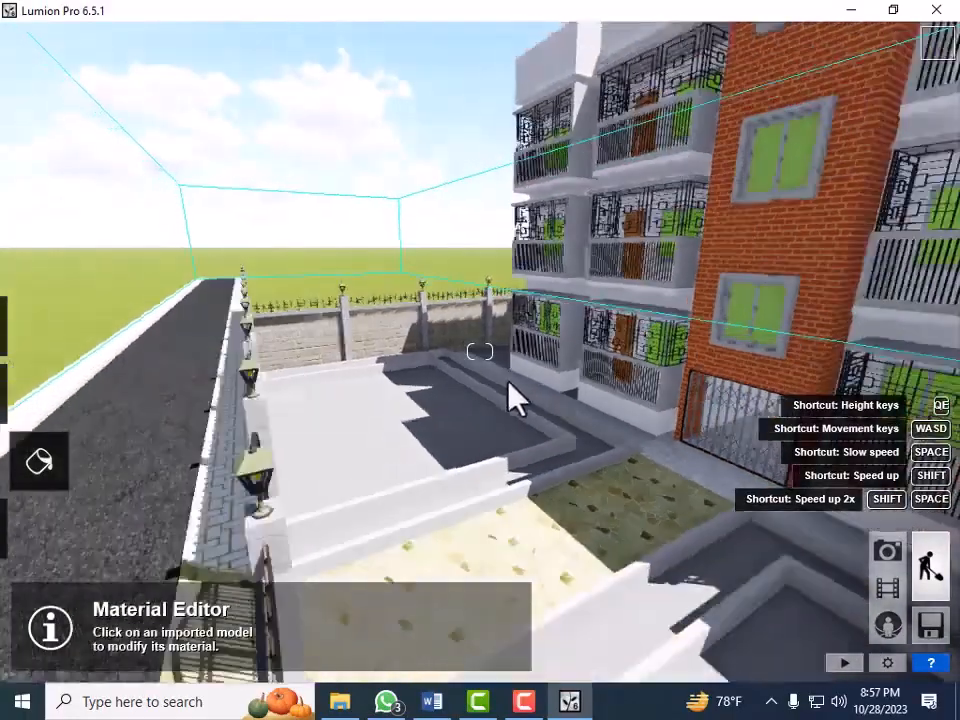
key(s)
key(w)
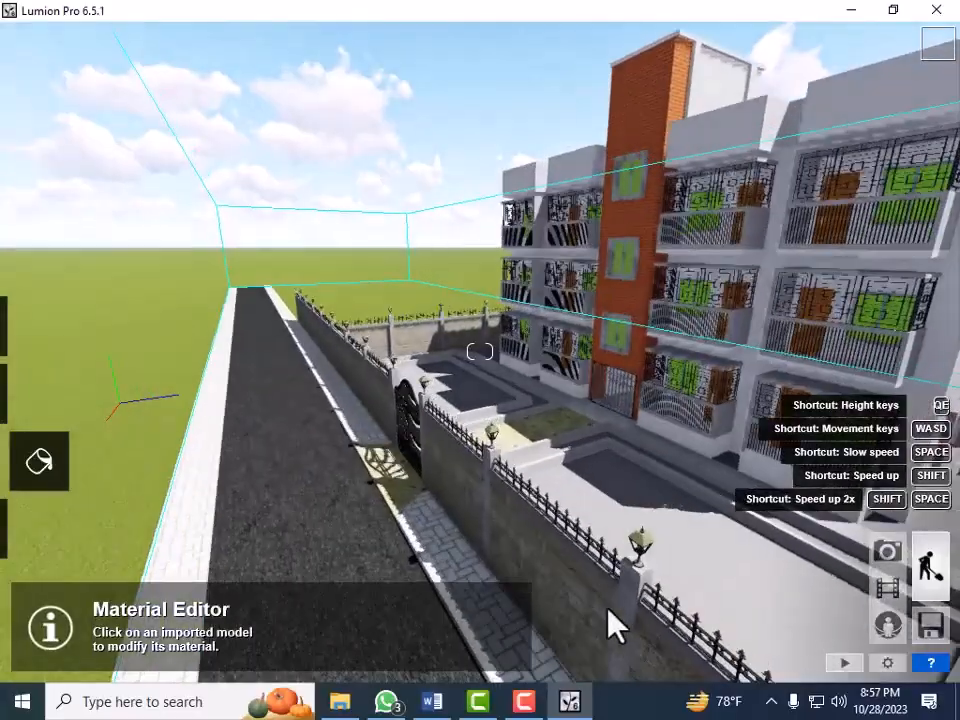
Examine the courtyard paving, kerbs and the stone boundary wall, down to the planter in the far wall corner
key(w)
key(w)
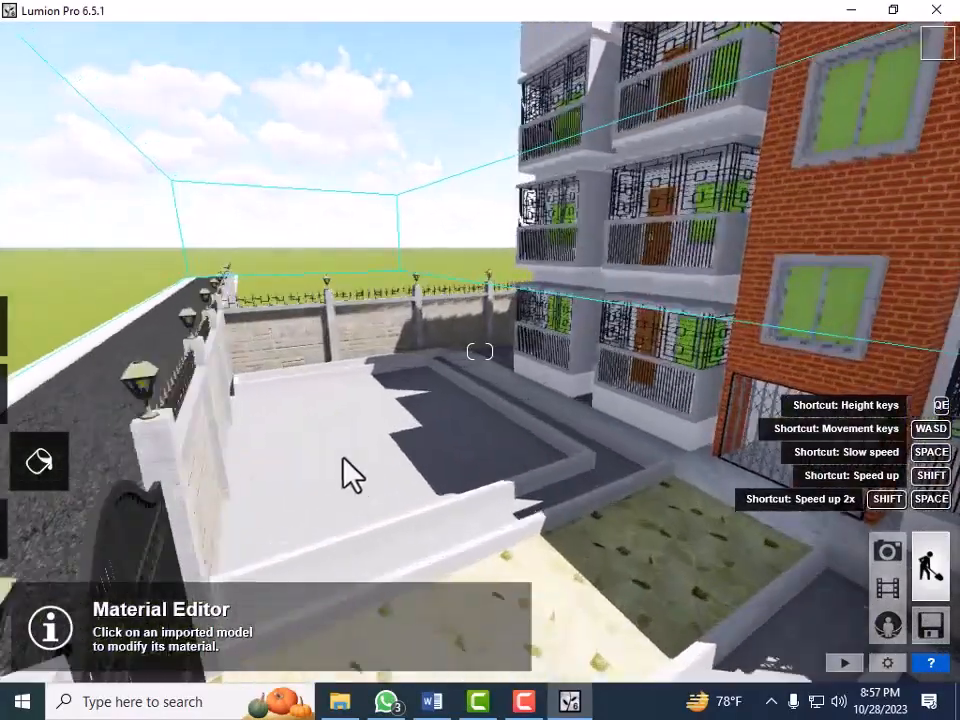
key(w)
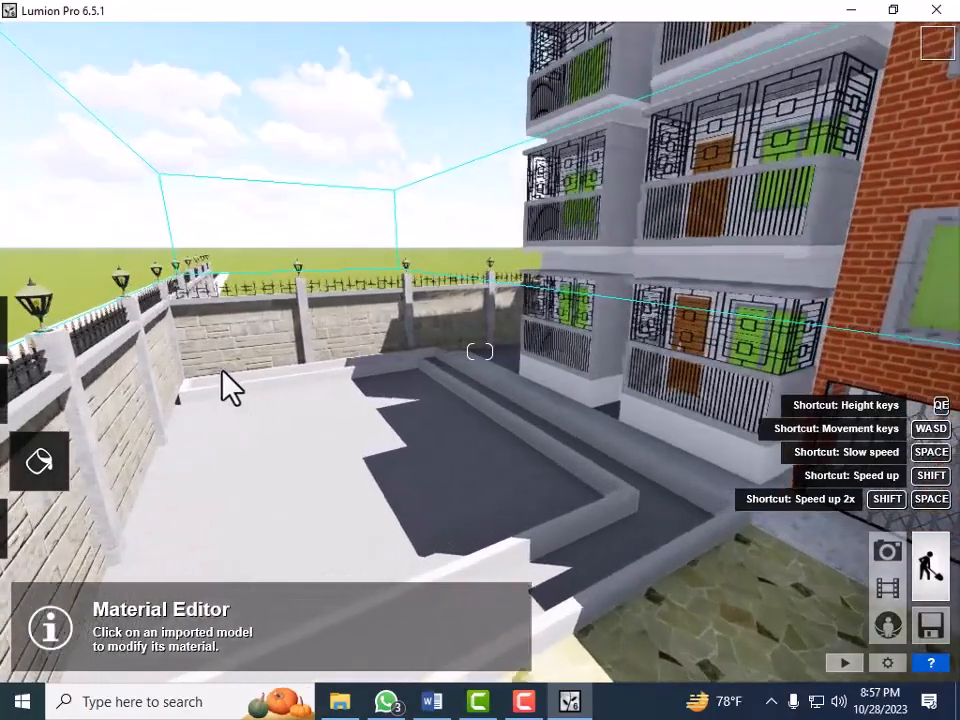
key(d)
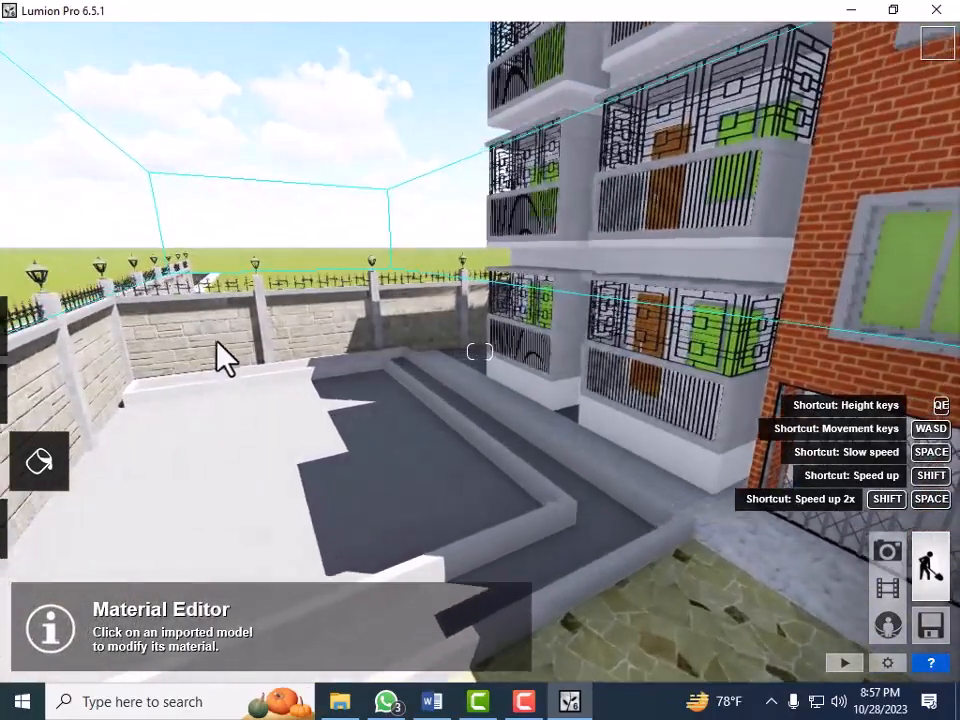
key(w)
key(a)
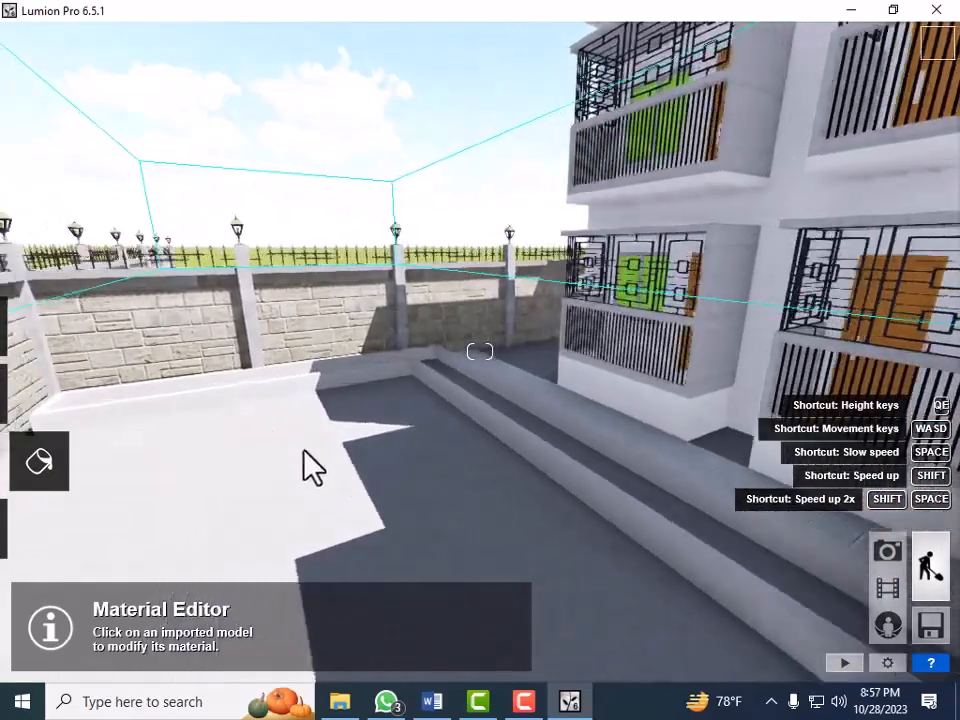
key(a)
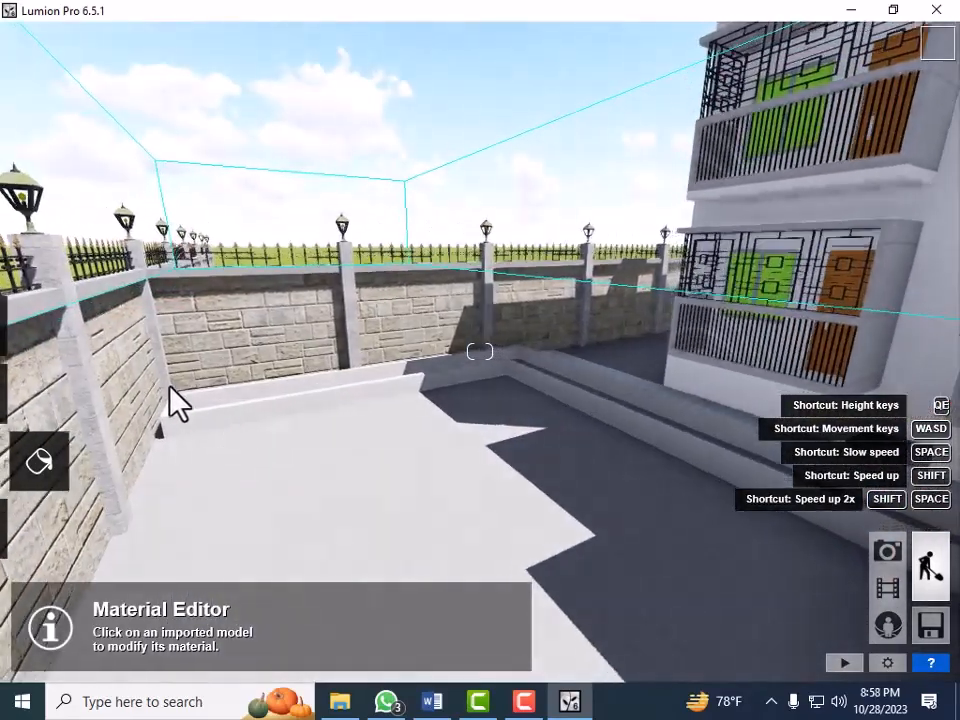
key(a)
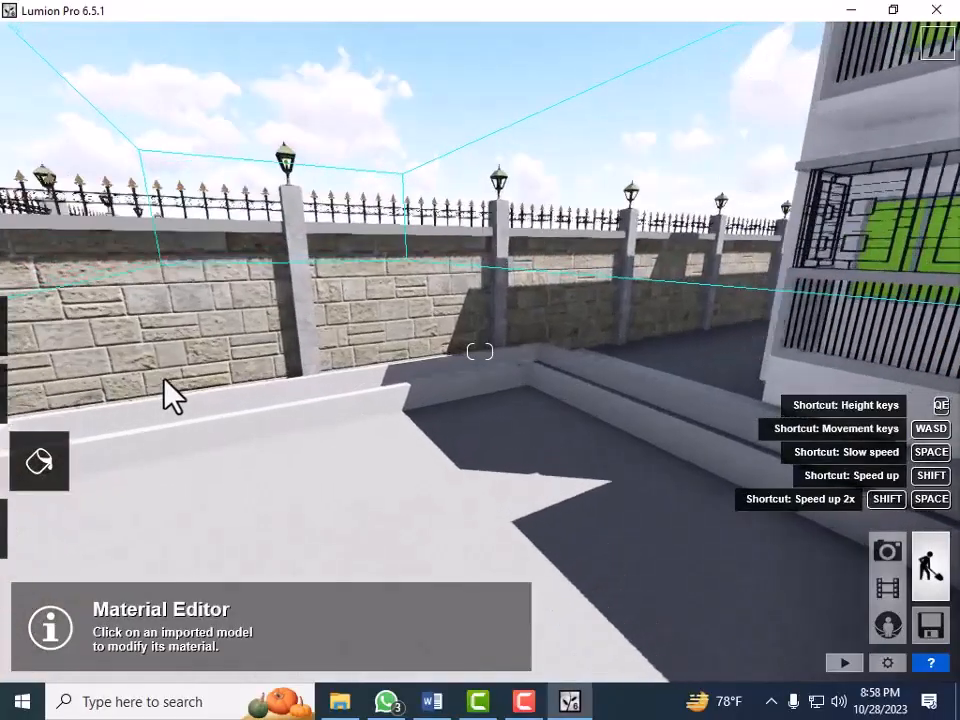
key(a)
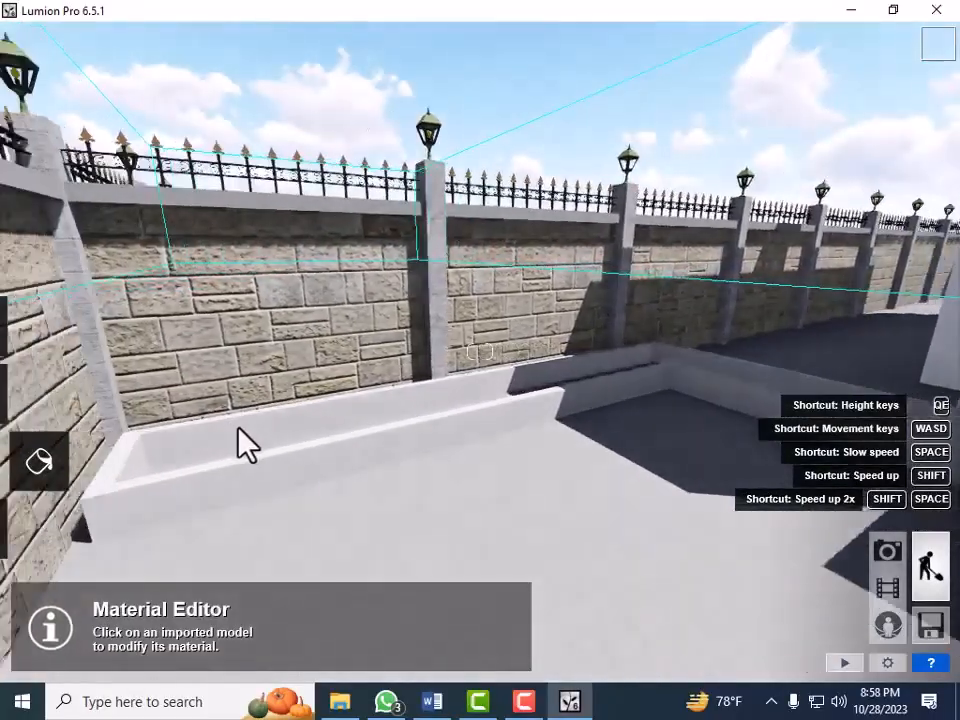
key(a)
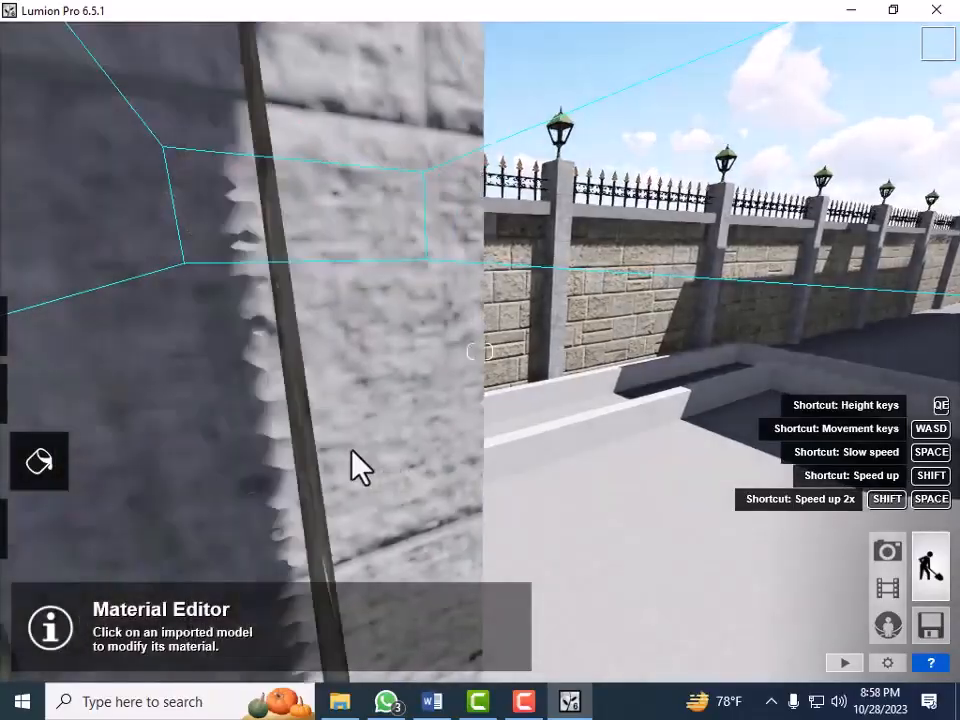
key(d)
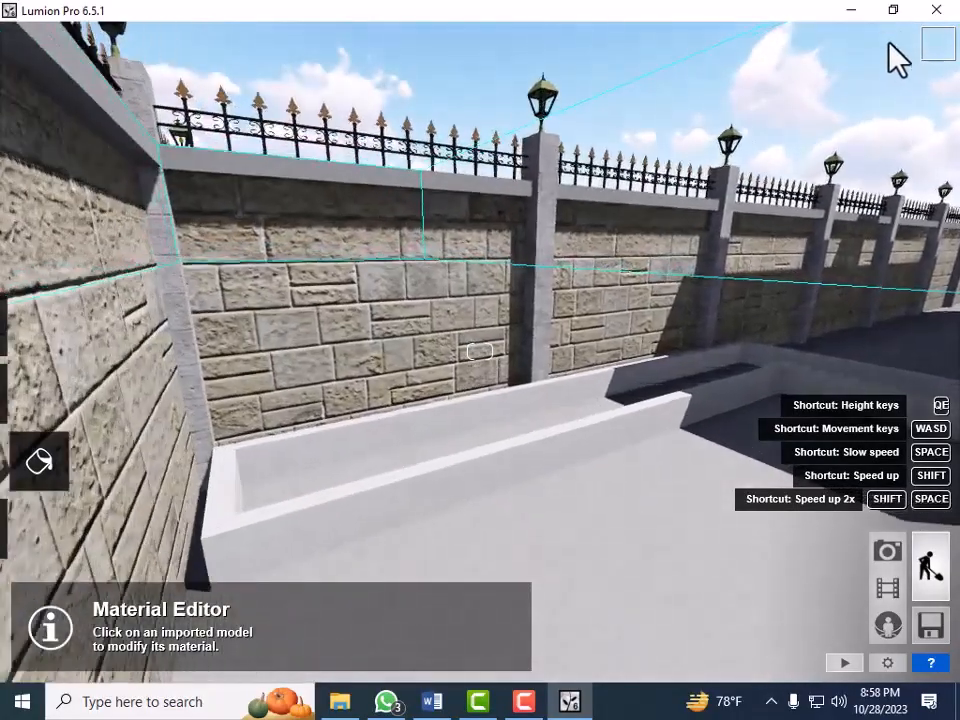
Minimize Lumion, switch to Chrome, open YouTube and show the signed-in account's options
click(853, 10)
double_click(341, 616)
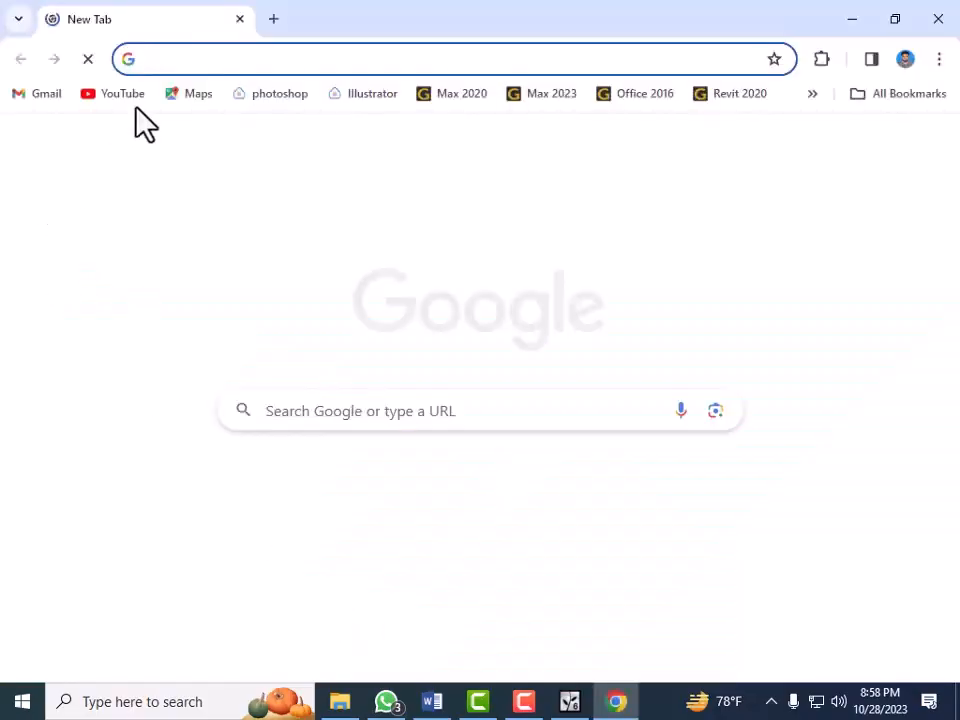
click(116, 100)
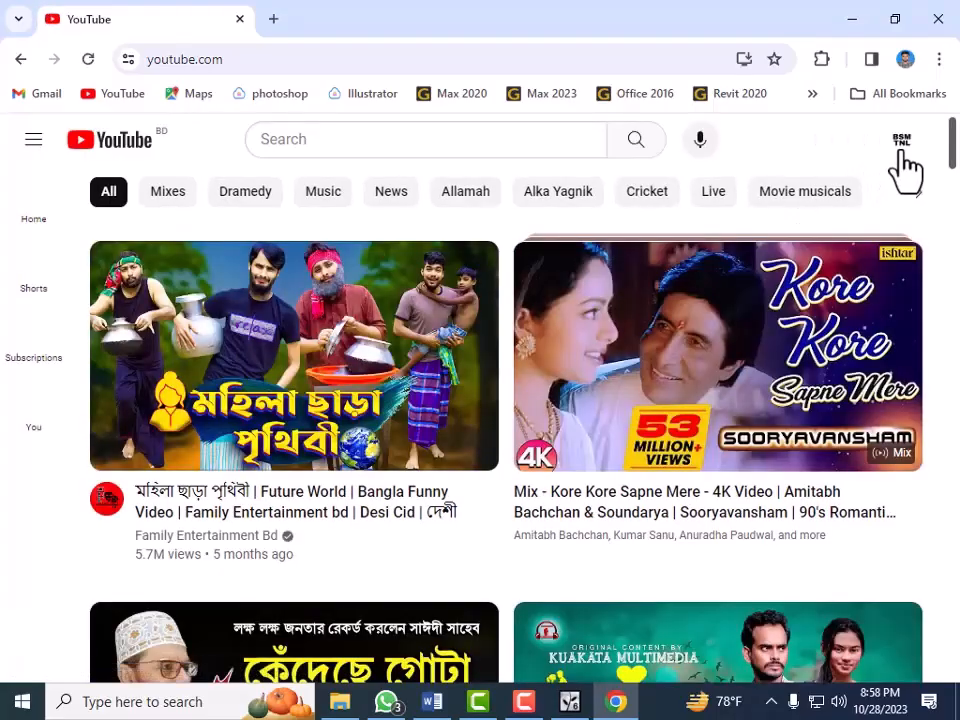
click(900, 150)
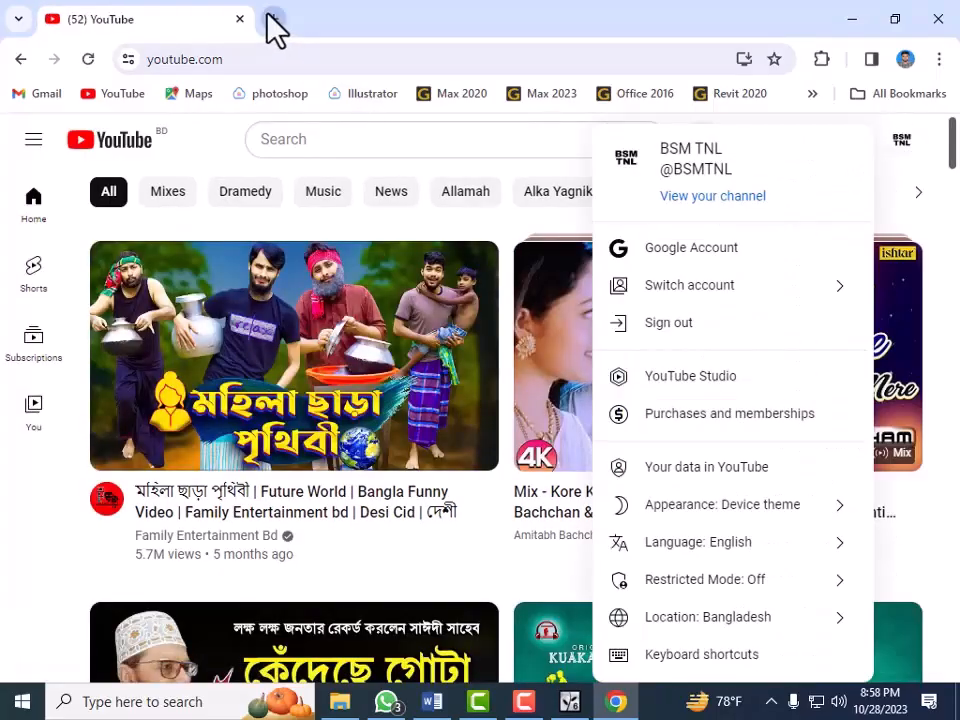
Search Google for cricbuzz in a new browser tab
click(273, 19)
click(250, 59)
click(250, 99)
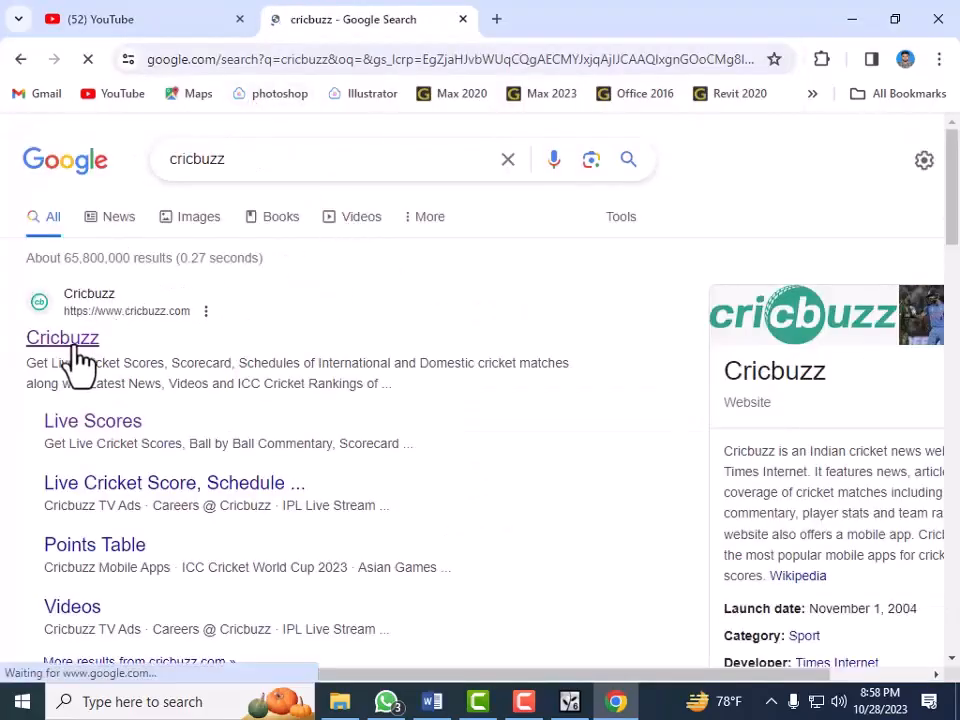
Open the Cricbuzz site, check the live Netherlands vs Bangladesh match score and go back to the site's home page
click(71, 342)
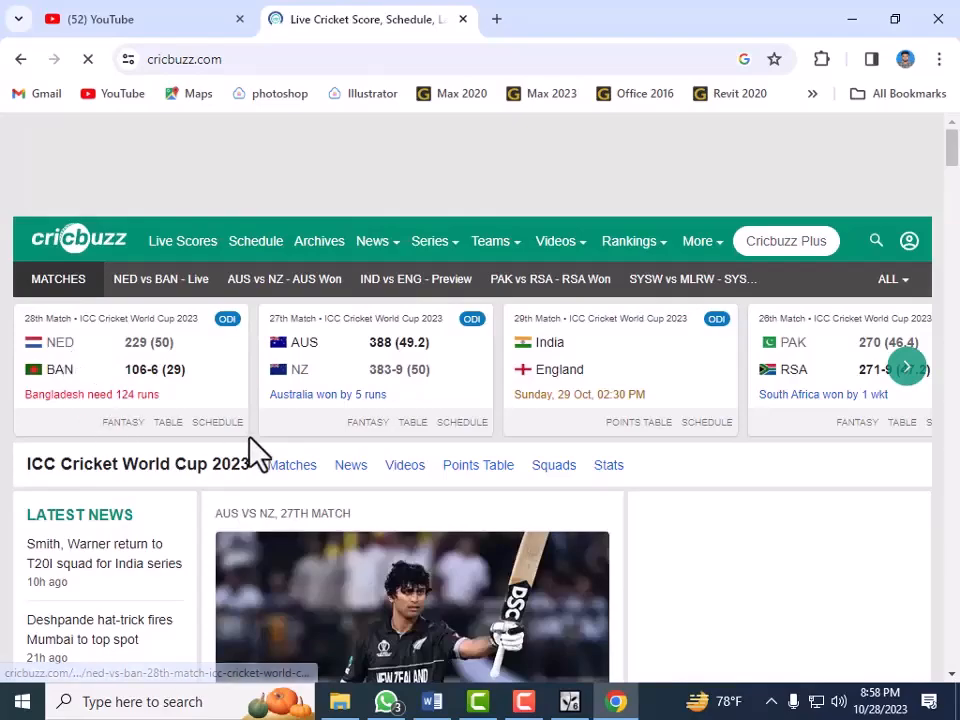
click(178, 390)
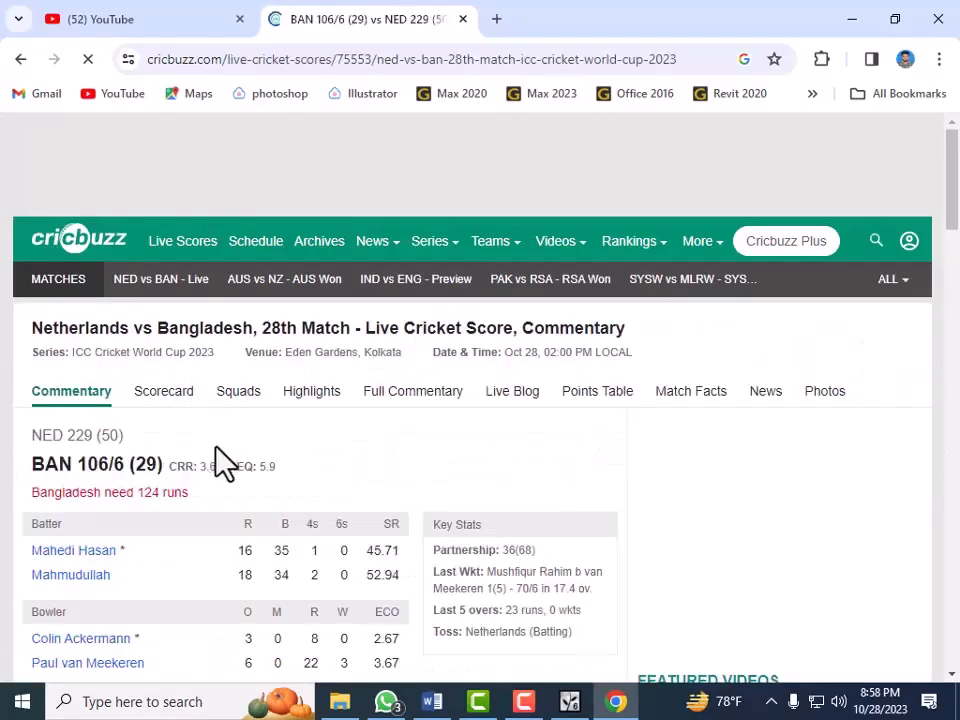
scroll(222, 460, down, 1)
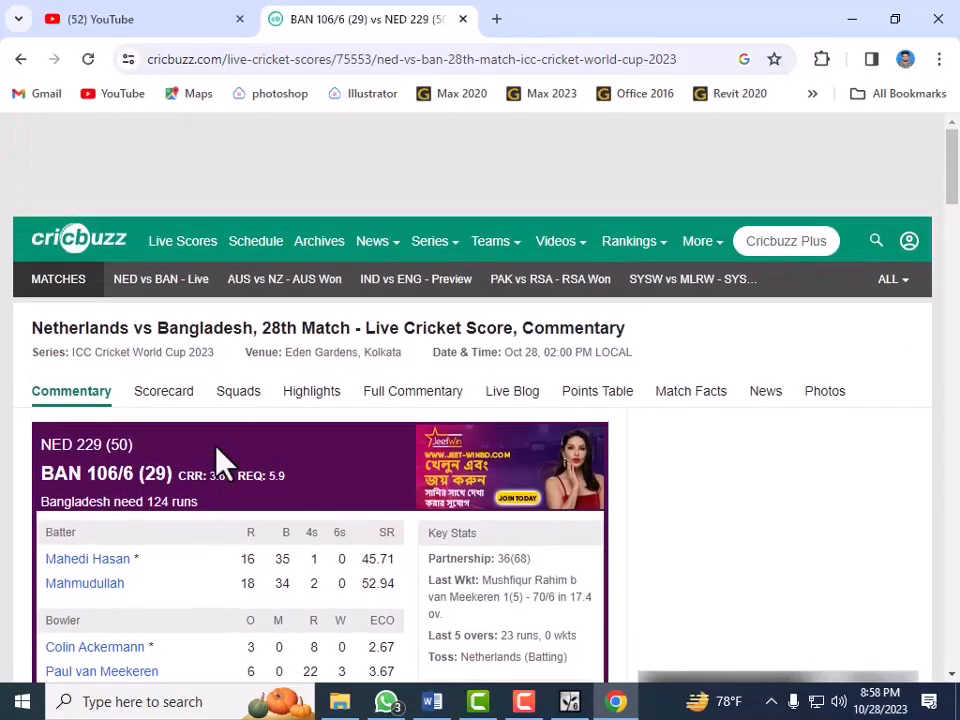
click(21, 60)
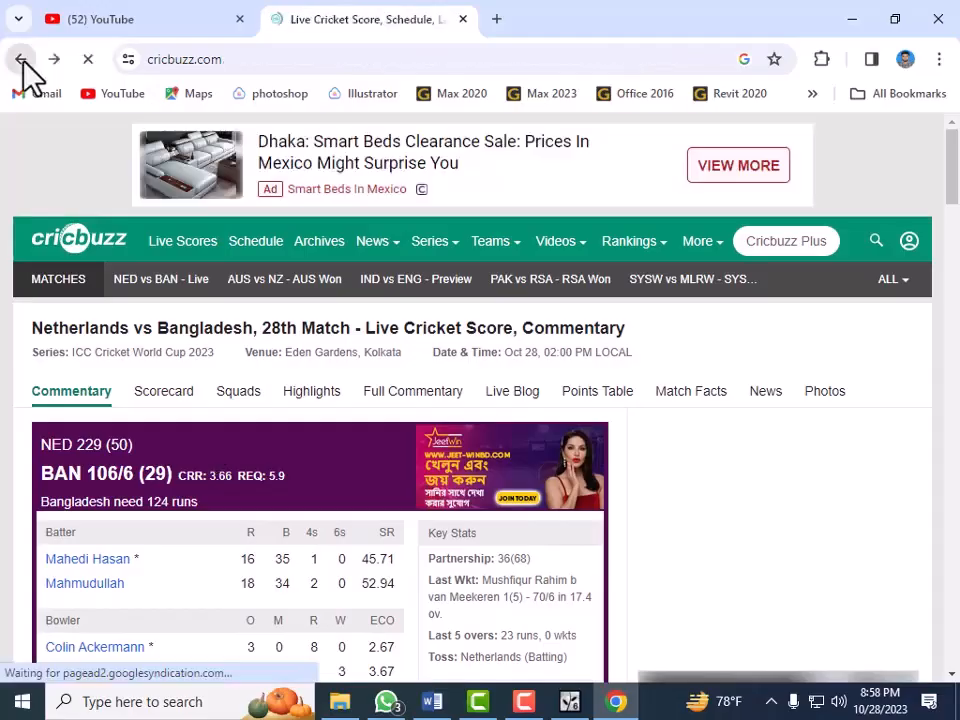
Switch YouTube to the BSM CAD channel account and open its YouTube Studio dashboard
click(127, 30)
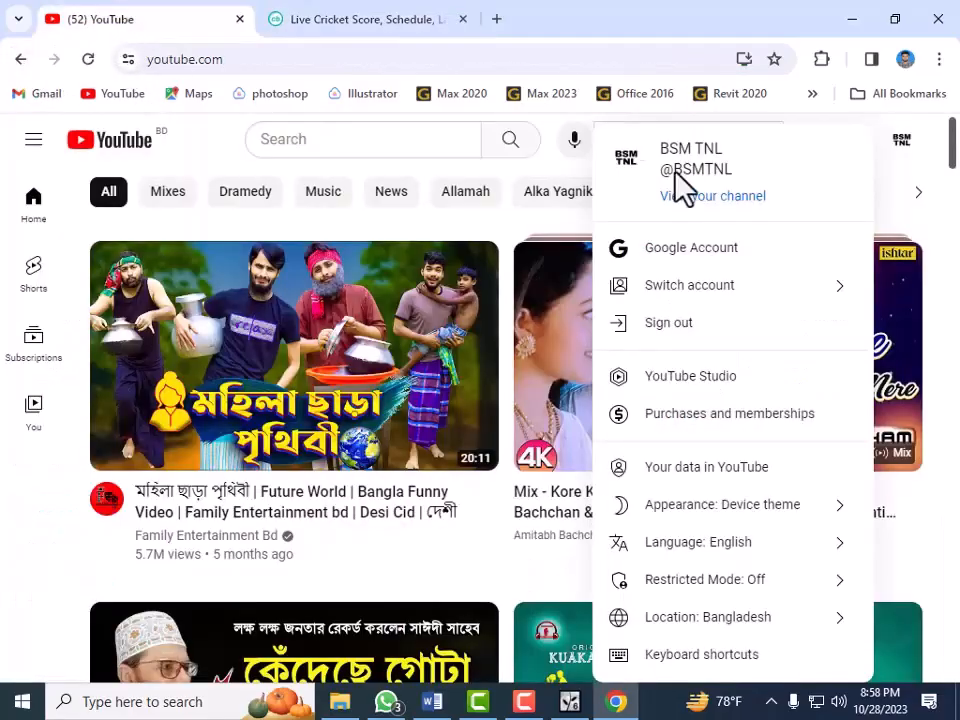
click(748, 300)
click(673, 543)
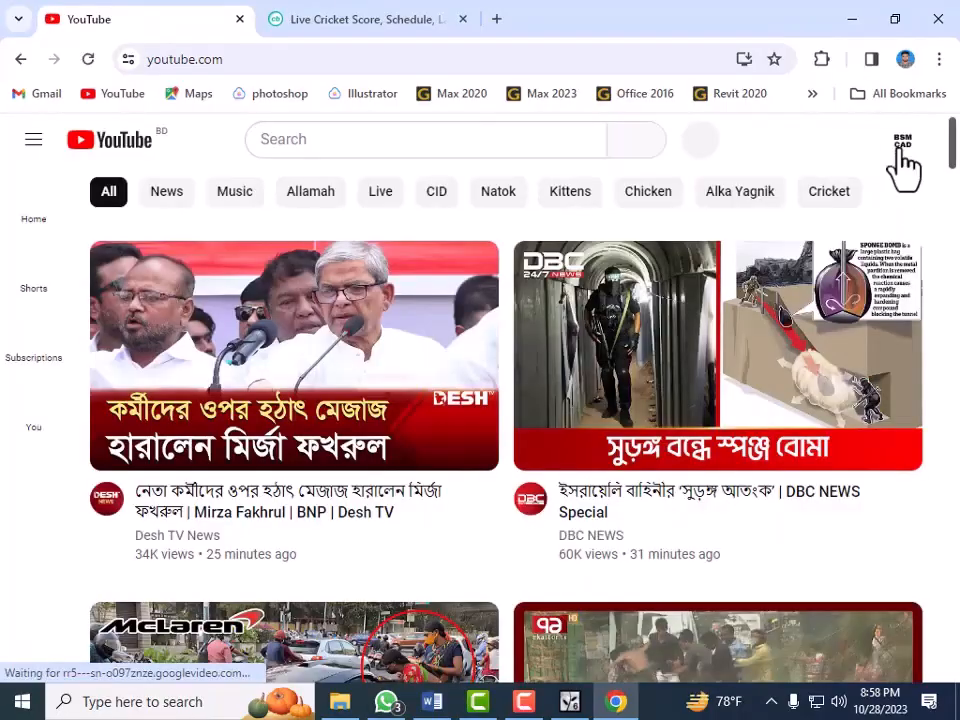
click(903, 143)
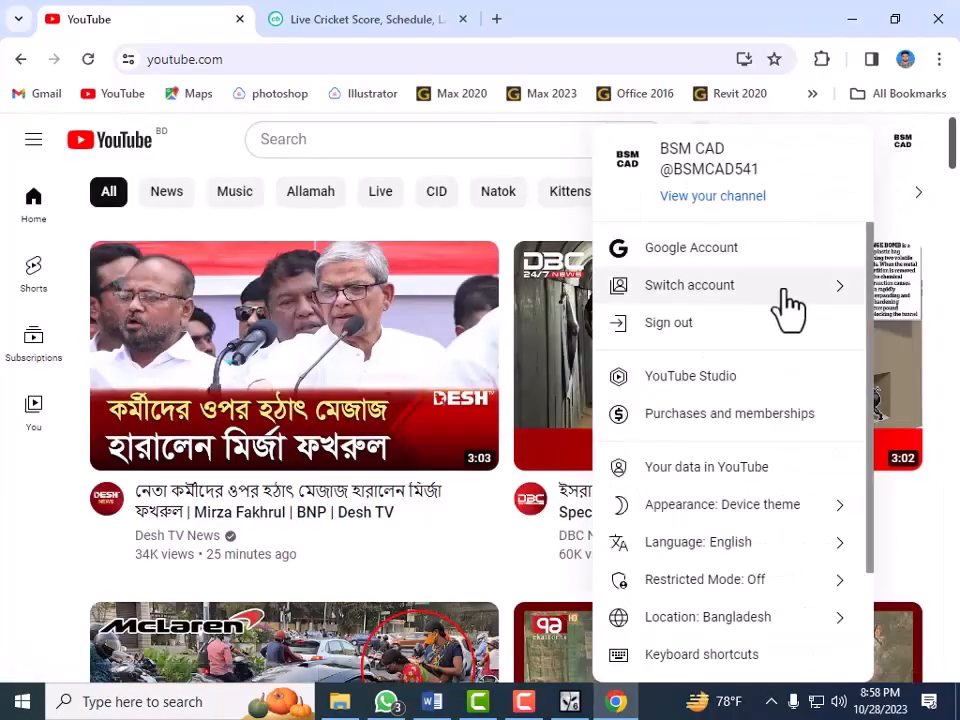
click(690, 385)
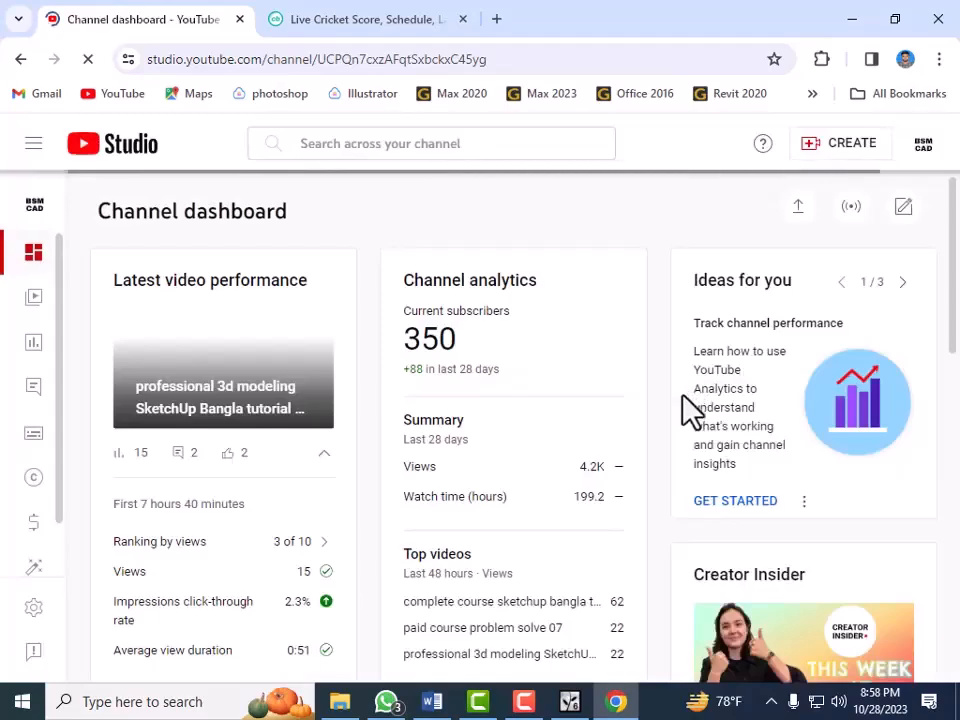
Look through the channel dashboard's statistics and latest comments, minimize Chrome and switch back to Lumion
scroll(506, 596, down, 2)
scroll(506, 600, down, 1)
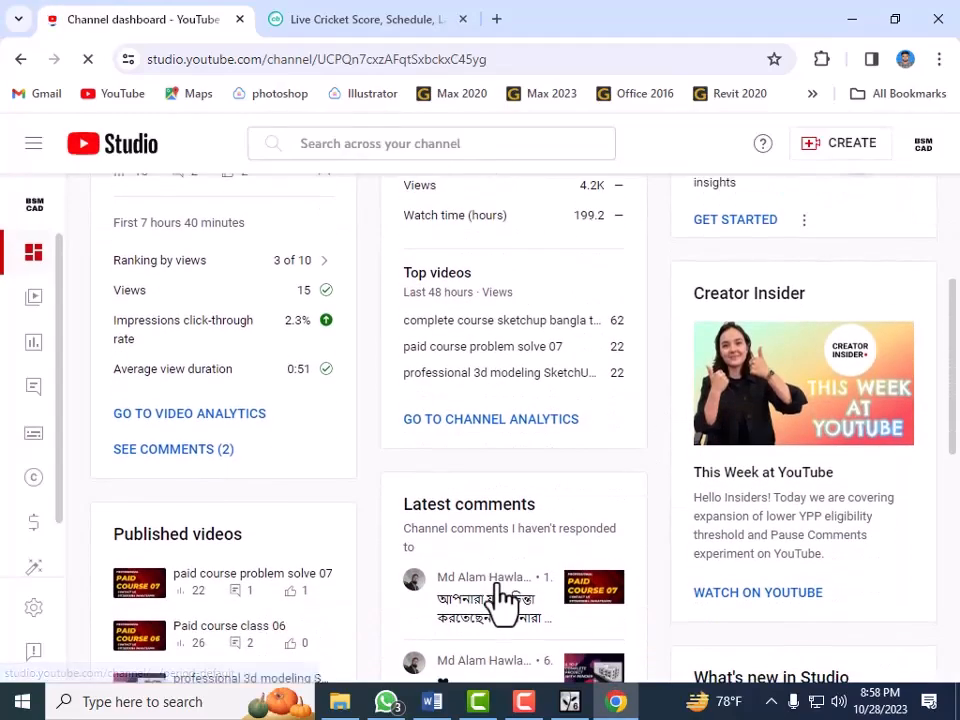
scroll(494, 520, up, 3)
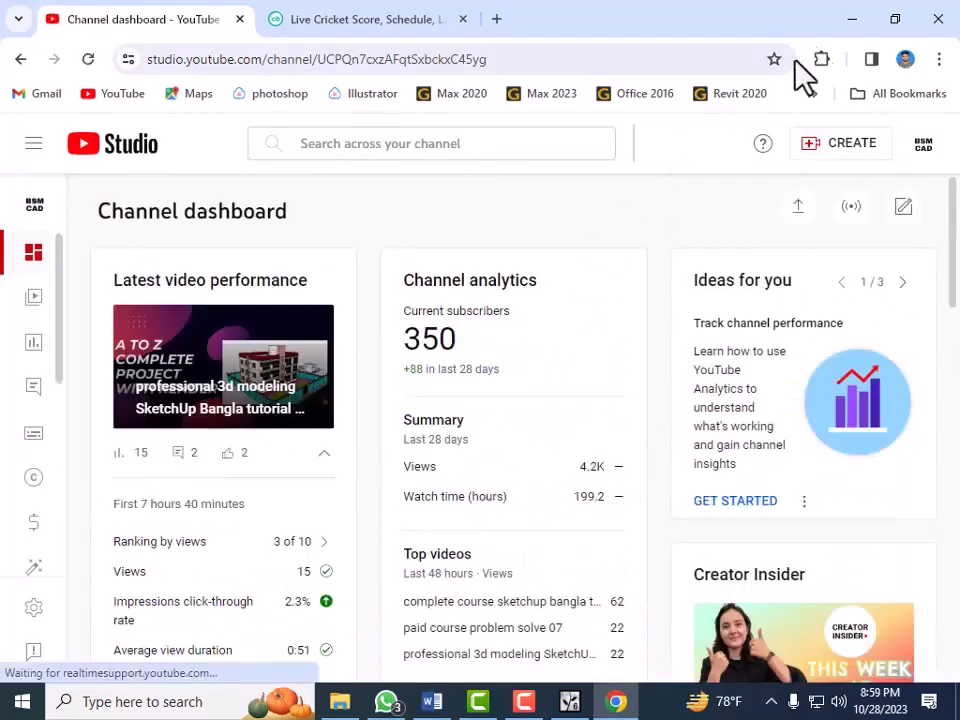
click(850, 19)
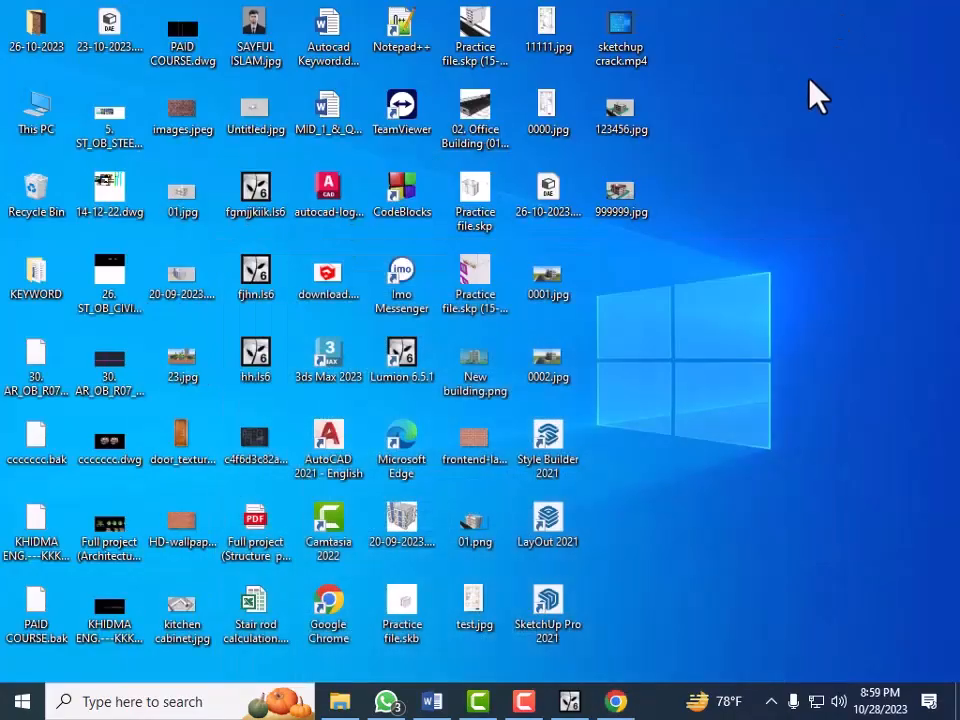
click(569, 701)
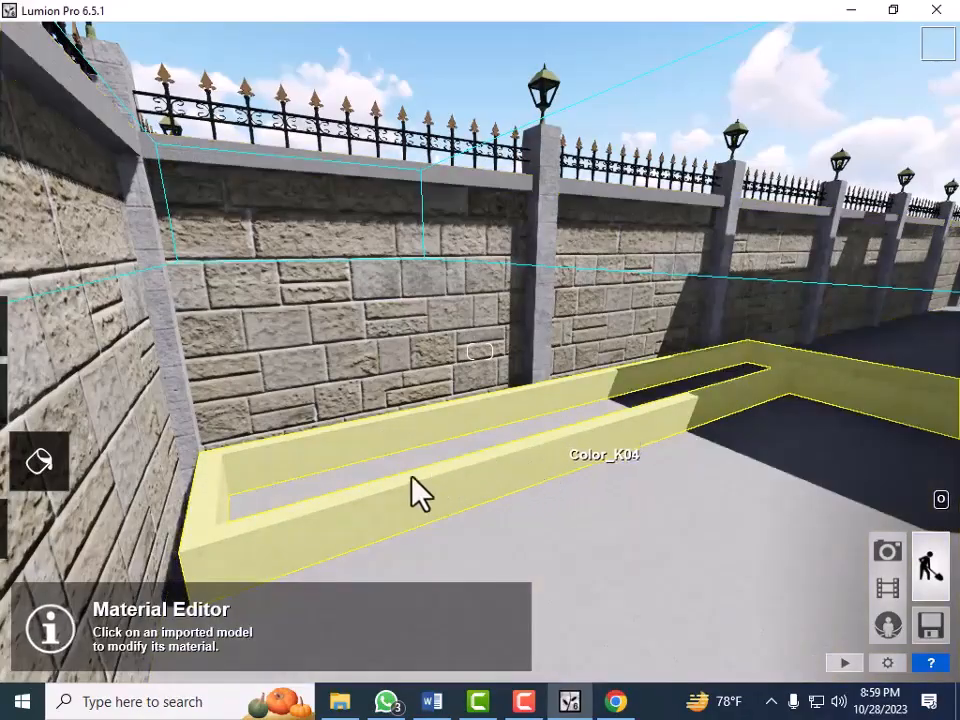
Switch to object placement and pick the African_Daisy_Orange flower from the Nature Library for the planter in the wall corner
key(a)
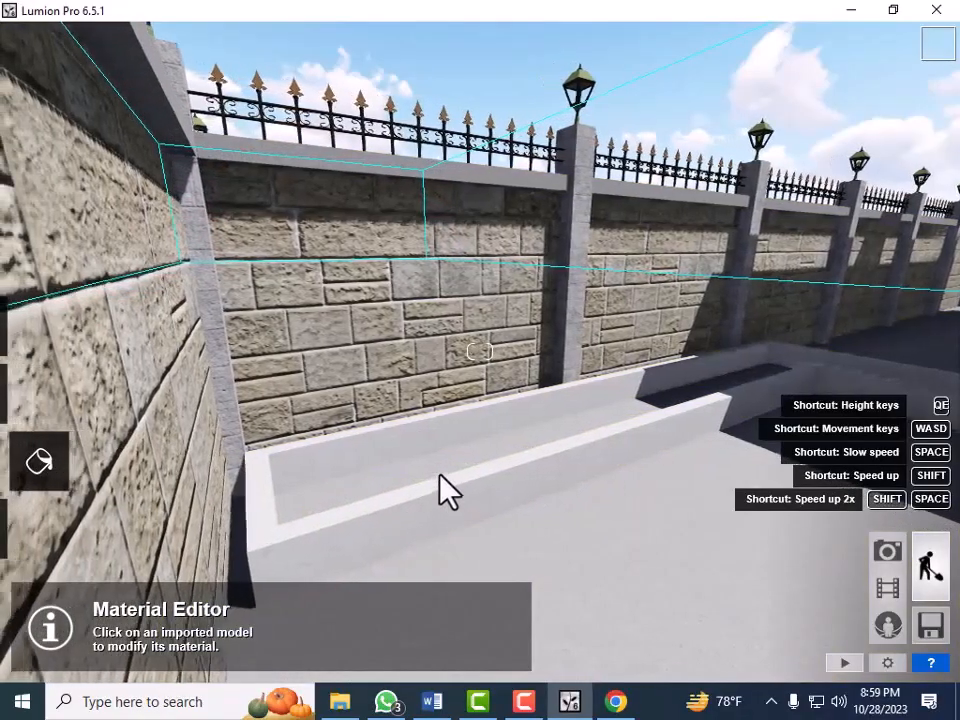
key(w)
key(w)
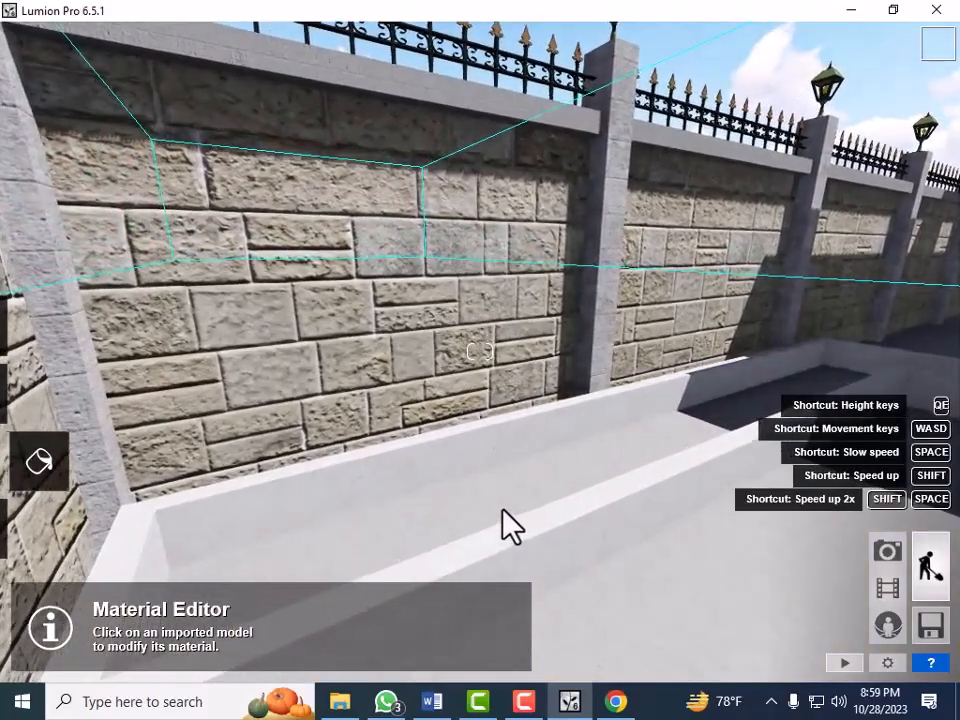
right_drag(482, 522, 452, 538)
right_drag(480, 351, 418, 381)
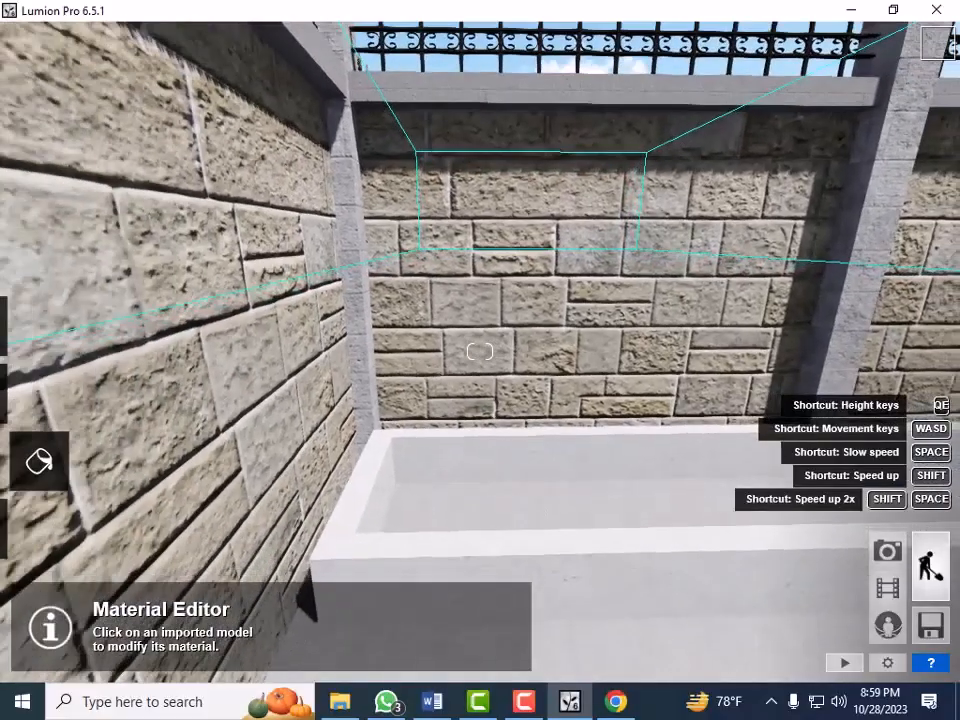
right_drag(480, 351, 634, 585)
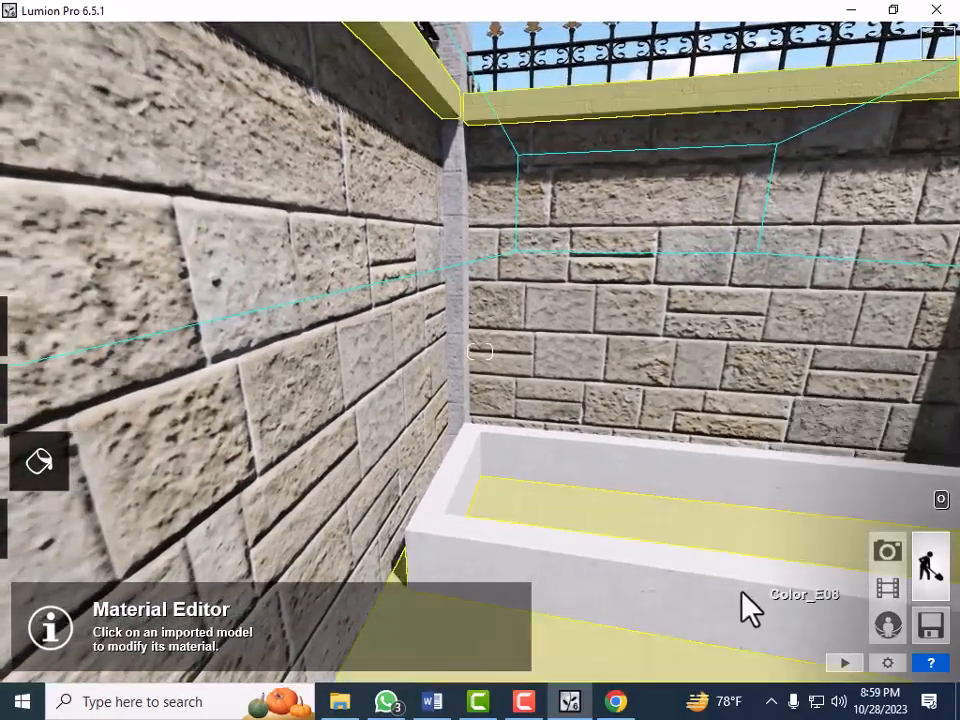
key(d)
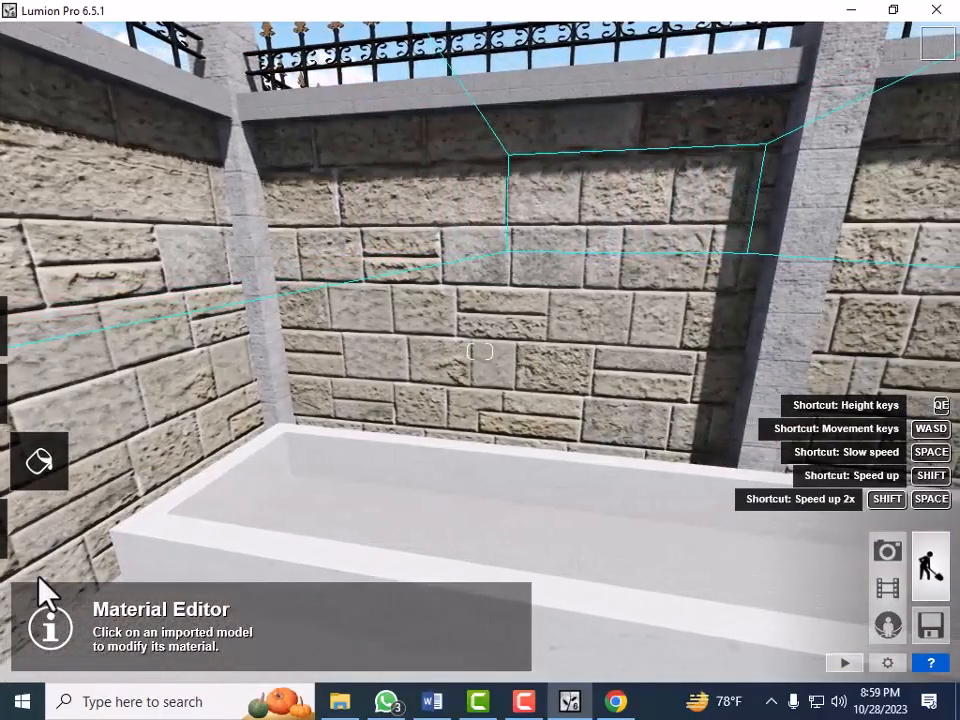
mouse_move(43, 482)
click(40, 540)
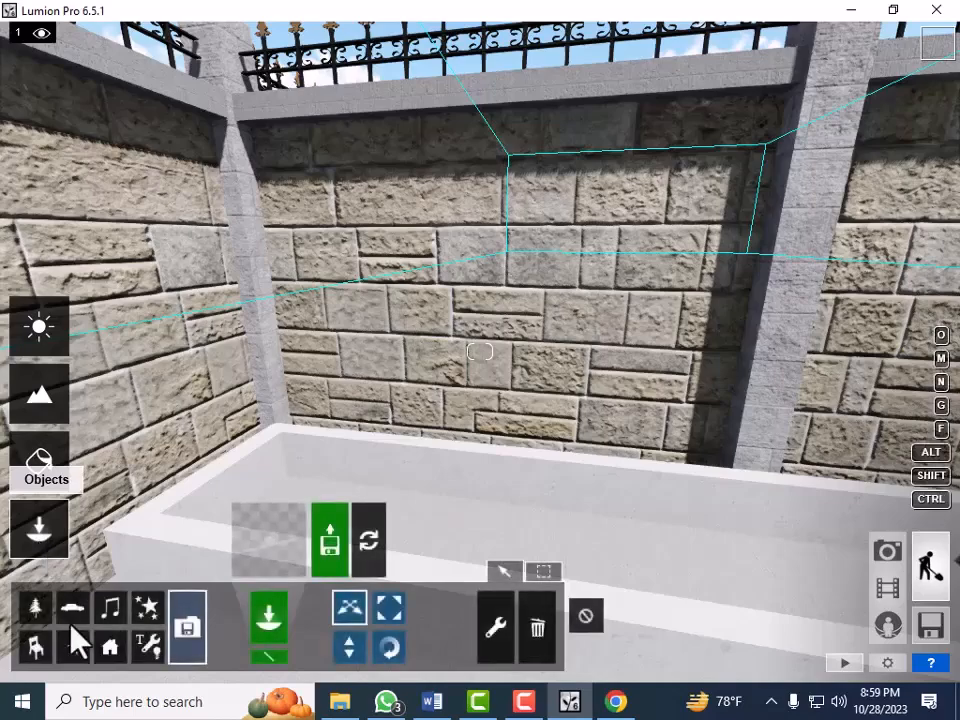
click(34, 612)
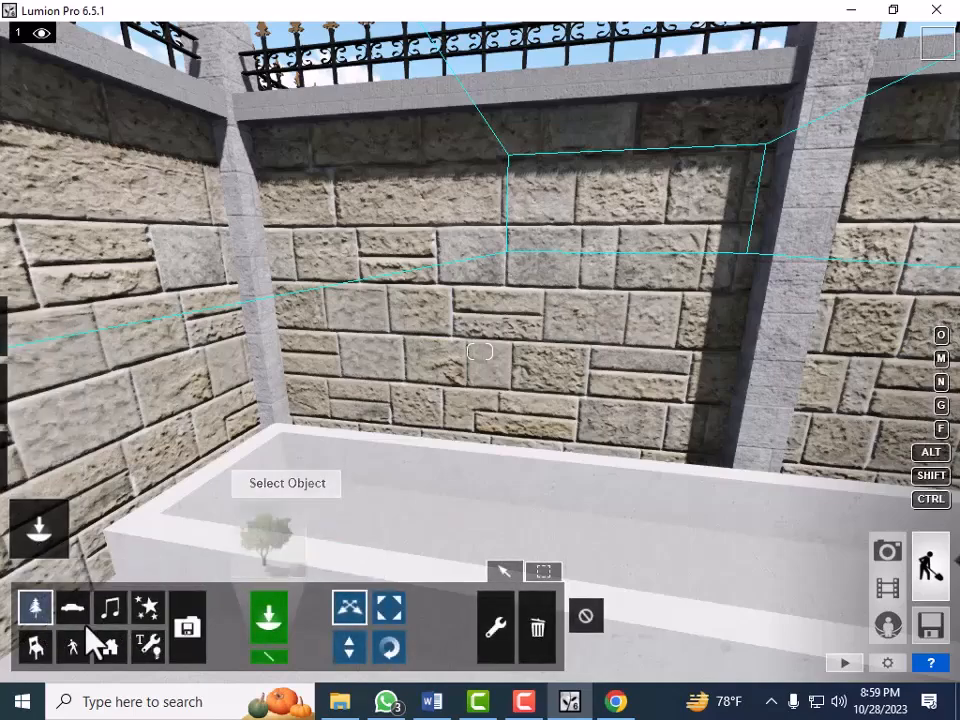
click(272, 546)
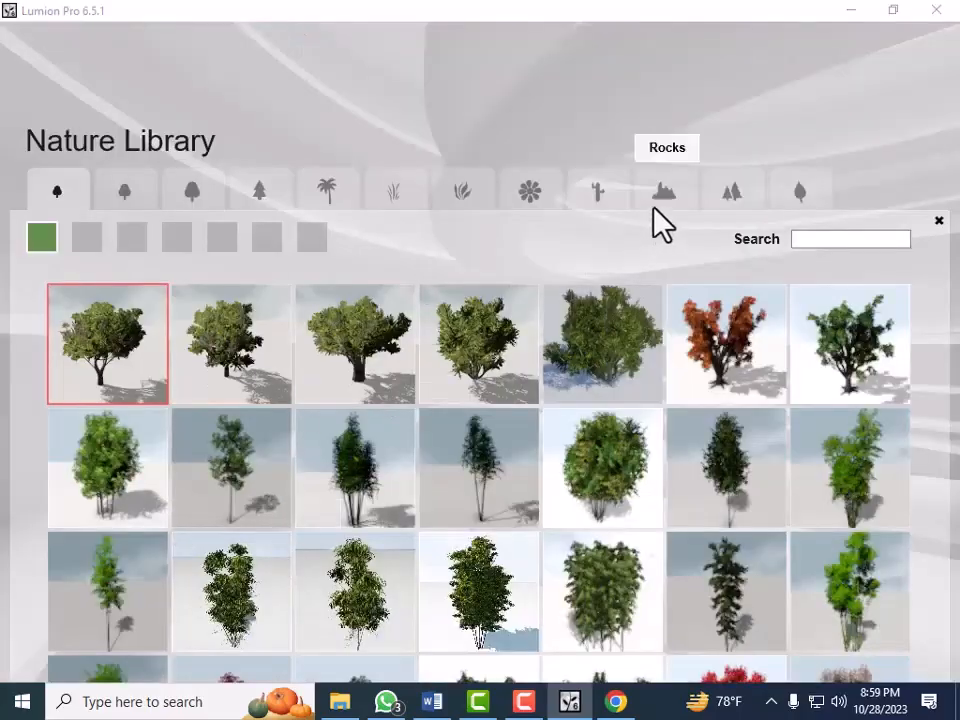
click(533, 192)
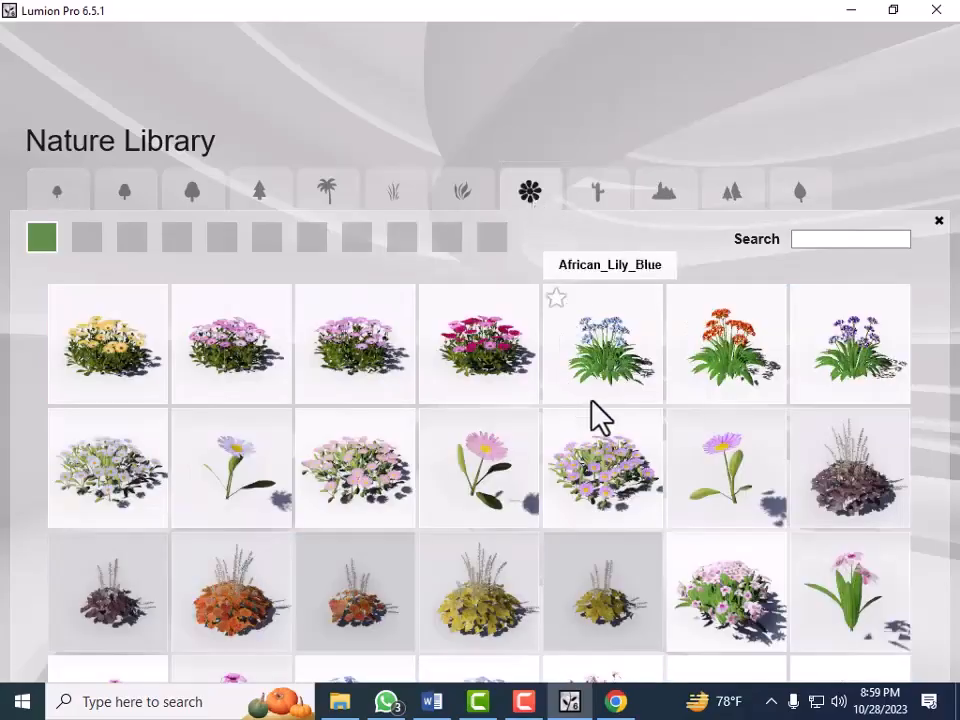
click(121, 361)
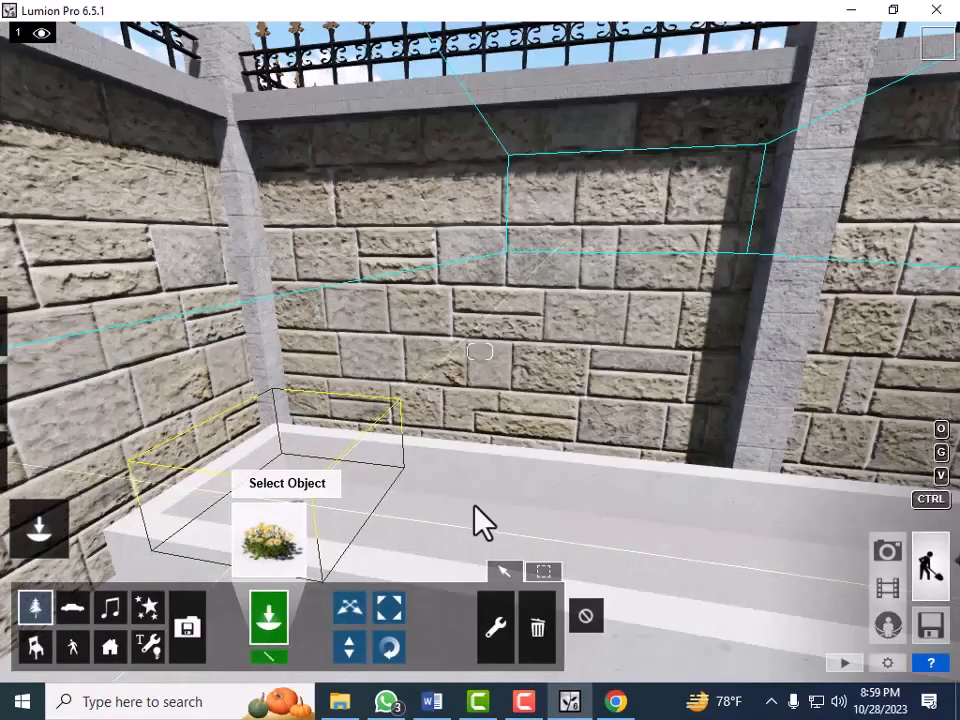
Place a row of African_Daisy_Orange plants inside the planter, starting at the wall corner
right_drag(534, 527, 550, 552)
right_drag(480, 542, 521, 531)
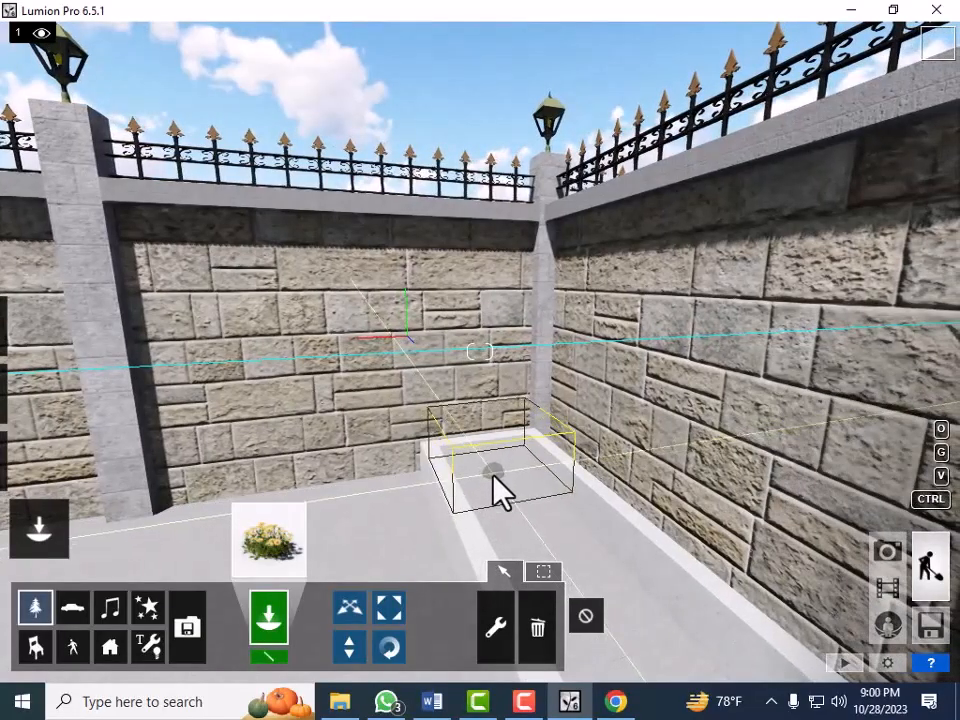
click(499, 489)
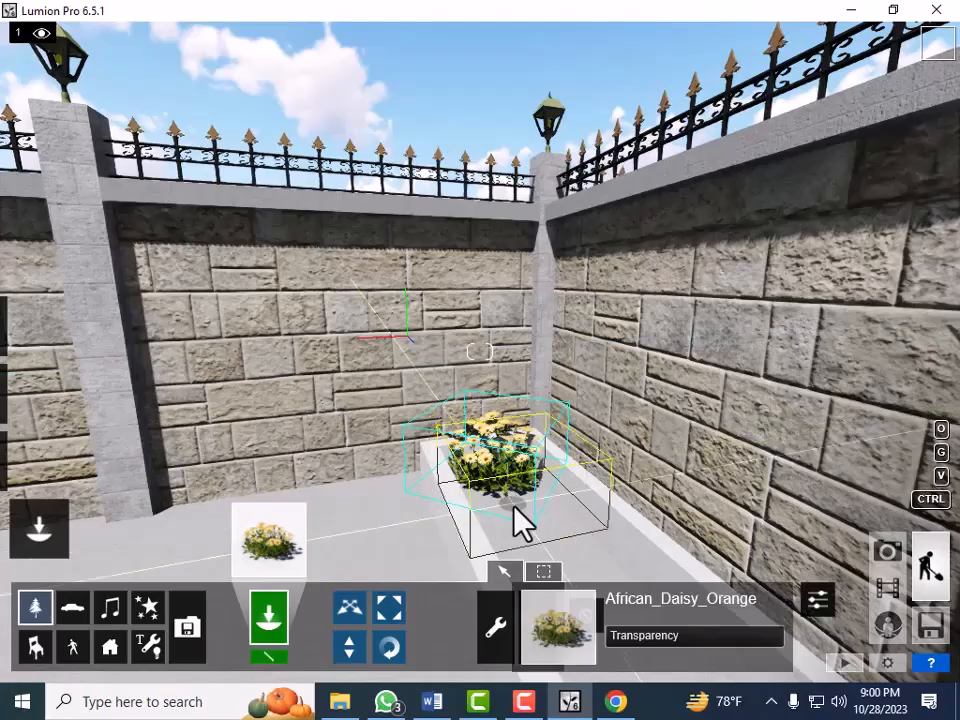
click(517, 511)
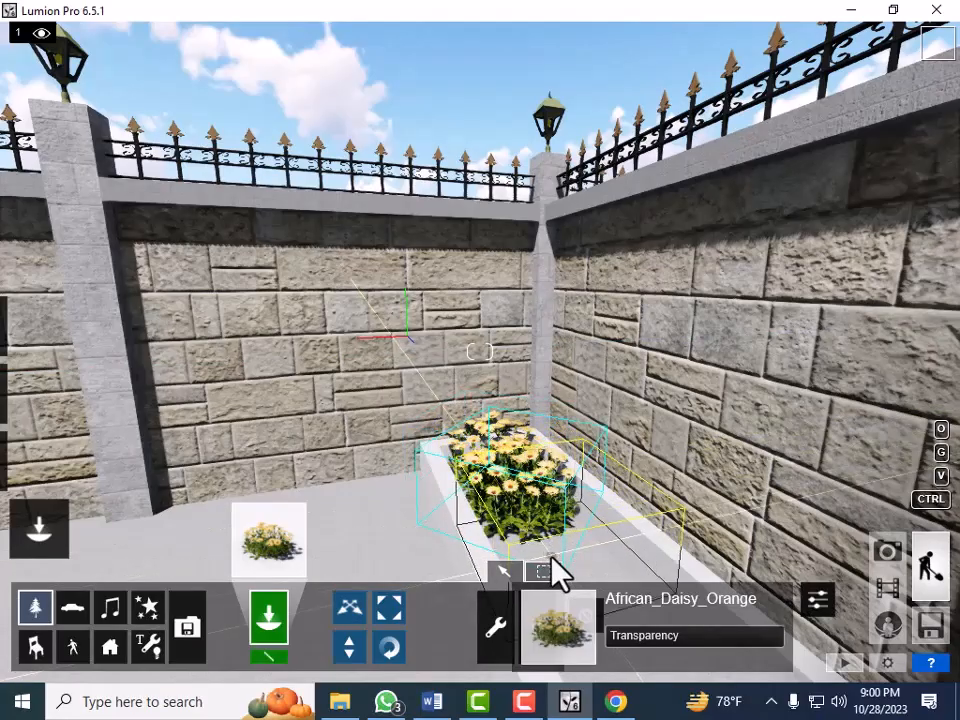
click(551, 555)
Pick African_Daisy_Purple from the Nature Library and place the first one in the wall planter directly after the orange daisies
key(s)
key(s)
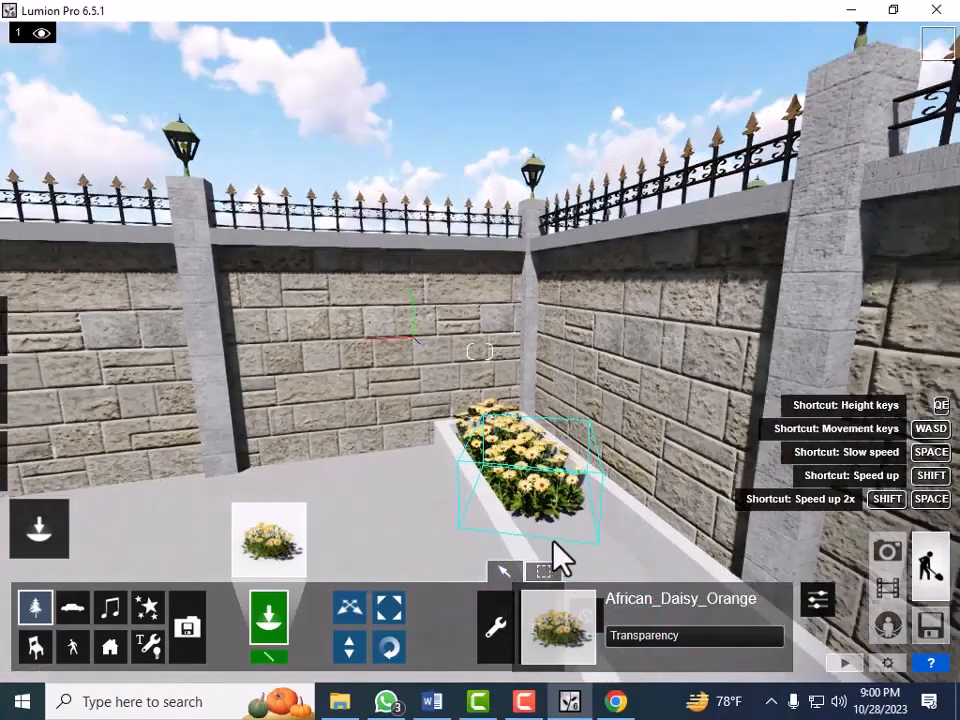
key(d)
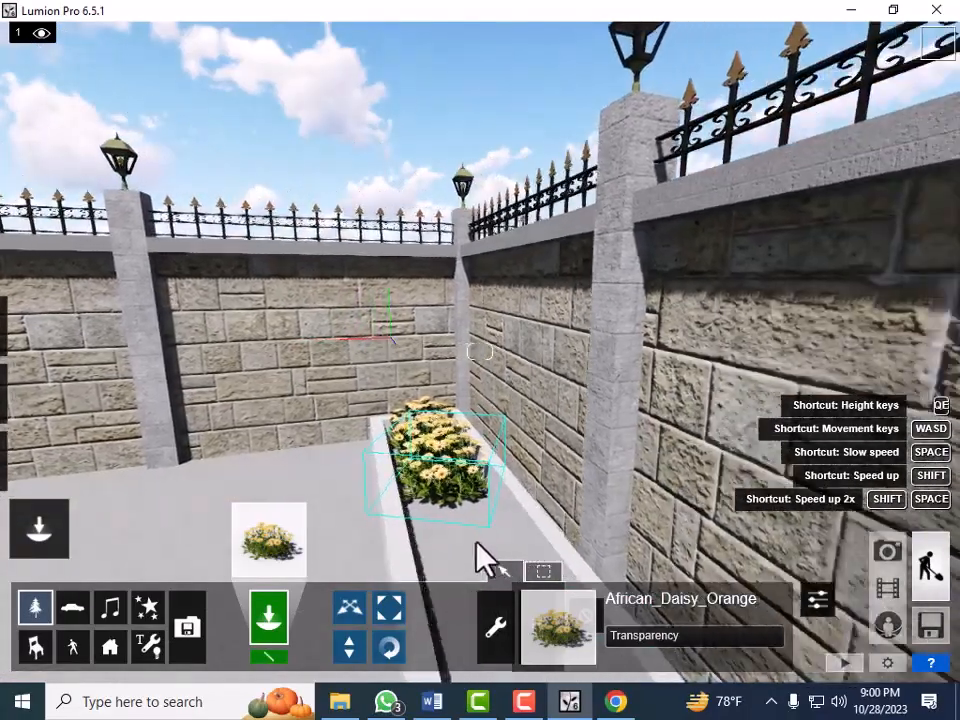
click(272, 565)
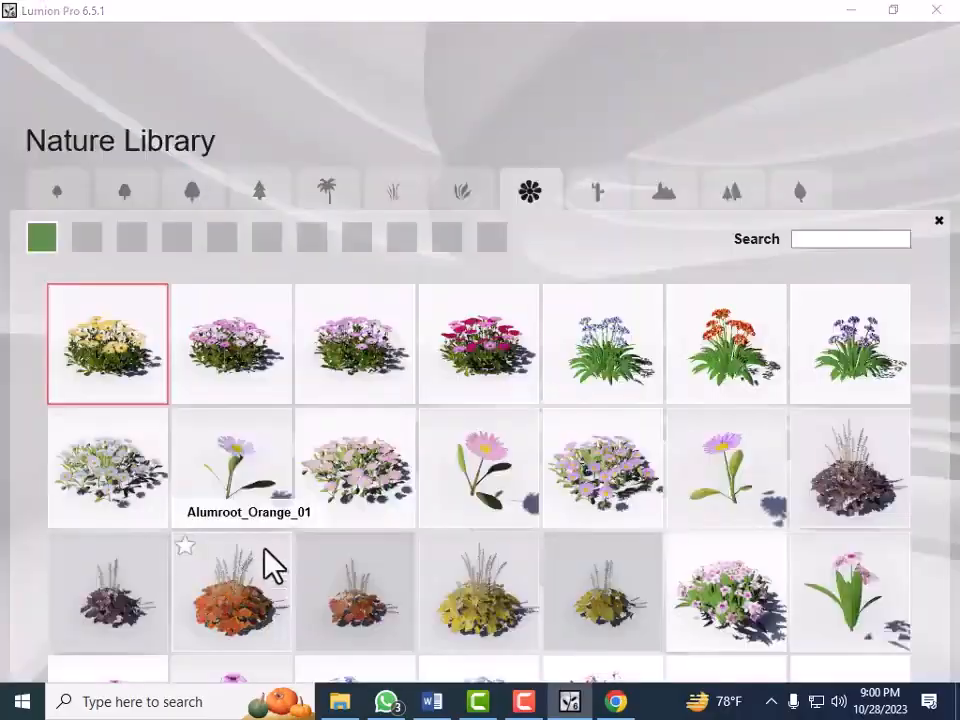
click(344, 350)
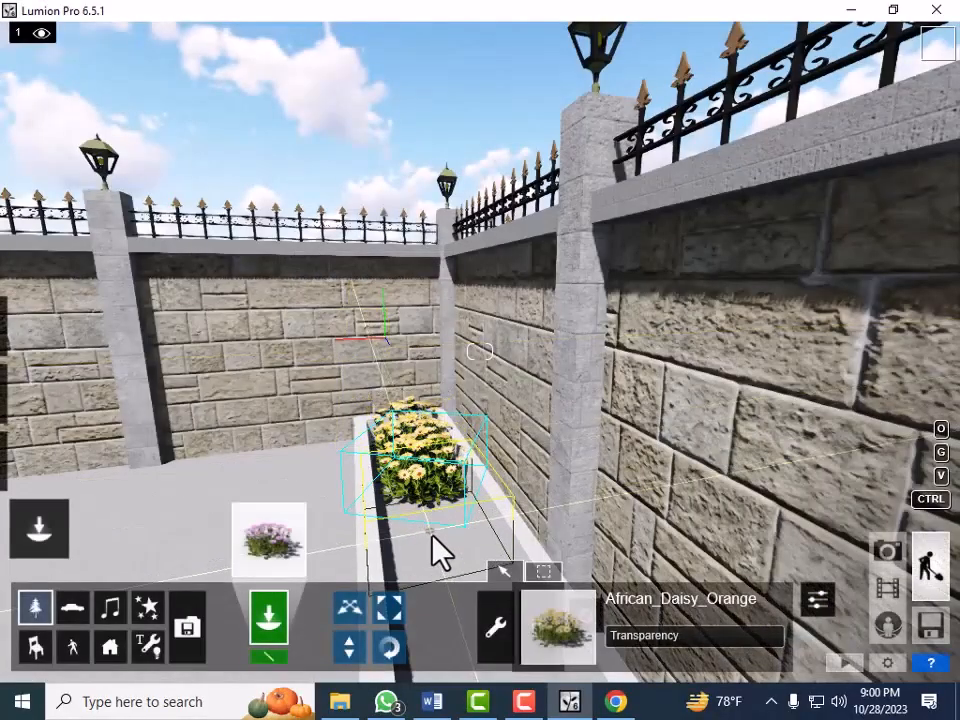
click(434, 541)
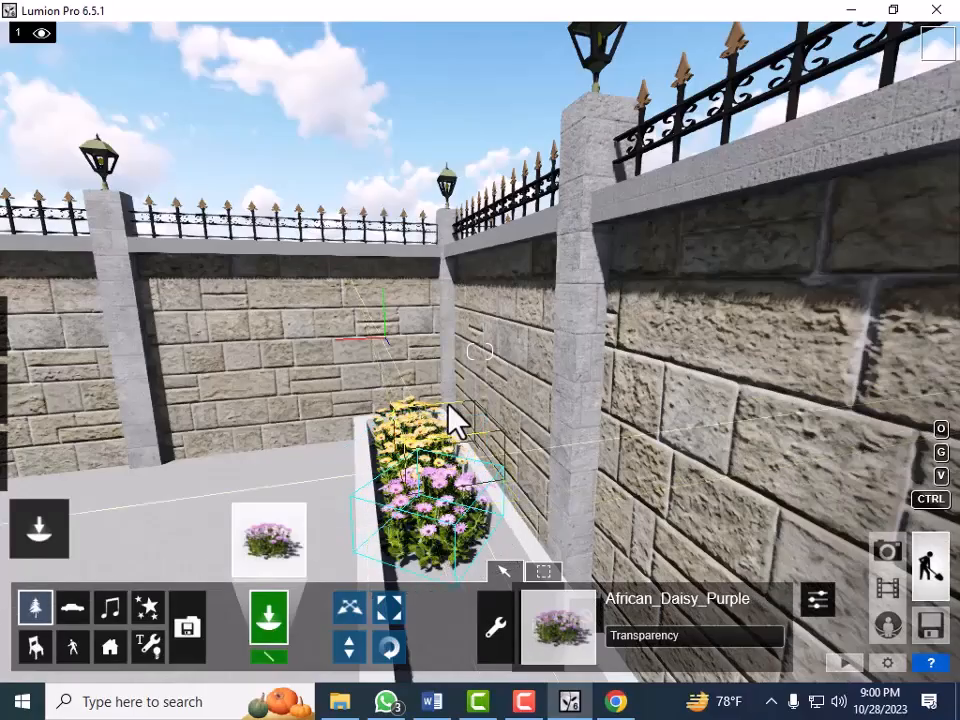
Continue the row of African_Daisy_Purple plants along the wall planter into its shaded stretch
key(s)
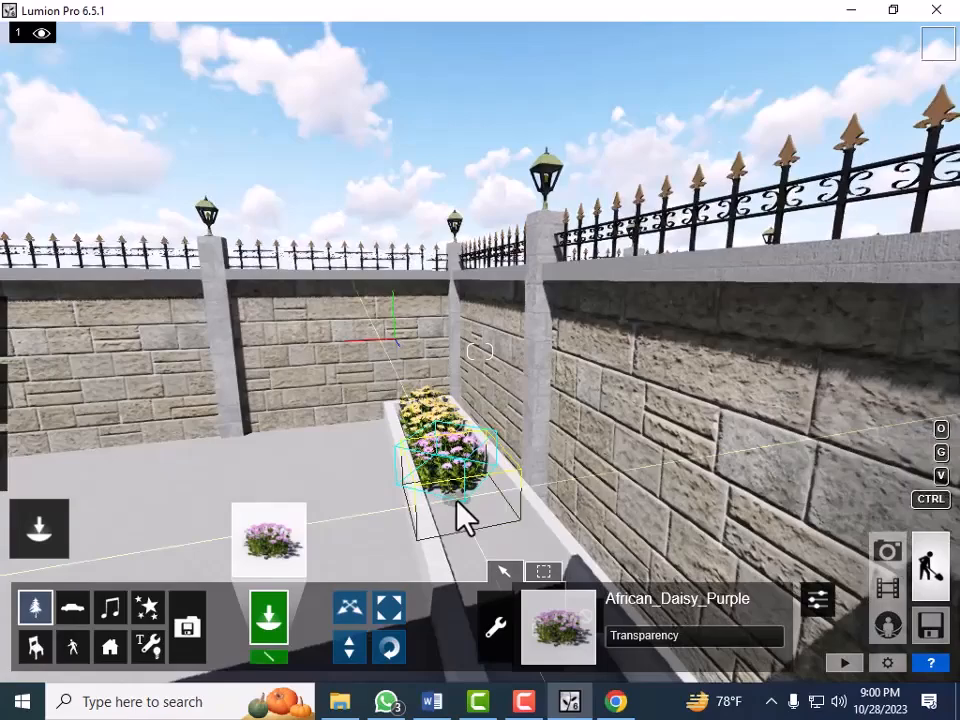
click(458, 503)
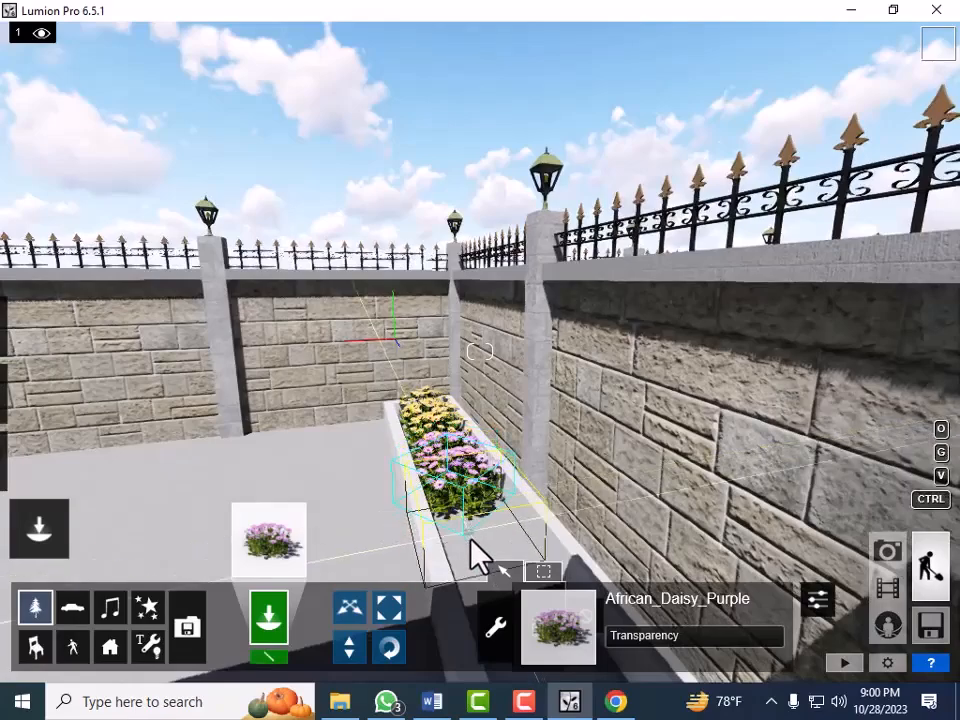
click(471, 541)
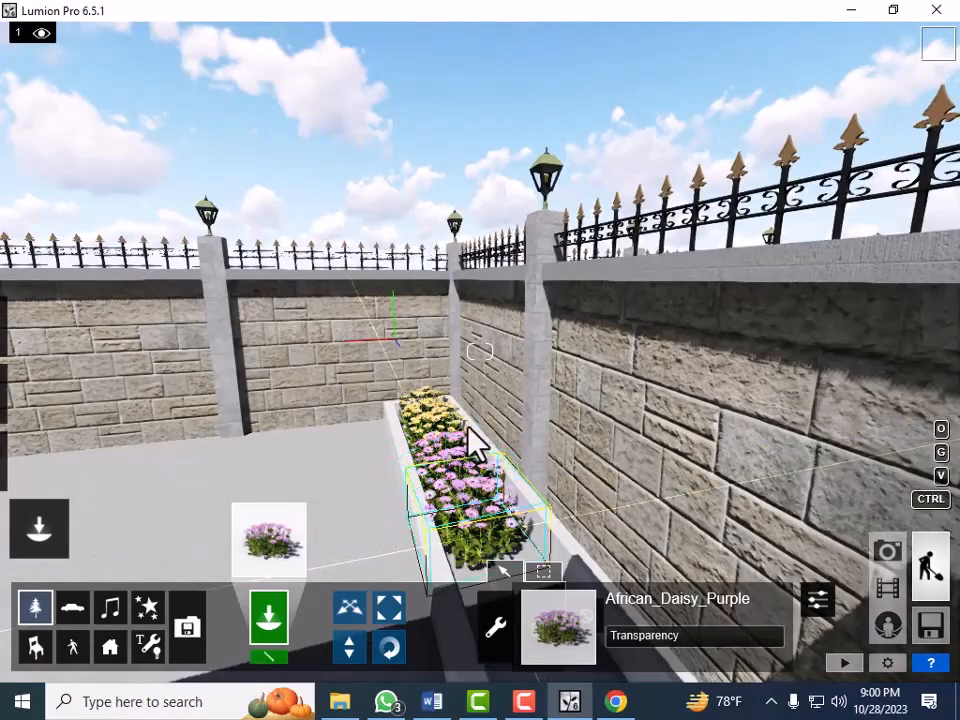
key(s)
key(s)
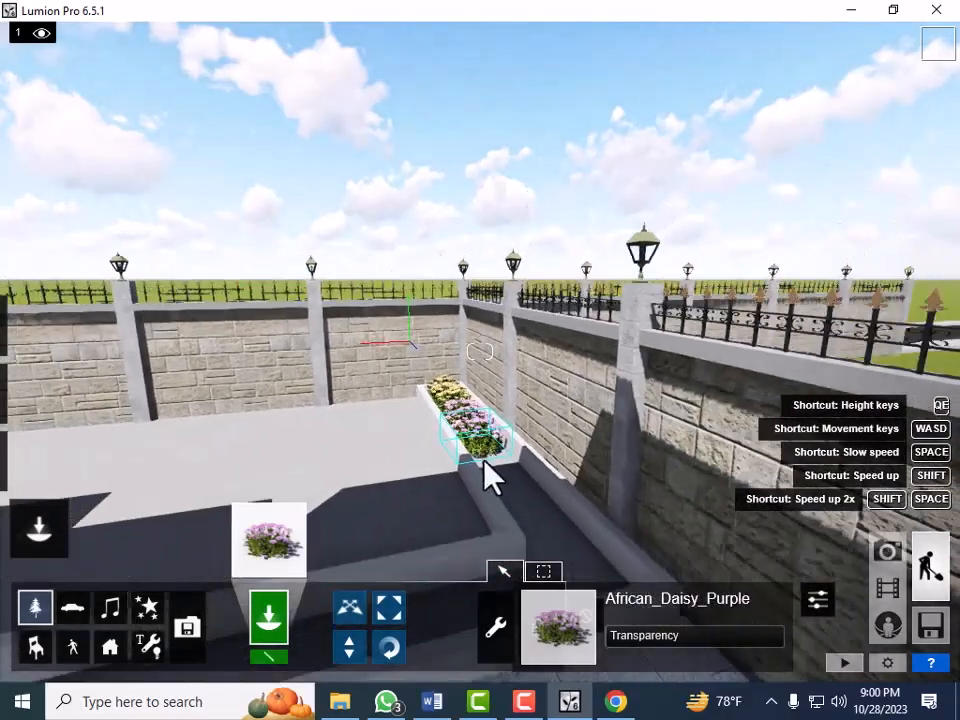
key(s)
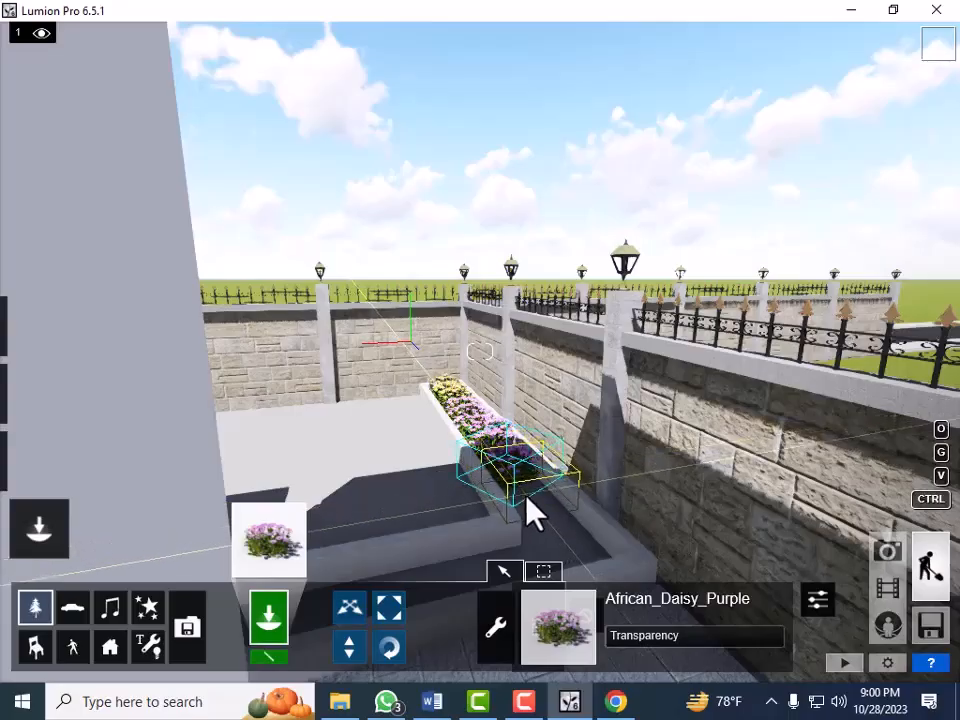
click(530, 512)
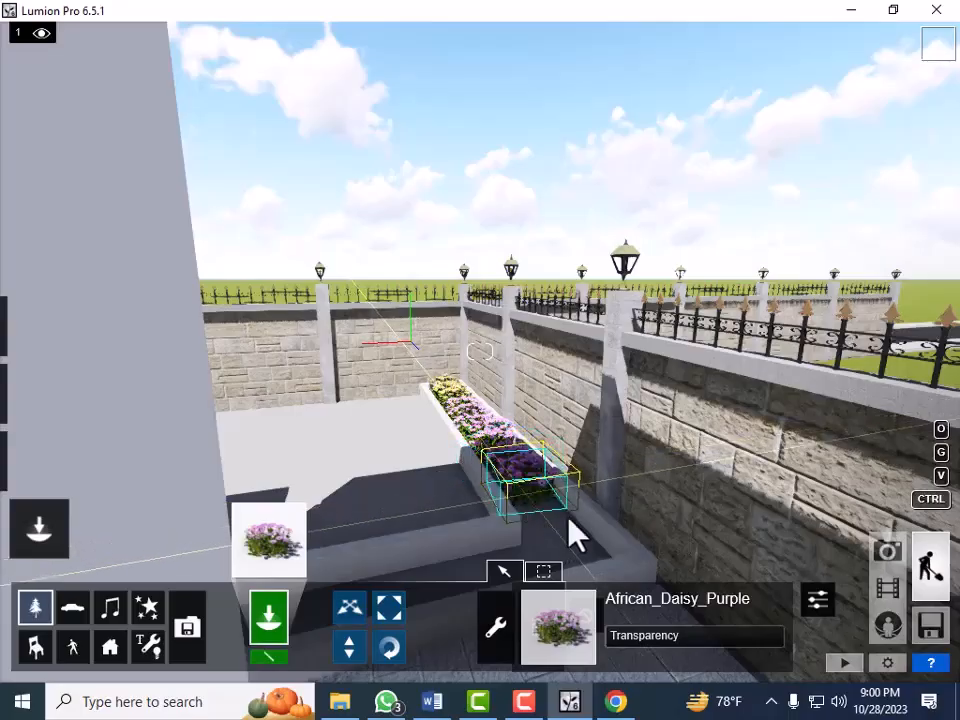
Pick African_Daisy_Red from the Nature Library and place plants after the purple daisies, around the planter's corner
click(285, 566)
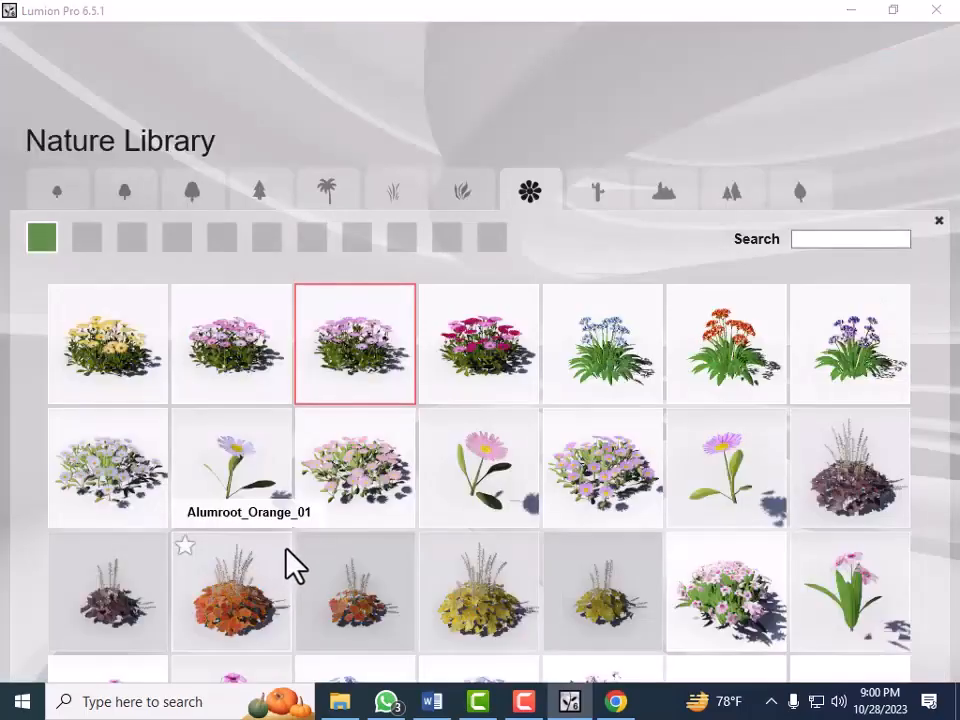
click(490, 350)
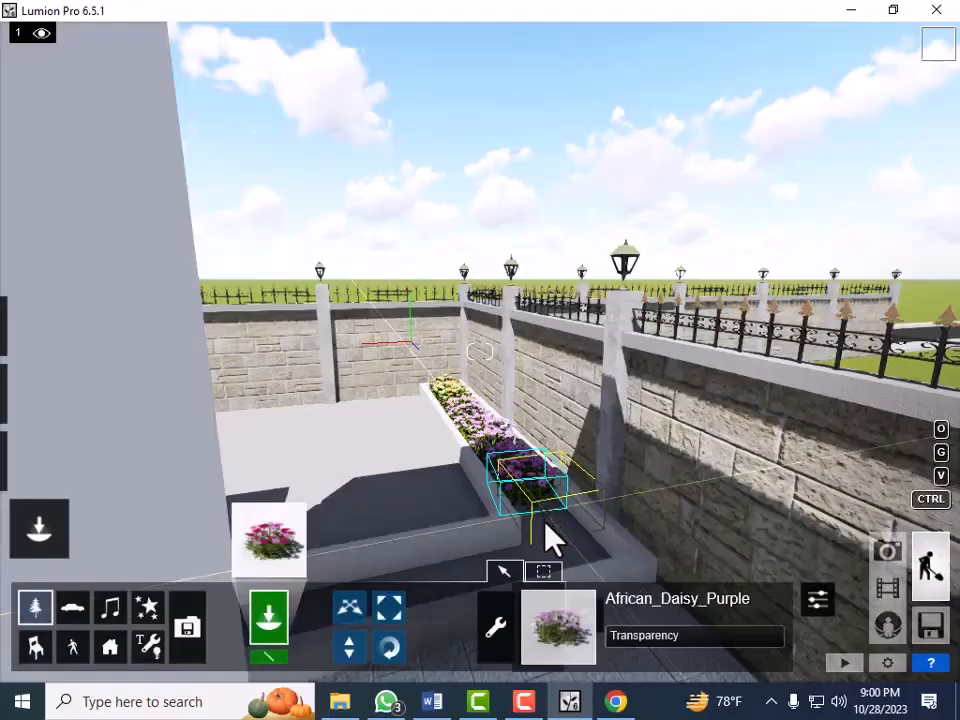
click(558, 538)
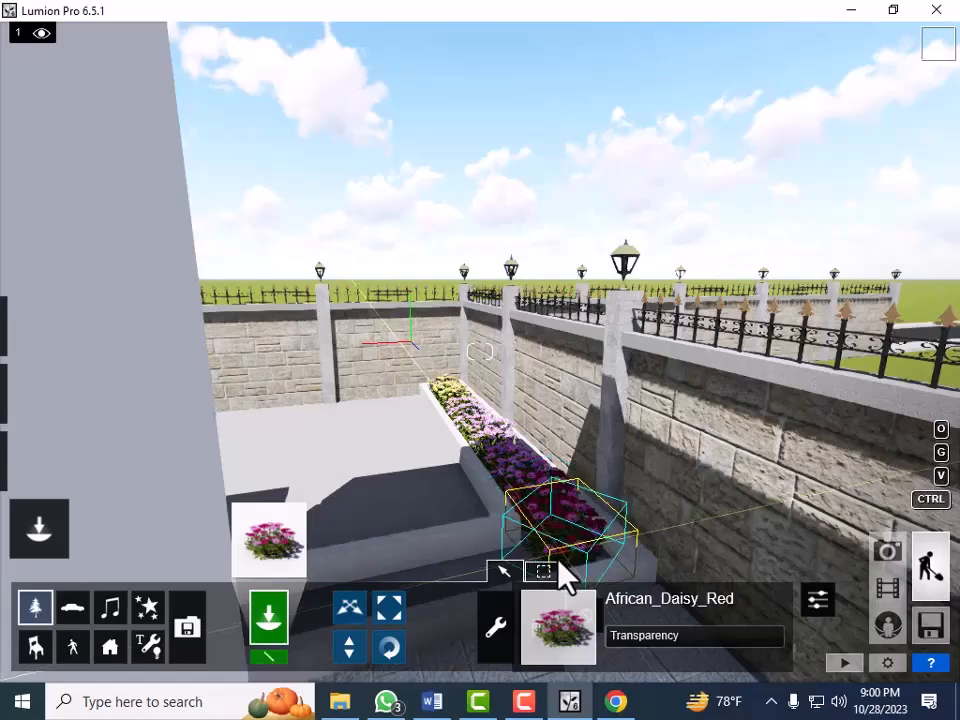
click(475, 578)
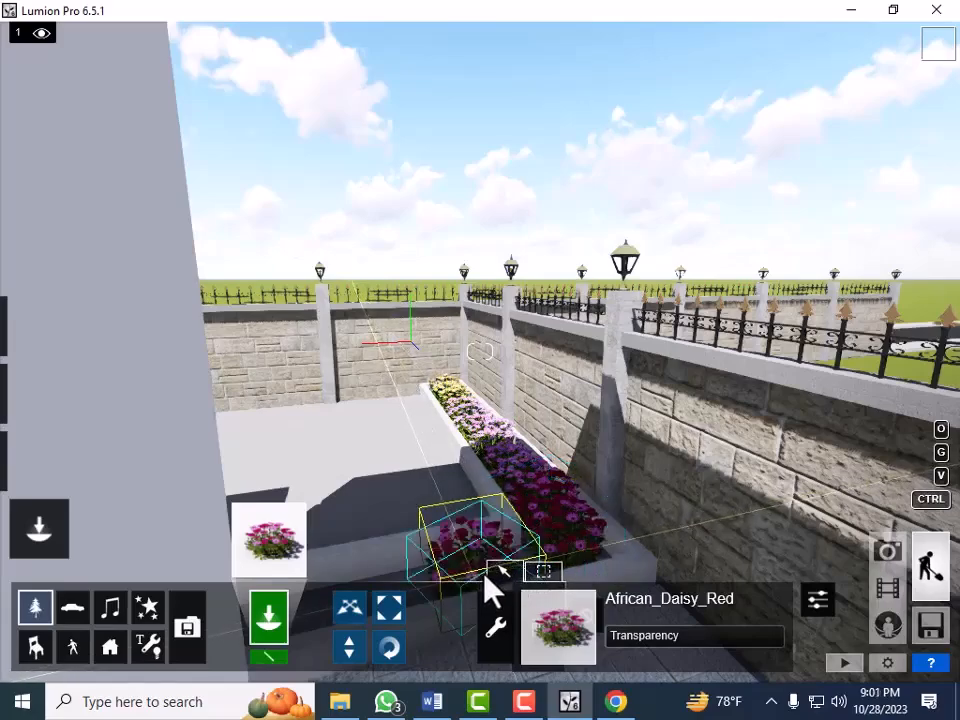
click(558, 552)
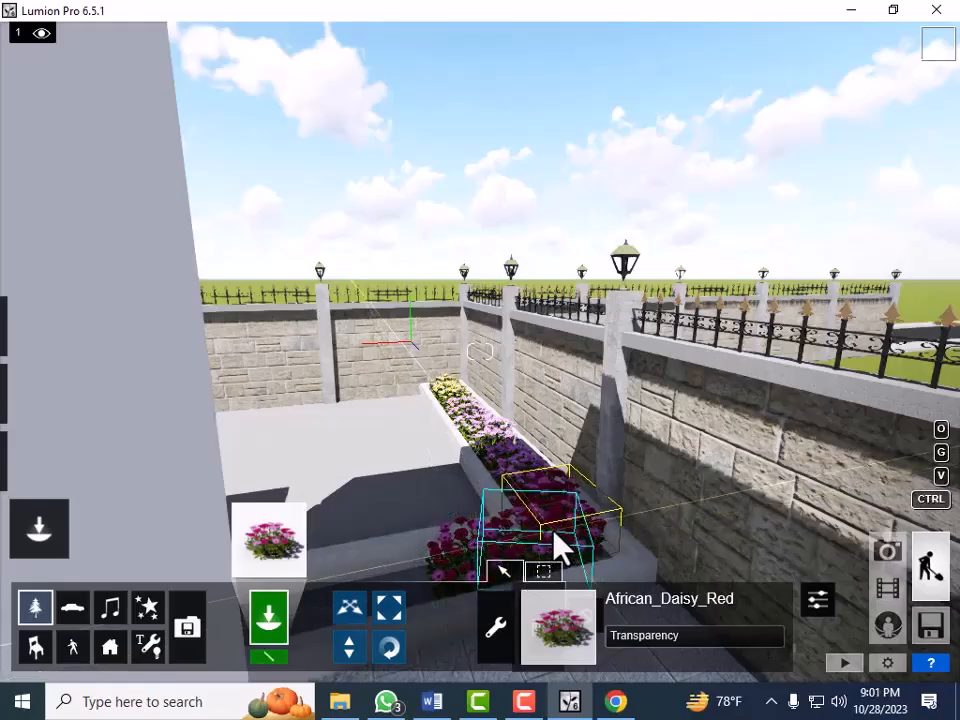
Turn the sun's heading to the northwest in the weather settings to light the shaded planter and courtyard floor
key(d)
key(a)
key(a)
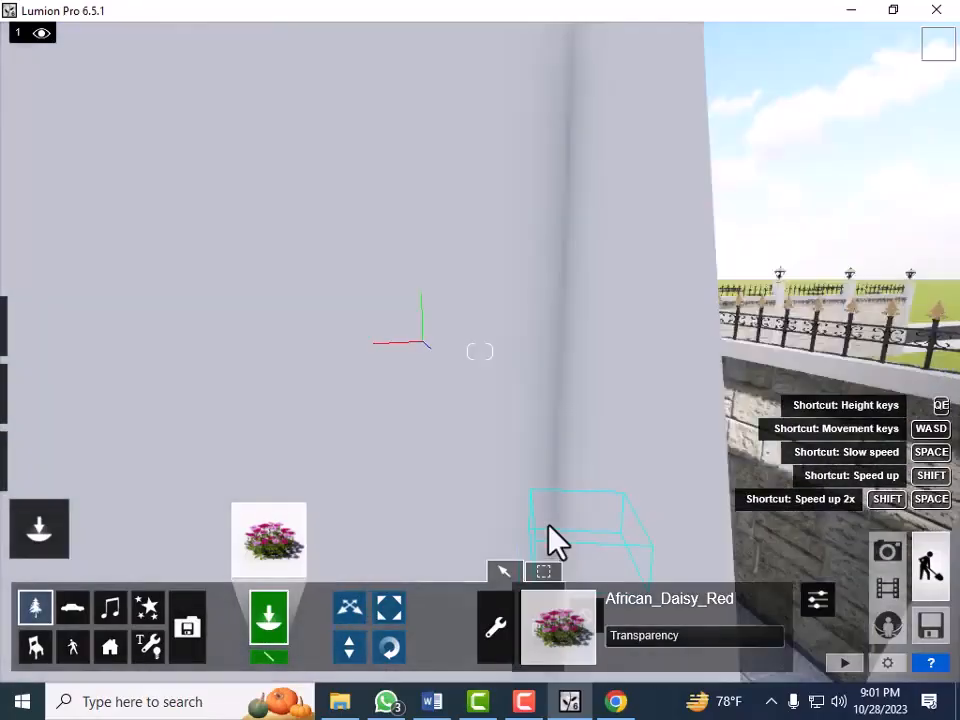
key(a)
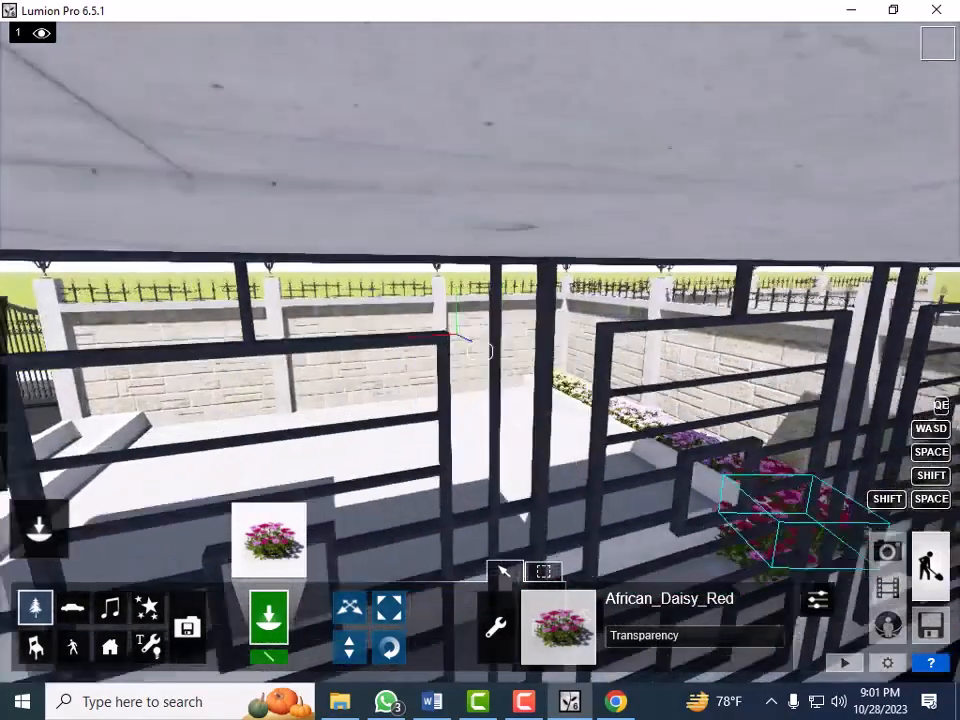
key(a)
right_drag(480, 525, 557, 525)
key(a)
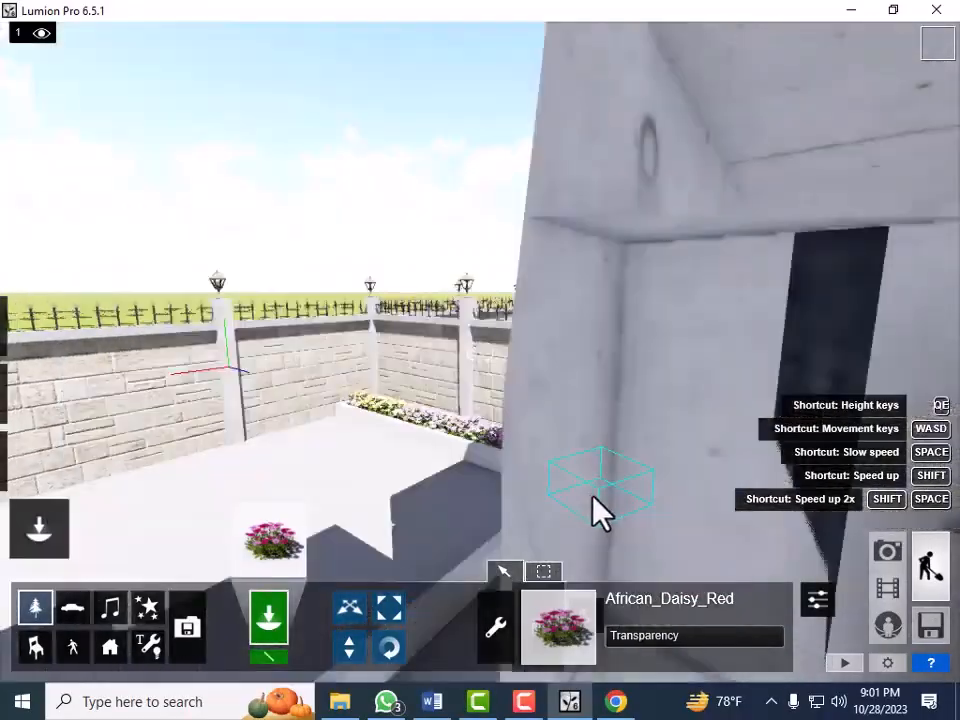
right_drag(588, 521, 644, 524)
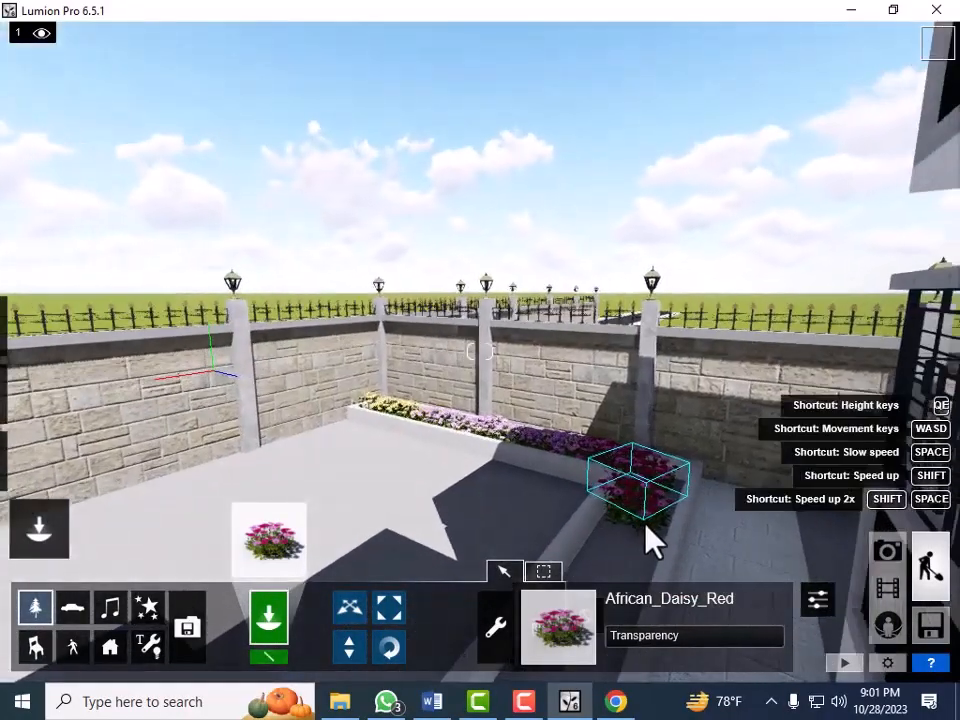
key(a)
key(a)
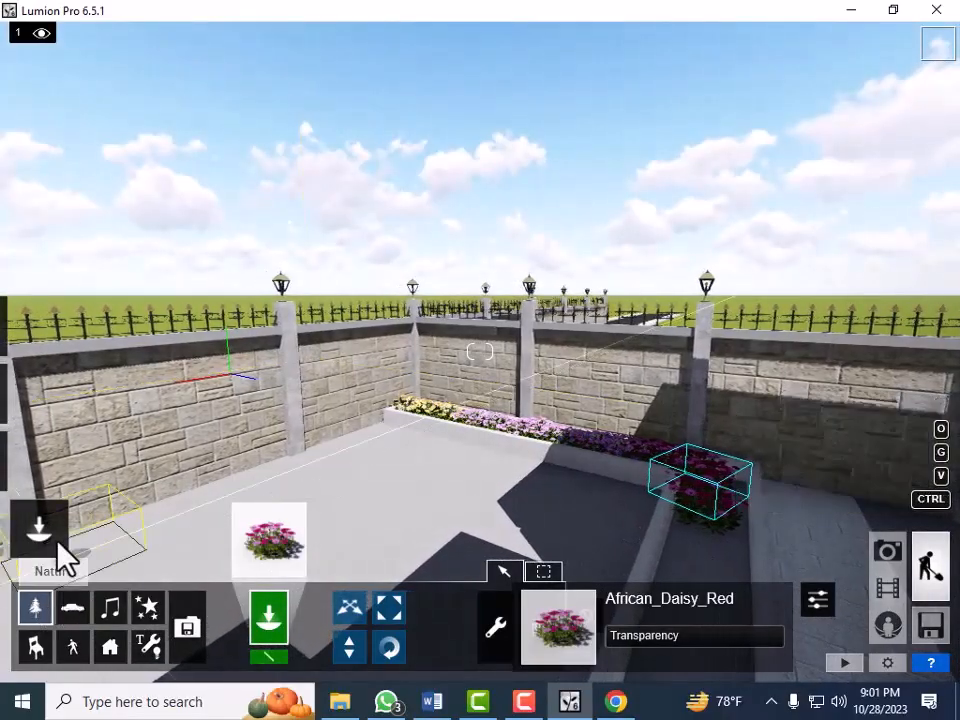
mouse_move(50, 545)
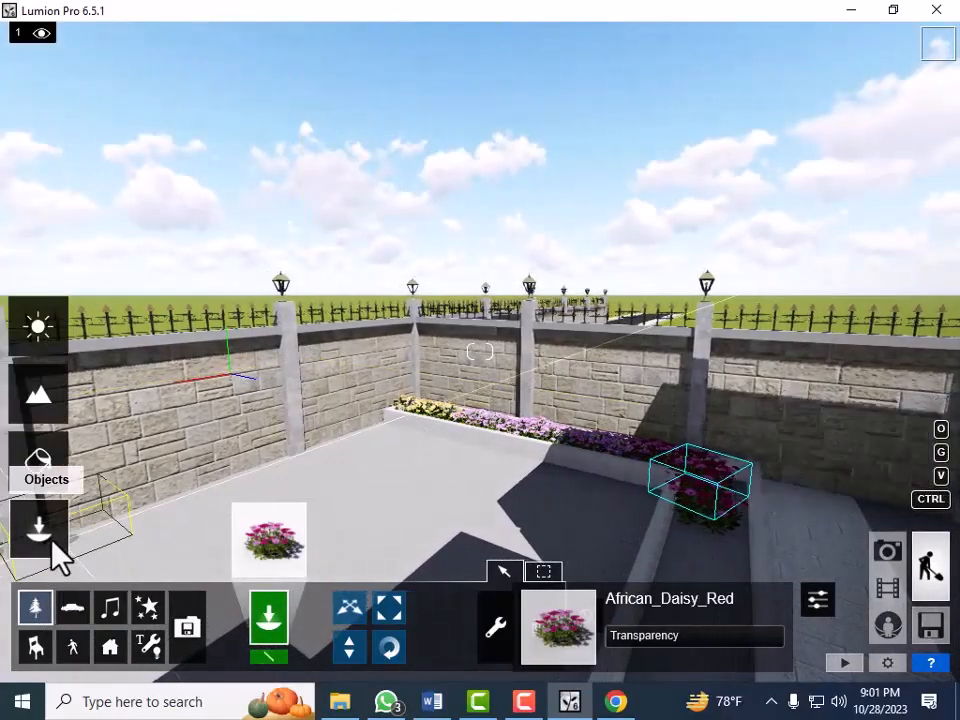
click(44, 336)
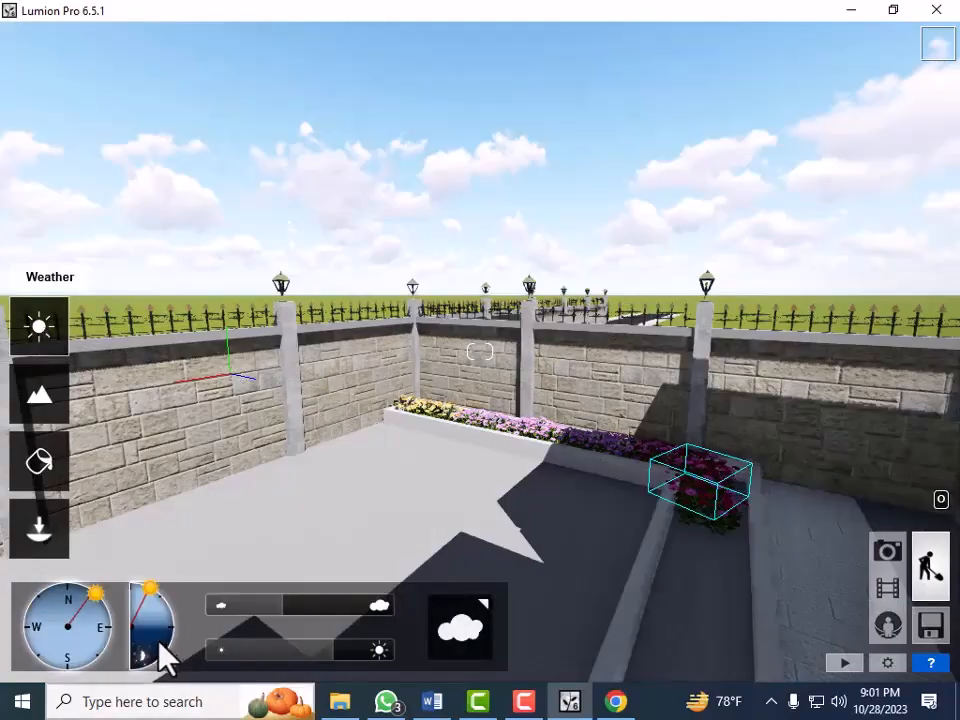
drag(73, 645, 67, 624)
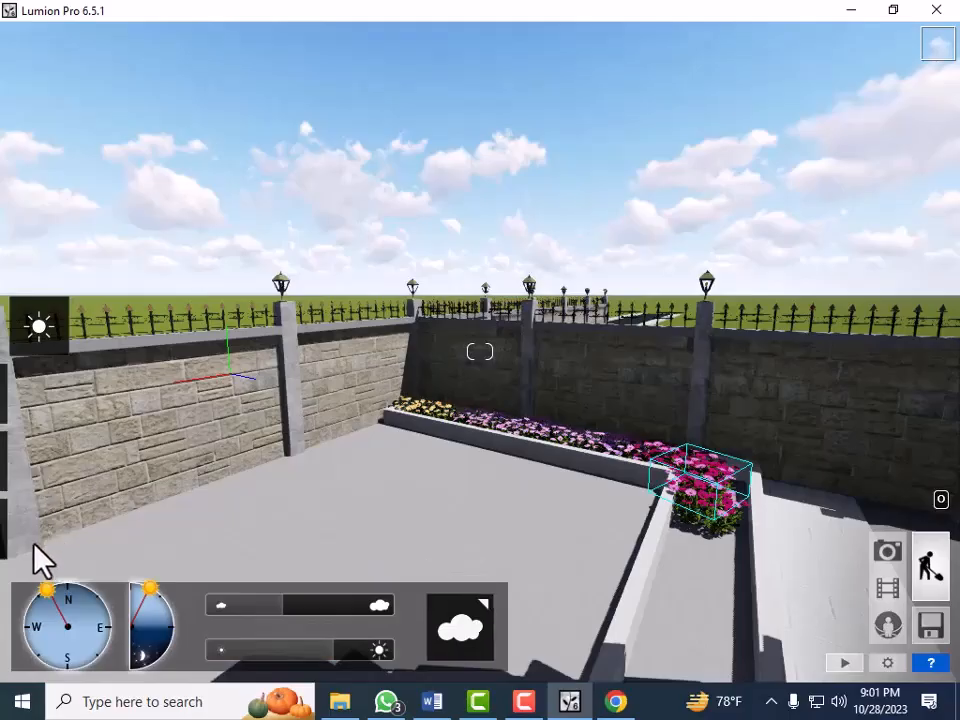
Return to object placement and add an African_Daisy_Red at the start of the planter arm that turns away from the wall
mouse_move(42, 545)
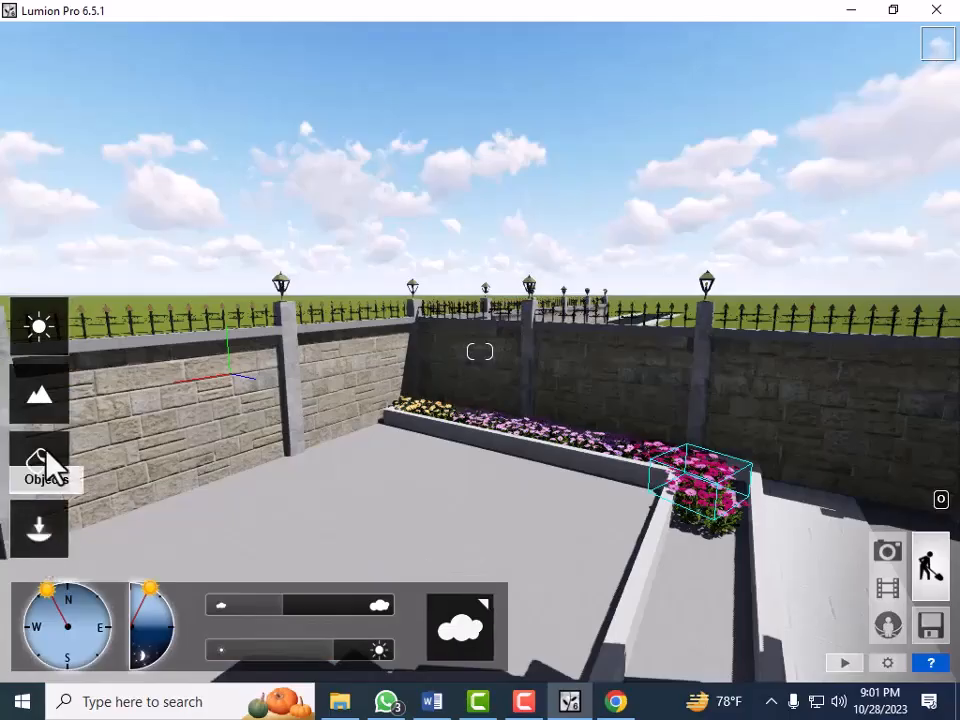
click(41, 538)
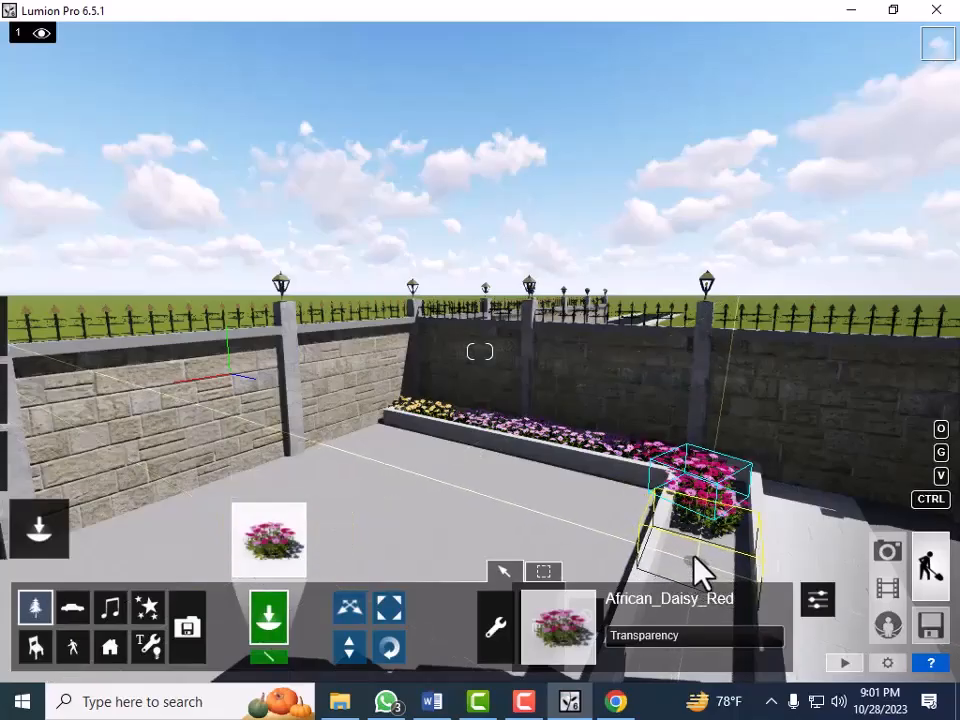
drag(703, 566, 712, 605)
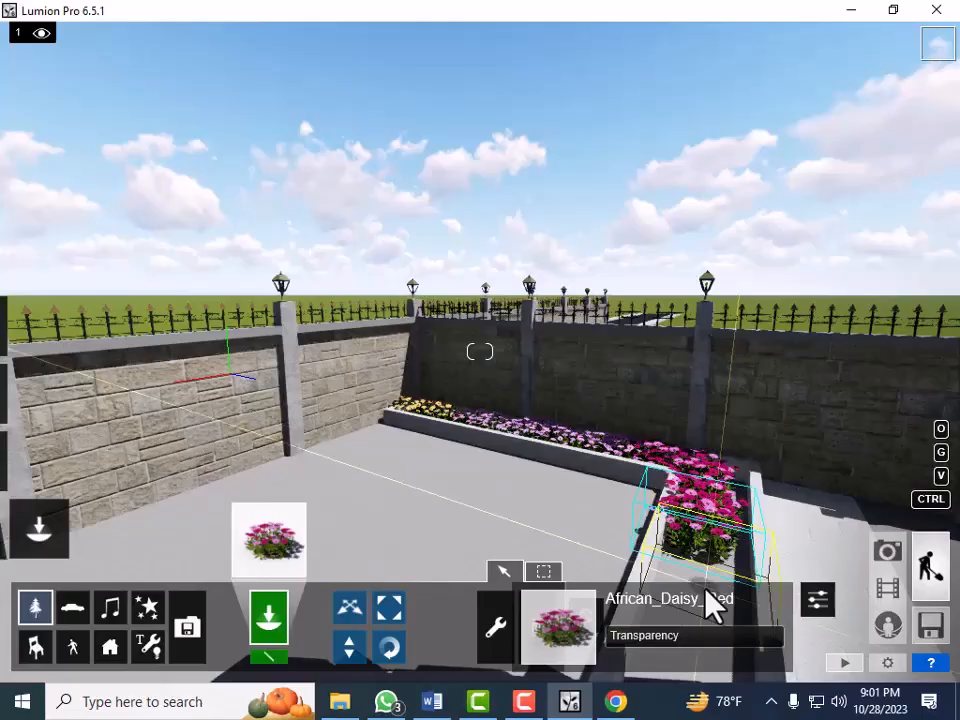
key(d)
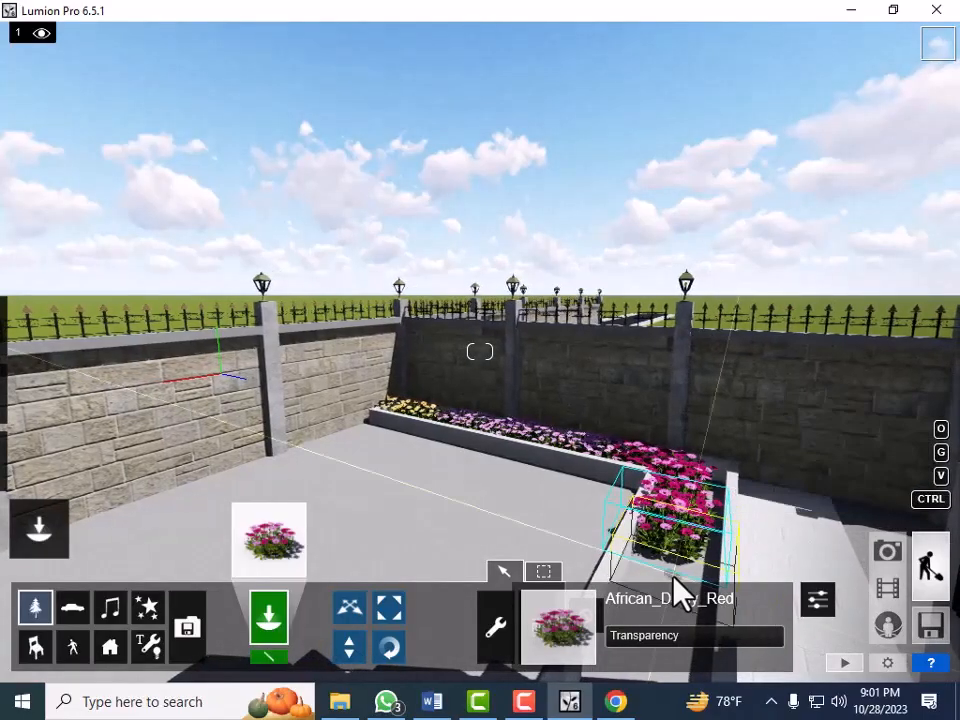
key(a)
drag(680, 580, 693, 562)
Extend the African_Daisy_Red row with another plant on the bare floor further along the turned planter arm
key(e)
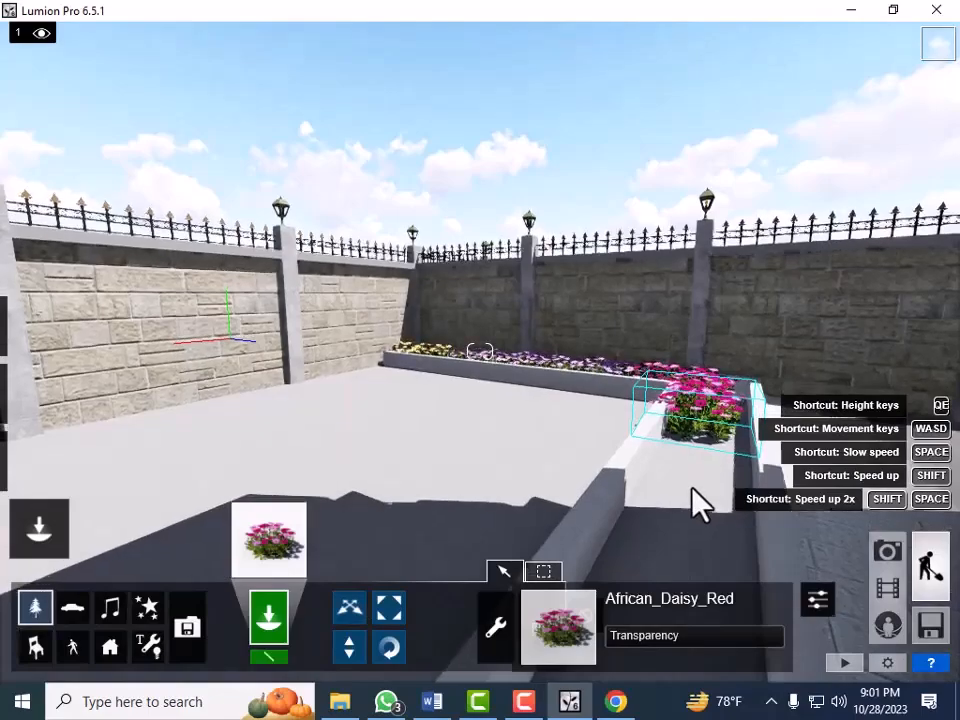
key(w)
key(d)
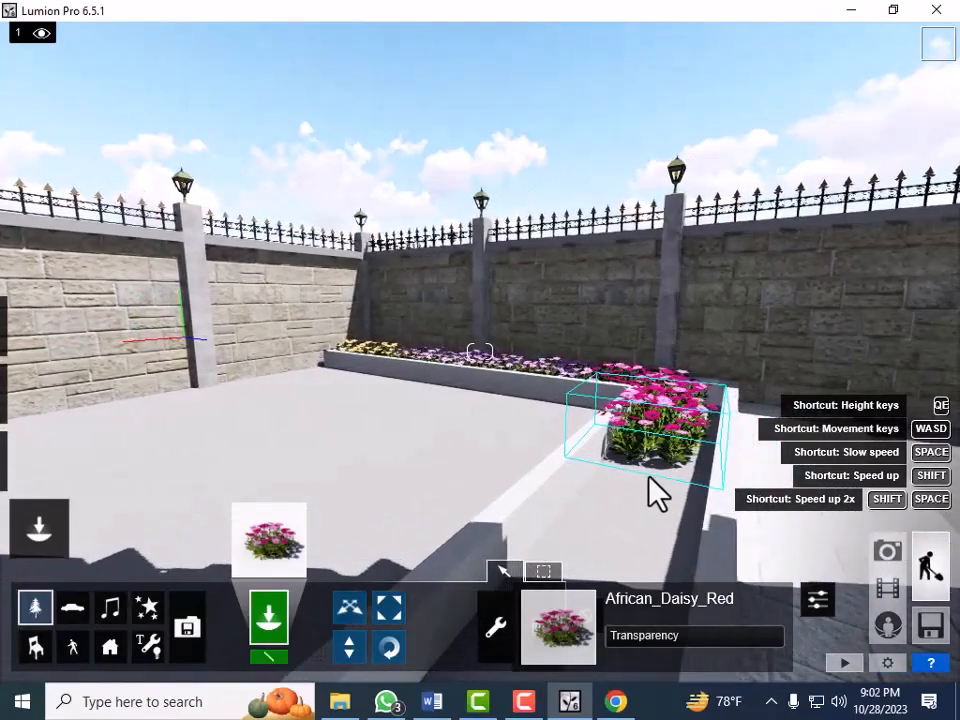
key(w)
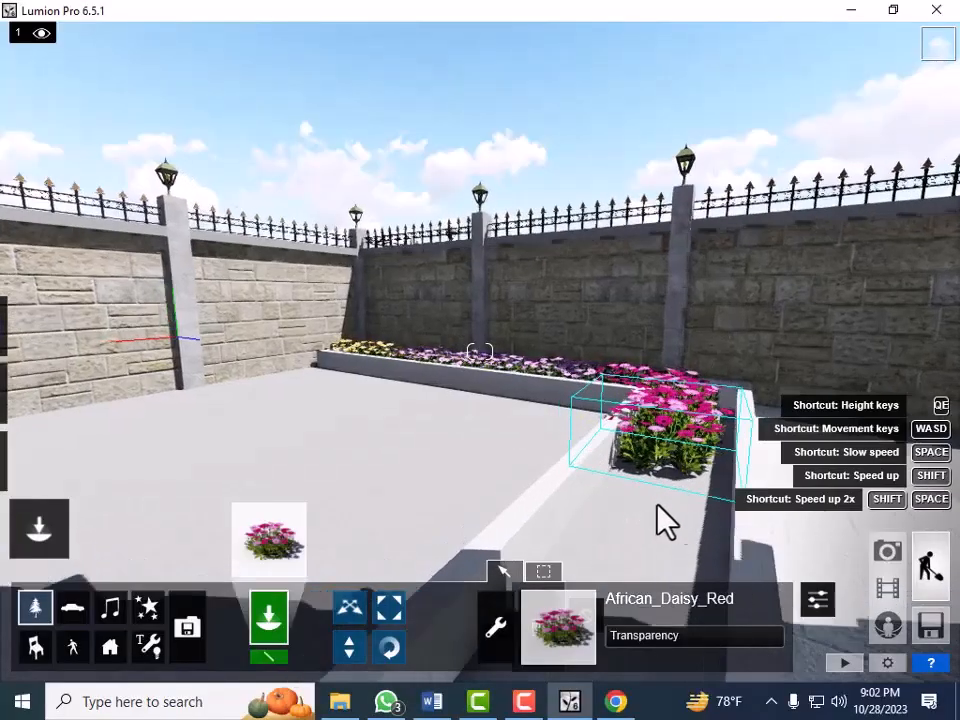
key(w)
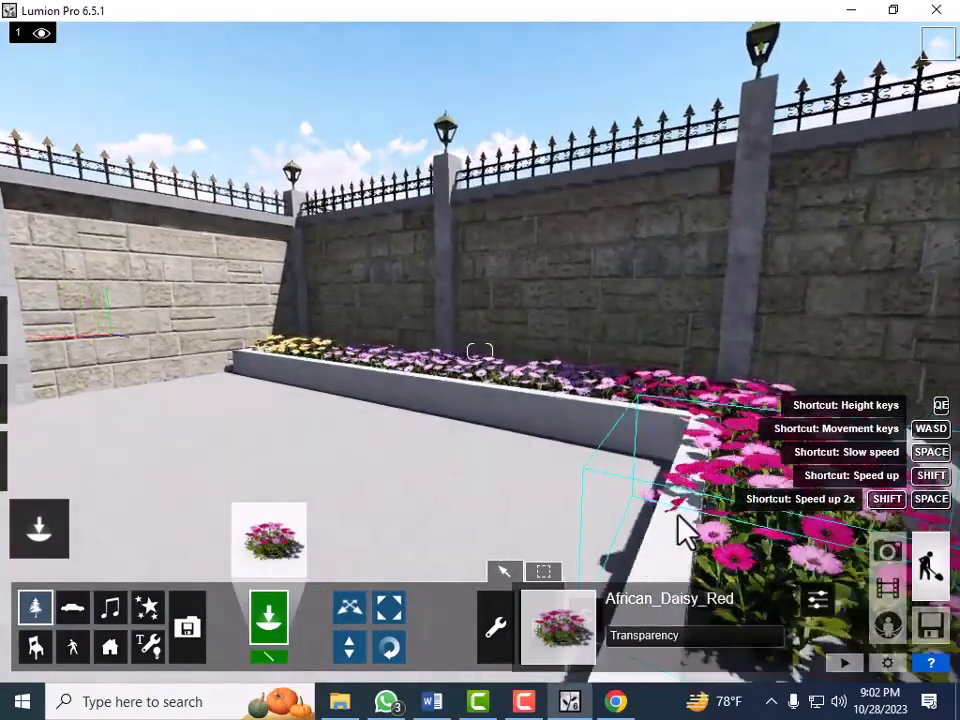
key(d)
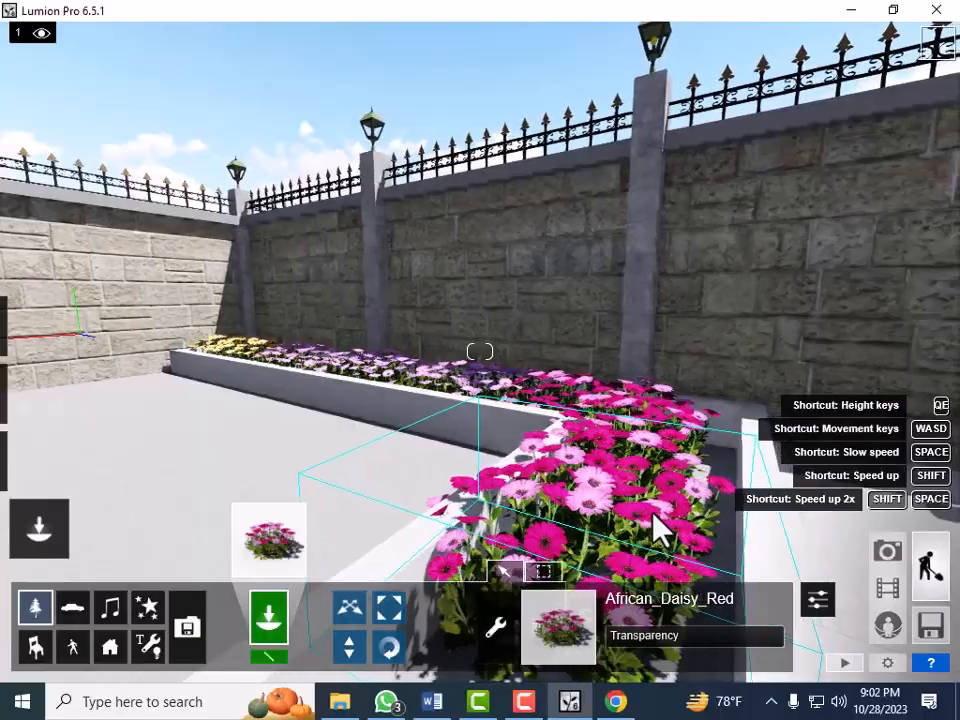
key(e)
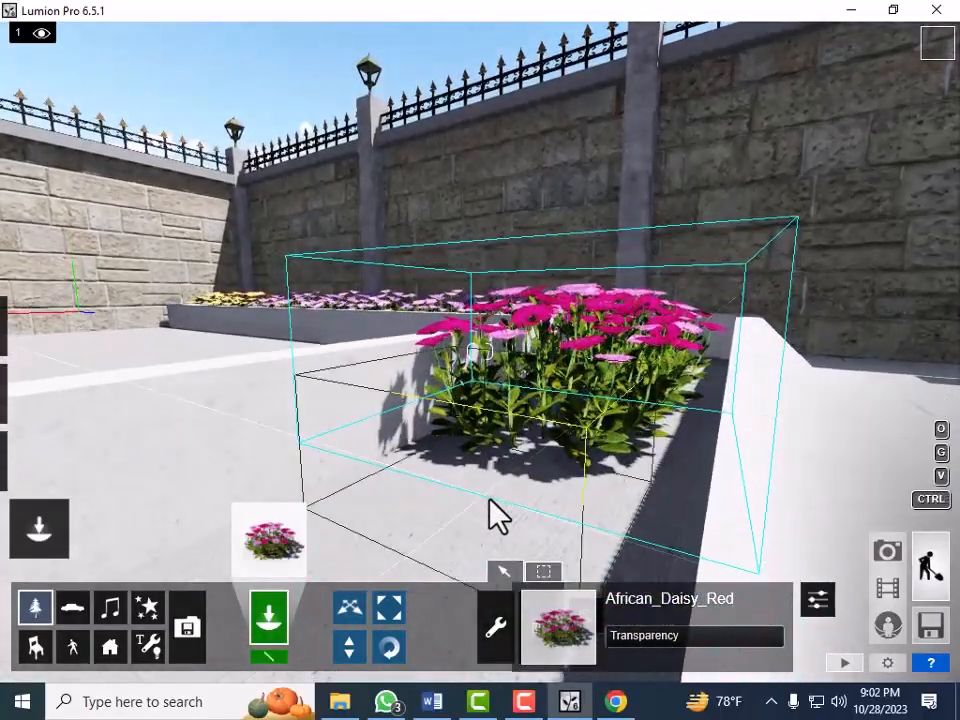
click(489, 500)
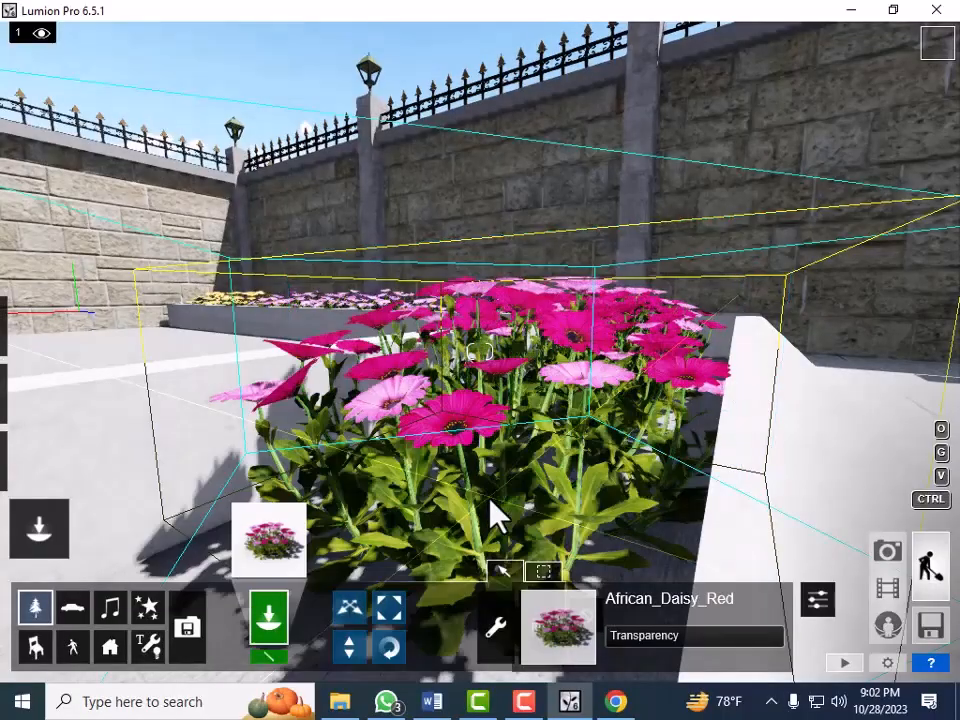
Continue the African_Daisy_Red row with three more plants along the bare floor of the turned planter arm
key(s)
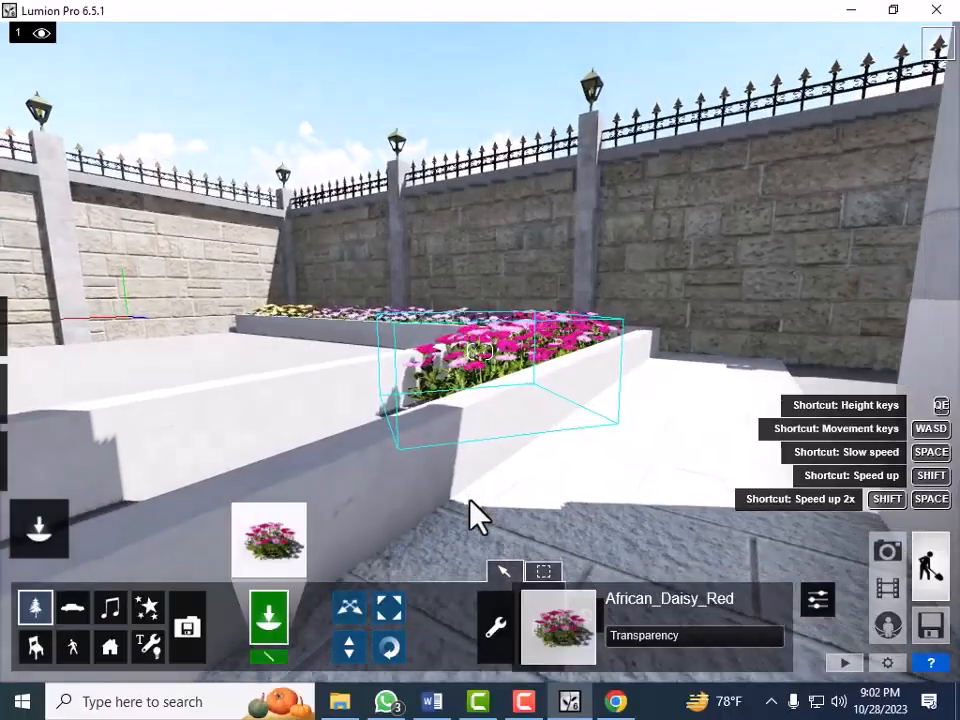
key(a)
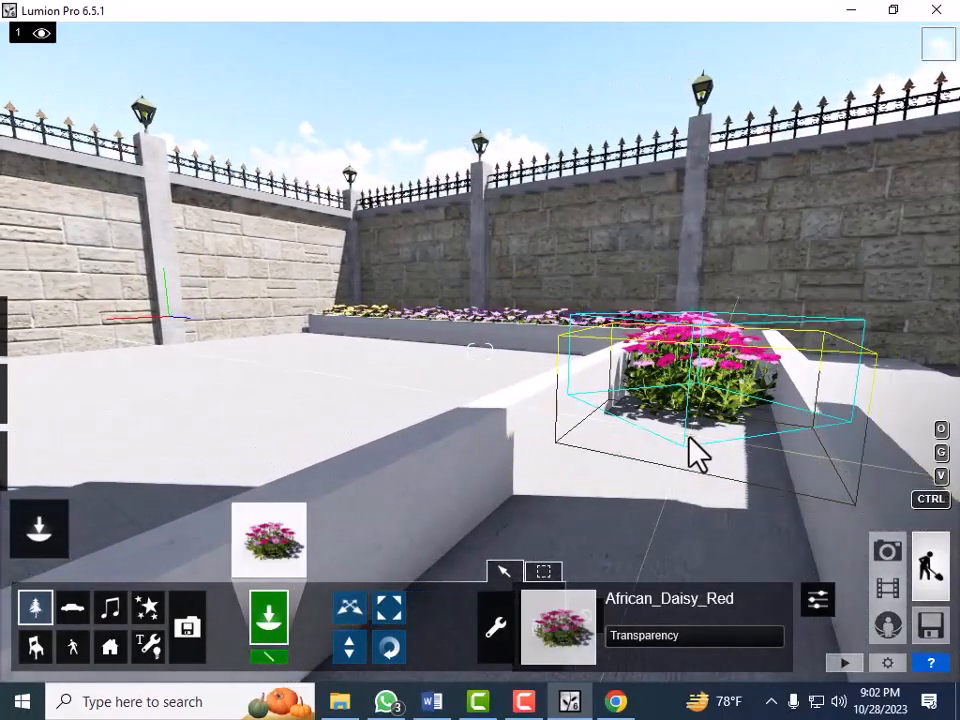
click(690, 440)
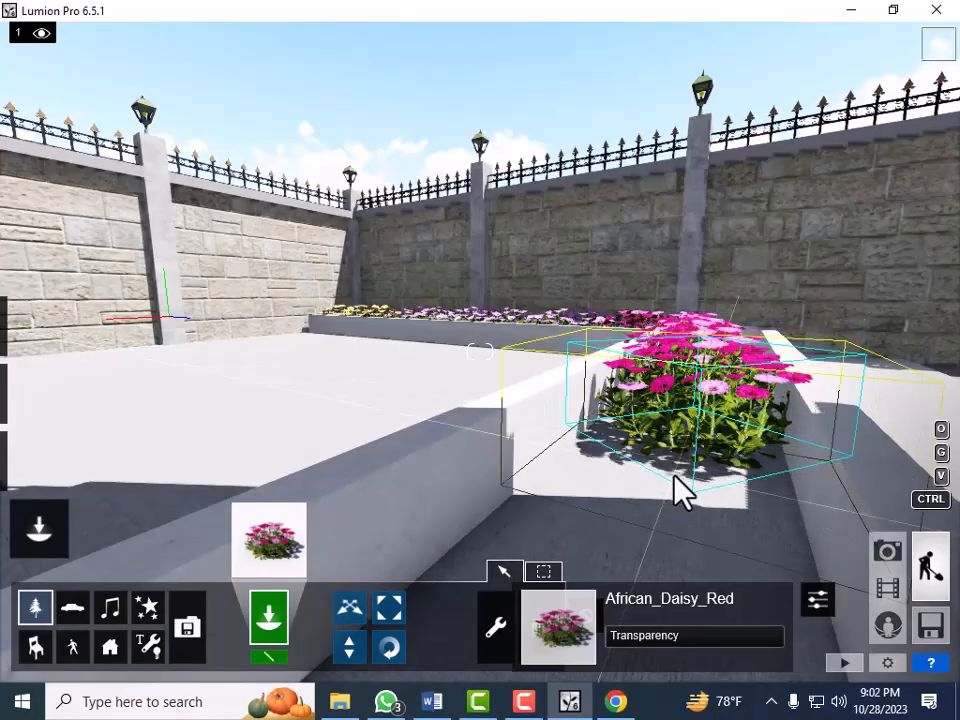
click(674, 478)
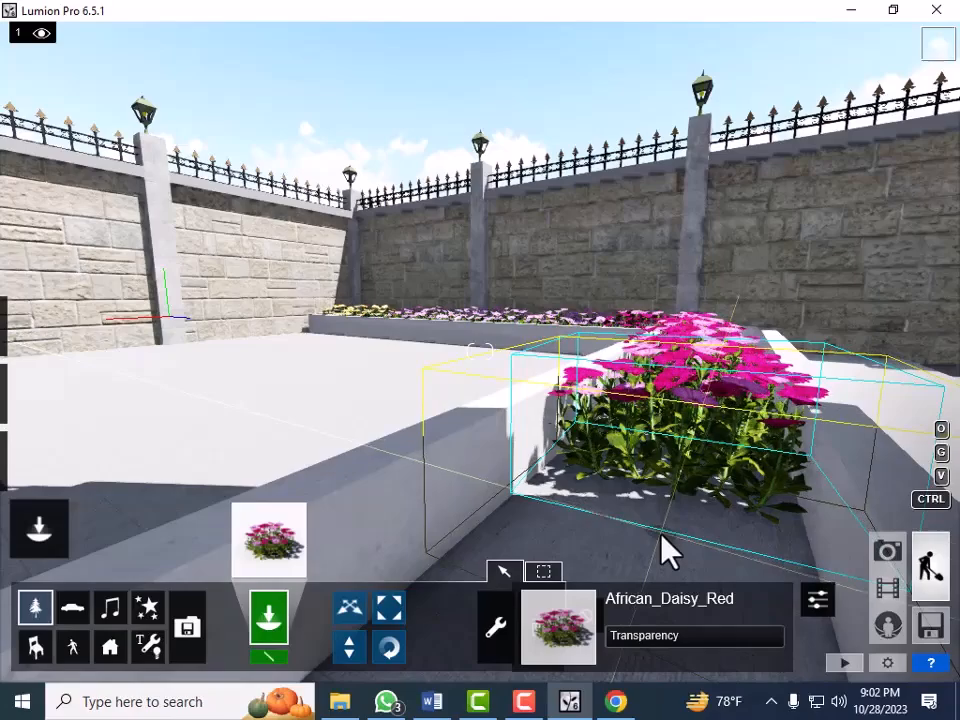
click(668, 548)
Open the Nature Library's flower collection to choose another plant for the empty remainder of the planter arm
key(s)
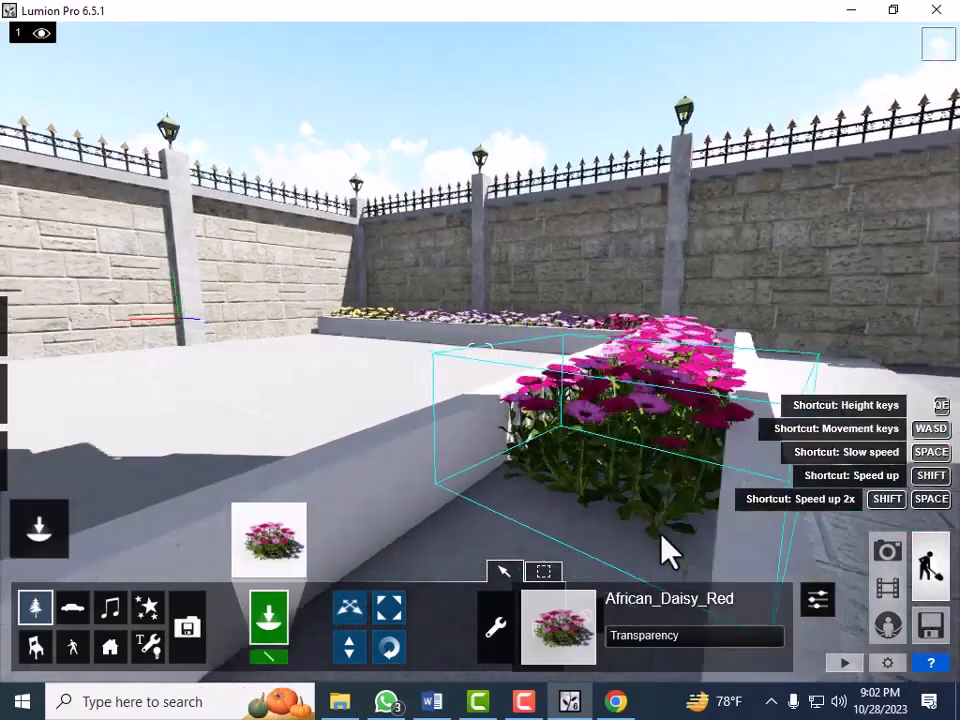
key(a)
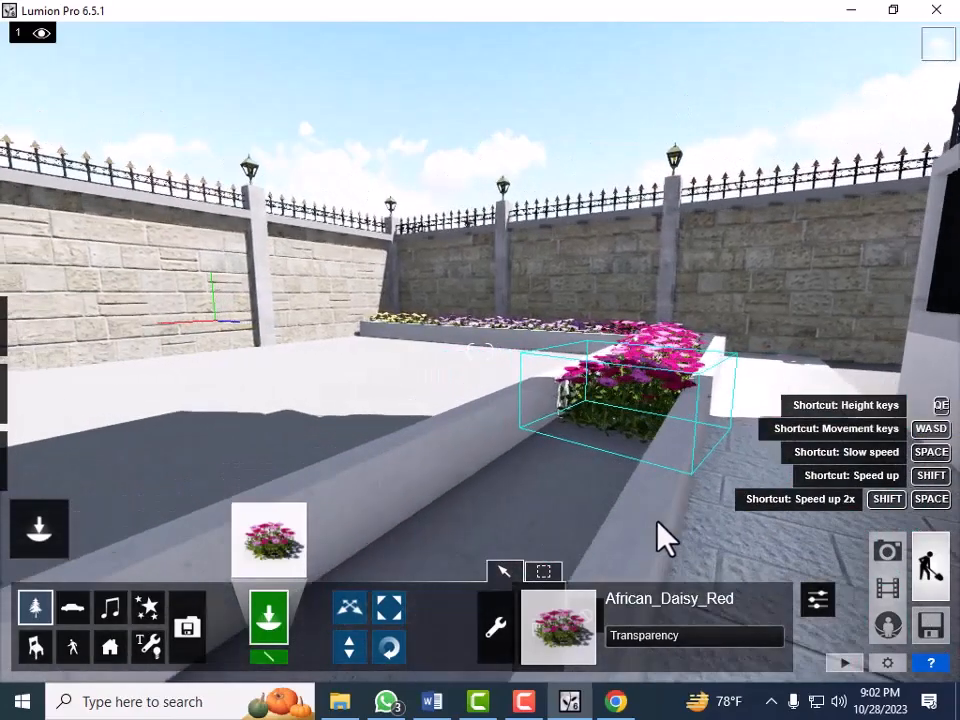
click(279, 561)
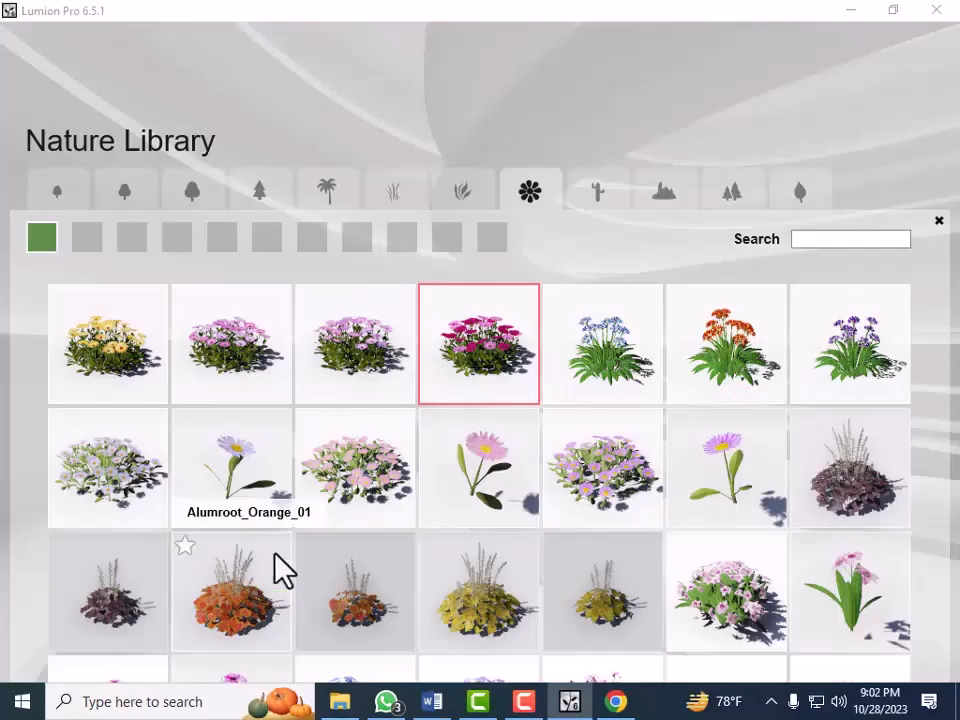